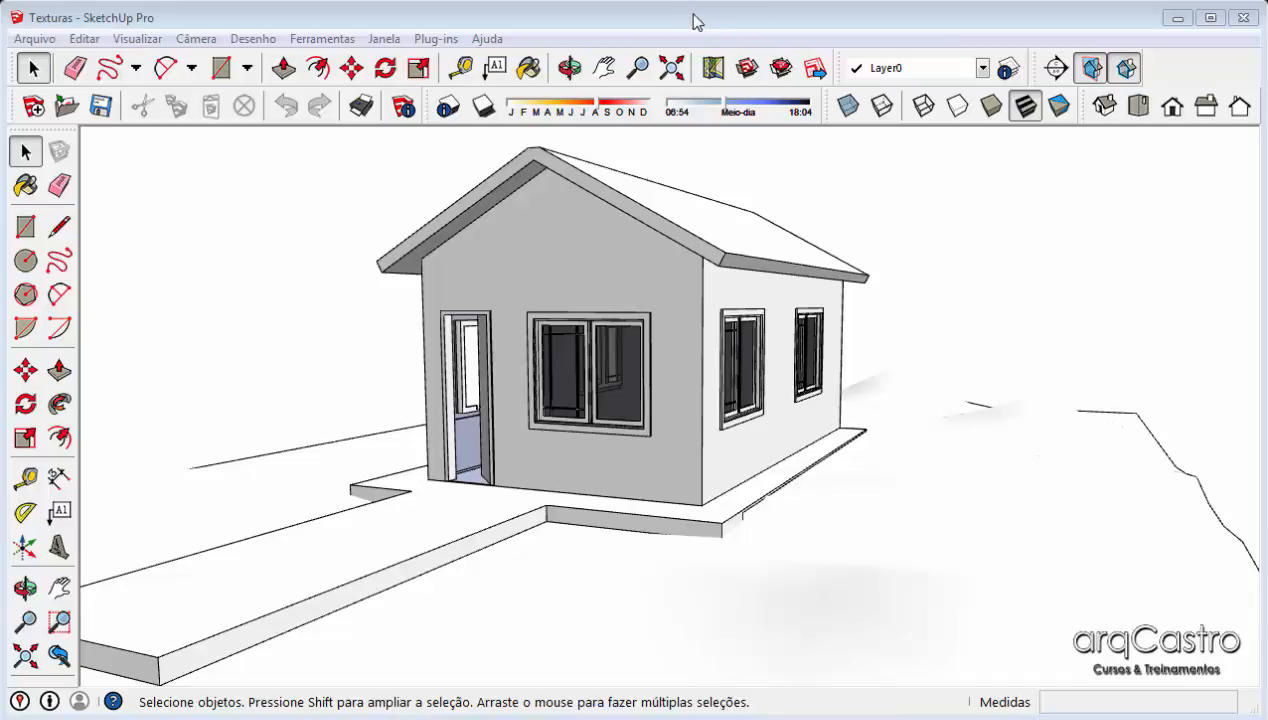
# - Browse the Vegetação collection in the materials library
pyautogui.press('b')
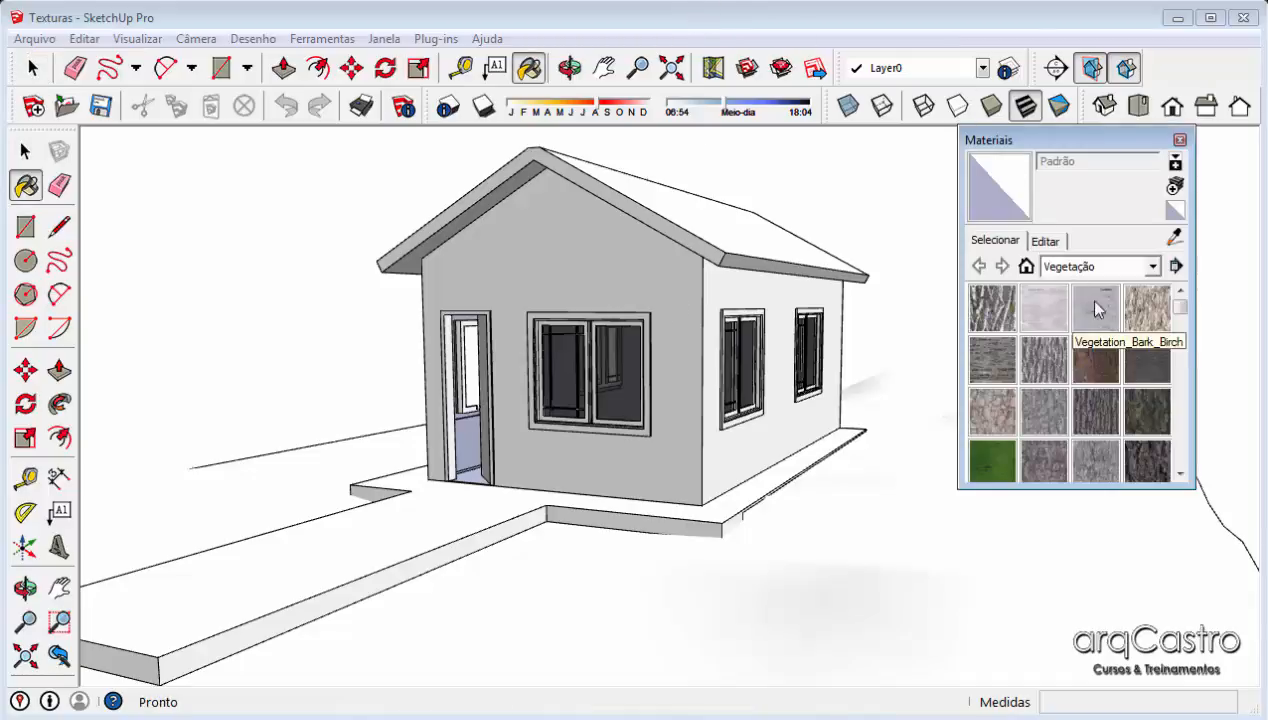
pyautogui.scroll(-10, 1148, 404)
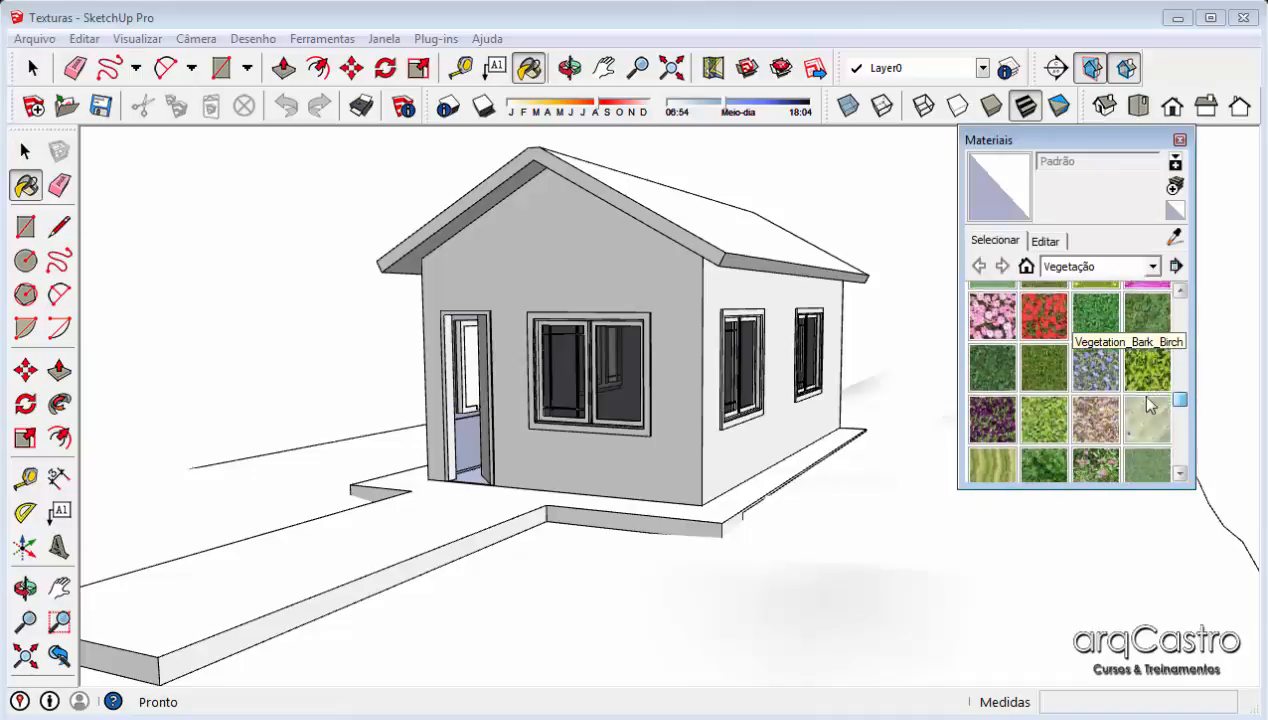
pyautogui.scroll(10, 1148, 404)
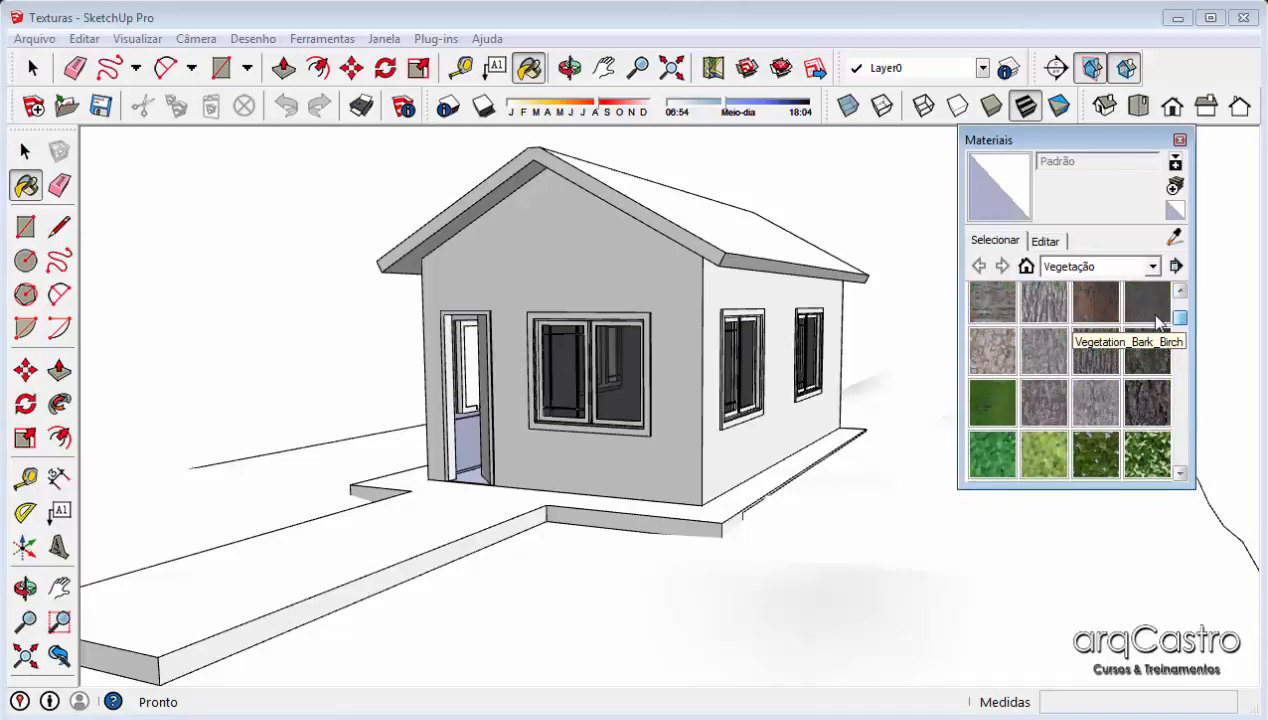
pyautogui.click(1180, 139)
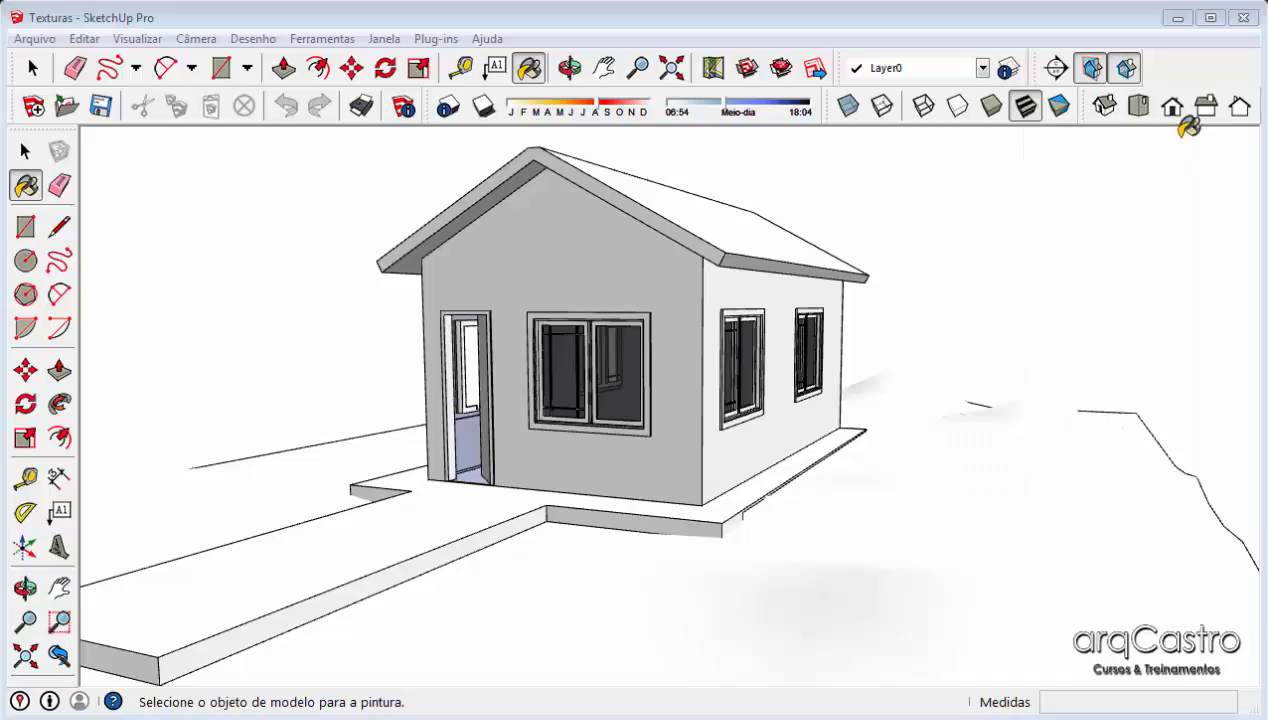
pyautogui.click(25, 150)
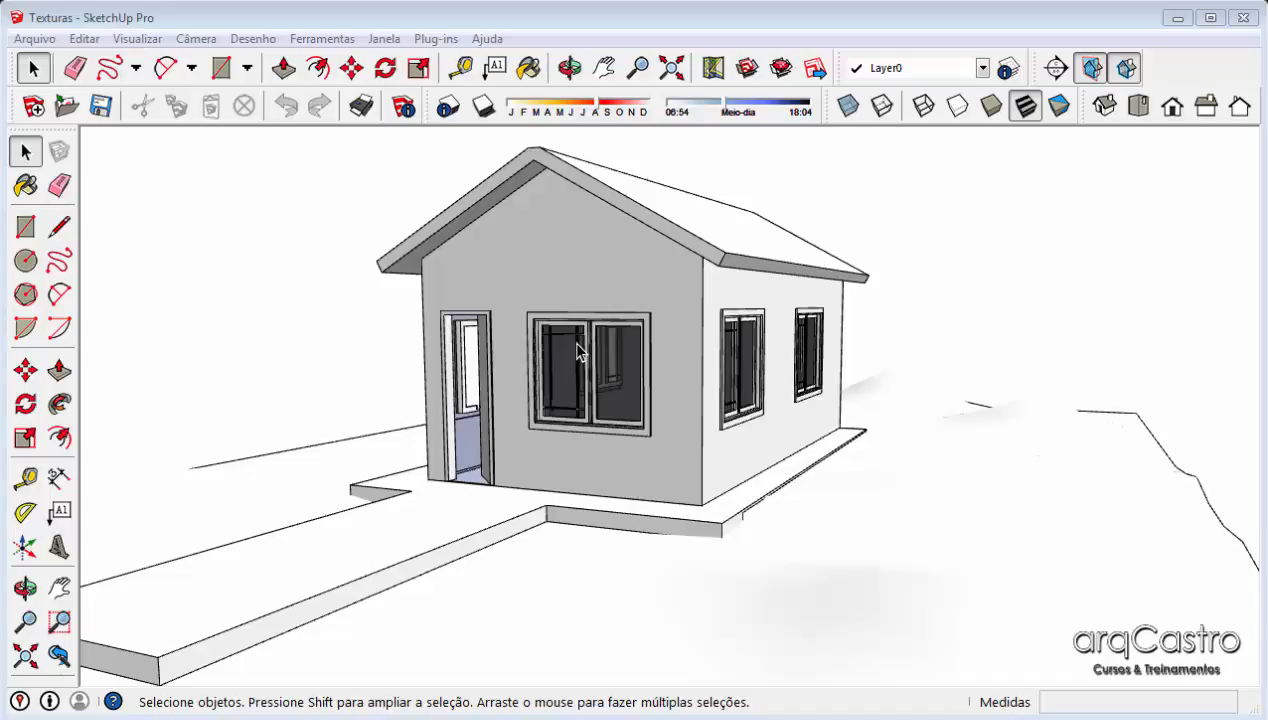
# - Select the top face of the walkway slab in front of the house door
pyautogui.moveTo(576, 350); pyautogui.dragTo(941, 276, button='middle')
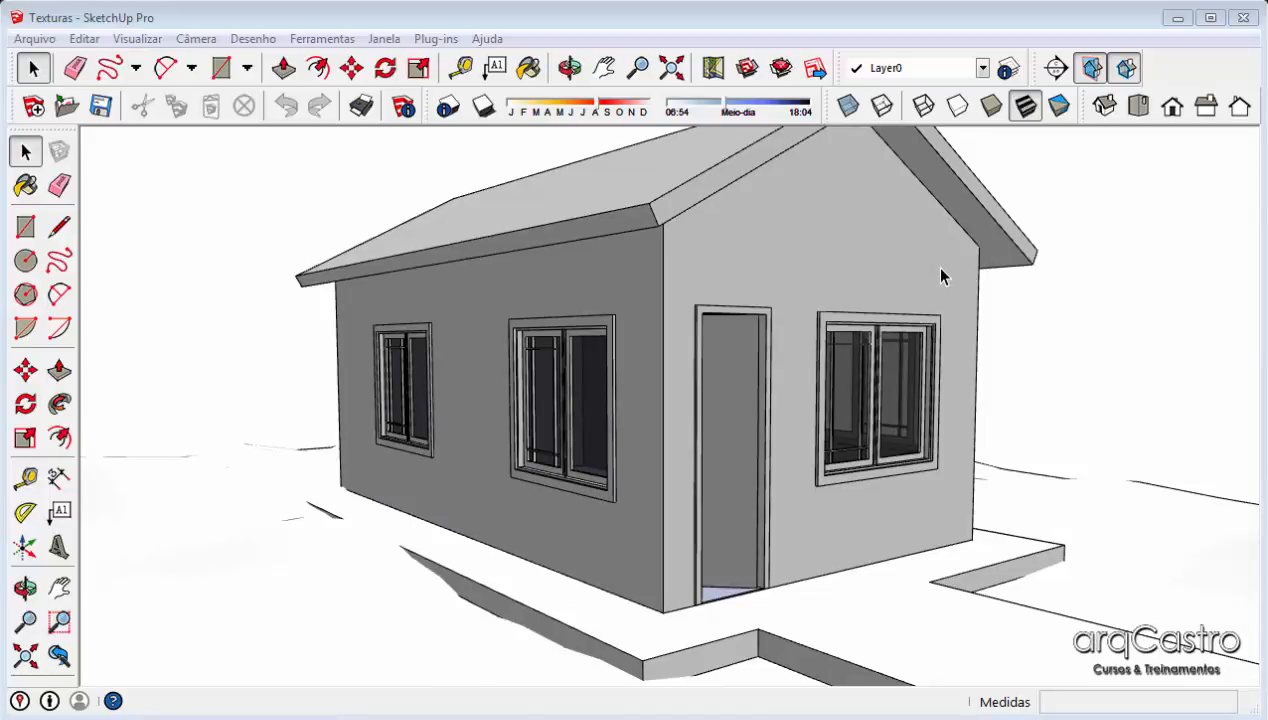
pyautogui.scroll(-1, 940, 276)
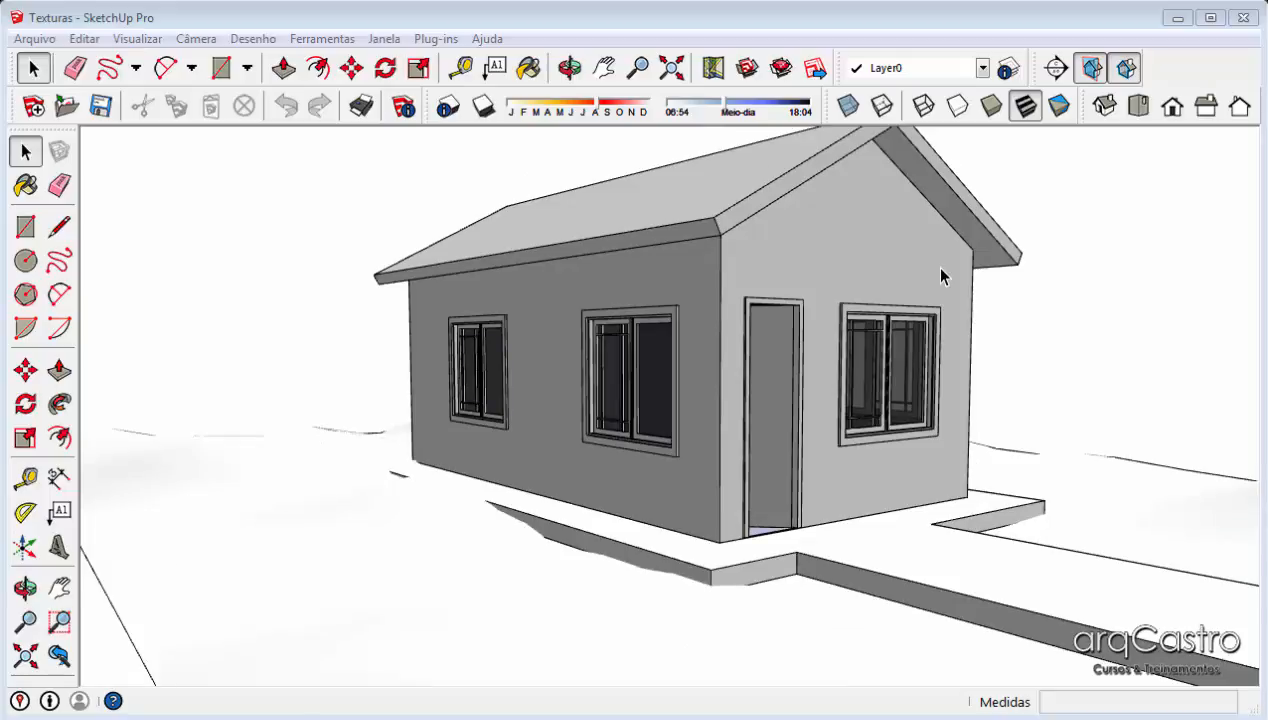
pyautogui.moveTo(922, 500)
pyautogui.mouseDown(button='middle')
pyautogui.moveTo(781, 558)
pyautogui.moveTo(767, 388)
pyautogui.moveTo(577, 461)
pyautogui.moveTo(662, 340)
pyautogui.moveTo(758, 314)
pyautogui.moveTo(738, 438)
pyautogui.moveTo(1073, 433)
pyautogui.moveTo(954, 405)
pyautogui.mouseUp(button='middle')
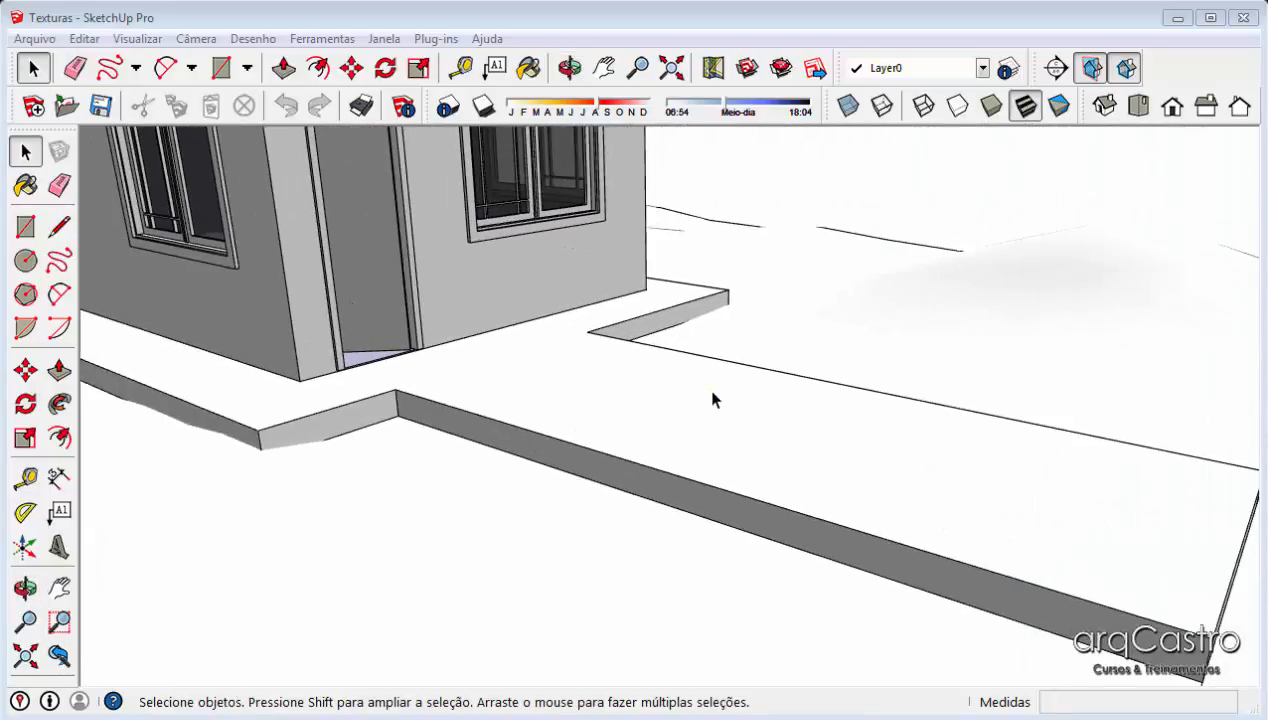
pyautogui.click(713, 396)
pyautogui.moveTo(713, 396)
pyautogui.mouseDown(button='middle')
pyautogui.moveTo(690, 438)
pyautogui.moveTo(558, 383)
pyautogui.moveTo(665, 482)
pyautogui.moveTo(607, 388)
pyautogui.mouseUp(button='middle')
pyautogui.scroll(3, 607, 388)
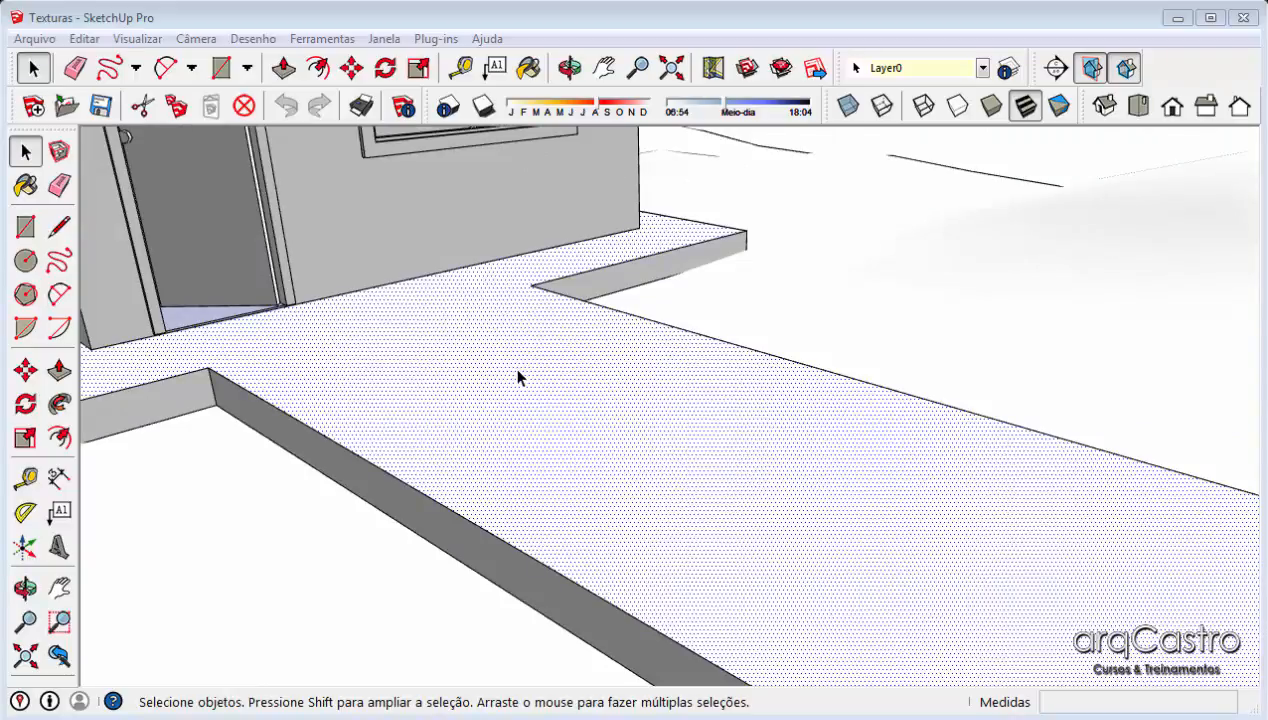
pyautogui.moveTo(517, 373); pyautogui.dragTo(548, 395, button='middle')
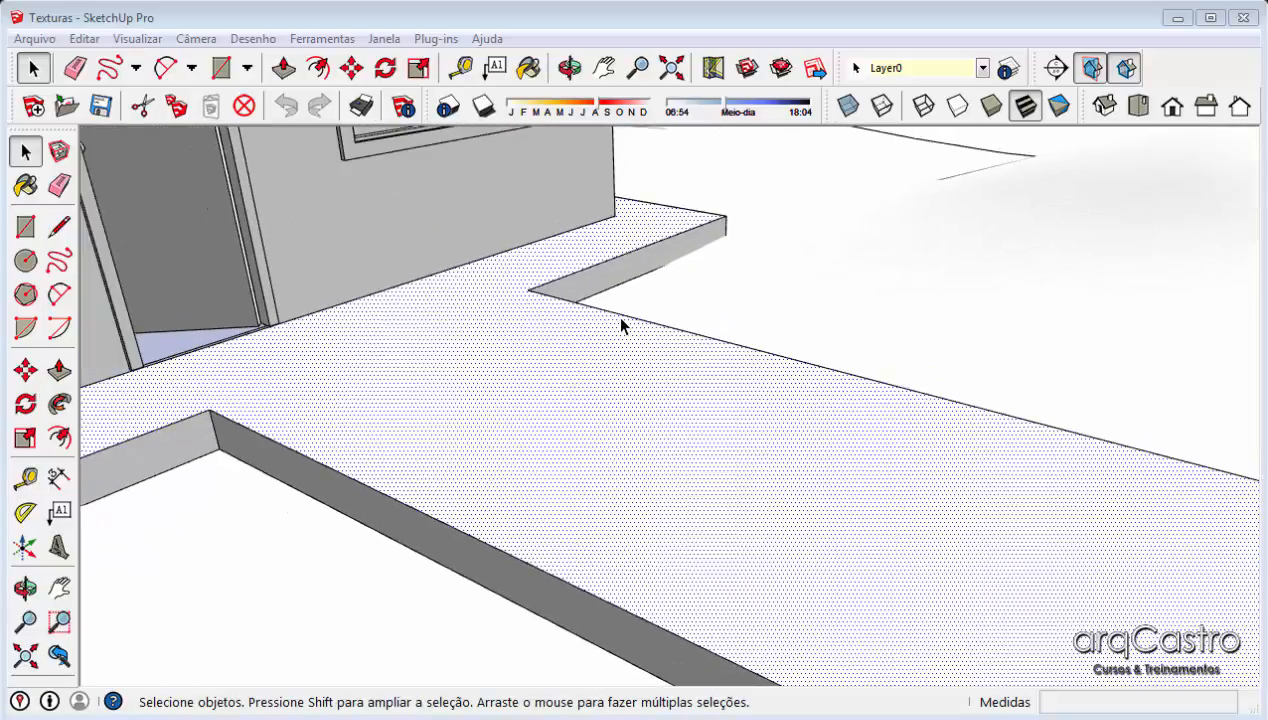
pyautogui.scroll(1, 554, 356)
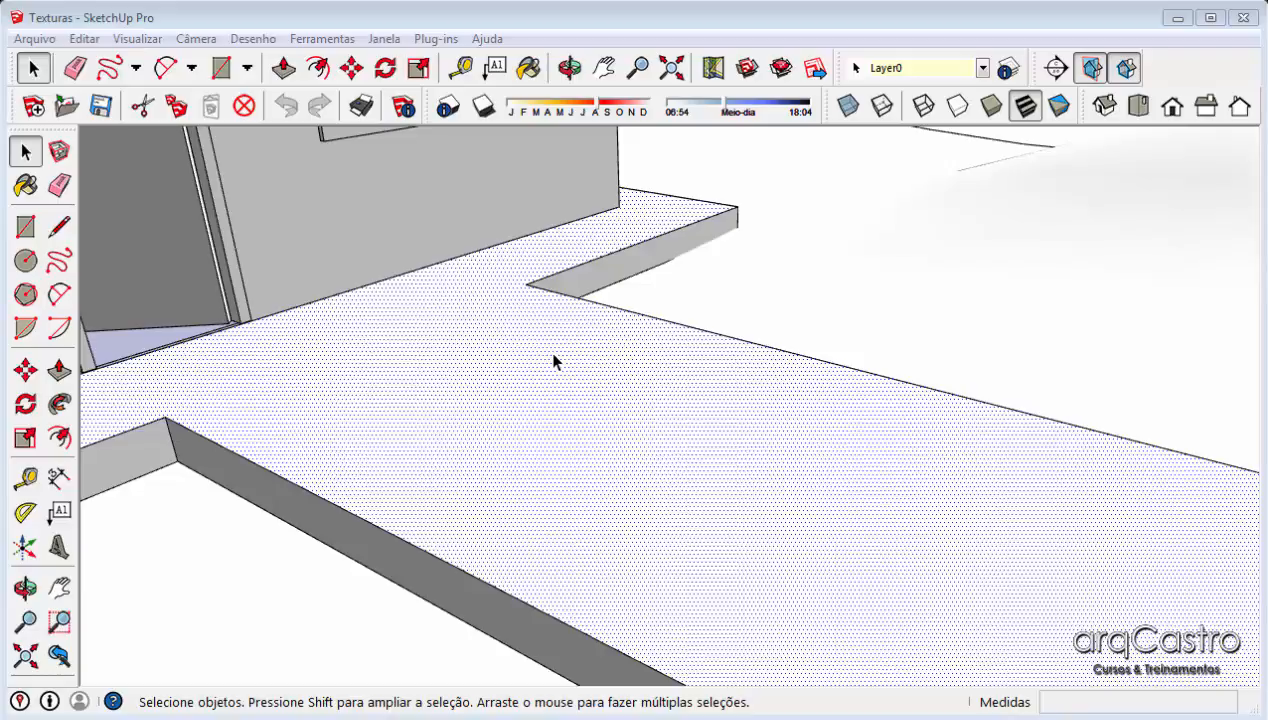
# - Start a file import with the file type set to all compatible image types
pyautogui.click(34, 38)
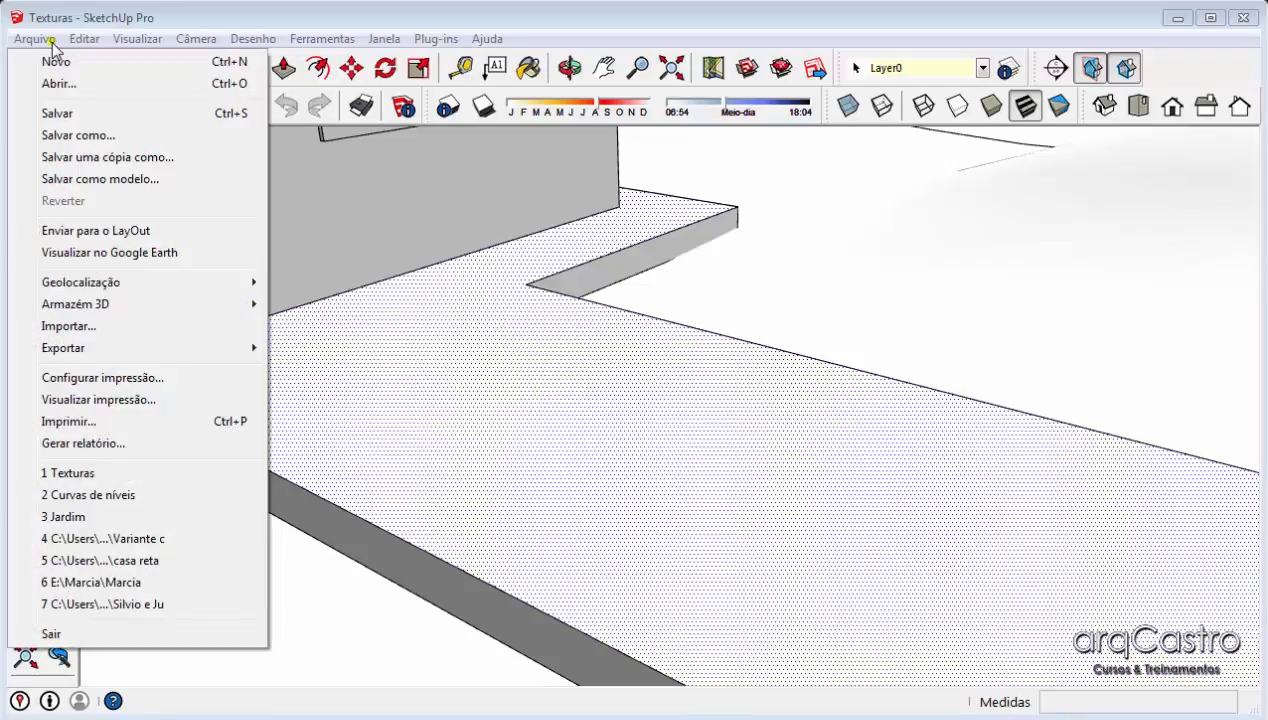
pyautogui.click(58, 326)
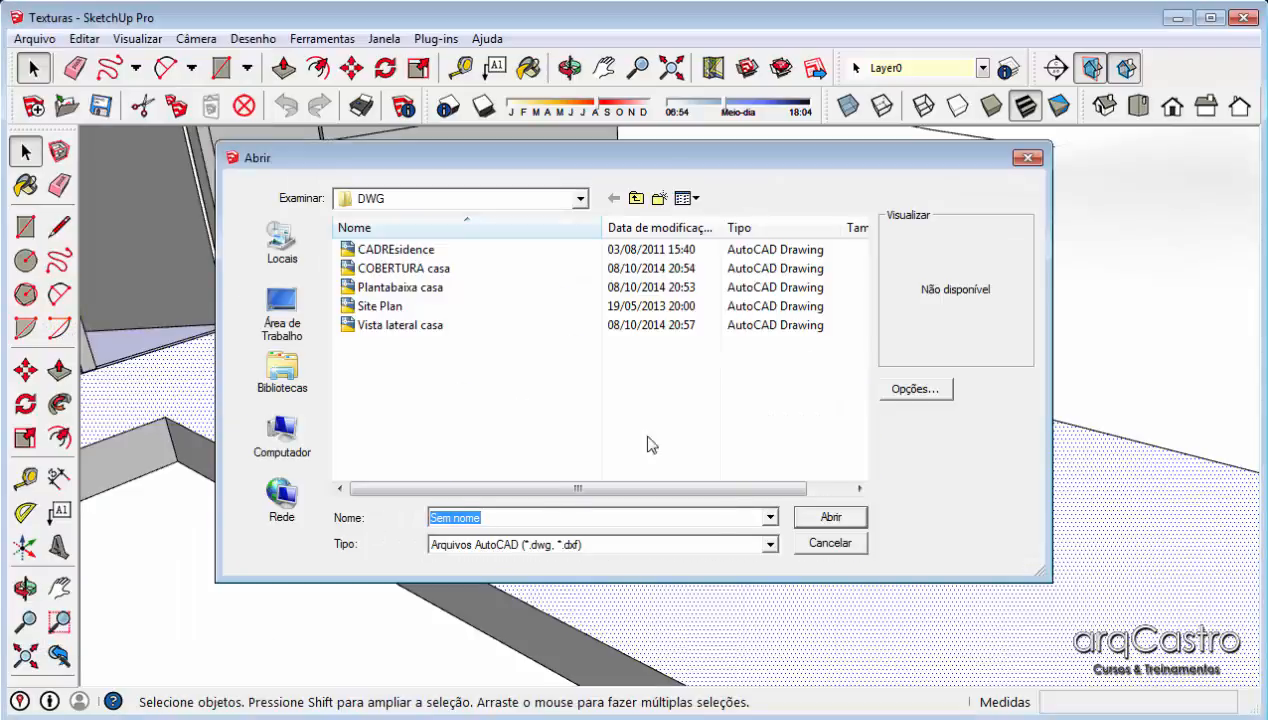
pyautogui.click(574, 546)
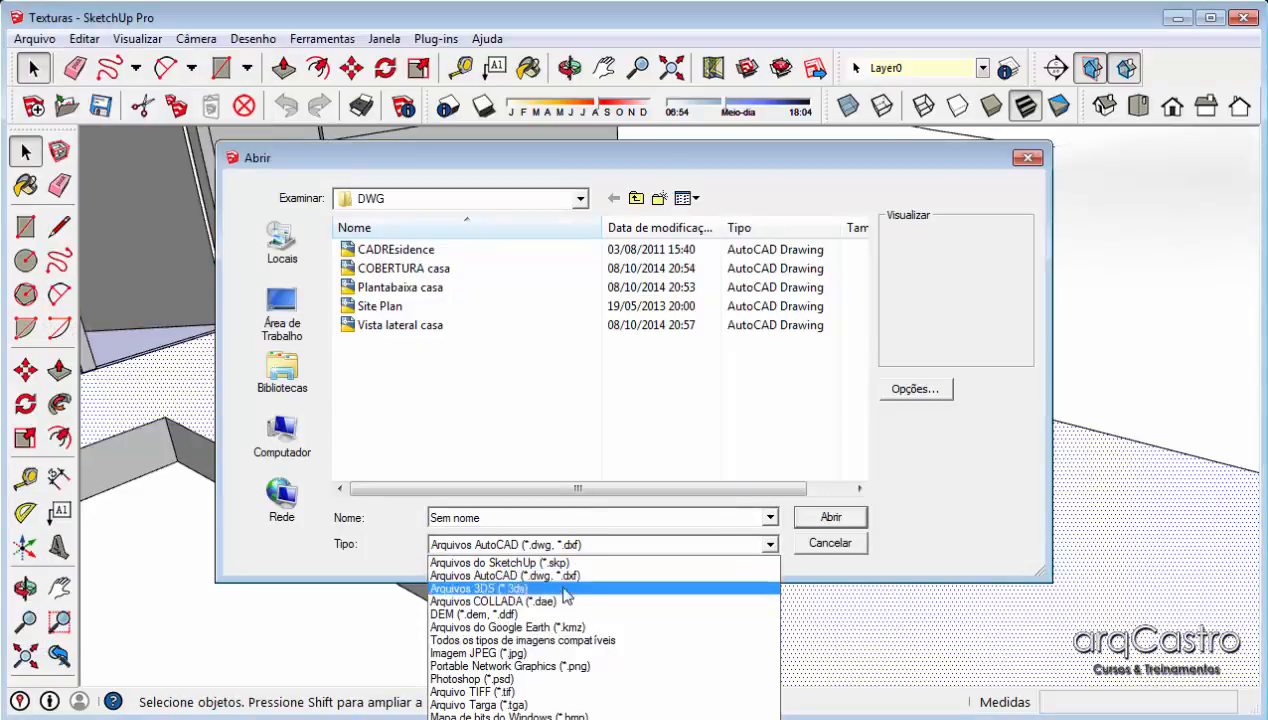
pyautogui.click(533, 640)
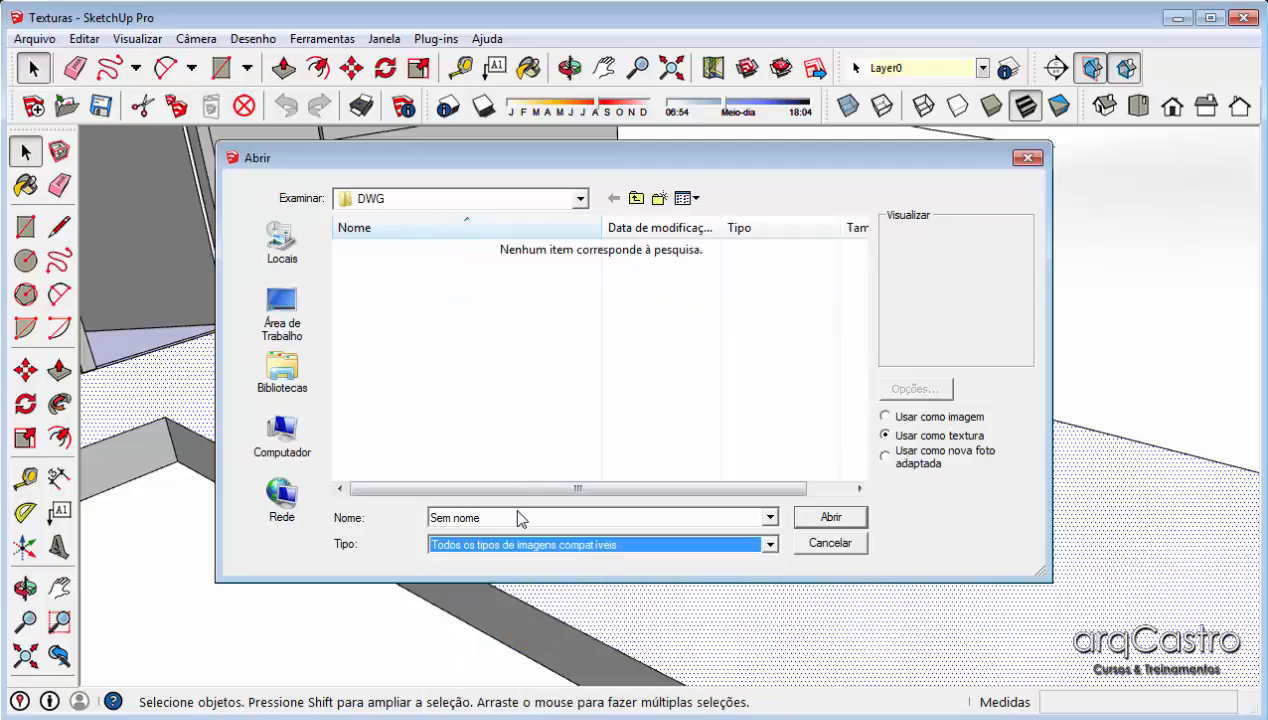
# - Browse from the Imagens library through 001- 3D, Texturas and Alvenaria e Concretos to the Concreto folder
pyautogui.click(272, 378)
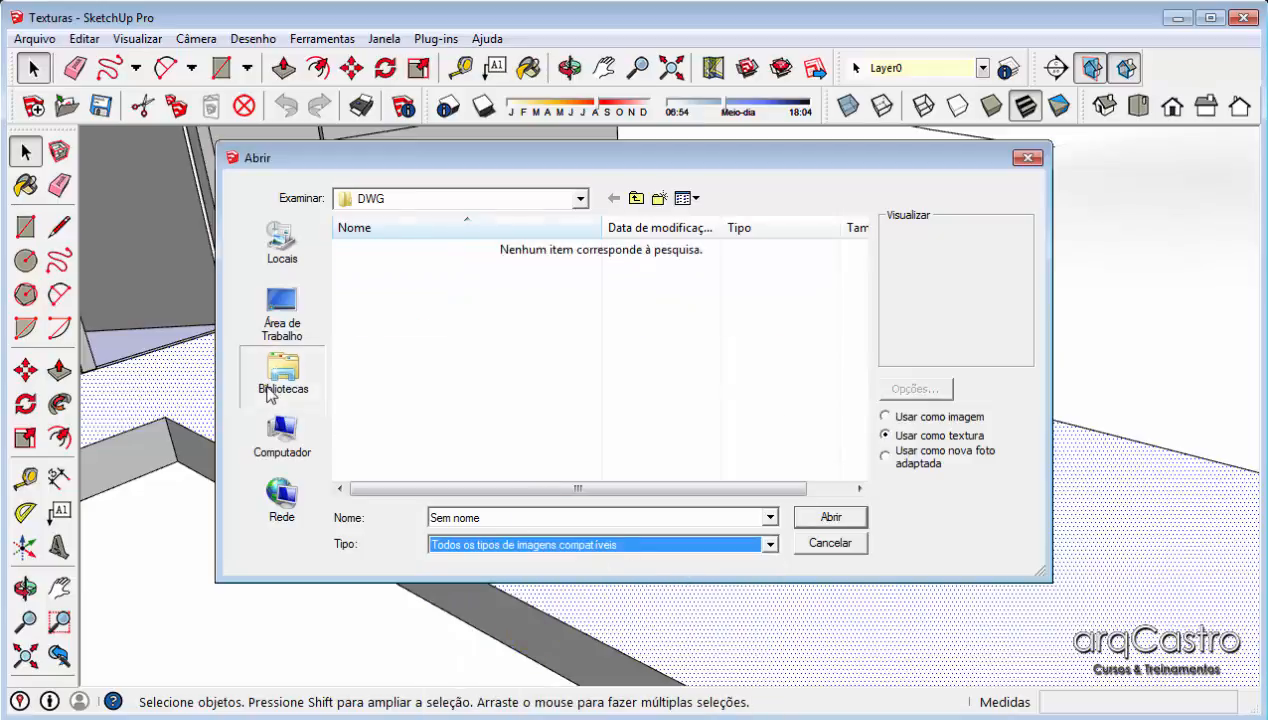
pyautogui.doubleClick(602, 262)
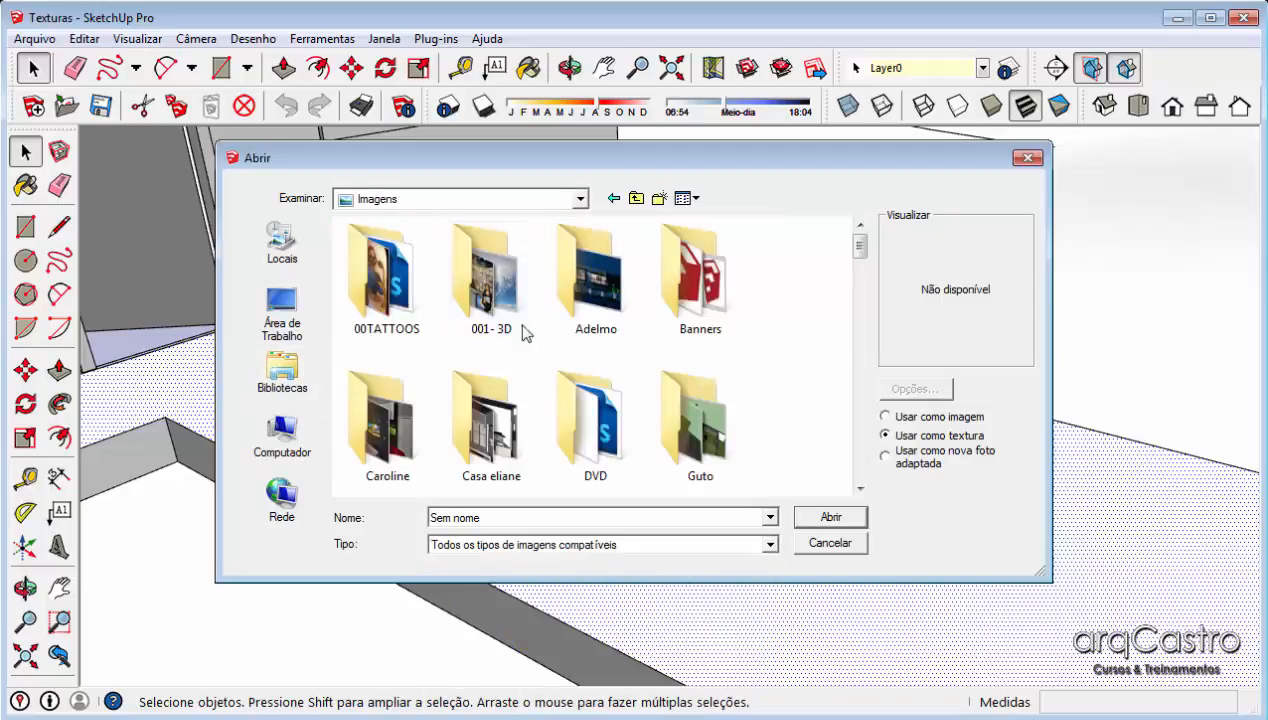
pyautogui.doubleClick(490, 290)
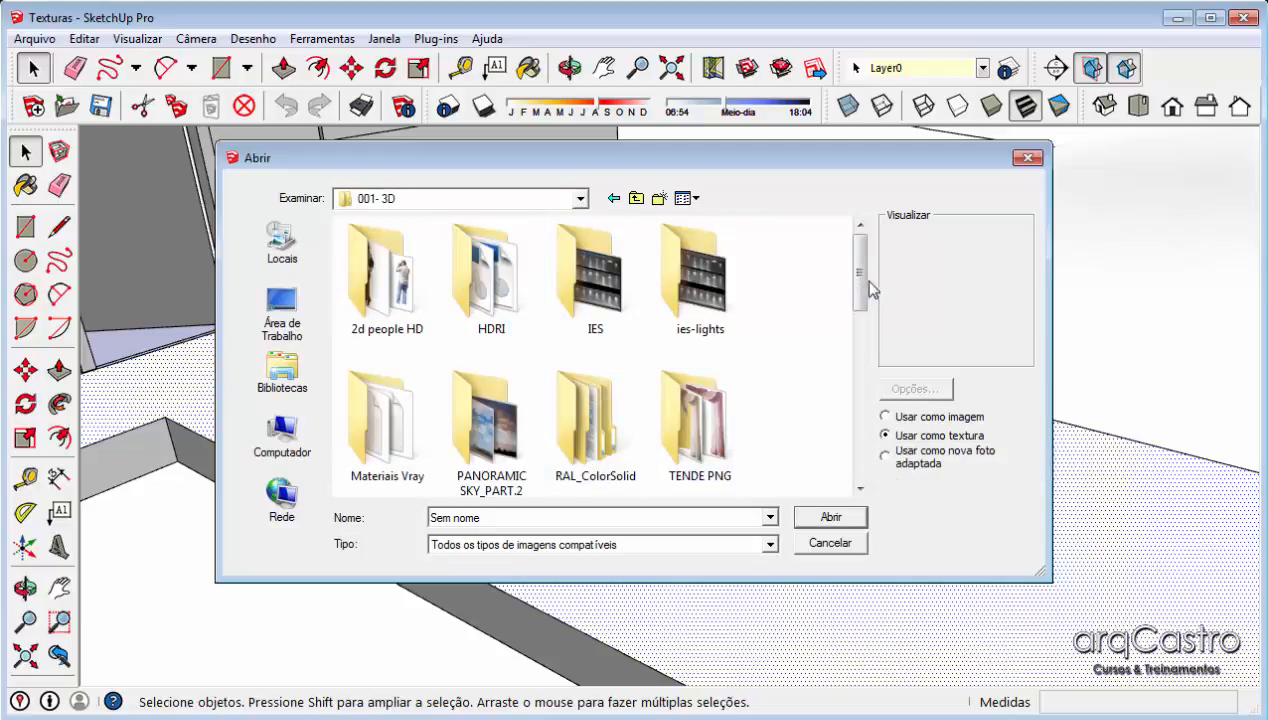
pyautogui.scroll(-5, 870, 288)
pyautogui.doubleClick(403, 378)
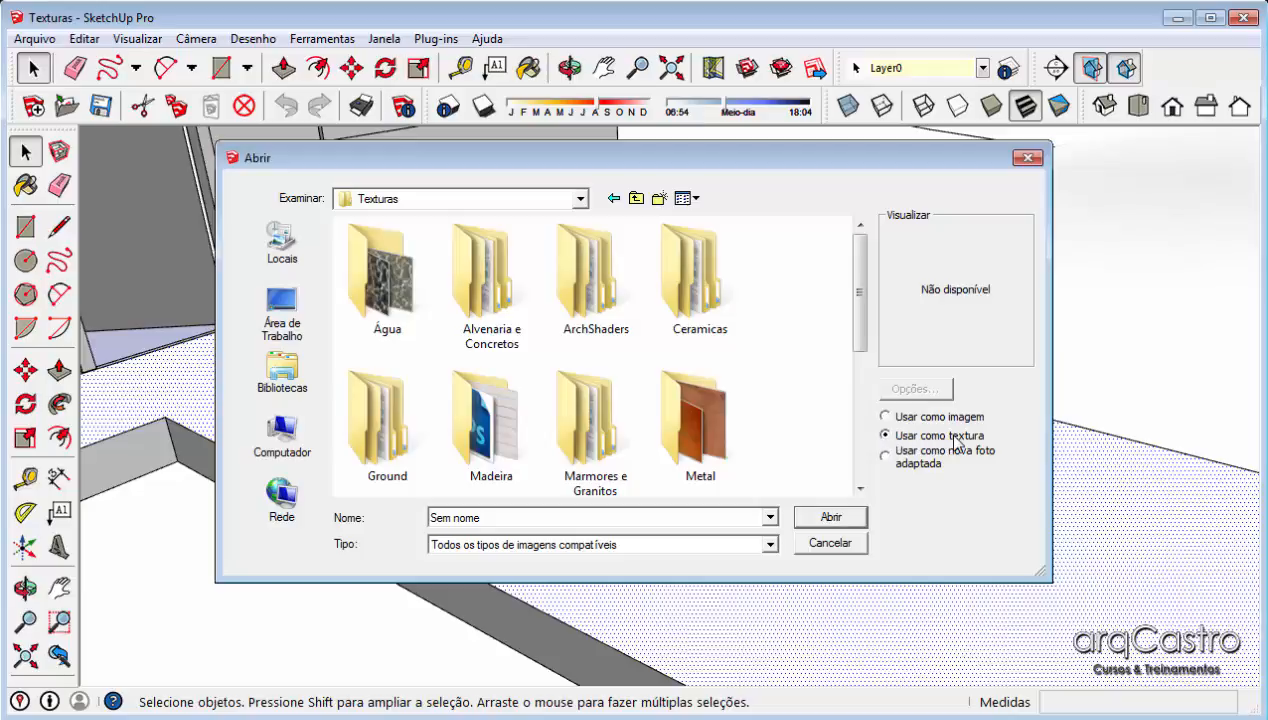
pyautogui.moveTo(867, 322)
pyautogui.mouseDown()
pyautogui.moveTo(876, 437)
pyautogui.moveTo(866, 320)
pyautogui.mouseUp()
pyautogui.doubleClick(468, 308)
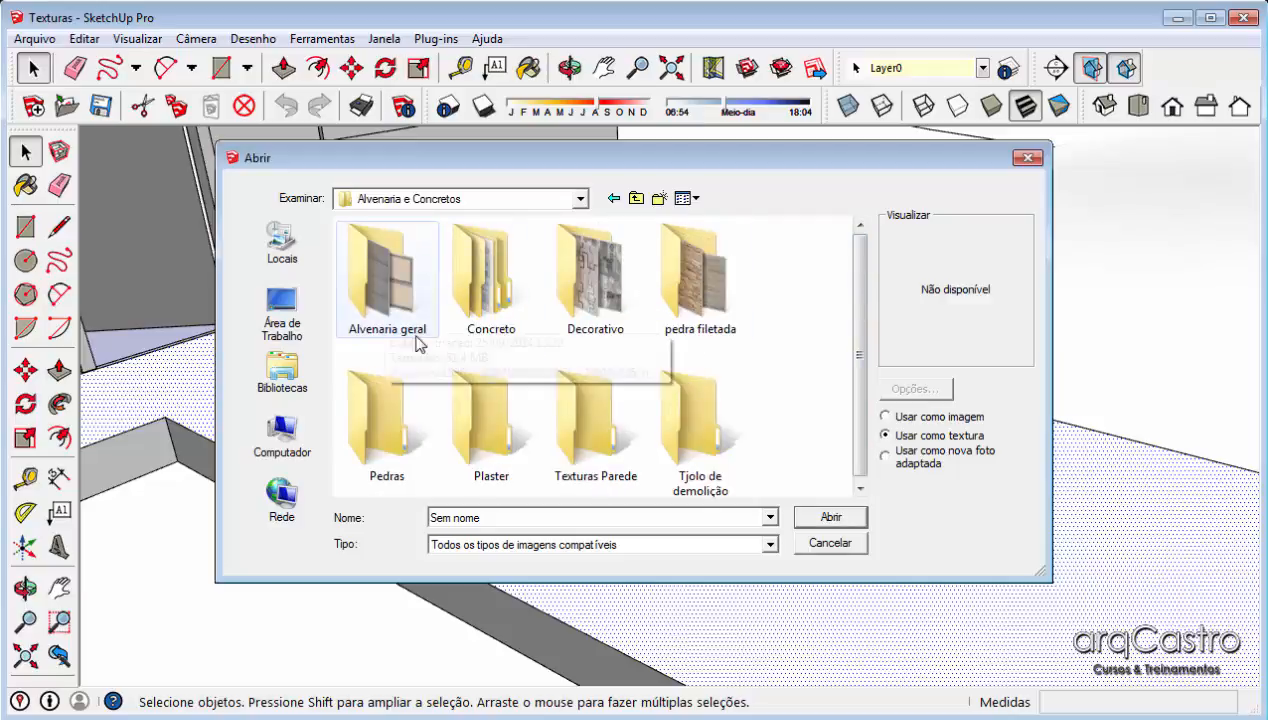
pyautogui.doubleClick(524, 306)
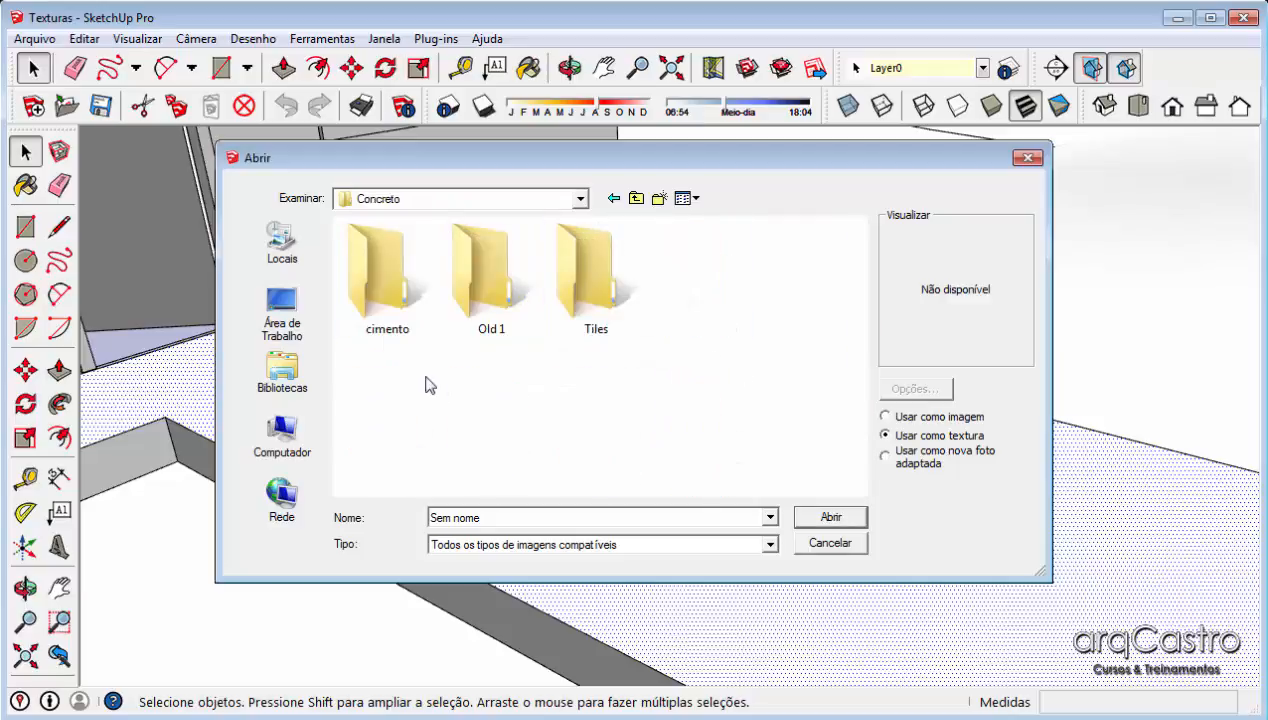
# - Check the cimento folder and import the Concreto image from the Old 1 folder as a texture
pyautogui.doubleClick(423, 291)
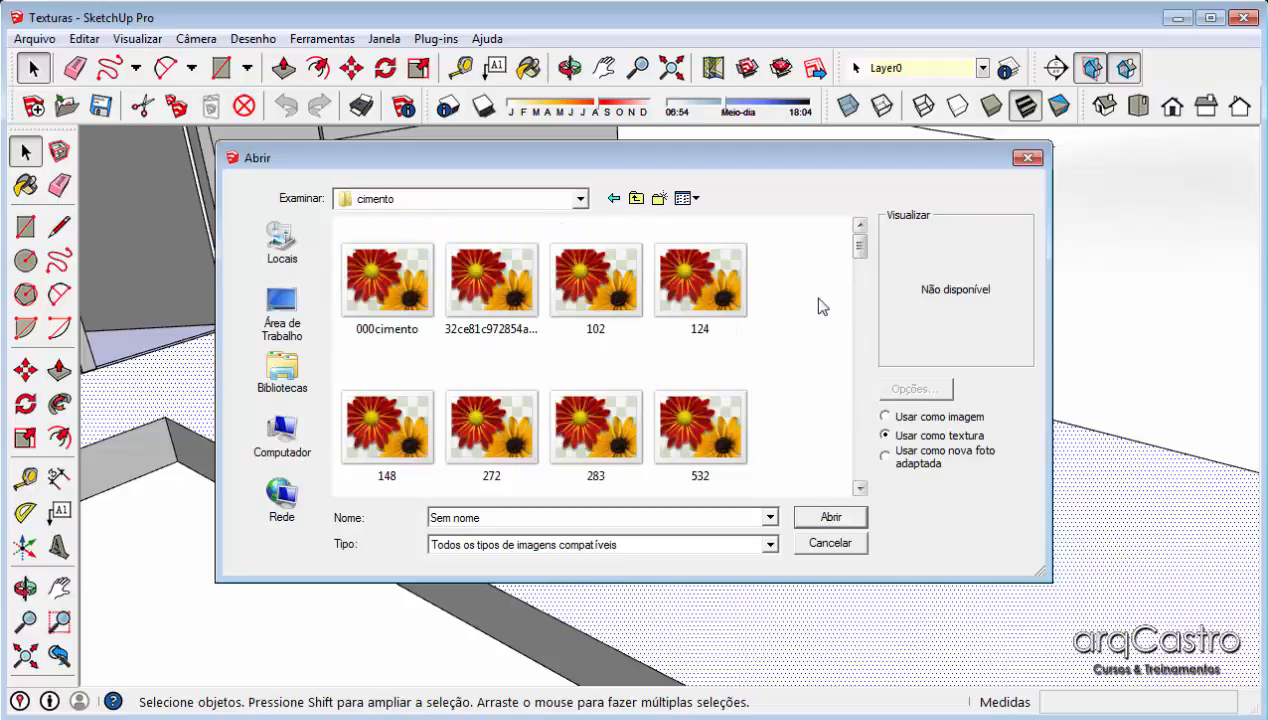
pyautogui.click(636, 198)
pyautogui.doubleClick(490, 300)
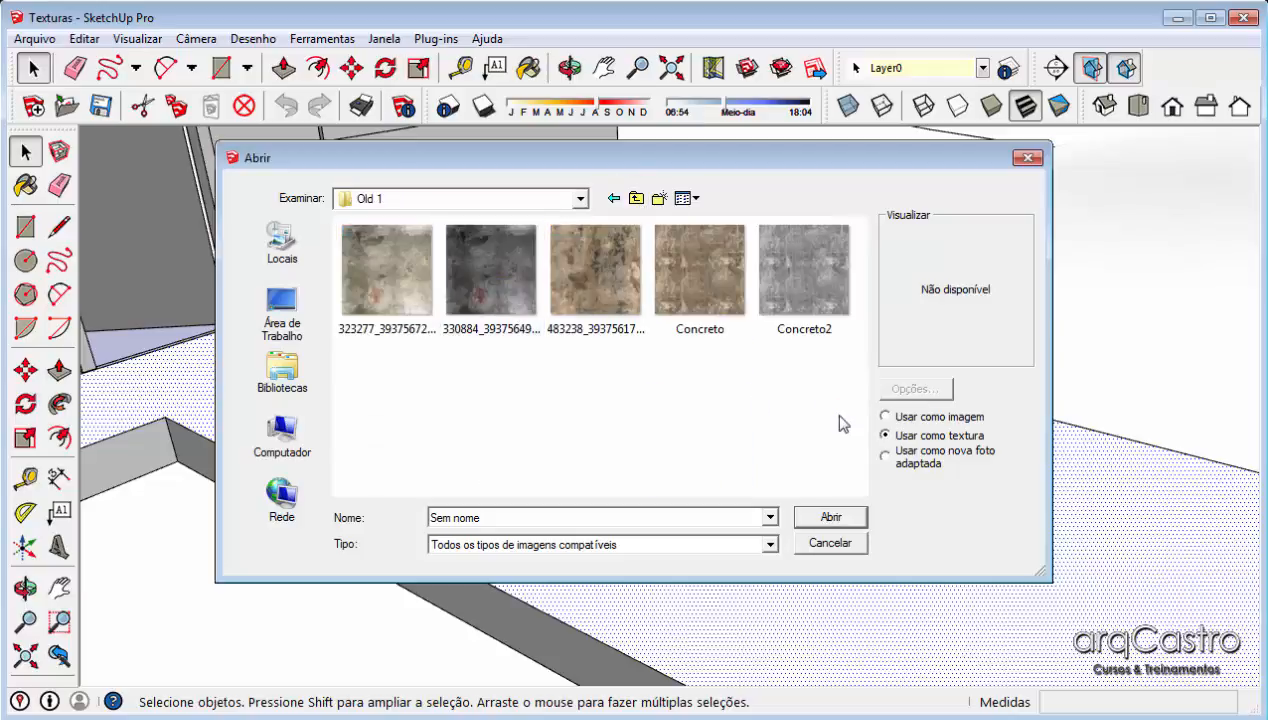
pyautogui.click(592, 292)
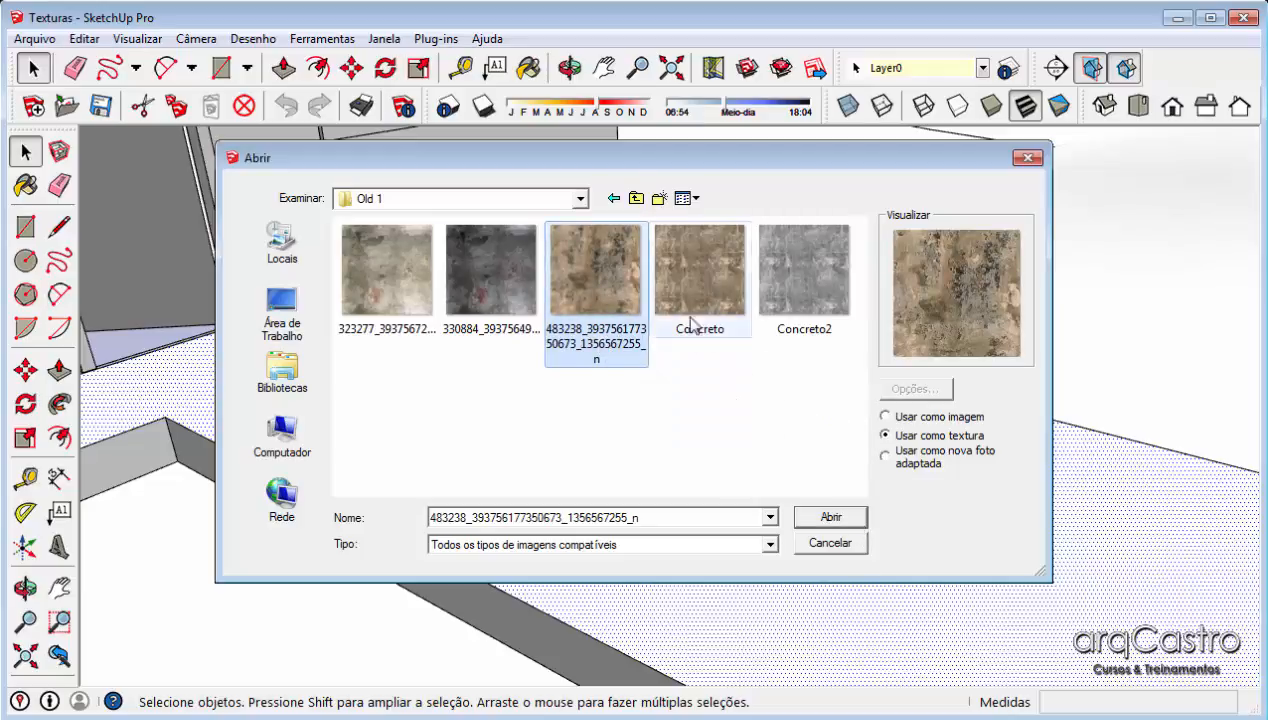
pyautogui.click(724, 330)
pyautogui.click(836, 517)
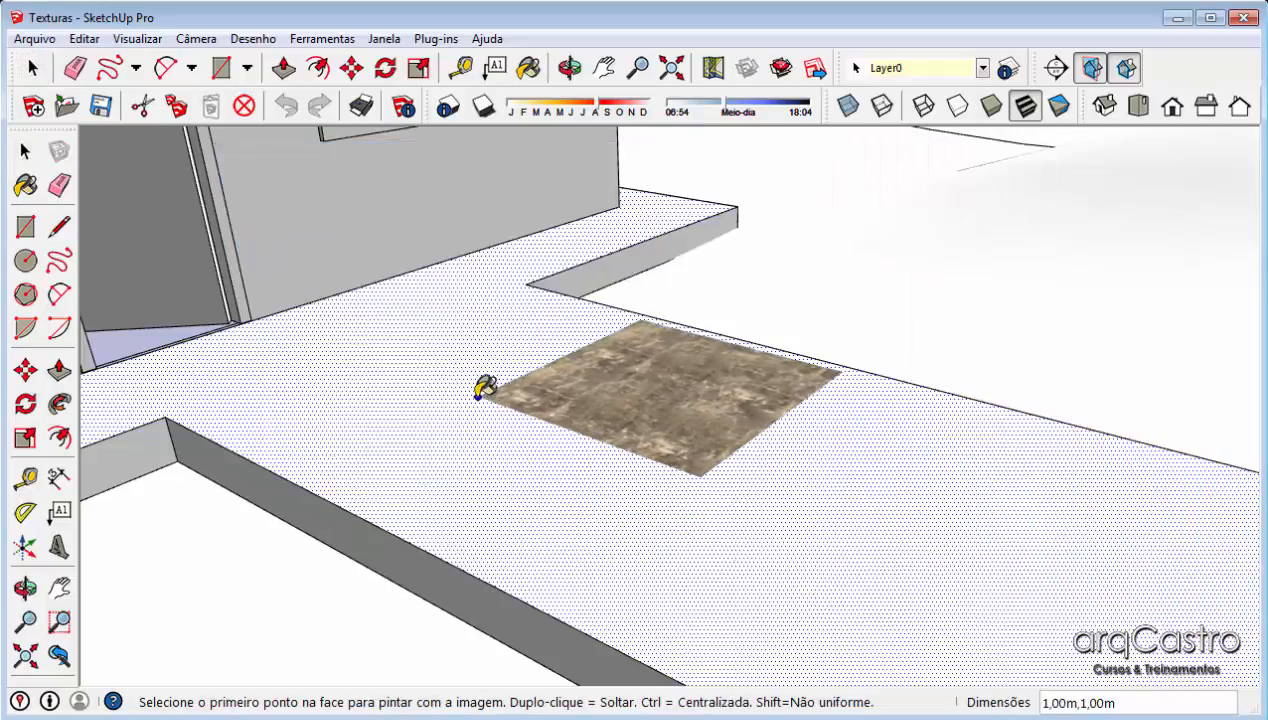
# - Place and scale the Concreto texture on the walkway slab's top face, and clear the selection
pyautogui.click(399, 453)
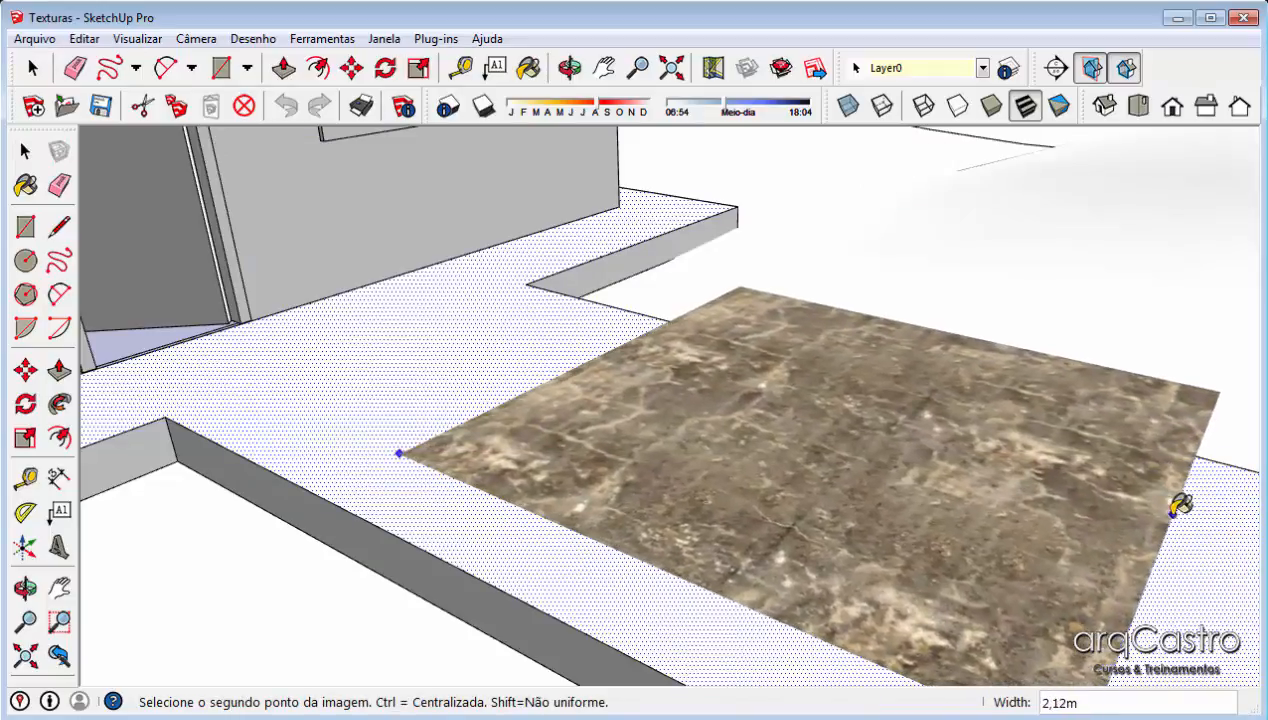
pyautogui.click(1248, 515)
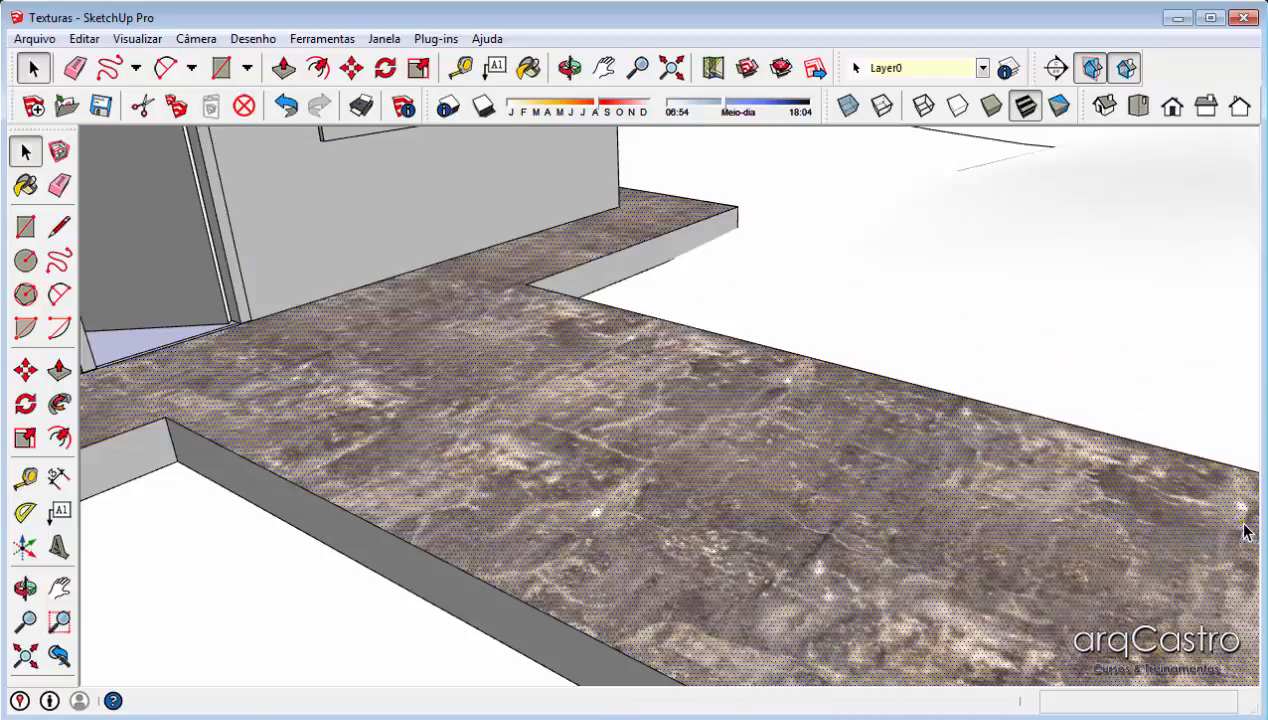
pyautogui.moveTo(897, 433); pyautogui.dragTo(695, 435, button='middle')
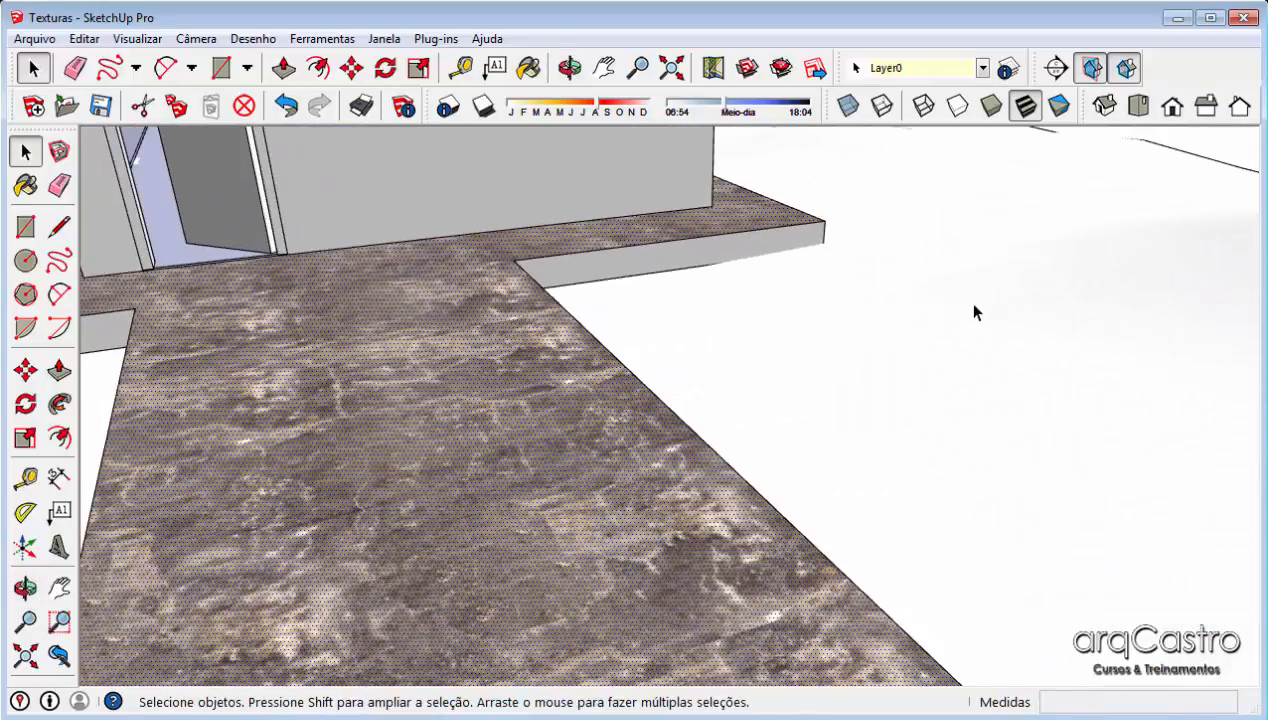
pyautogui.click(971, 304)
# - Sample the Concreto material from the walkway's top face for the Paint Bucket
pyautogui.scroll(-2, 969, 304)
pyautogui.scroll(-2, 610, 355)
pyautogui.moveTo(498, 354); pyautogui.dragTo(323, 396, button='middle')
pyautogui.scroll(2, 487, 311)
pyautogui.moveTo(487, 311); pyautogui.dragTo(487, 334, button='middle')
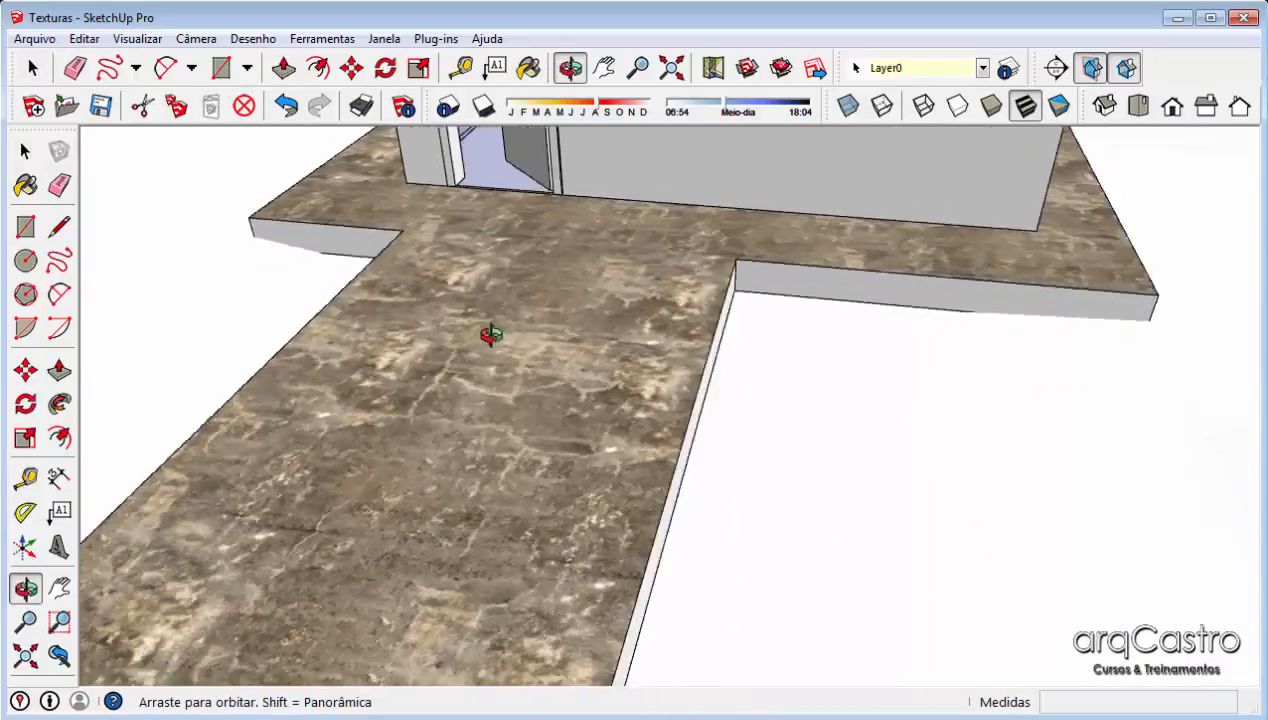
pyautogui.scroll(3, 671, 286)
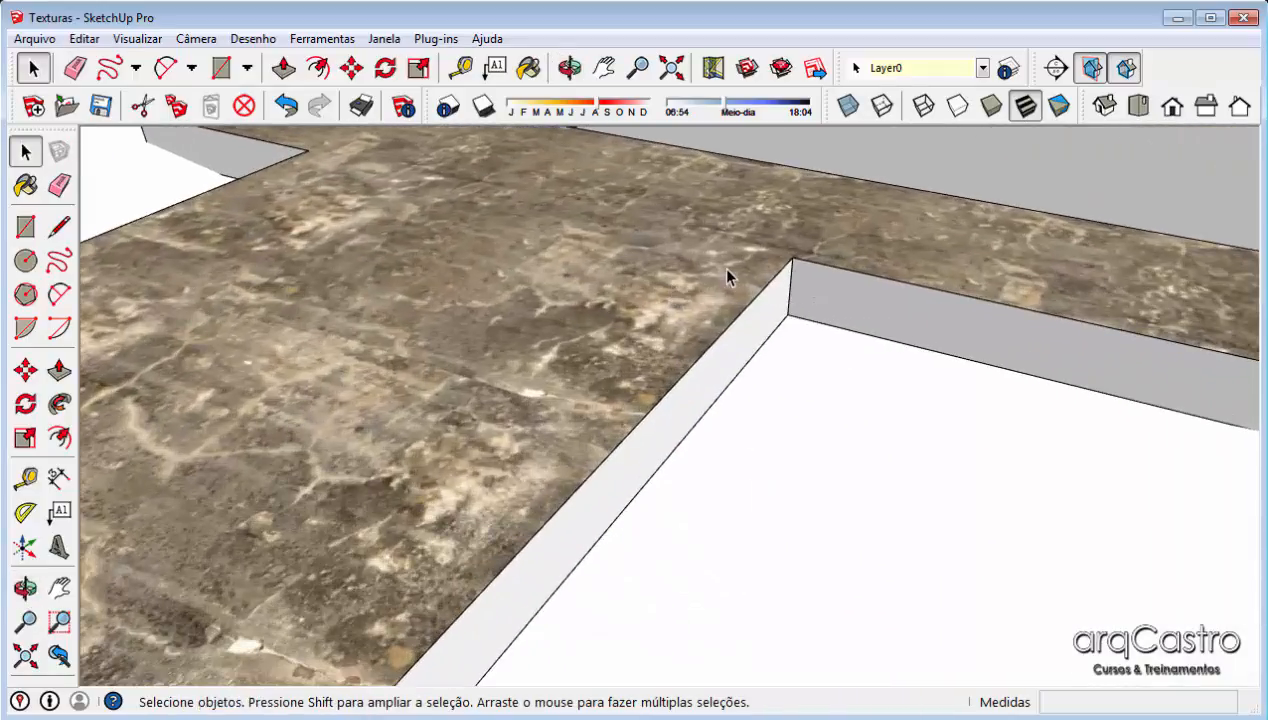
pyautogui.press('b')
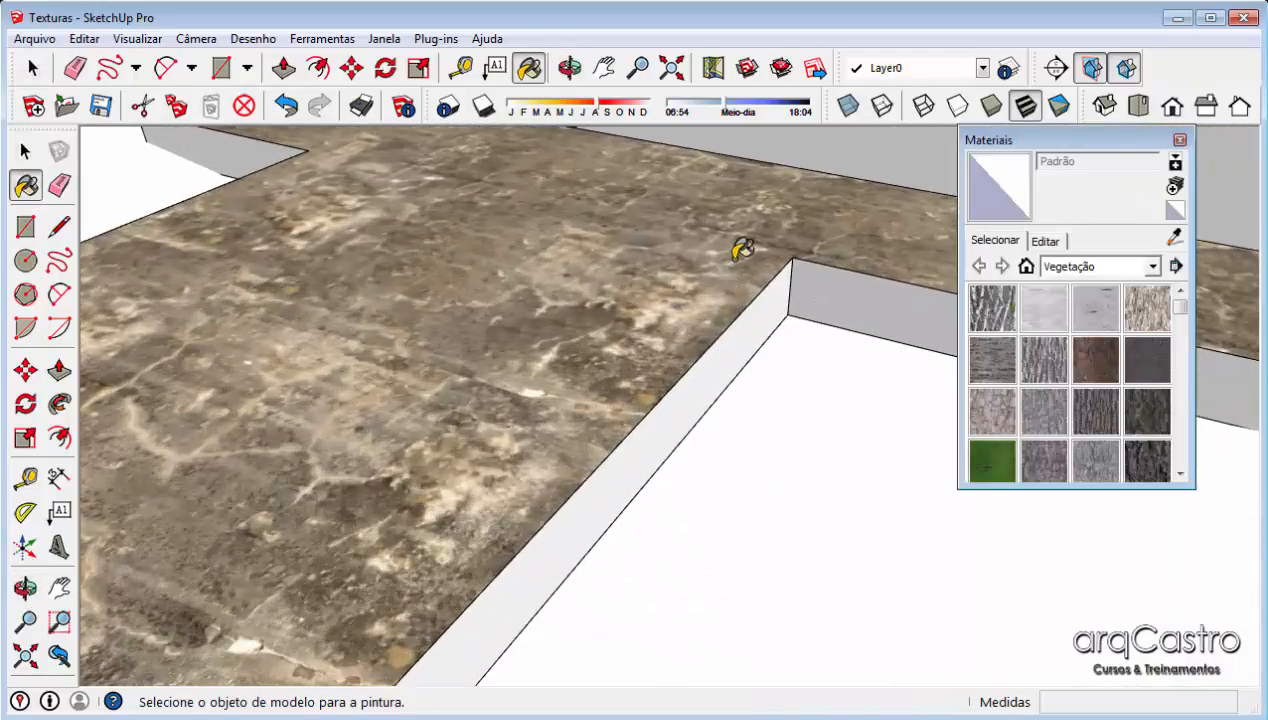
pyautogui.click(1176, 240)
pyautogui.click(791, 236)
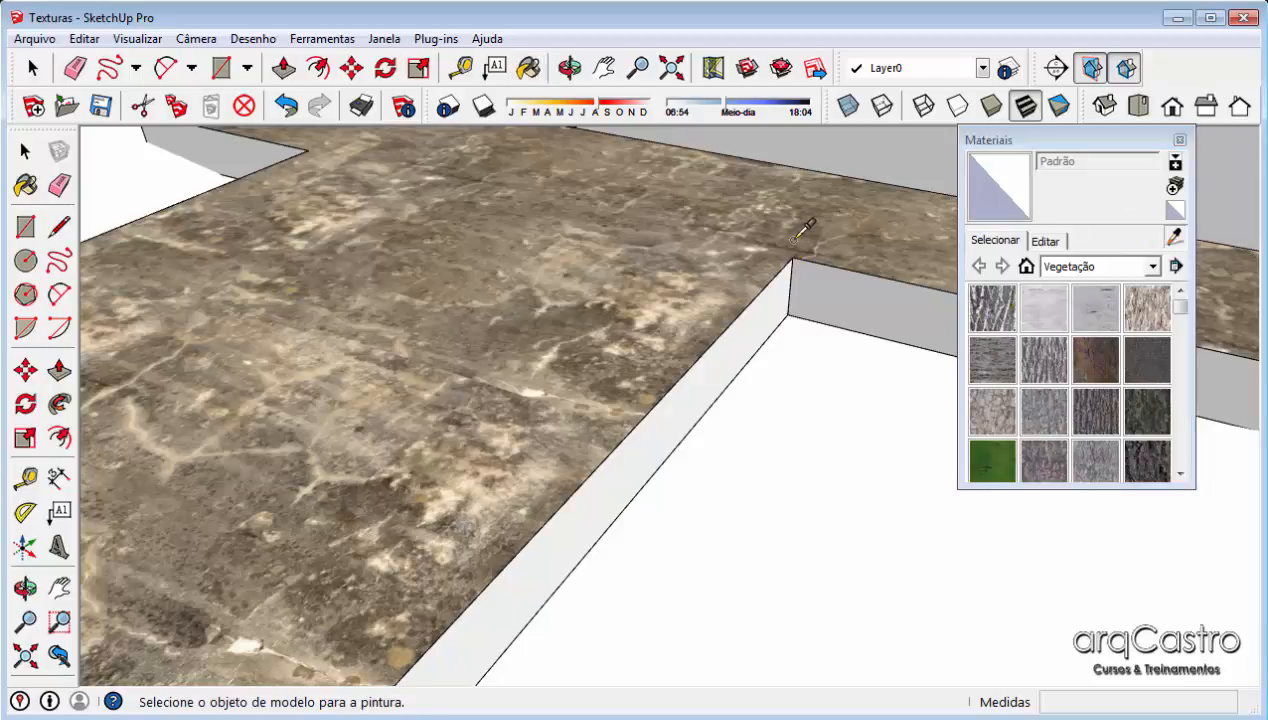
# - Paint the walkway slab's vertical side faces around the corner near the door with the Concreto material
pyautogui.moveTo(776, 286)
pyautogui.mouseDown(button='middle')
pyautogui.moveTo(758, 303)
pyautogui.moveTo(1030, 366)
pyautogui.moveTo(540, 366)
pyautogui.mouseUp(button='middle')
pyautogui.click(538, 352)
pyautogui.click(452, 345)
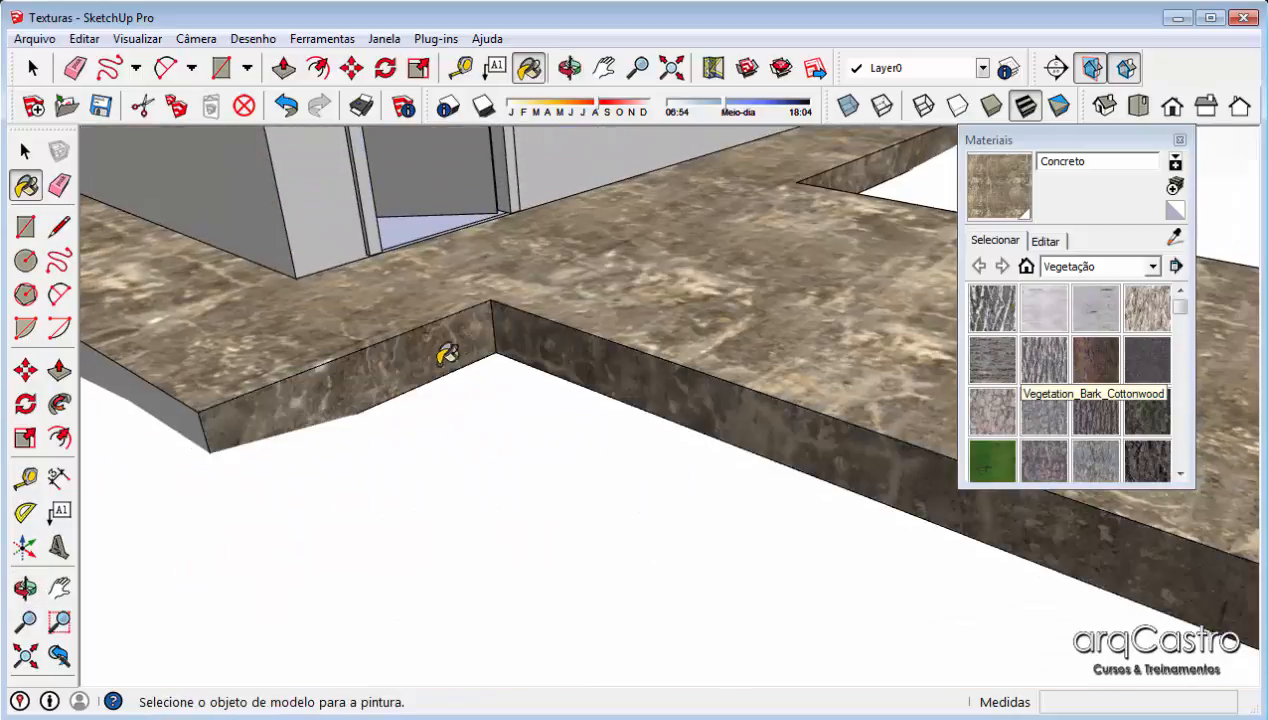
pyautogui.moveTo(452, 345); pyautogui.dragTo(722, 362, button='middle')
pyautogui.click(496, 390)
pyautogui.scroll(-2, 530, 370)
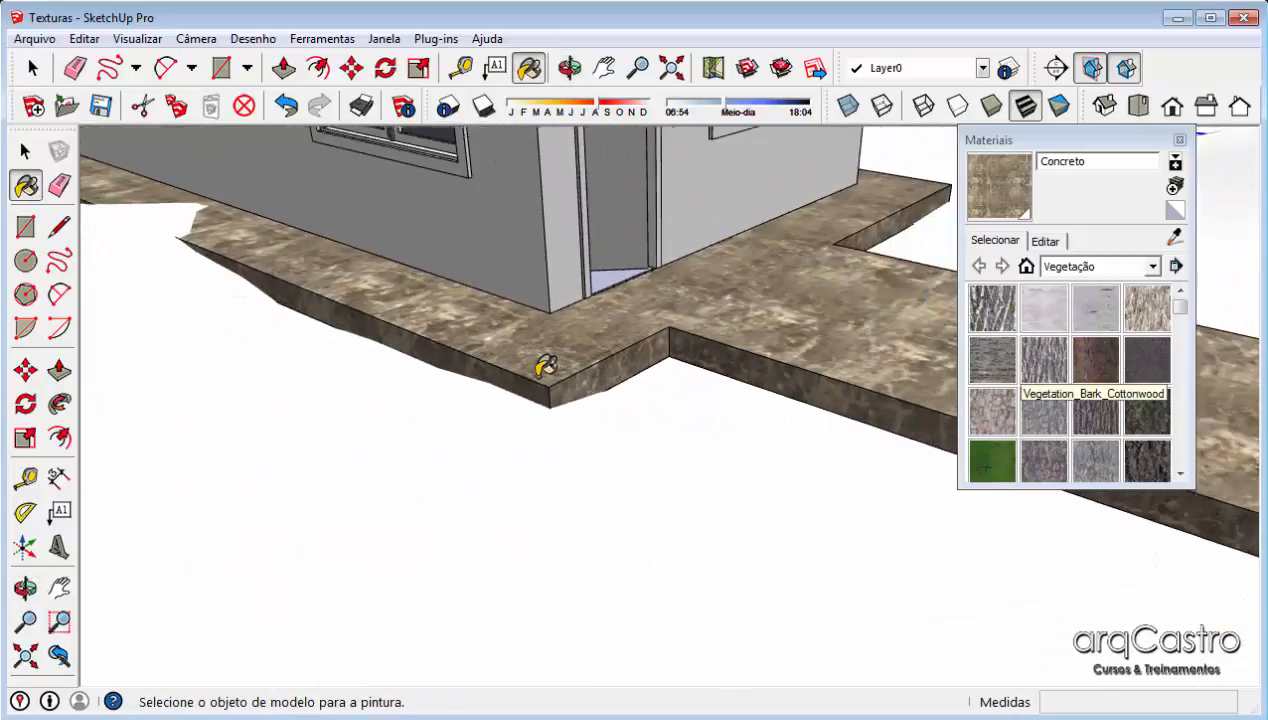
# - Paint the slab's side faces around the opposite corner of the house with Concreto, and undo the last fill
pyautogui.moveTo(543, 362)
pyautogui.mouseDown(button='middle')
pyautogui.moveTo(128, 369)
pyautogui.moveTo(303, 405)
pyautogui.moveTo(368, 325)
pyautogui.moveTo(725, 175)
pyautogui.moveTo(388, 240)
pyautogui.moveTo(412, 220)
pyautogui.mouseUp(button='middle')
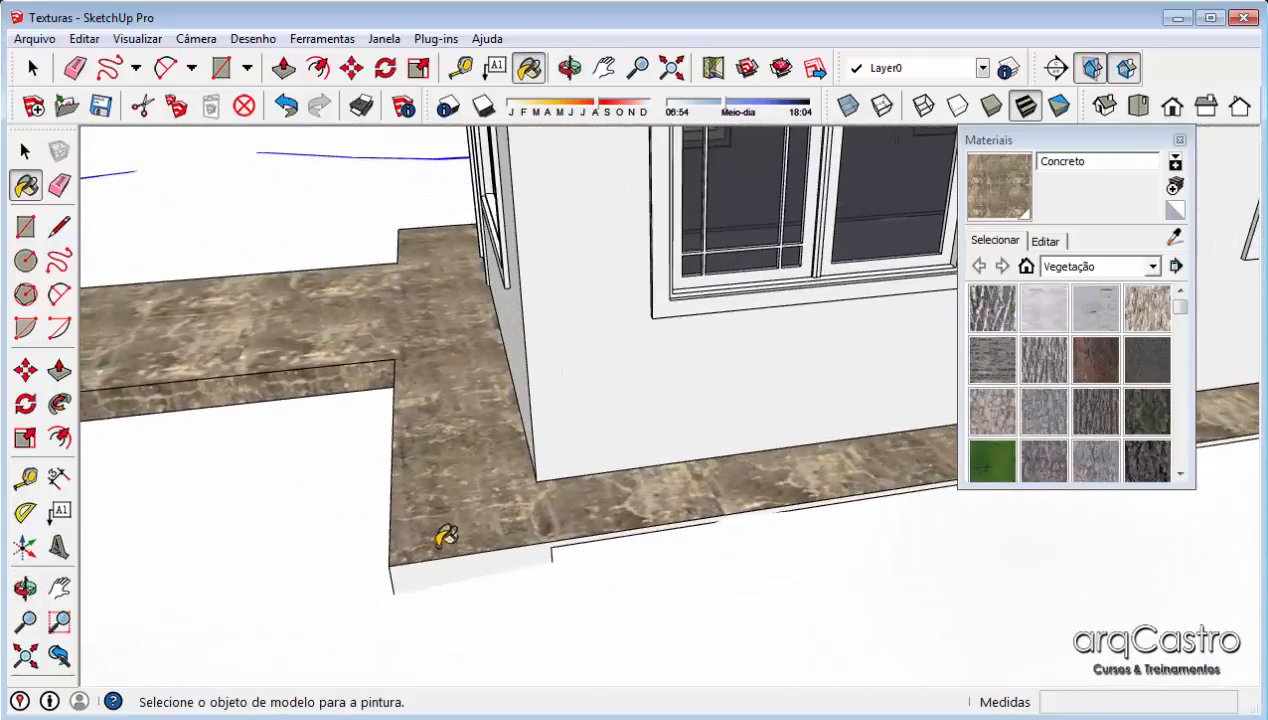
pyautogui.click(491, 567)
pyautogui.scroll(2, 569, 557)
pyautogui.click(594, 546)
pyautogui.moveTo(594, 546)
pyautogui.mouseDown(button='middle')
pyautogui.moveTo(693, 527)
pyautogui.moveTo(756, 425)
pyautogui.moveTo(603, 481)
pyautogui.moveTo(900, 548)
pyautogui.mouseUp(button='middle')
pyautogui.hotkey('ctrl', 'z')
pyautogui.scroll(-3, 690, 525)
pyautogui.scroll(-2, 504, 362)
pyautogui.moveTo(504, 362); pyautogui.dragTo(790, 368, button='middle')
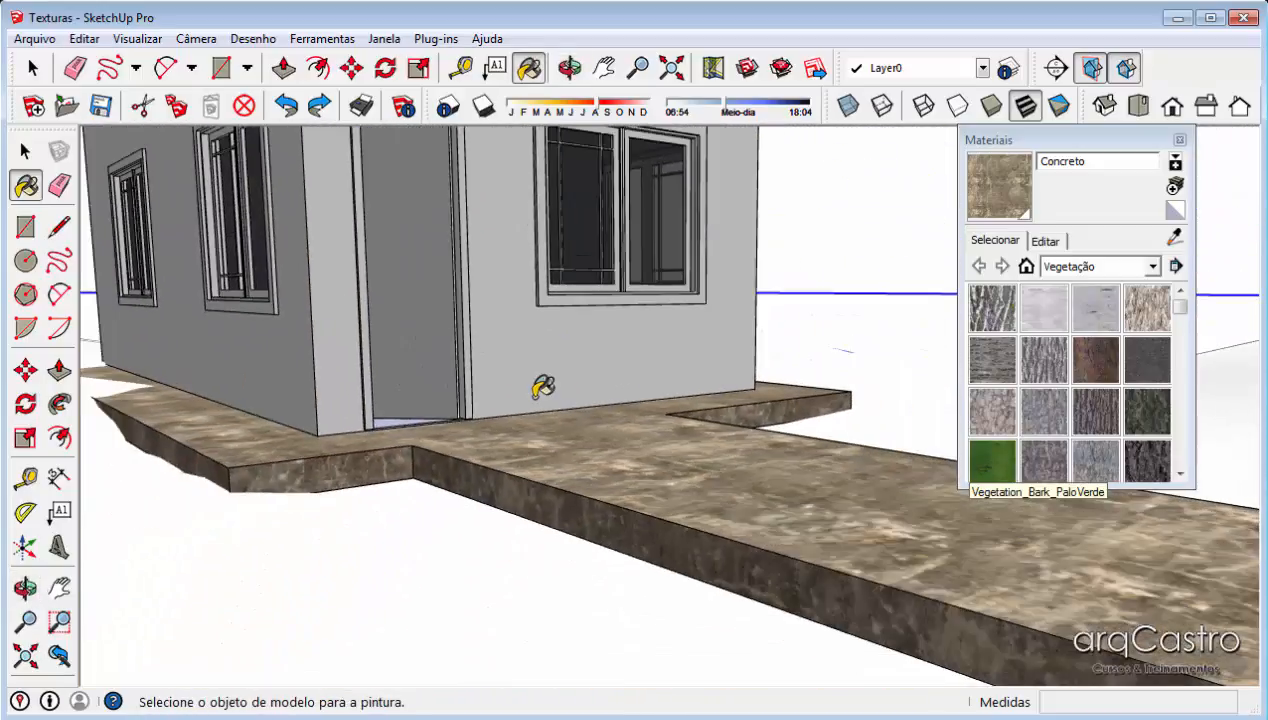
# - Select the front gable wall's face, the one containing the door and the window
pyautogui.moveTo(541, 385)
pyautogui.mouseDown(button='middle')
pyautogui.moveTo(846, 539)
pyautogui.moveTo(725, 470)
pyautogui.moveTo(651, 447)
pyautogui.moveTo(640, 481)
pyautogui.moveTo(640, 127)
pyautogui.moveTo(557, 362)
pyautogui.mouseUp(button='middle')
pyautogui.press('space')
pyautogui.click(642, 453)
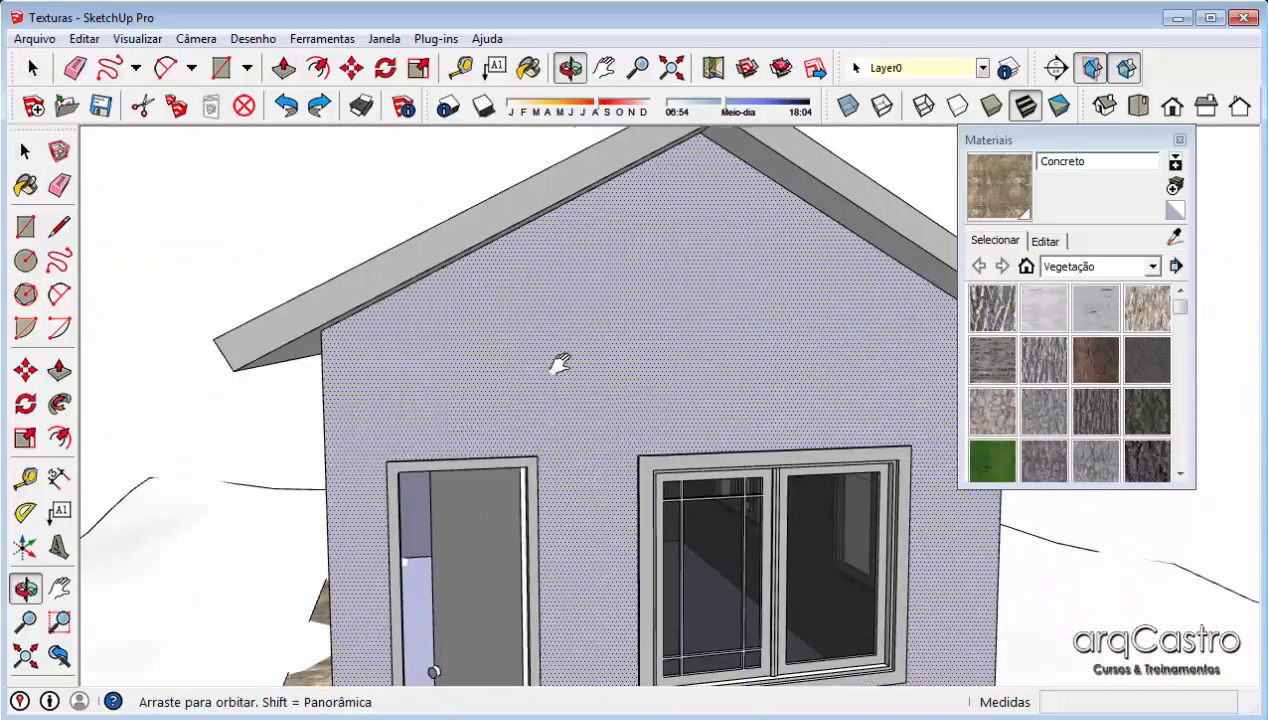
pyautogui.press('r')
pyautogui.press('space')
# - Start an image import and browse the stone images in the Pedras folder of Alvenaria e Concretos
pyautogui.click(35, 38)
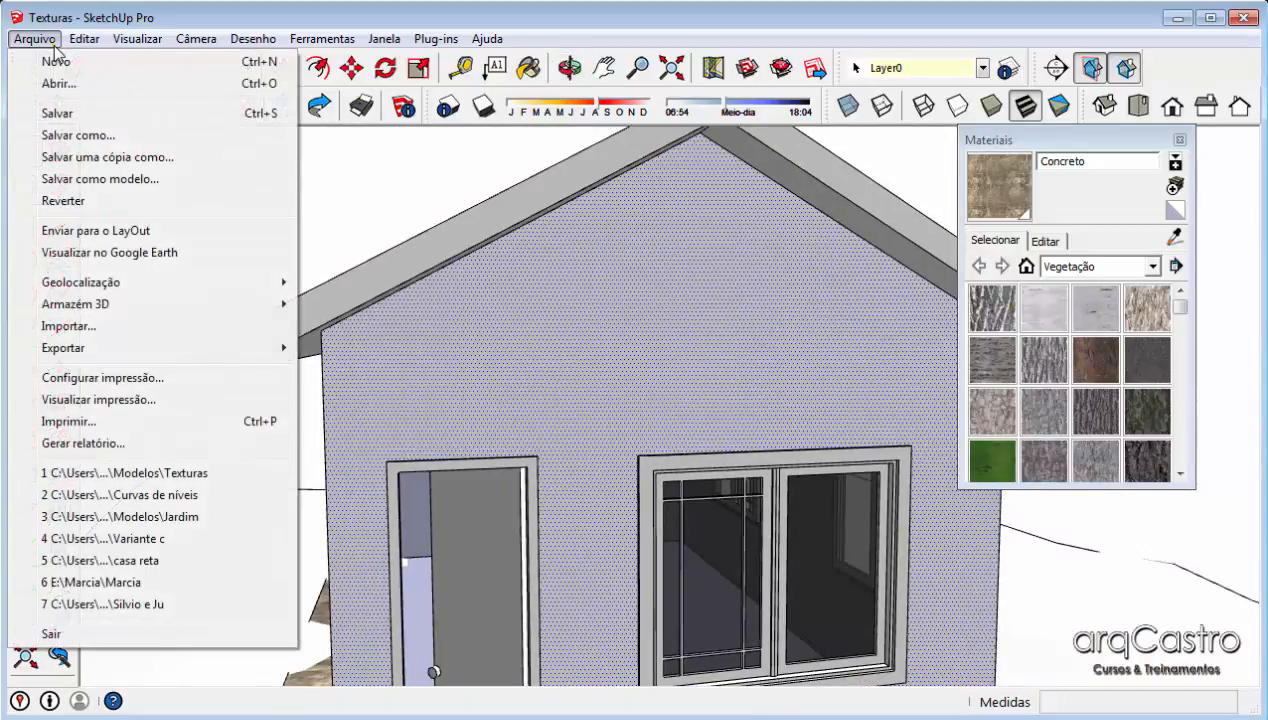
pyautogui.click(102, 327)
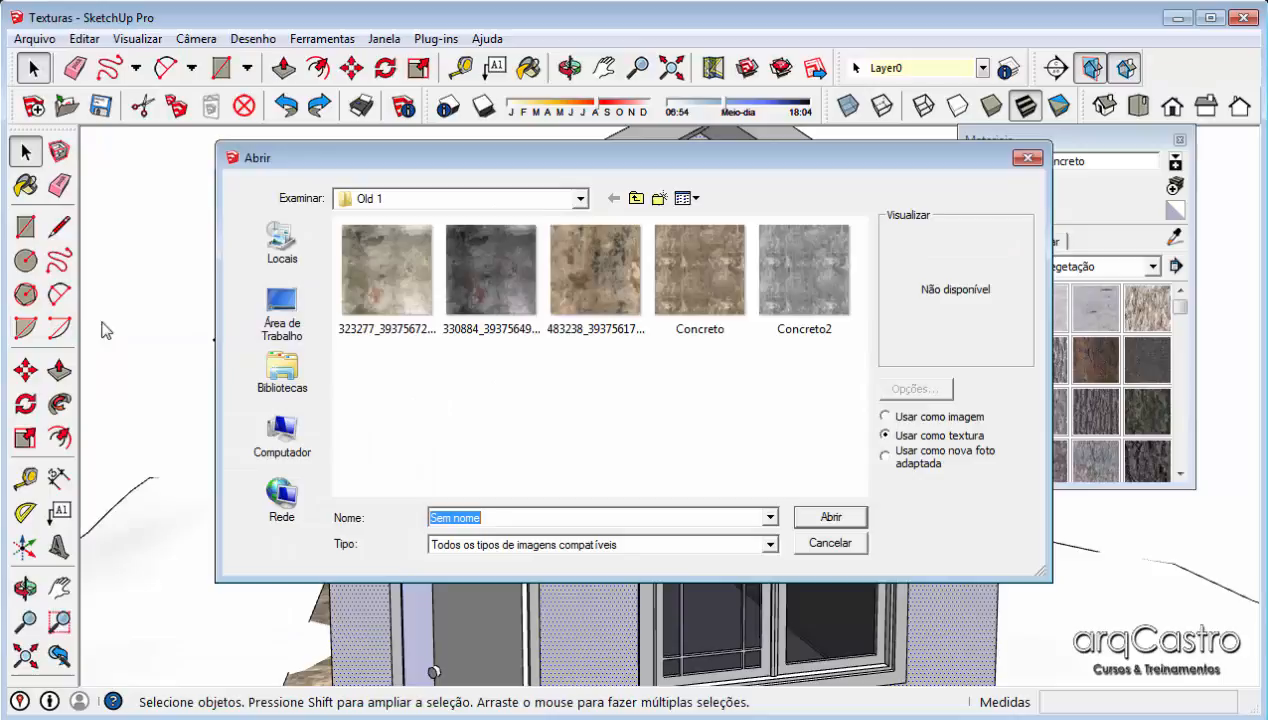
pyautogui.click(640, 197)
pyautogui.click(644, 192)
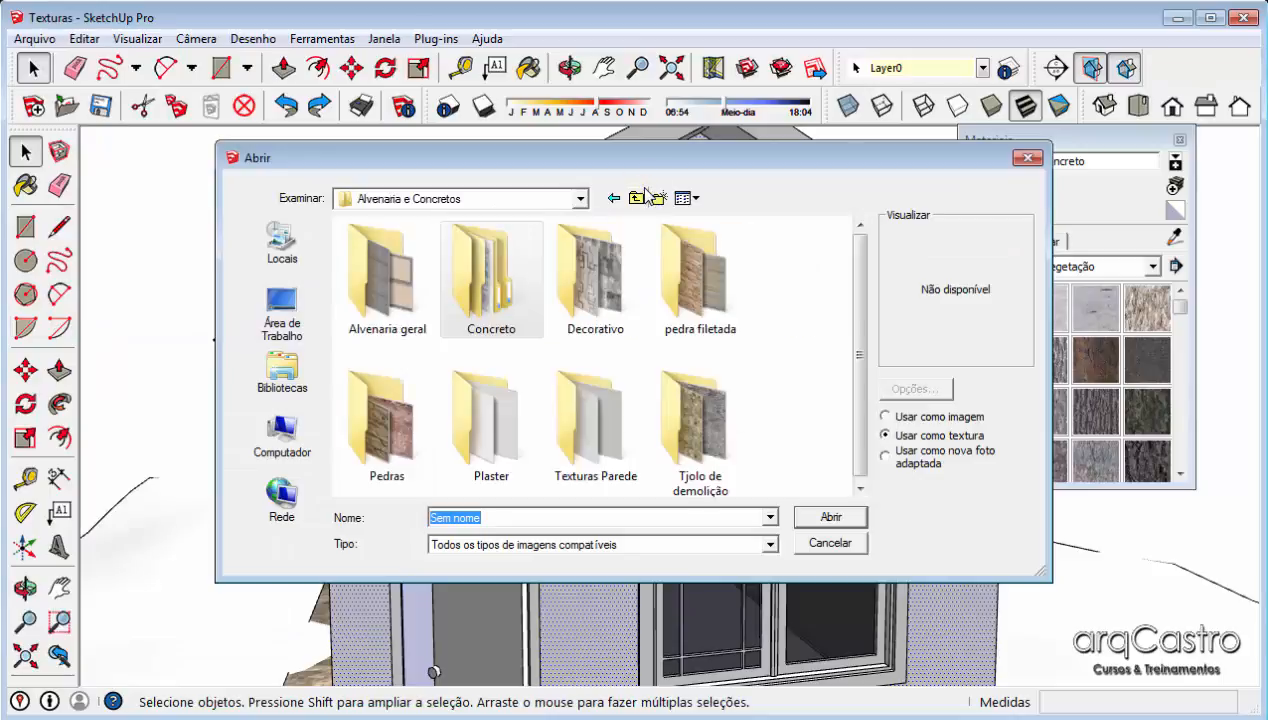
pyautogui.doubleClick(425, 427)
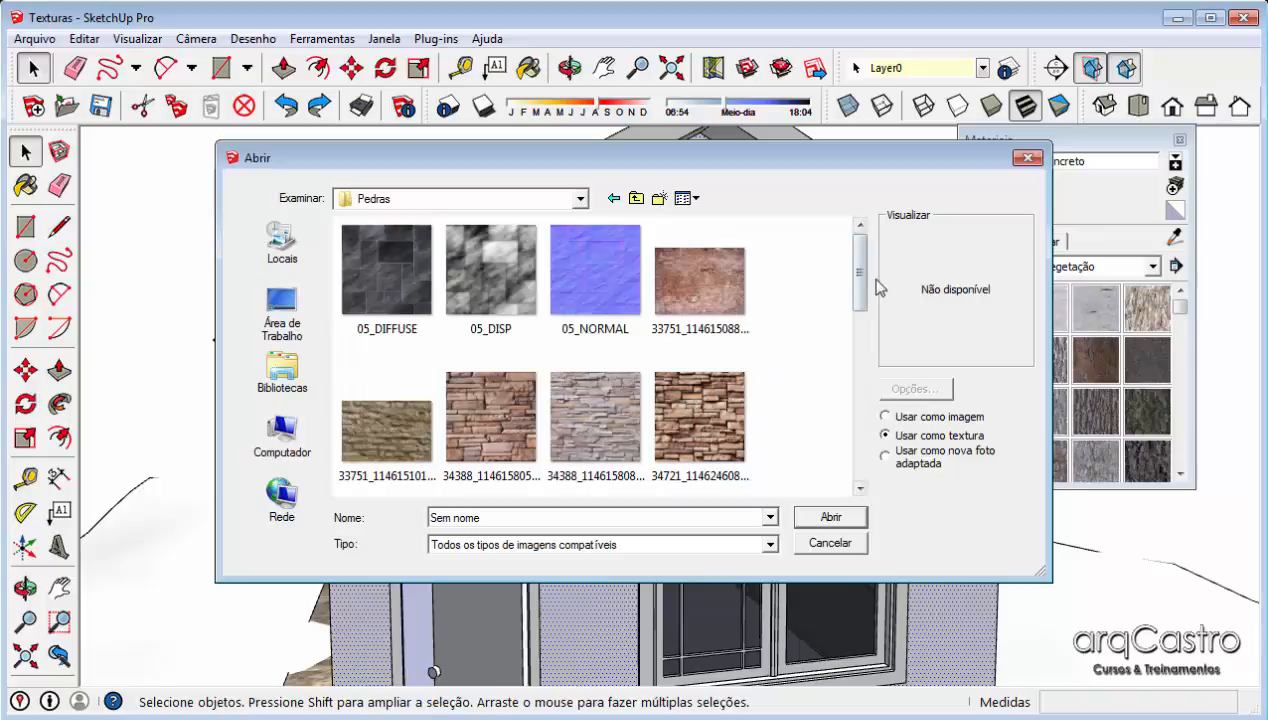
pyautogui.moveTo(861, 285); pyautogui.dragTo(900, 472)
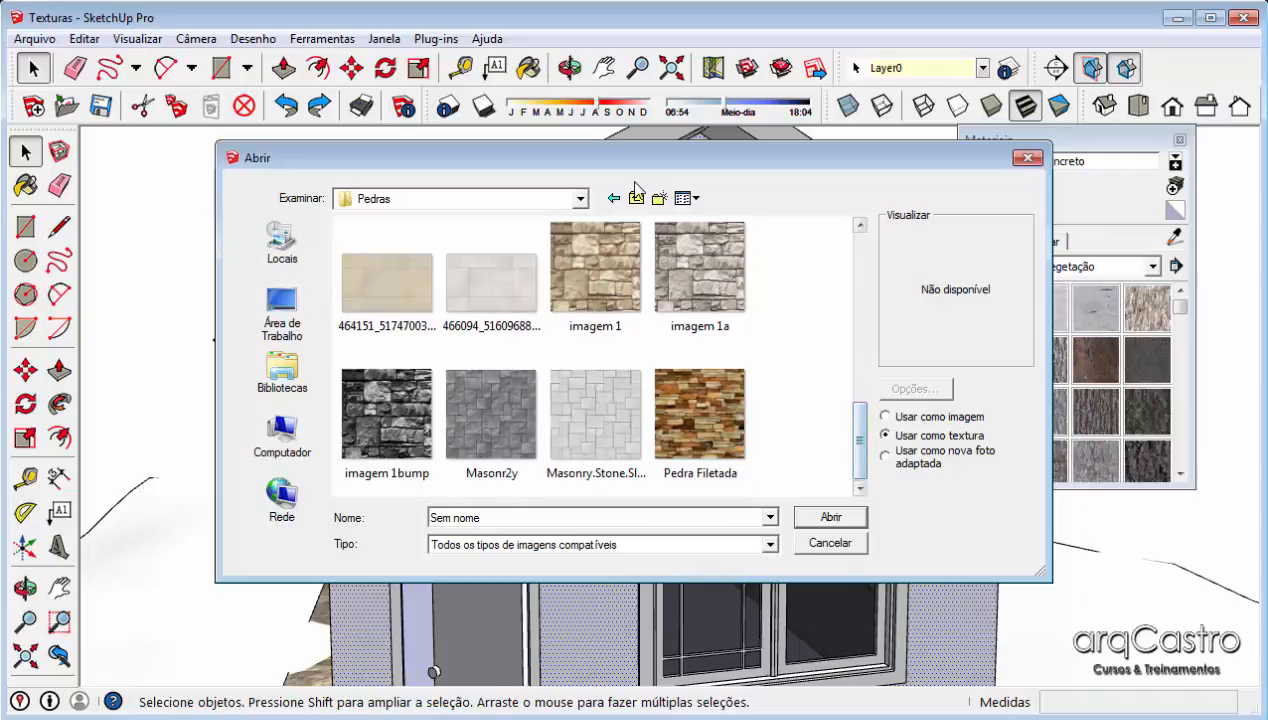
# - Import the beige-brown strip-stone image from the pedra filetada folder as a texture
pyautogui.click(638, 199)
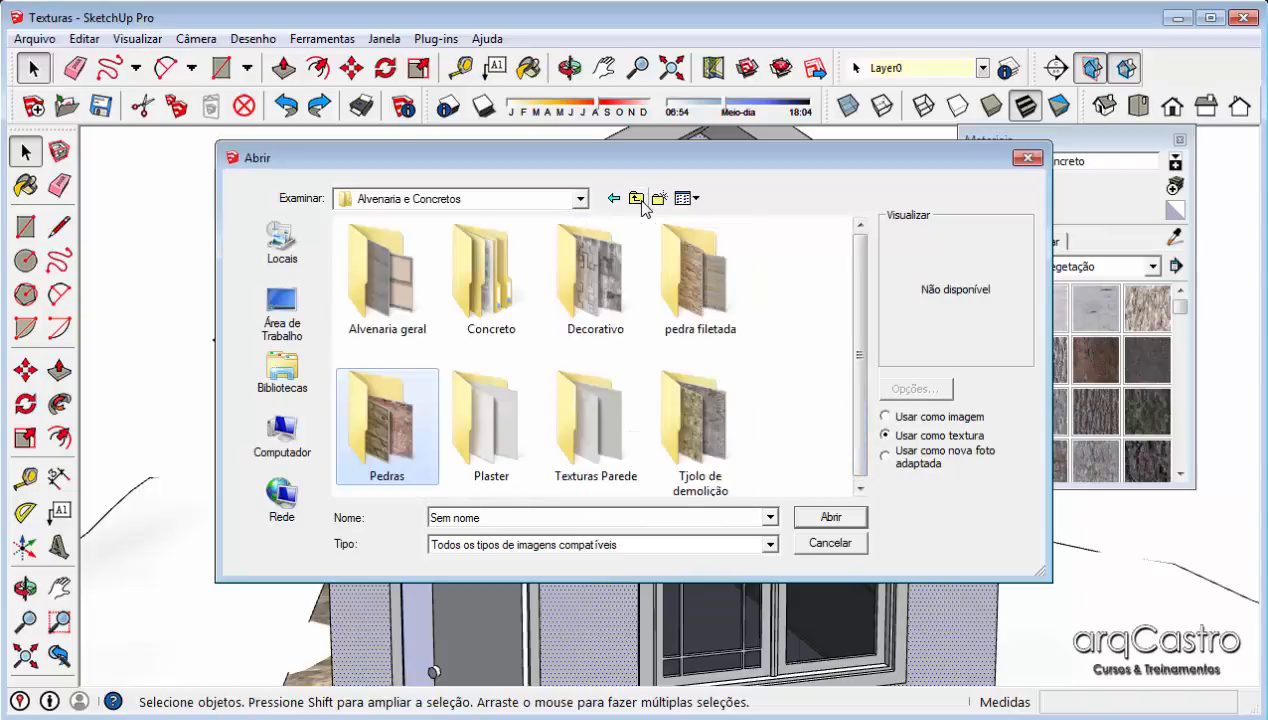
pyautogui.doubleClick(708, 330)
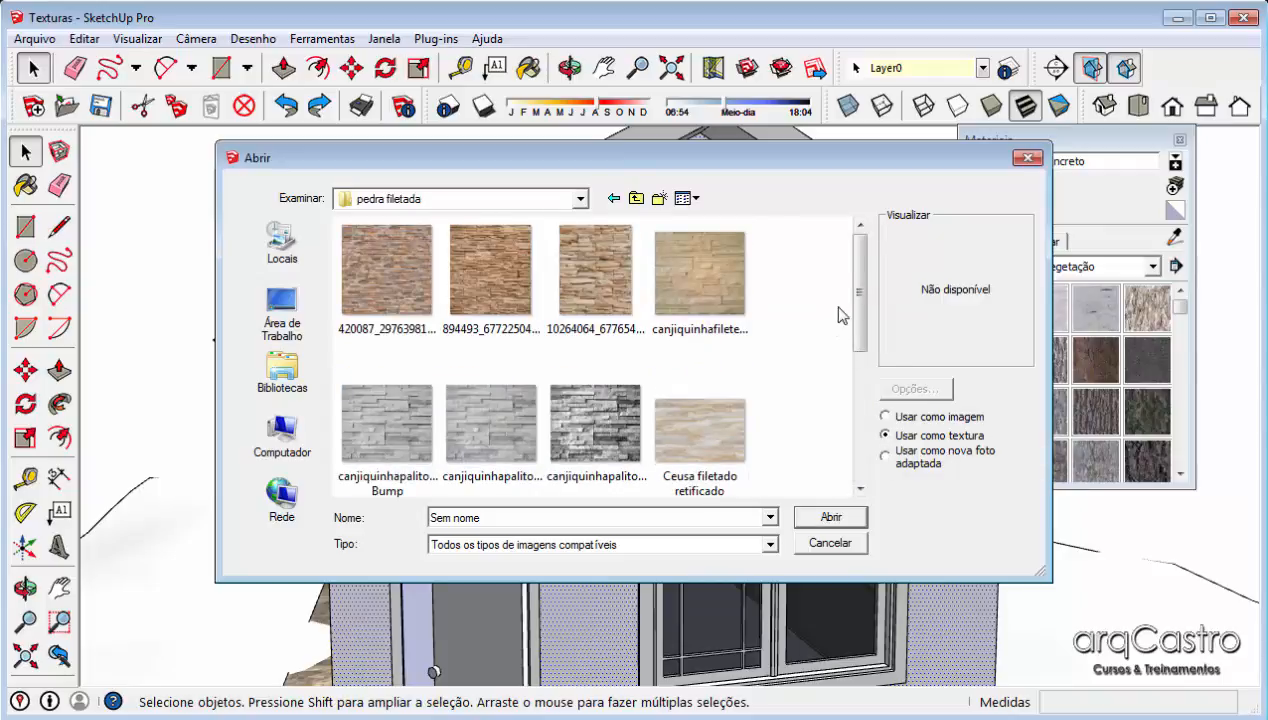
pyautogui.moveTo(862, 287); pyautogui.dragTo(870, 330)
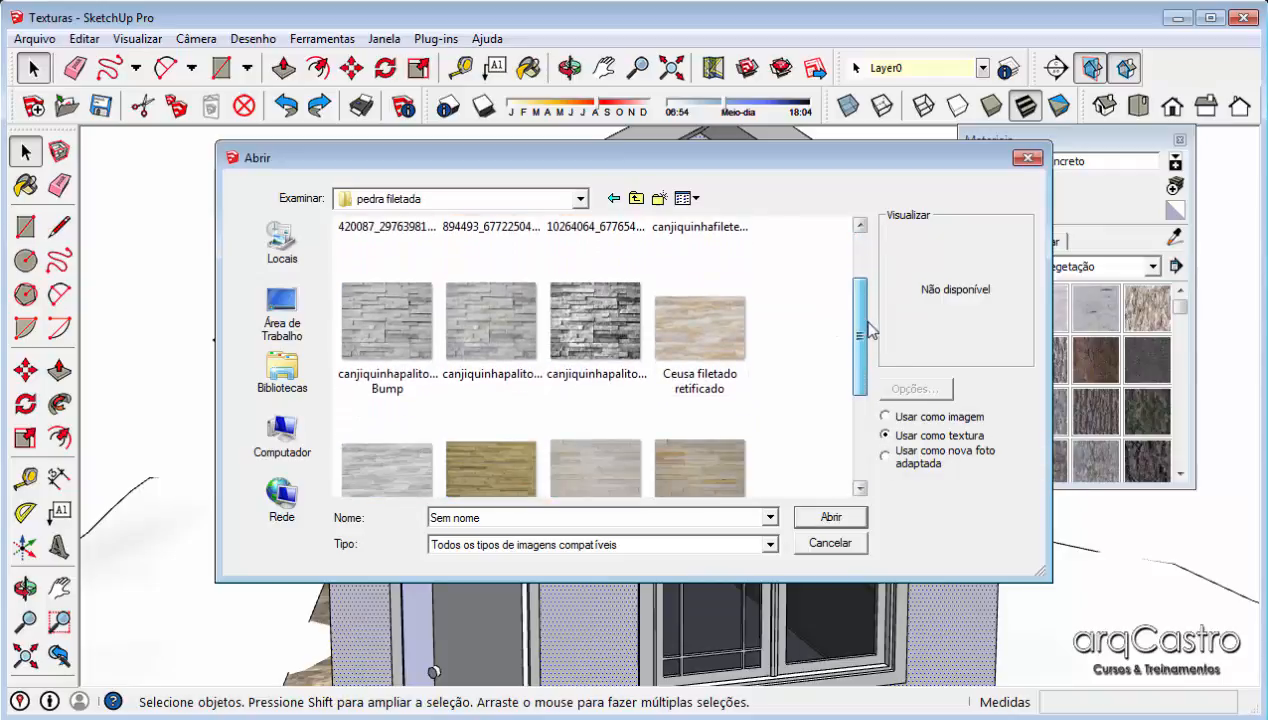
pyautogui.click(500, 298)
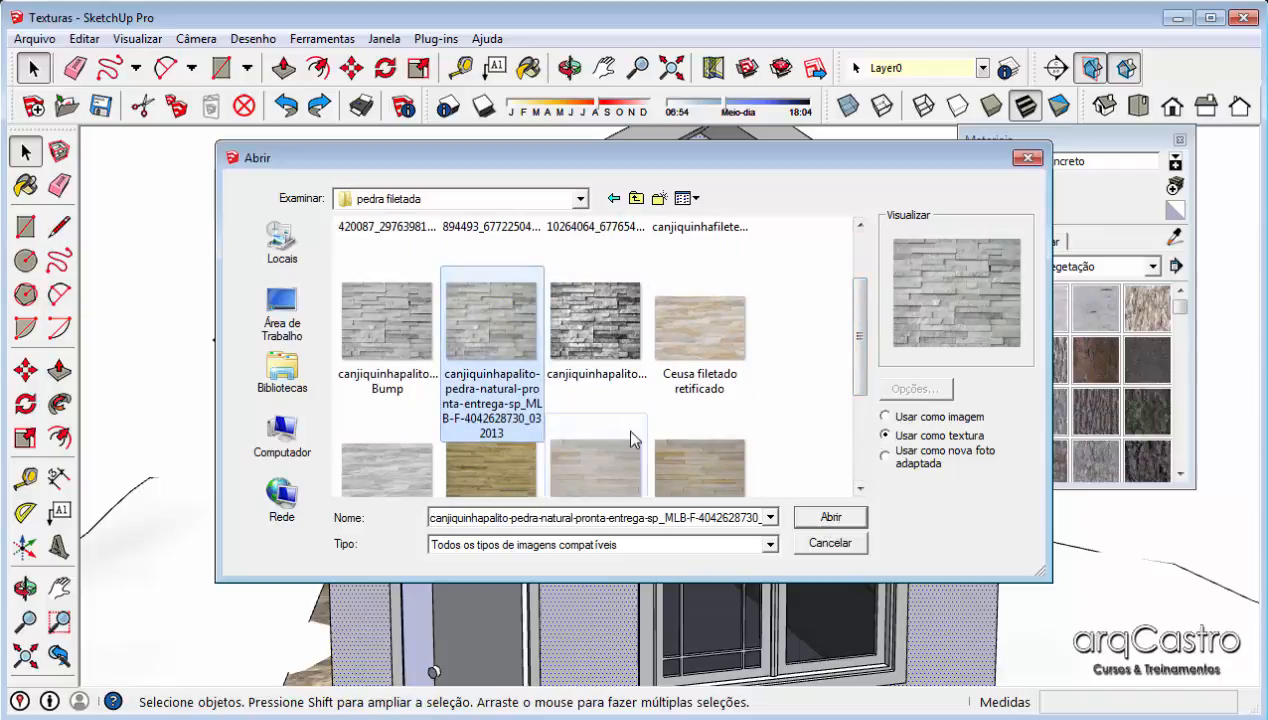
pyautogui.click(670, 460)
pyautogui.click(831, 517)
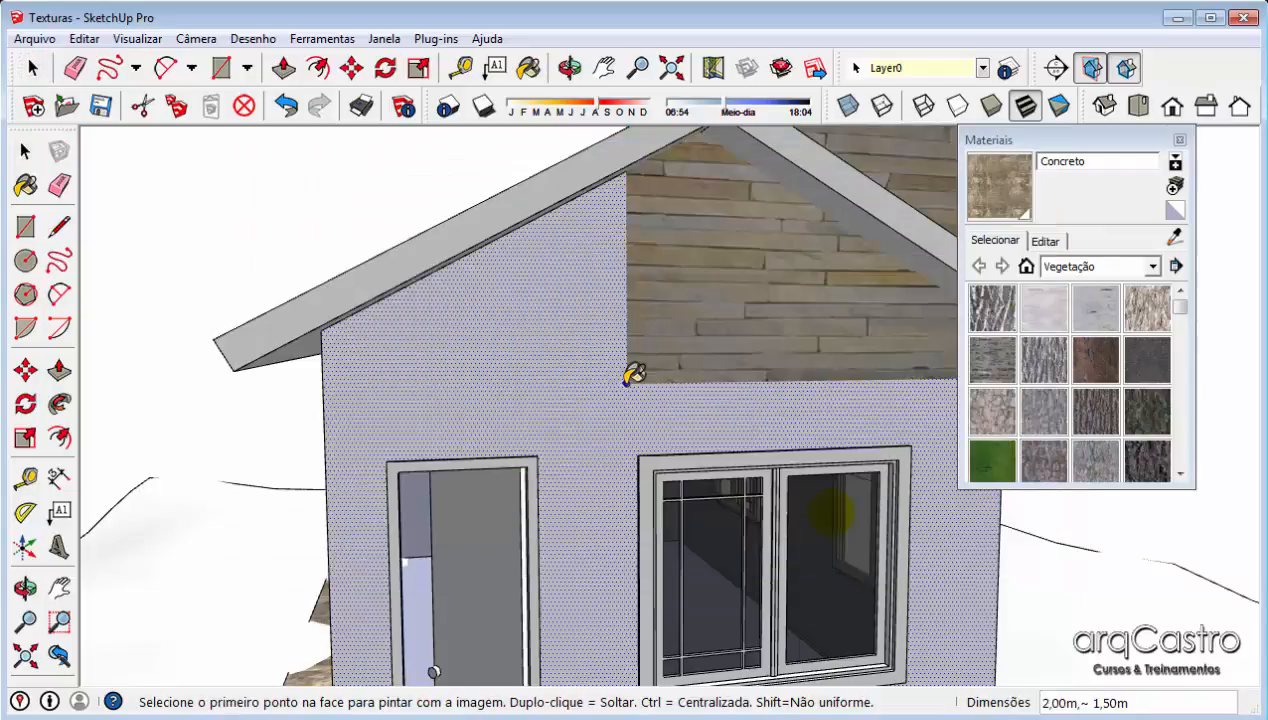
# - Place and scale the stone texture on the front gable wall, clear the selection, and close the Materials window
pyautogui.click(509, 415)
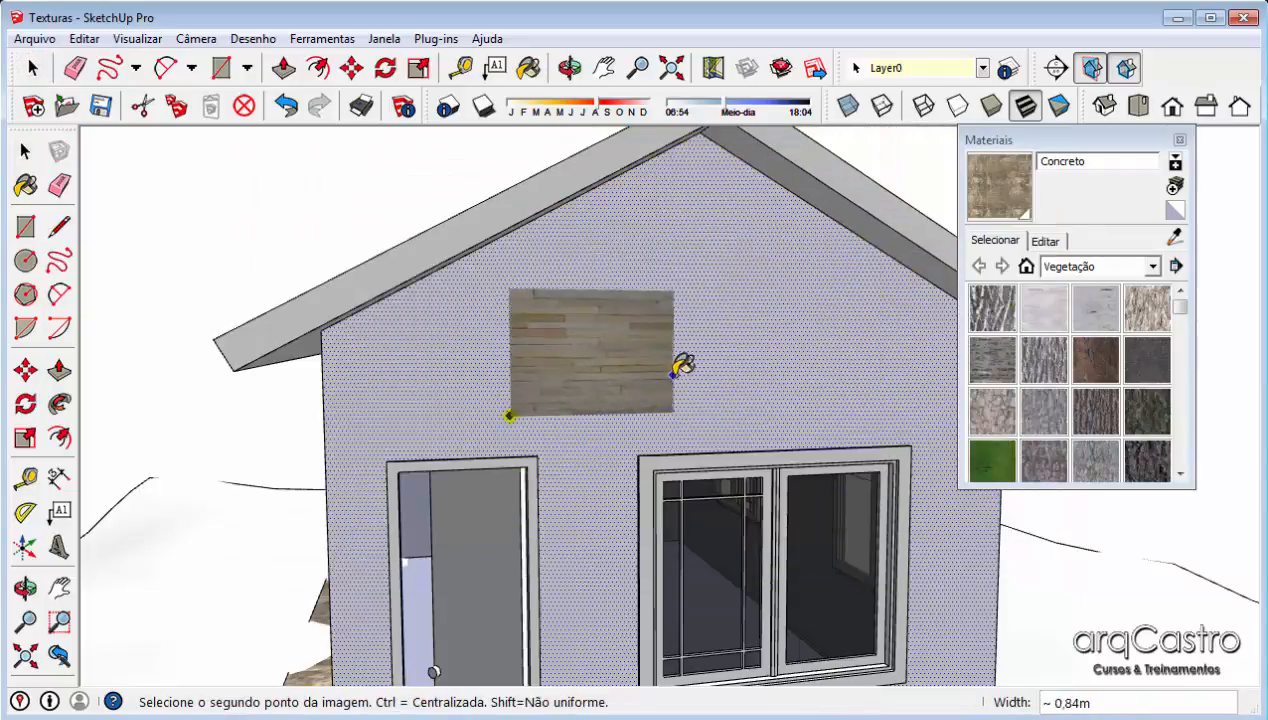
pyautogui.click(803, 325)
pyautogui.scroll(-2, 805, 327)
pyautogui.click(403, 227)
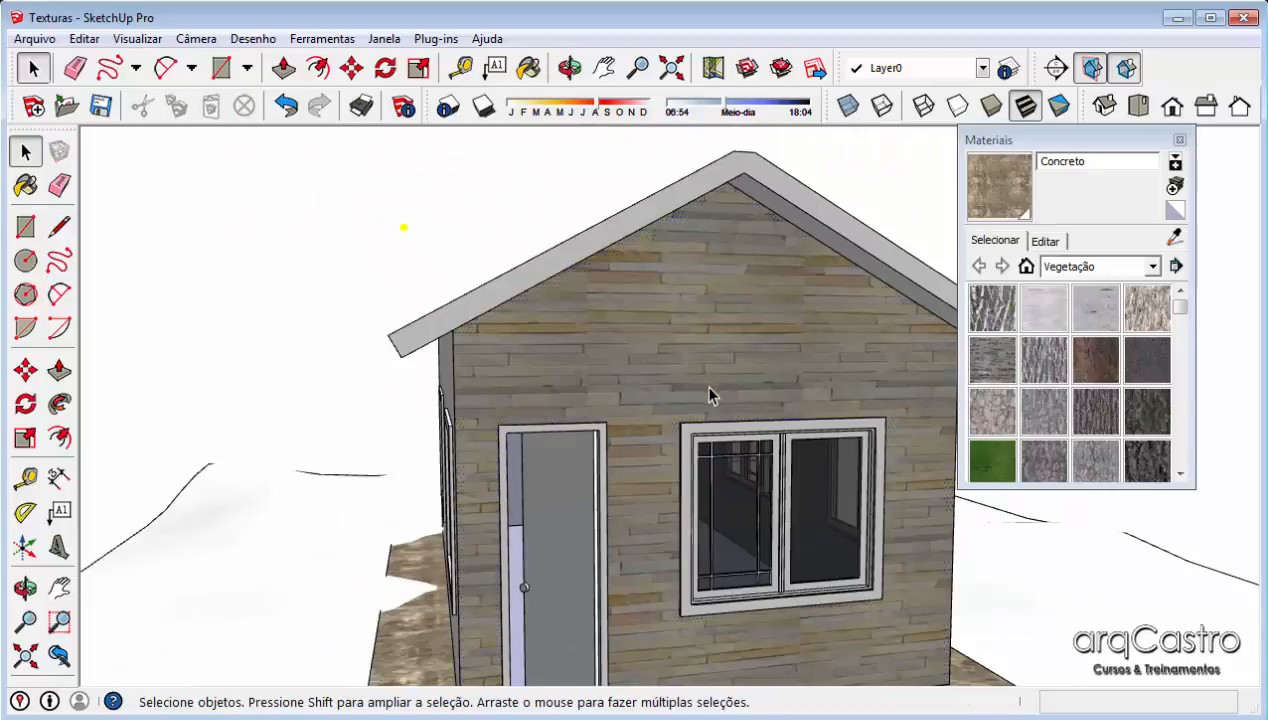
pyautogui.moveTo(708, 395); pyautogui.dragTo(640, 366, button='middle')
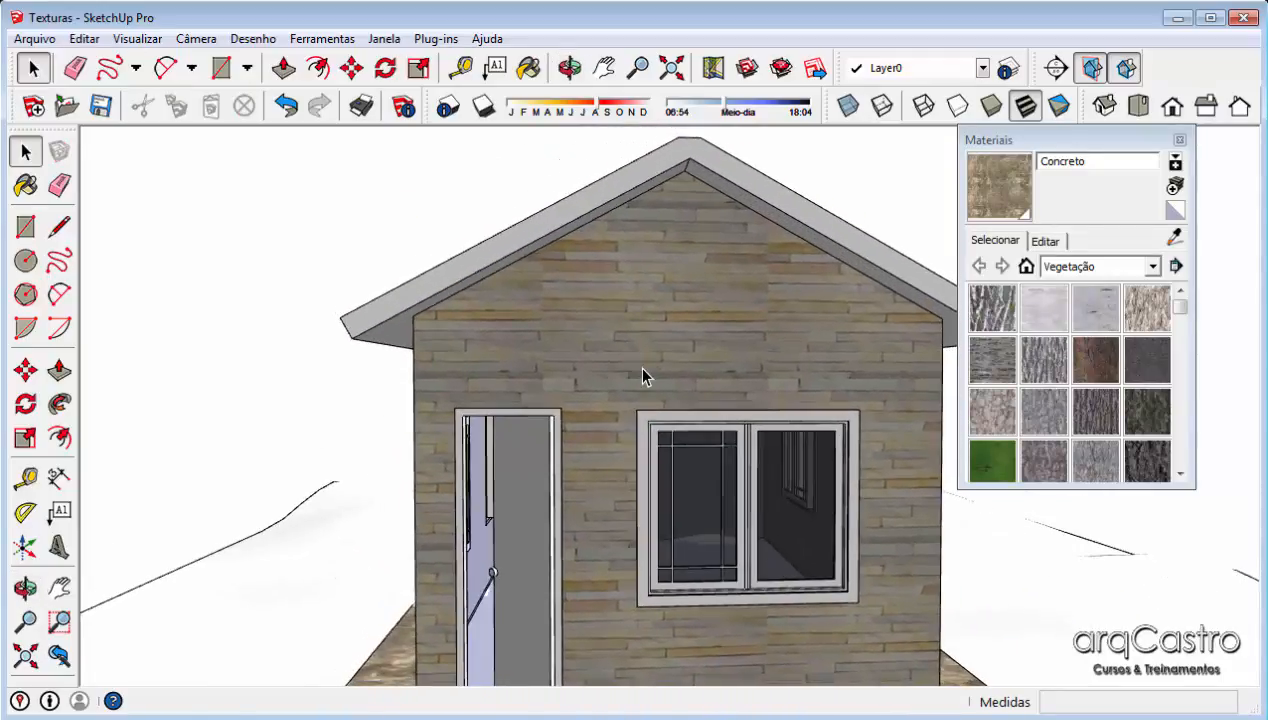
pyautogui.scroll(3, 640, 320)
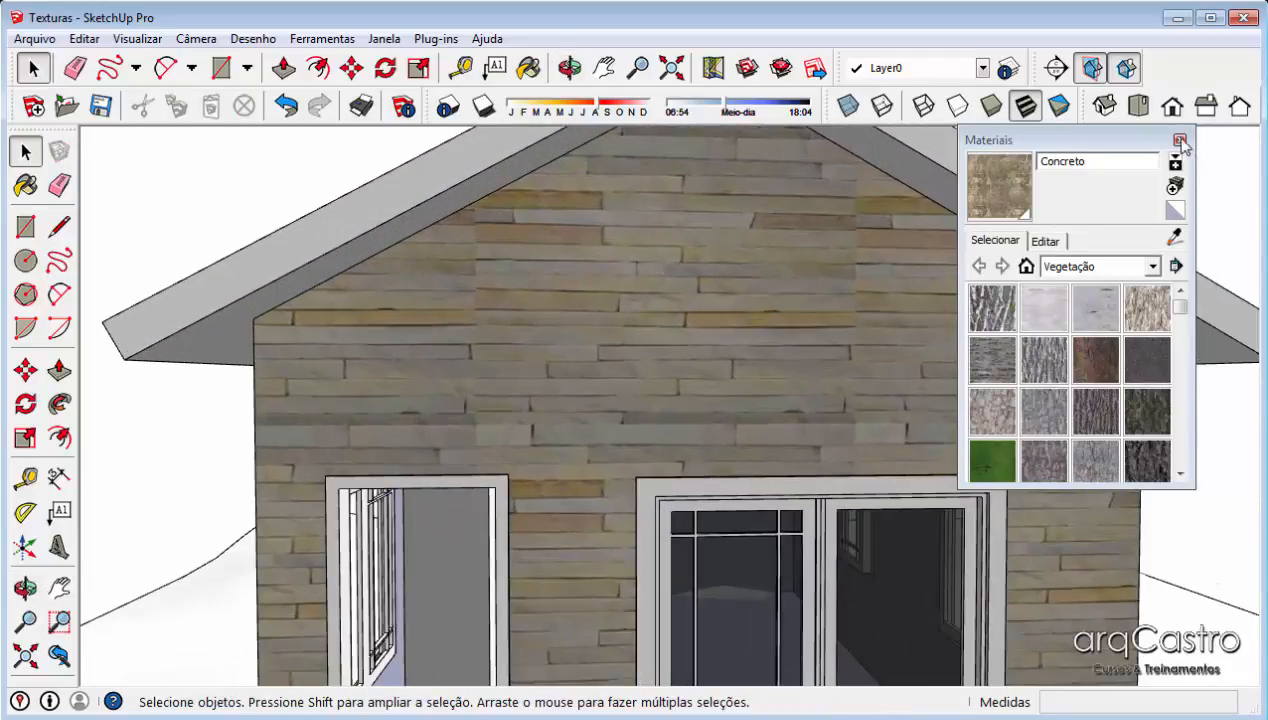
pyautogui.click(1181, 141)
# - Edit the texture position on the front gable wall, shifting the stone pattern slightly to the right and up
pyautogui.moveTo(780, 258); pyautogui.dragTo(785, 240, button='middle')
pyautogui.scroll(-2, 785, 240)
pyautogui.moveTo(665, 320); pyautogui.dragTo(693, 362, button='middle')
pyautogui.press('space')
pyautogui.scroll(2, 711, 237)
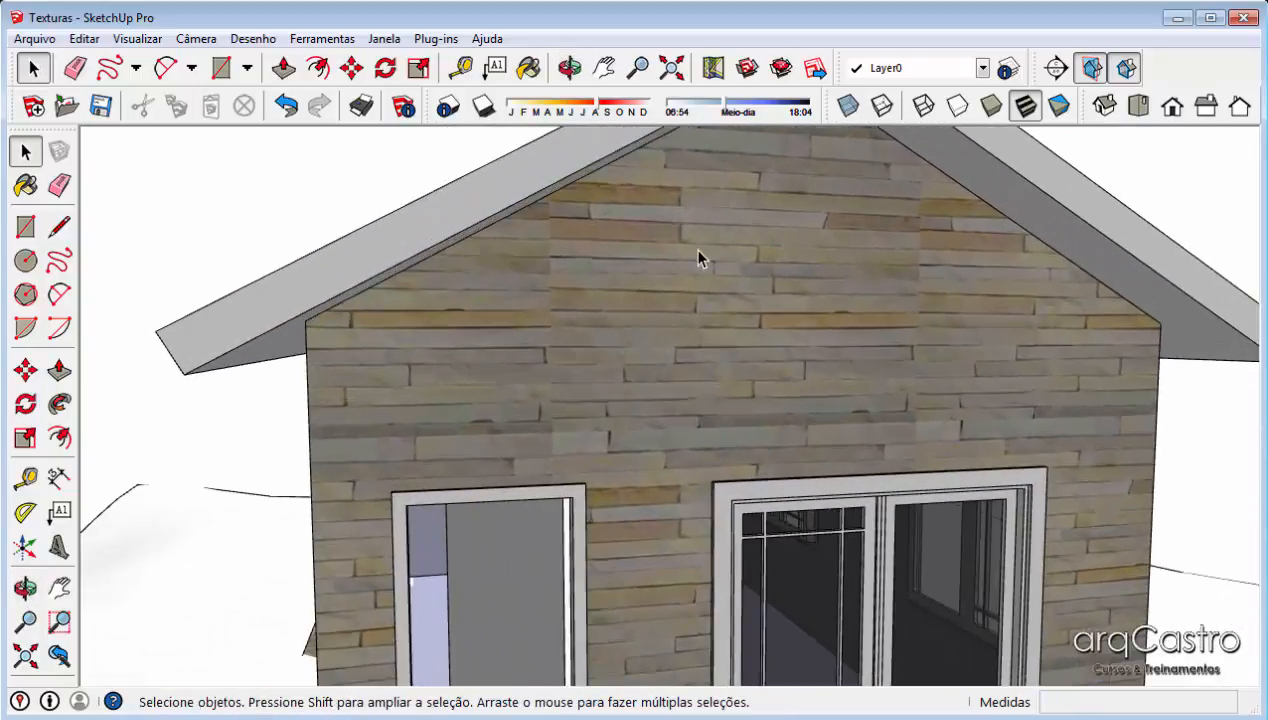
pyautogui.rightClick(698, 251)
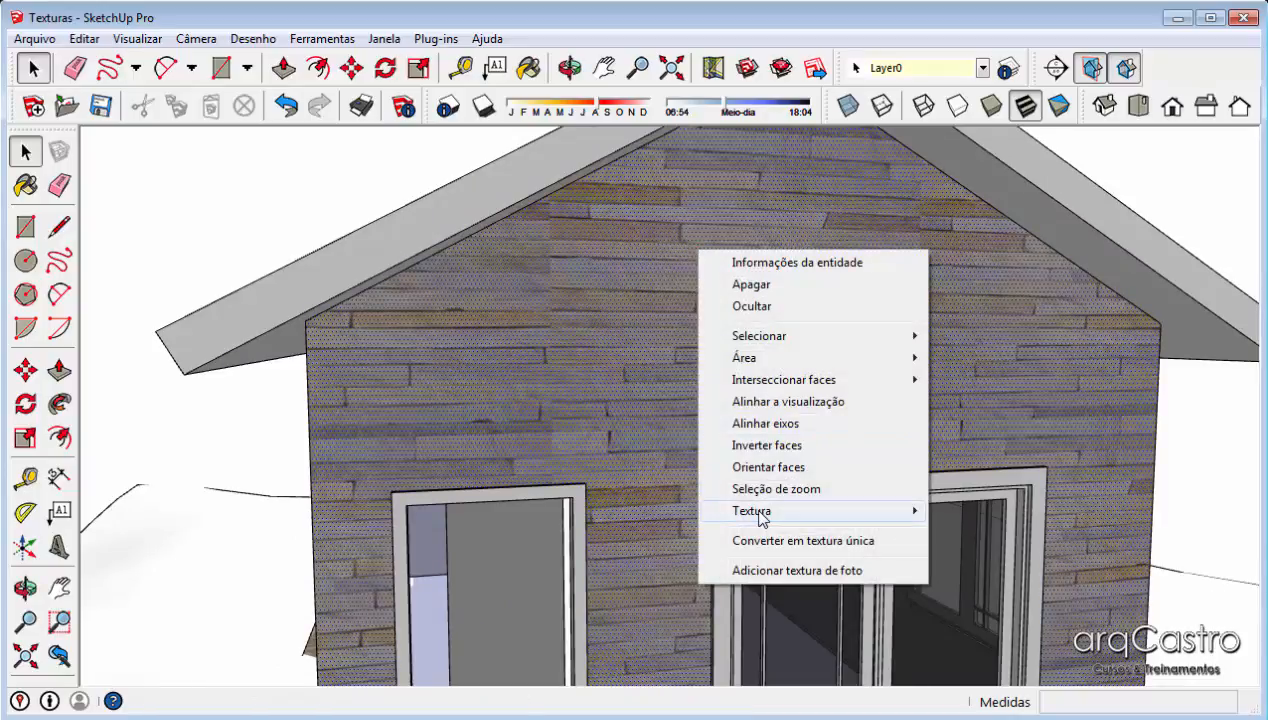
pyautogui.moveTo(760, 511)
pyautogui.click(967, 513)
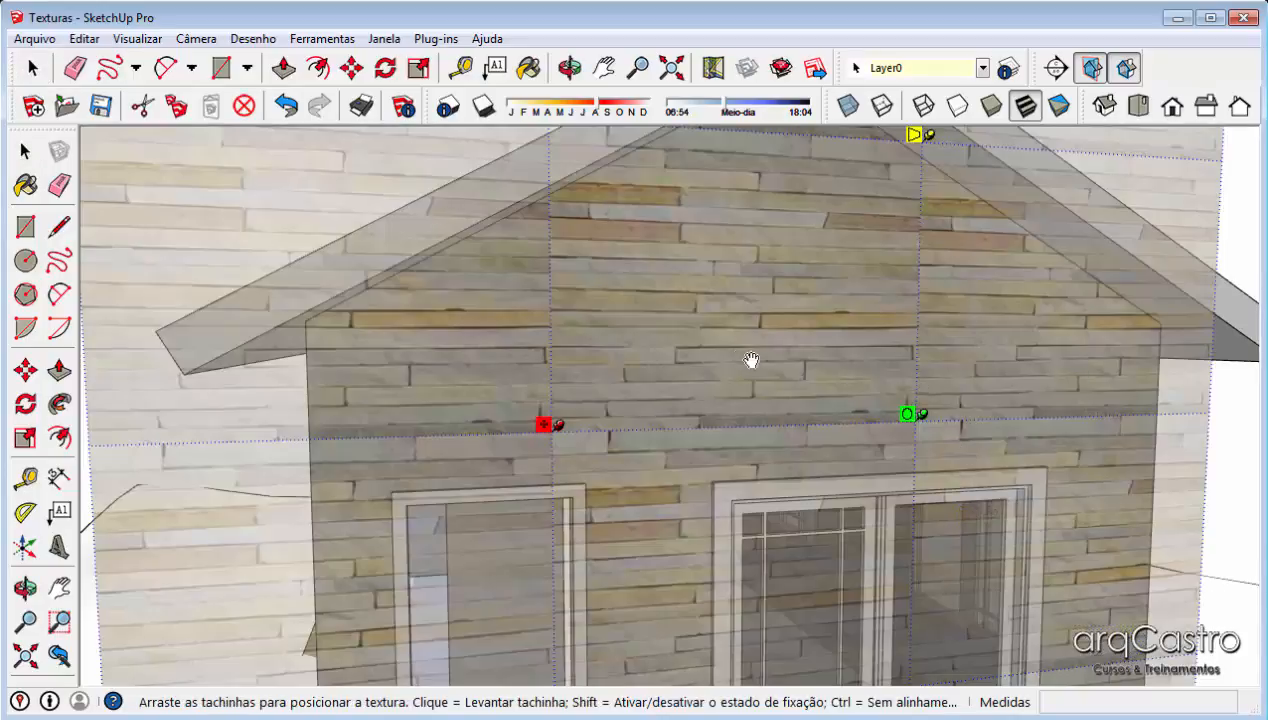
pyautogui.scroll(-3, 751, 360)
pyautogui.scroll(1, 736, 359)
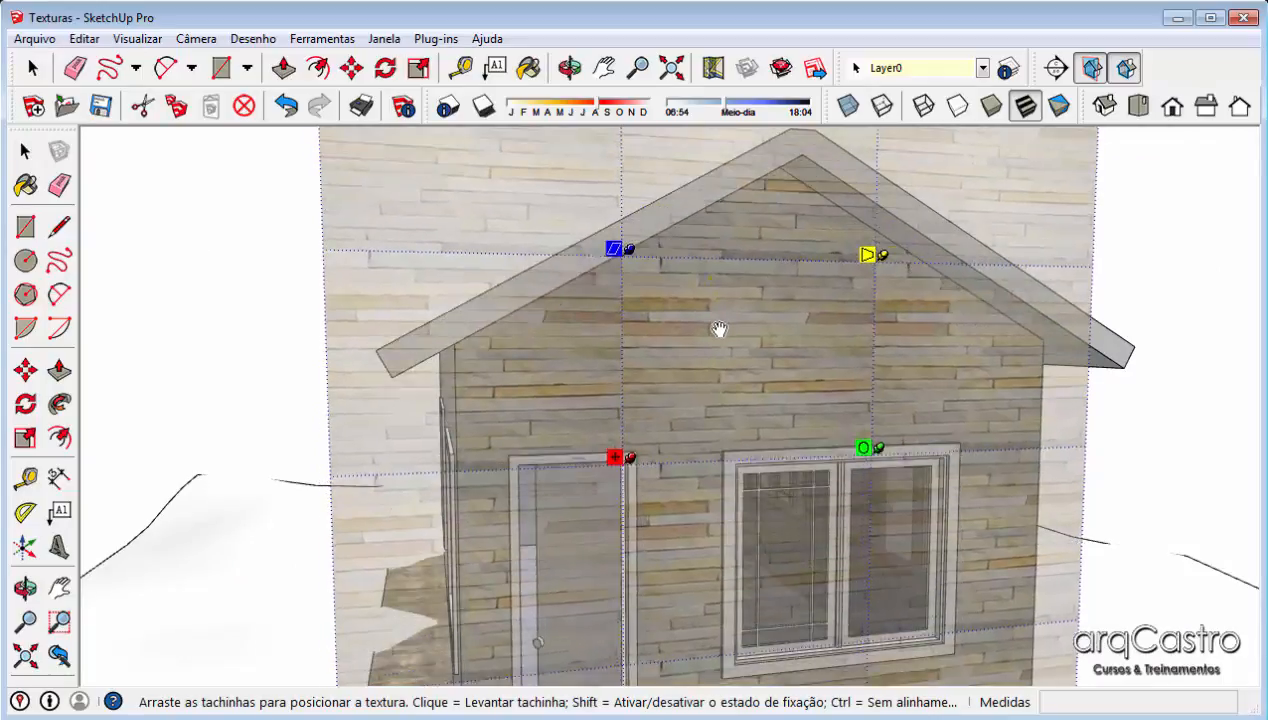
pyautogui.moveTo(719, 329); pyautogui.dragTo(728, 329)
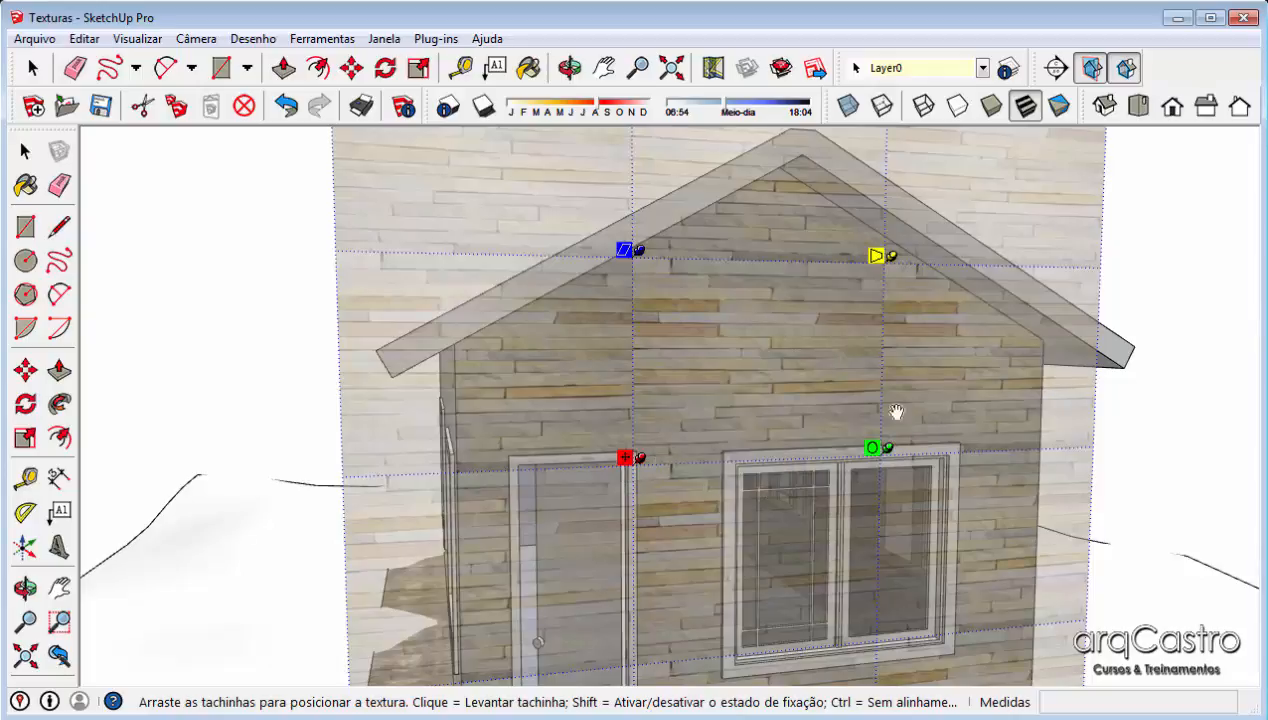
pyautogui.moveTo(627, 461); pyautogui.dragTo(631, 433)
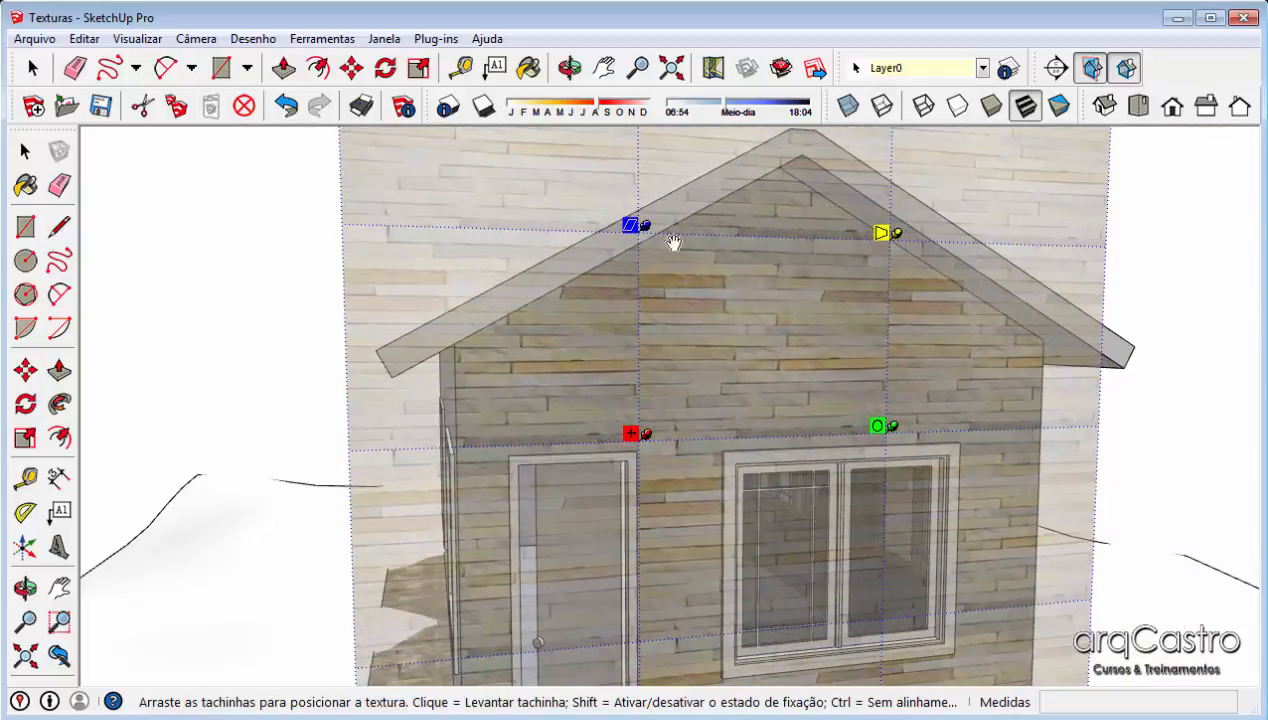
# - Try the shear and distort pins, scale the stone pattern down with the scale/rotate pin, and apply the positioning
pyautogui.moveTo(637, 229)
pyautogui.mouseDown()
pyautogui.moveTo(750, 229)
pyautogui.moveTo(558, 245)
pyautogui.moveTo(631, 257)
pyautogui.moveTo(634, 294)
pyautogui.moveTo(634, 226)
pyautogui.mouseUp()
pyautogui.moveTo(880, 232)
pyautogui.mouseDown()
pyautogui.moveTo(991, 218)
pyautogui.moveTo(829, 230)
pyautogui.moveTo(770, 252)
pyautogui.moveTo(882, 234)
pyautogui.mouseUp()
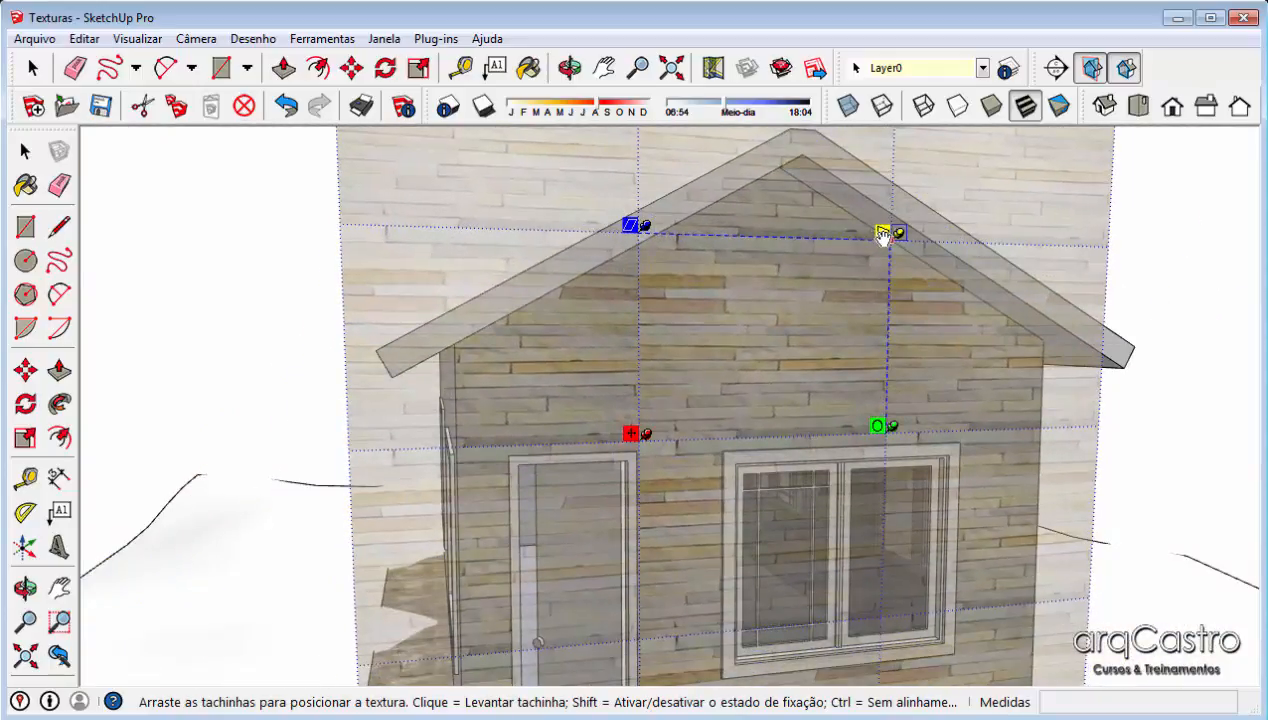
pyautogui.moveTo(879, 427); pyautogui.dragTo(782, 429)
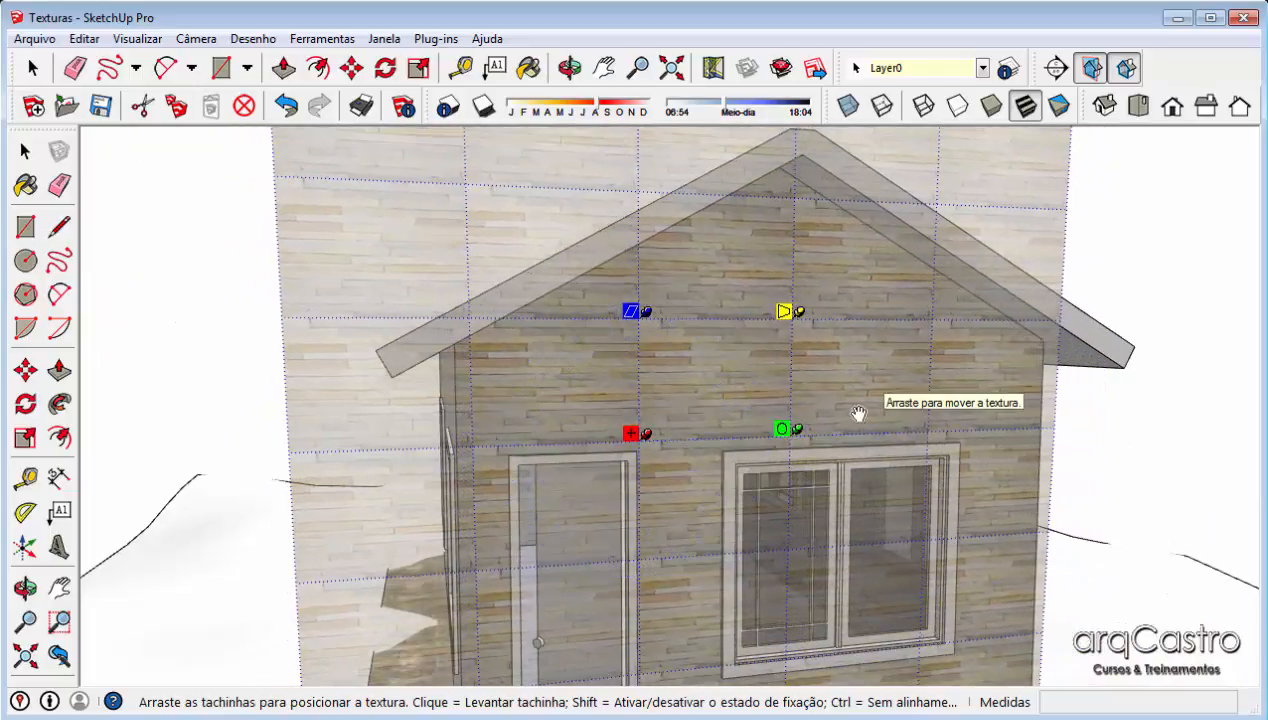
pyautogui.click(1088, 417)
pyautogui.click(1166, 421)
# - Select the face of the long side wall with two windows, adjoining the stone-textured gable wall
pyautogui.moveTo(866, 323); pyautogui.dragTo(921, 277, button='middle')
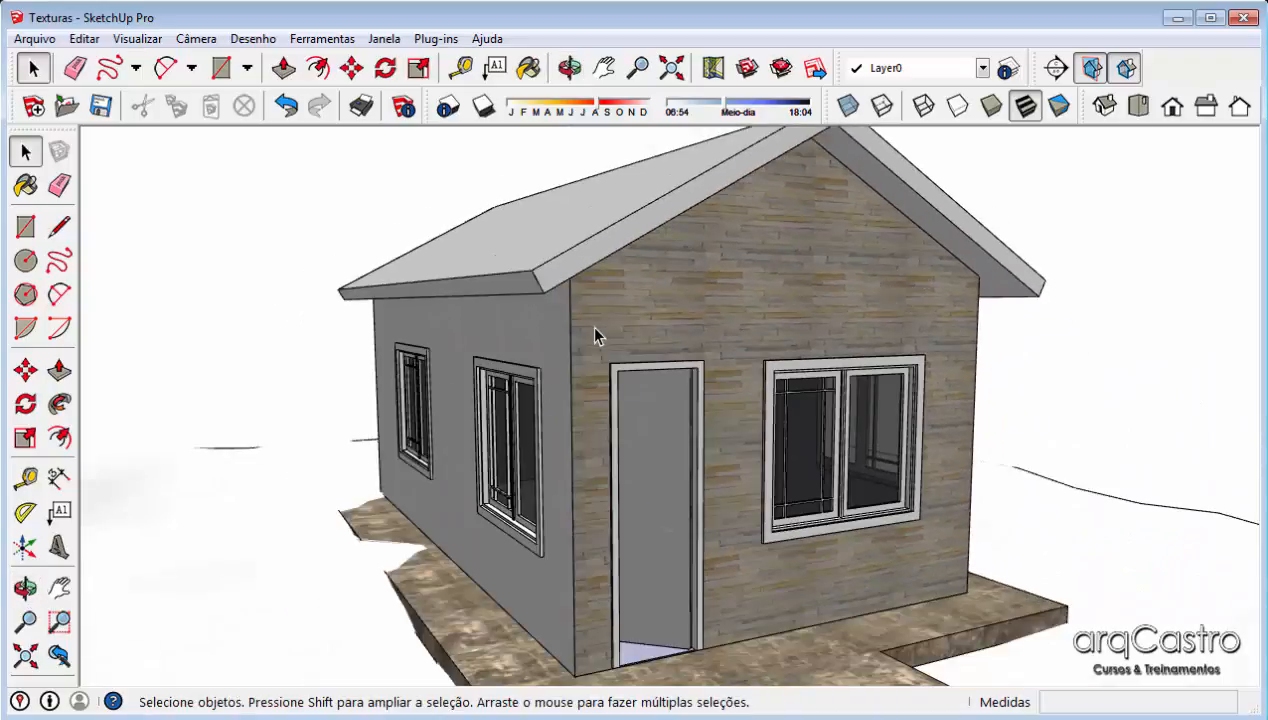
pyautogui.scroll(3, 532, 334)
pyautogui.moveTo(530, 340); pyautogui.dragTo(645, 347, button='middle')
pyautogui.click(645, 342)
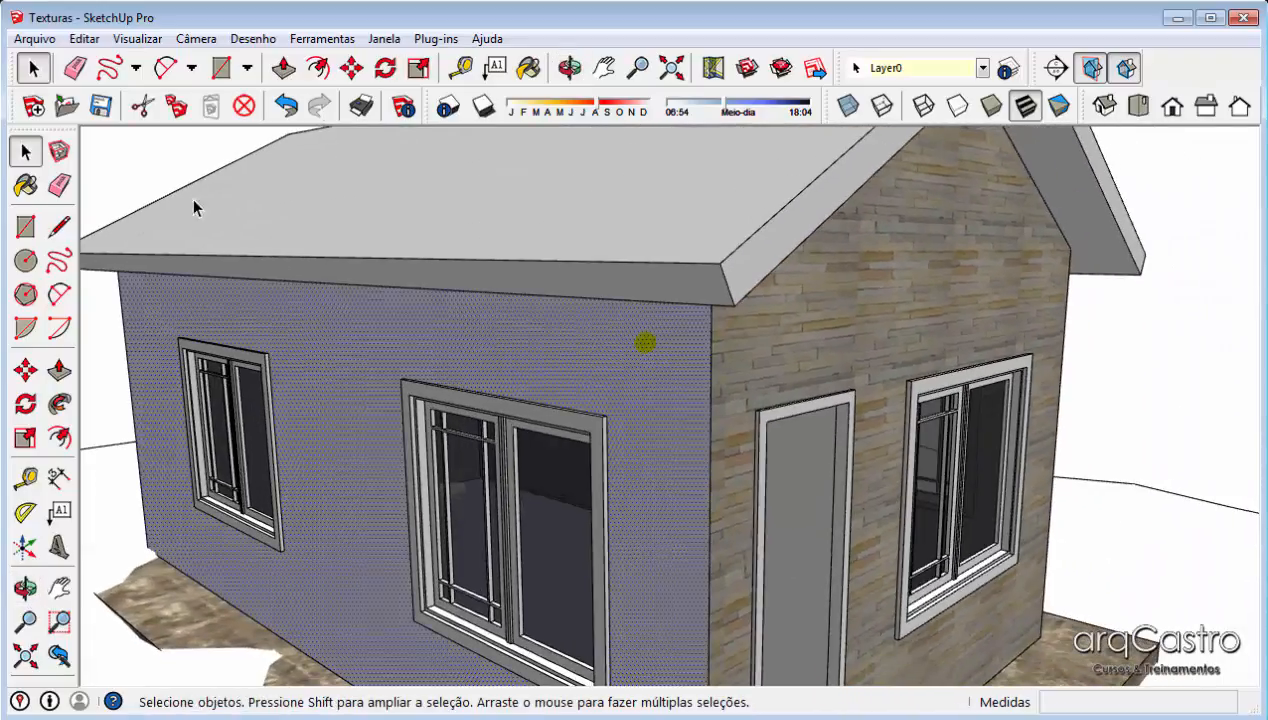
# - Import the brick image 05_DIFFUSE from the Tjolo de demolição folder as a texture
pyautogui.click(36, 39)
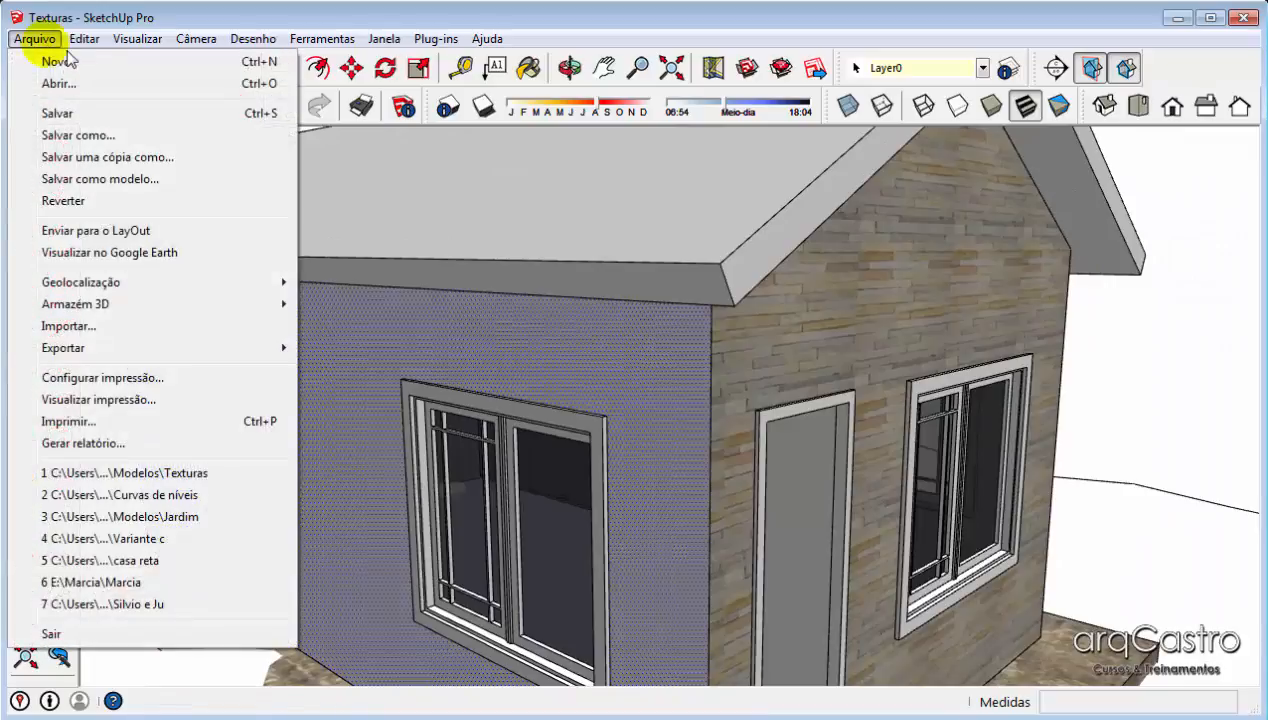
pyautogui.click(101, 326)
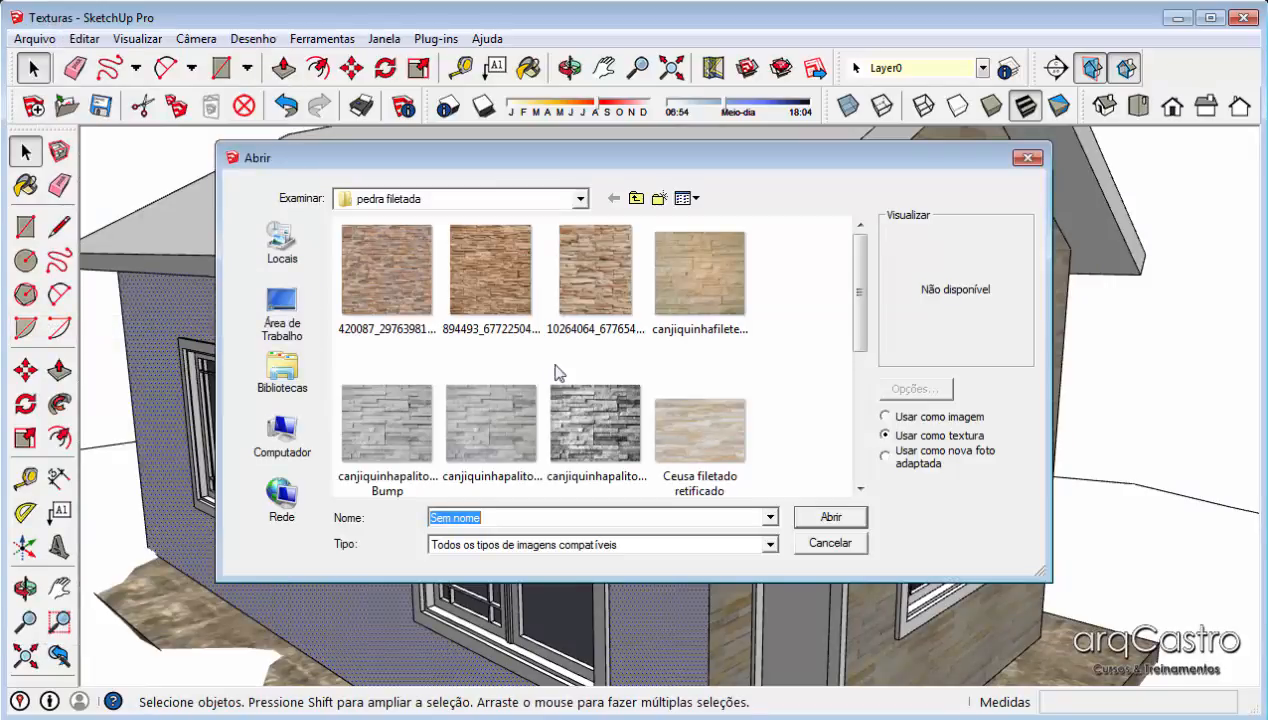
pyautogui.click(638, 199)
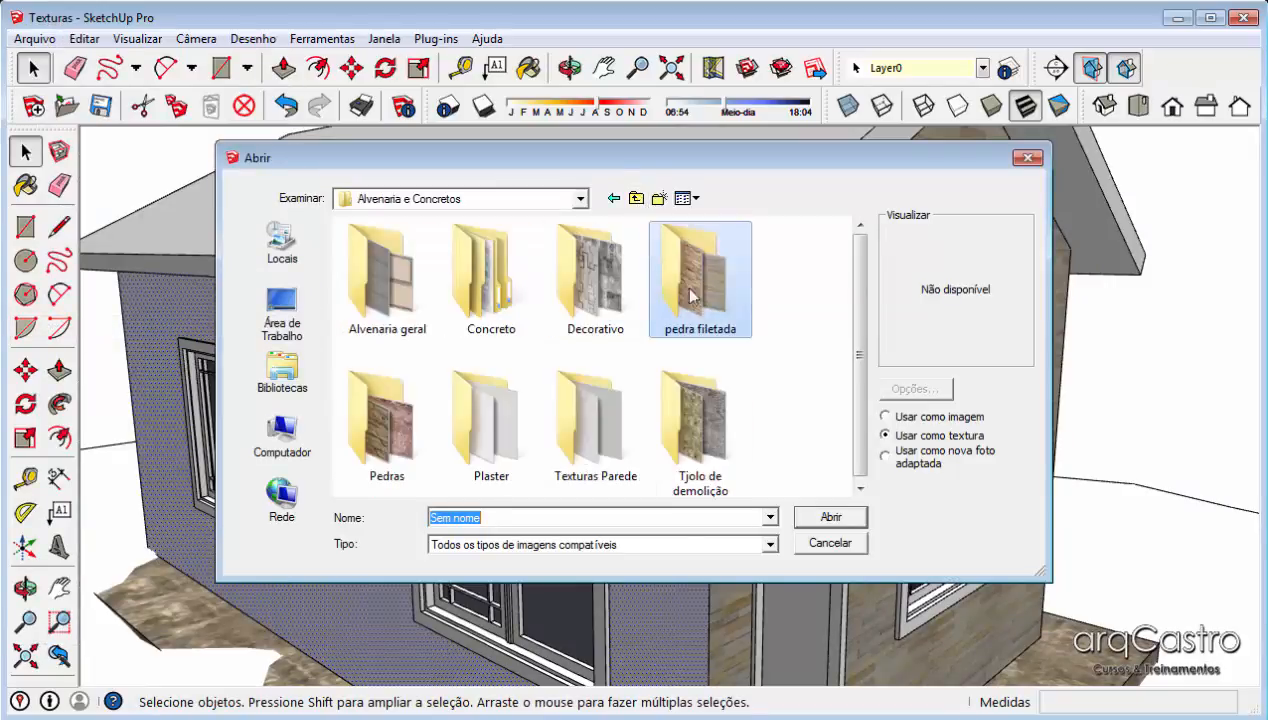
pyautogui.doubleClick(705, 420)
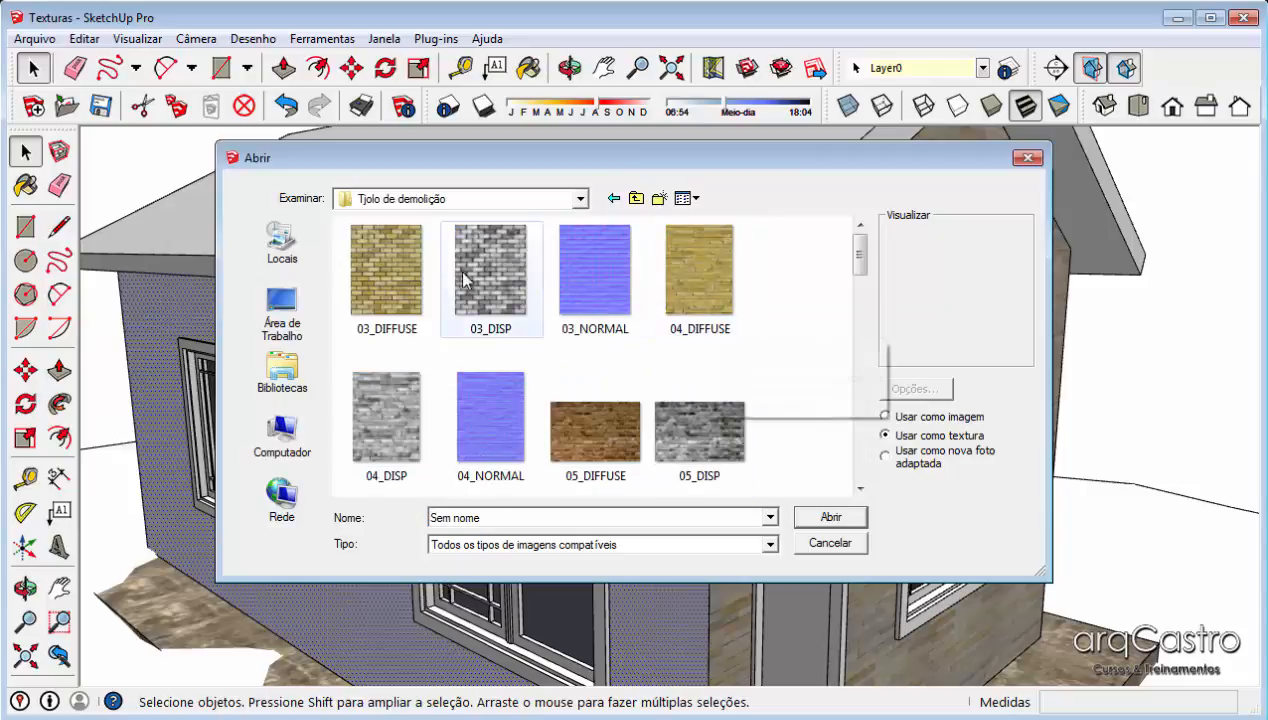
pyautogui.click(637, 437)
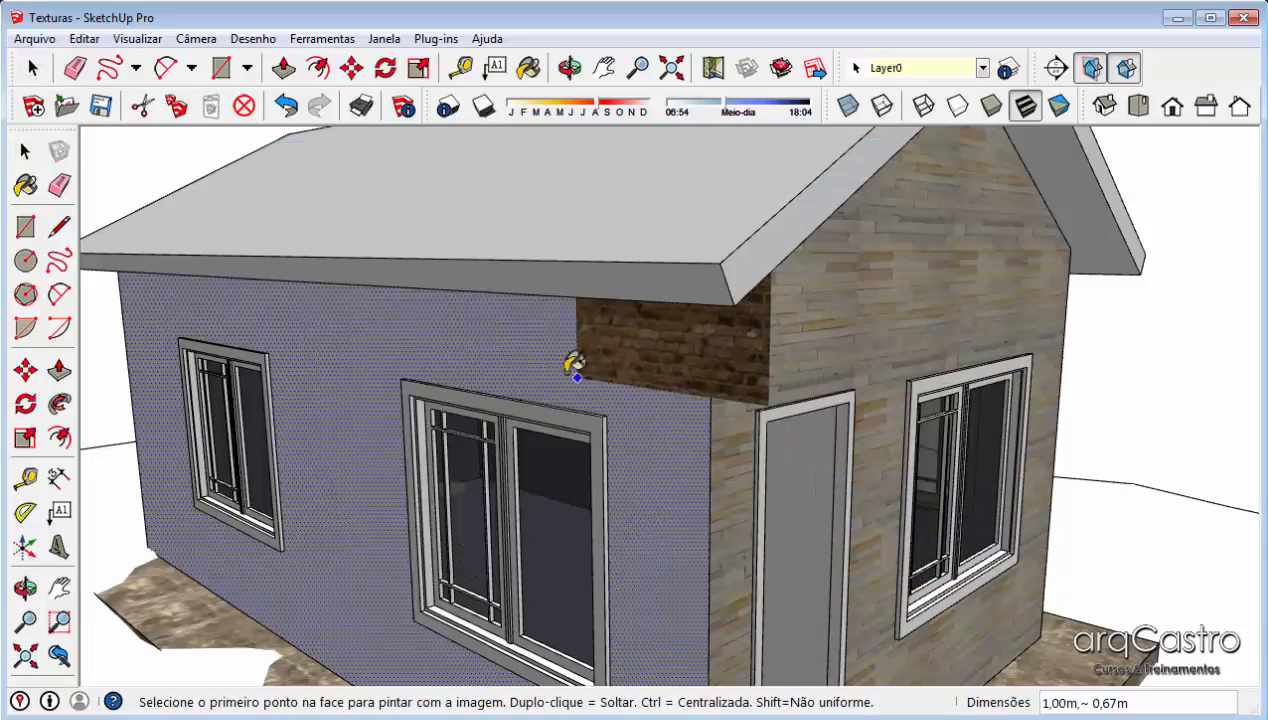
# - Place the imported brick texture on the long side wall between its two windows, with the image just under 2 m wide
pyautogui.moveTo(520, 352); pyautogui.dragTo(860, 300, button='middle')
pyautogui.click(502, 409)
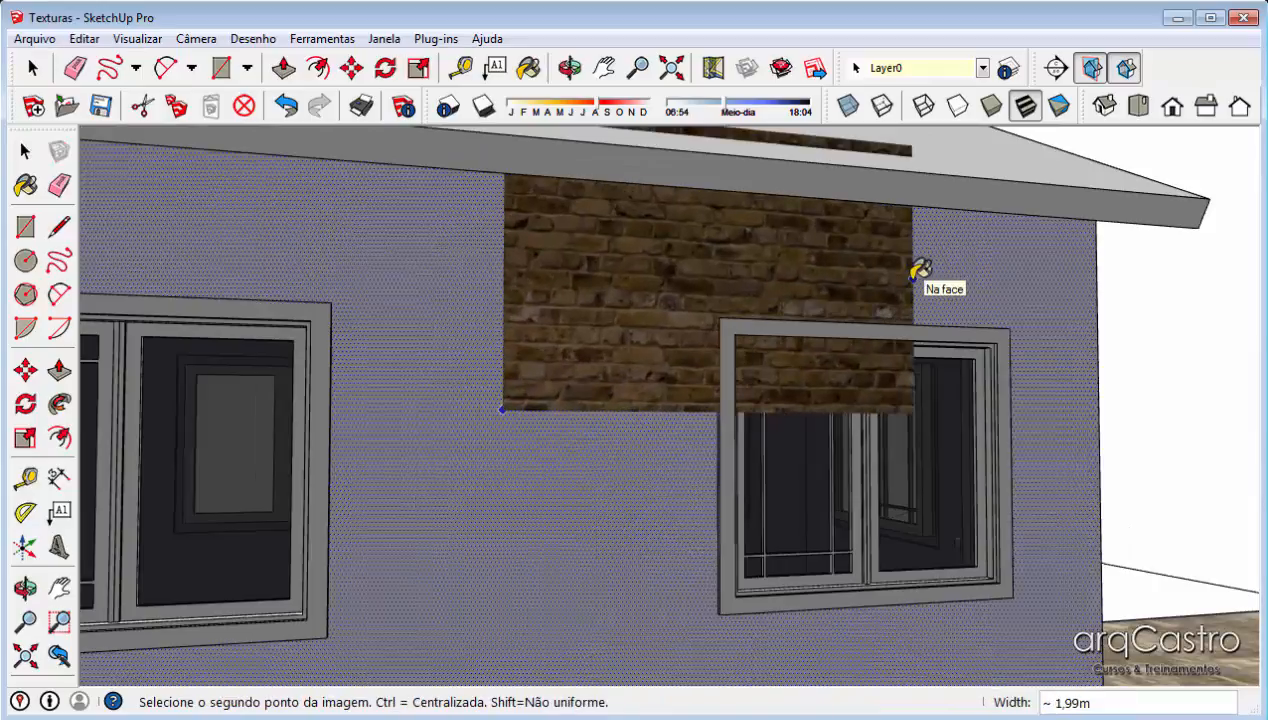
pyautogui.click(893, 280)
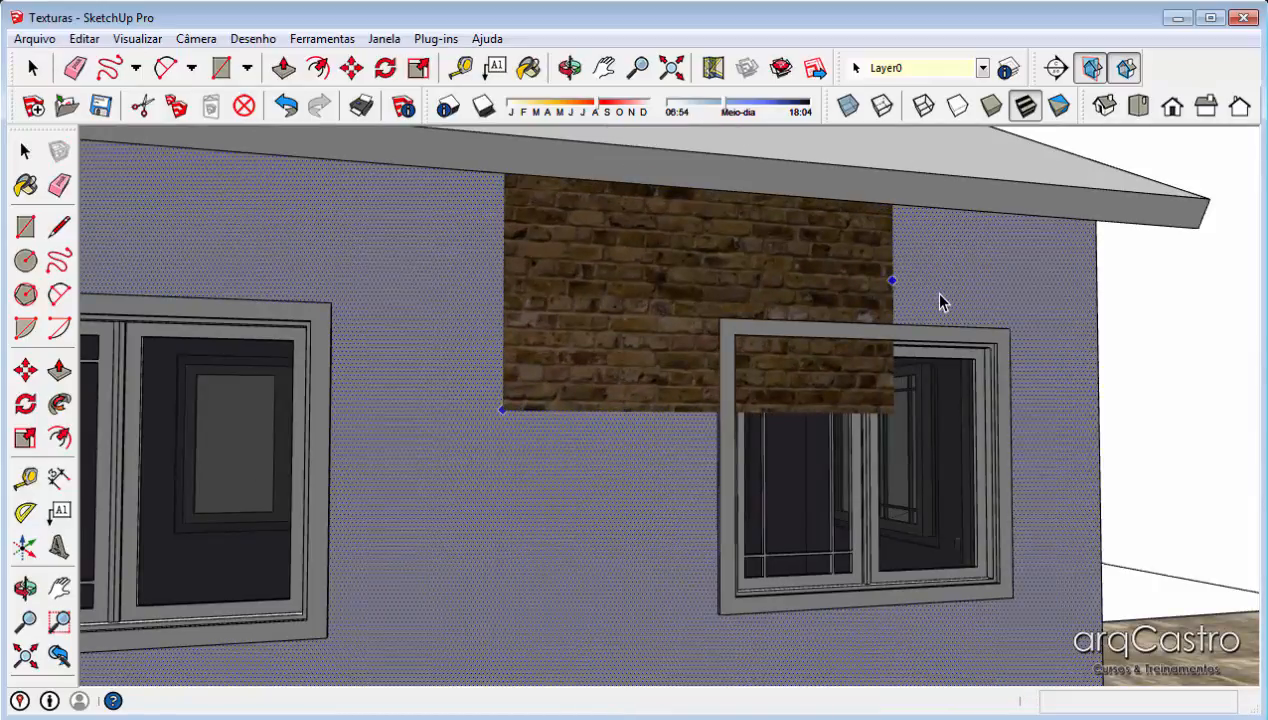
pyautogui.scroll(-1, 975, 338)
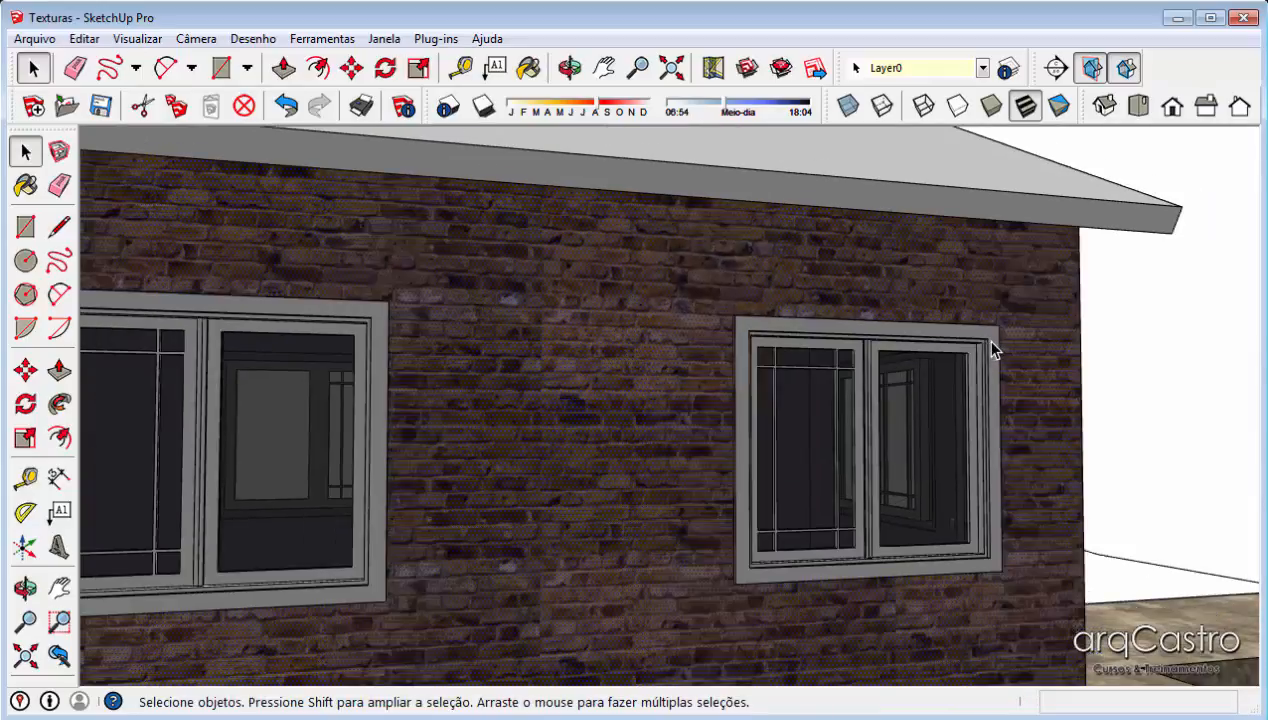
pyautogui.scroll(-2, 873, 393)
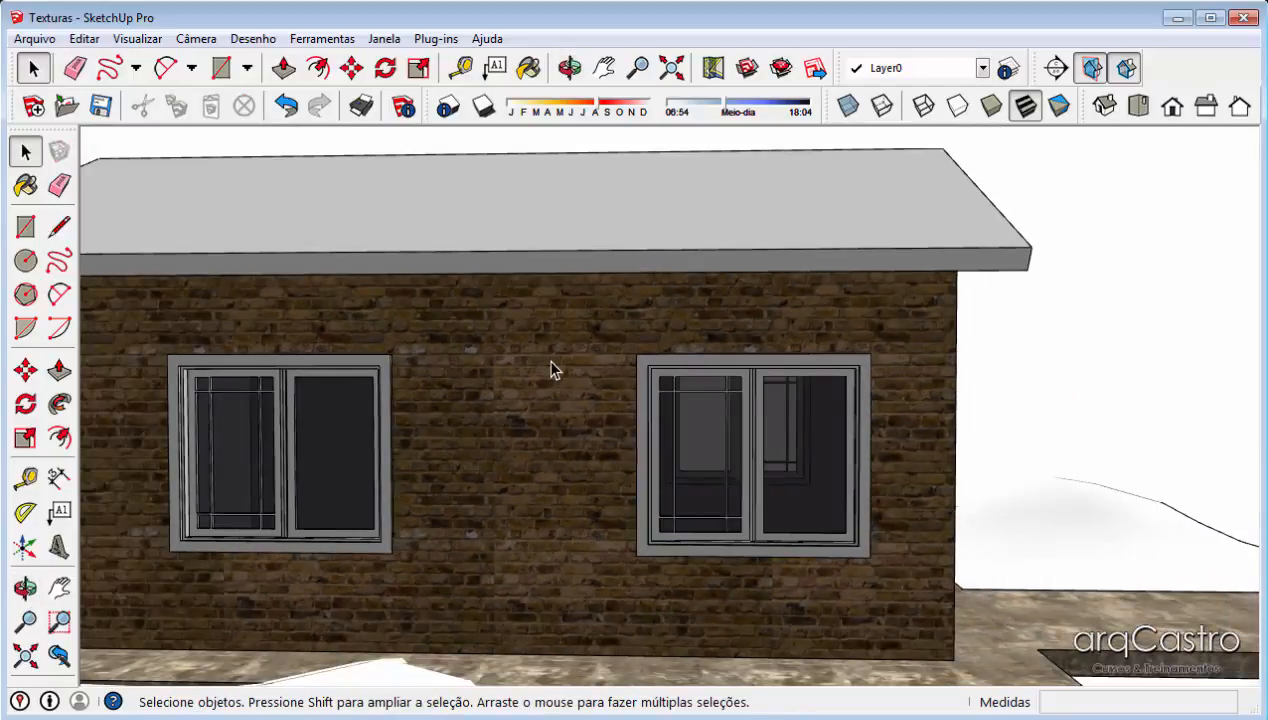
# - Sample the 05_DIFFUSE brick from the finished side wall and paint it onto the rear gable wall and the opposite long side wall
pyautogui.press('b')
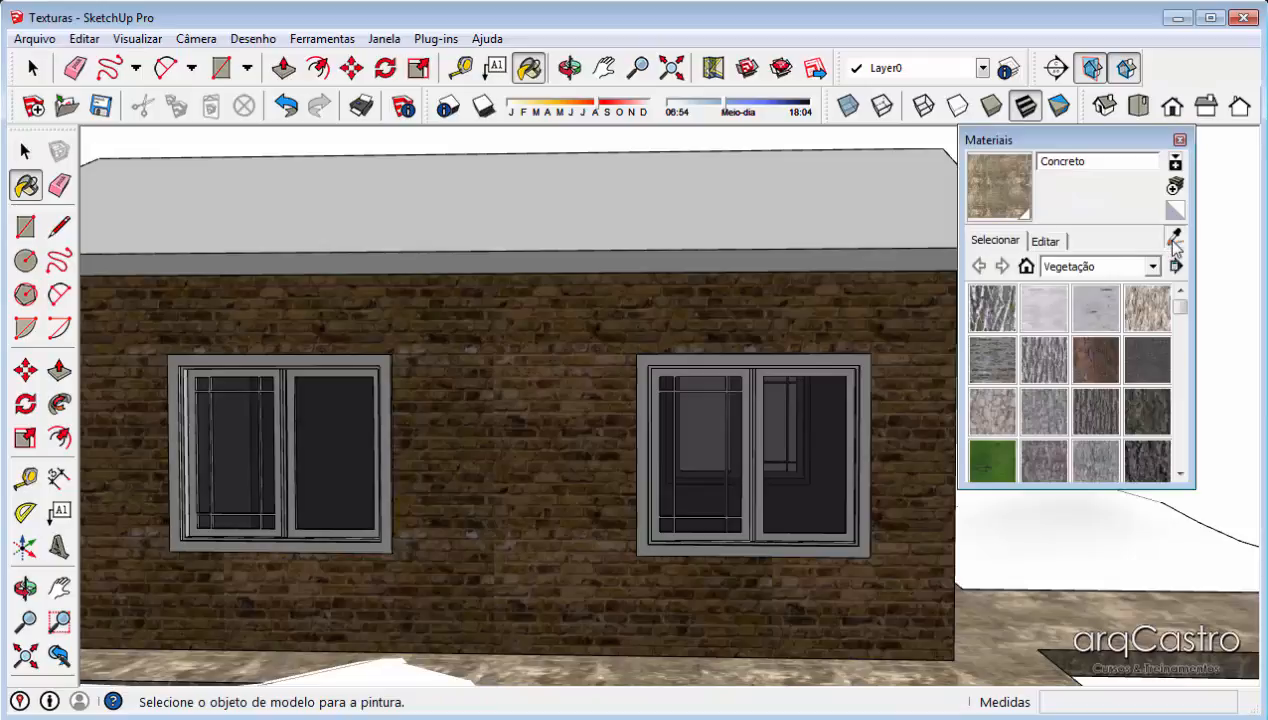
pyautogui.click(808, 326)
pyautogui.moveTo(517, 464); pyautogui.dragTo(852, 480, button='middle')
pyautogui.click(338, 388)
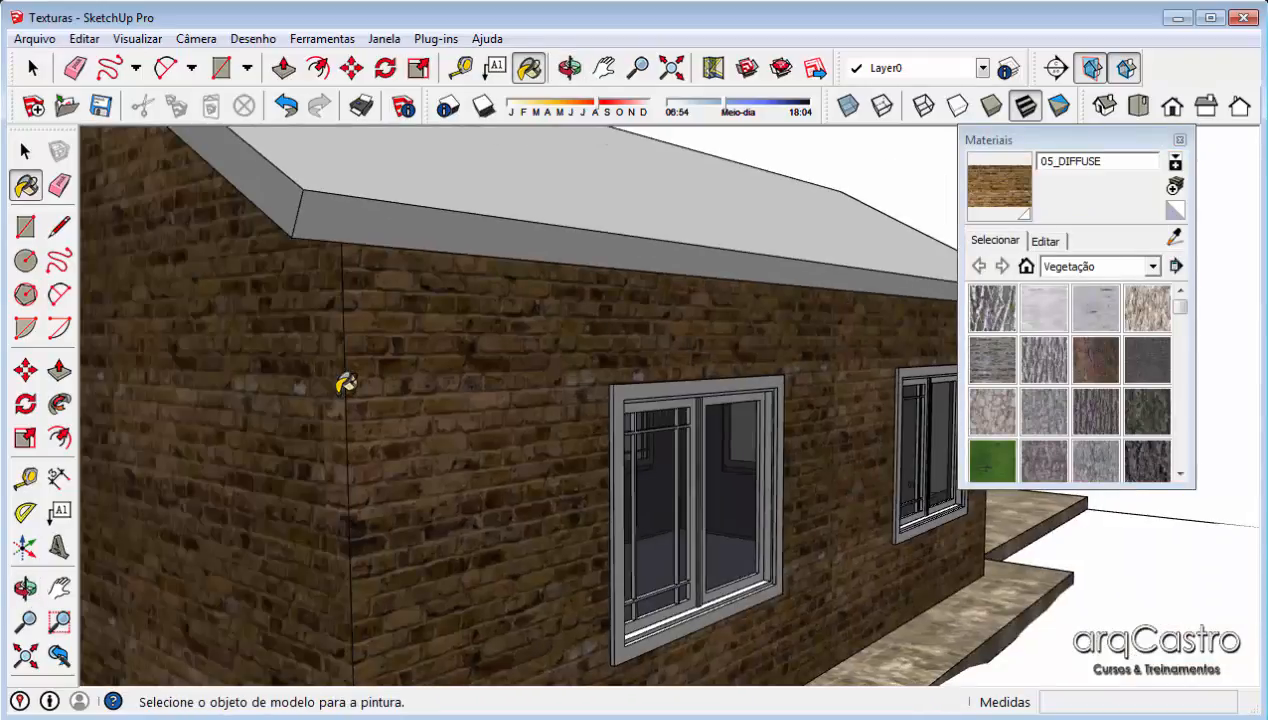
pyautogui.scroll(-2, 338, 388)
pyautogui.moveTo(345, 383)
pyautogui.mouseDown(button='middle')
pyautogui.moveTo(674, 410)
pyautogui.moveTo(597, 354)
pyautogui.moveTo(461, 320)
pyautogui.mouseUp(button='middle')
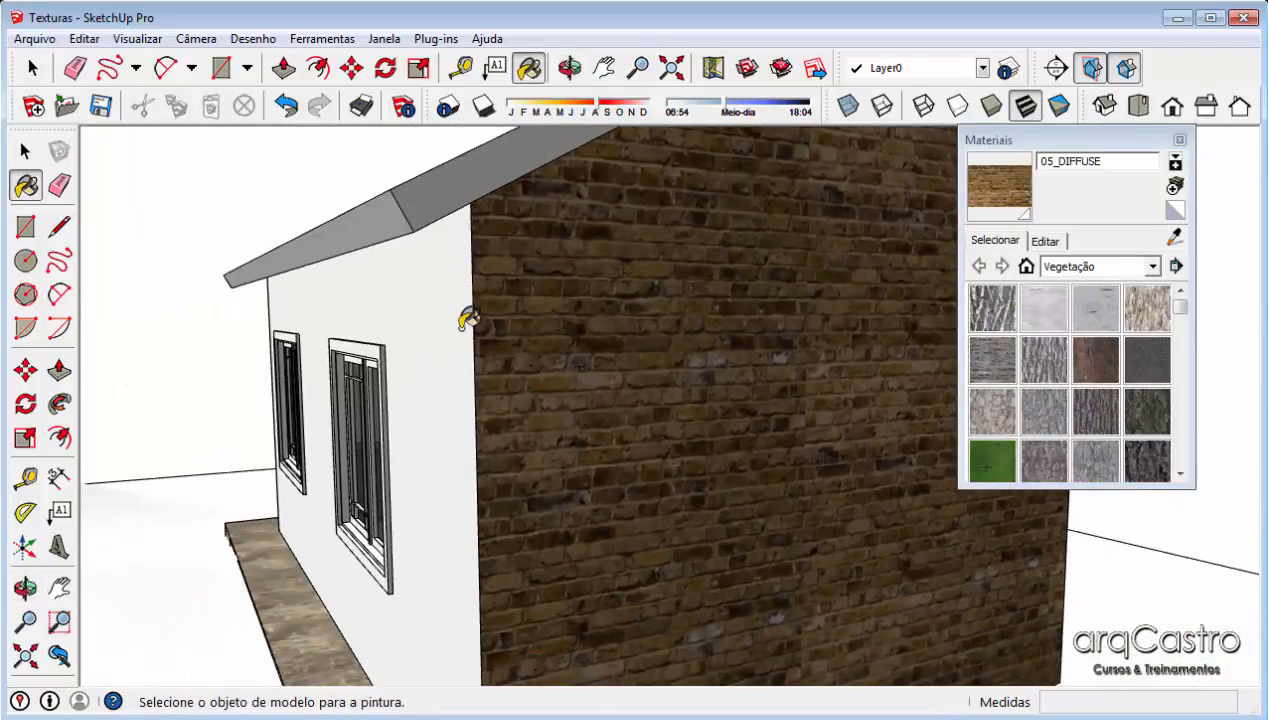
pyautogui.click(283, 355)
pyautogui.moveTo(283, 357); pyautogui.dragTo(648, 343, button='middle')
pyautogui.moveTo(490, 370)
pyautogui.mouseDown(button='middle')
pyautogui.moveTo(741, 424)
pyautogui.moveTo(699, 501)
pyautogui.moveTo(799, 430)
pyautogui.mouseUp(button='middle')
# - Select the front fascia face of the roof above the stone gable wall and close the materials window
pyautogui.press('space')
pyautogui.moveTo(690, 250); pyautogui.dragTo(860, 330, button='middle')
pyautogui.scroll(2, 570, 270)
pyautogui.moveTo(570, 270); pyautogui.dragTo(478, 391, button='middle')
pyautogui.scroll(1, 478, 389)
pyautogui.click(478, 372)
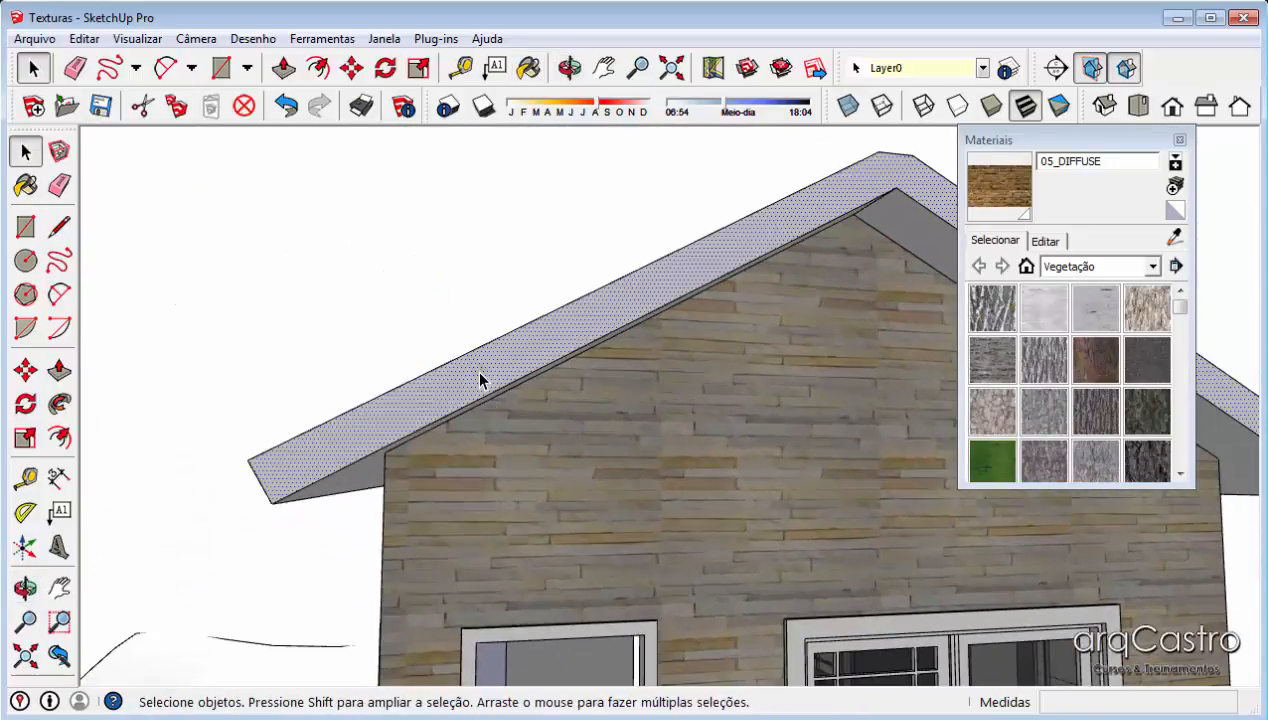
pyautogui.scroll(1, 478, 372)
pyautogui.click(1179, 140)
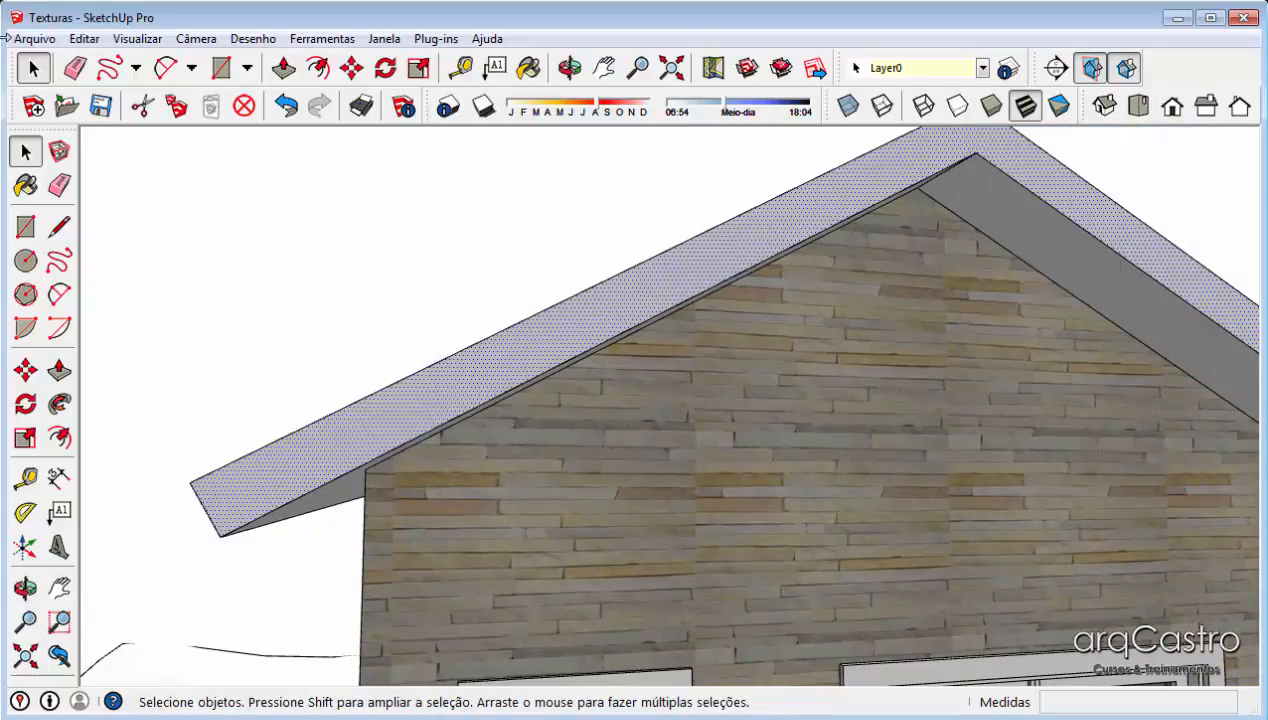
# - Start an image import as a texture and browse to the Madeira folder inside Texturas
pyautogui.click(33, 39)
pyautogui.click(66, 326)
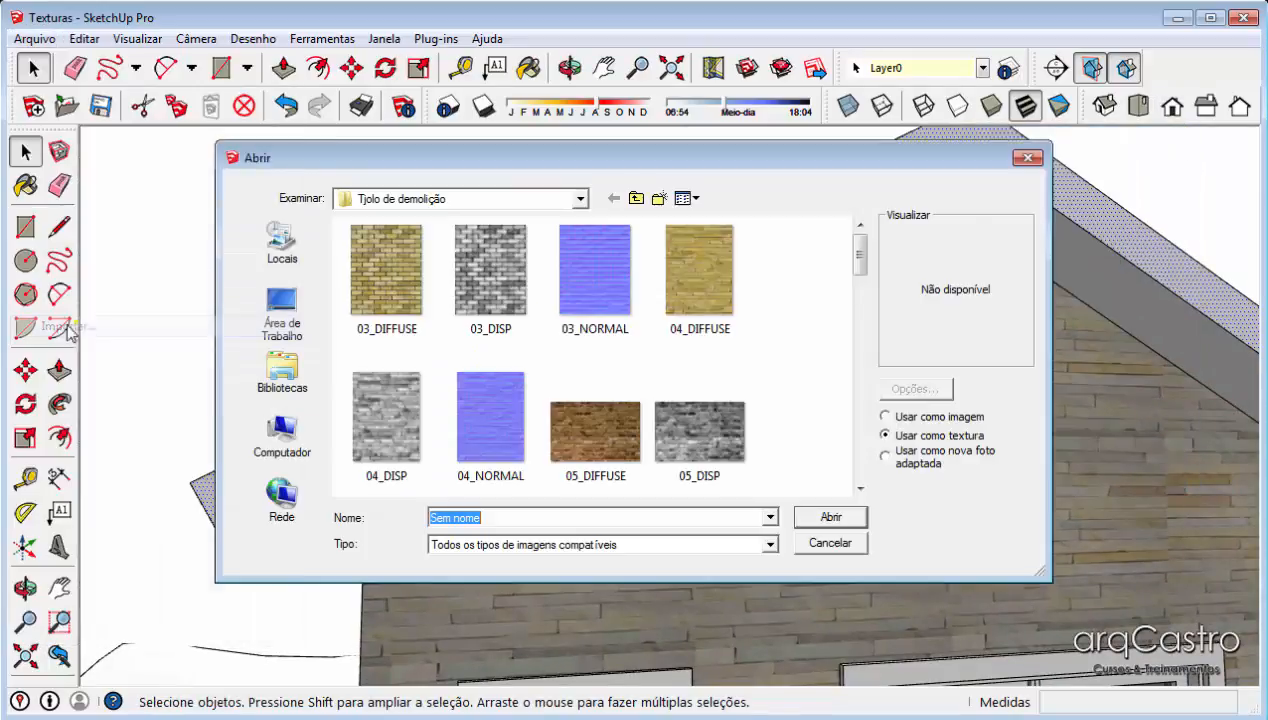
pyautogui.click(637, 200)
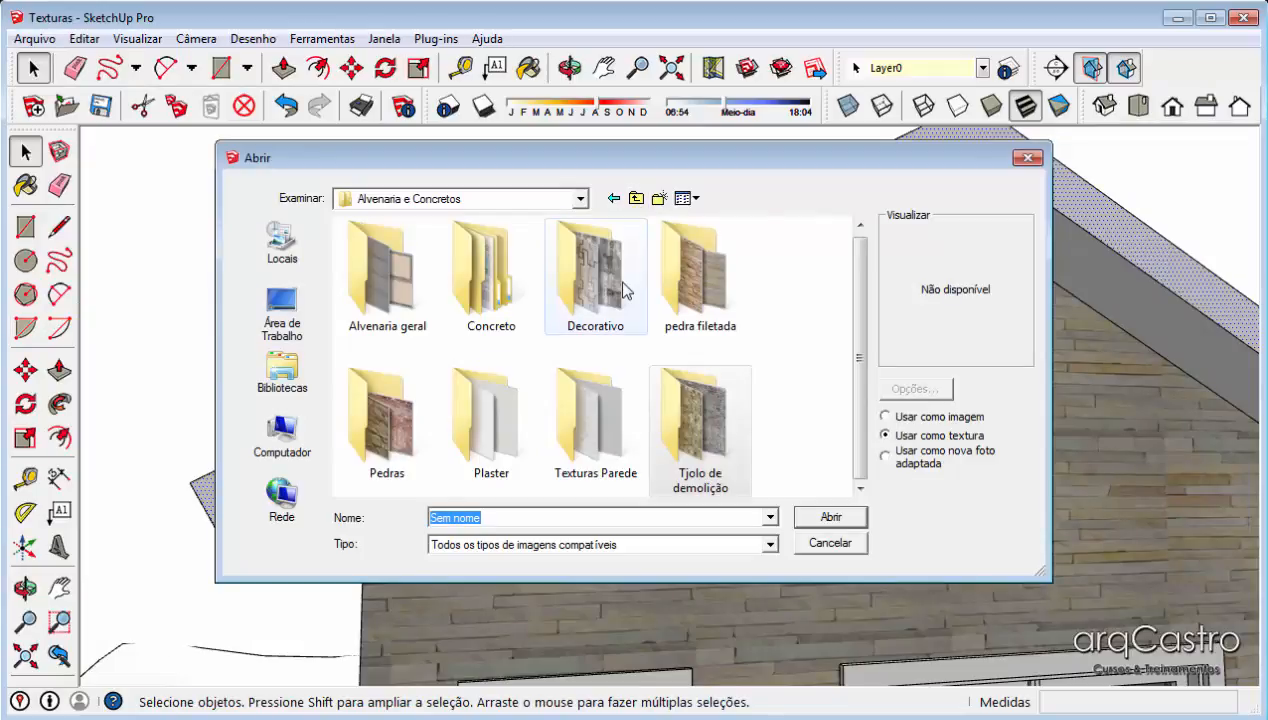
pyautogui.click(637, 200)
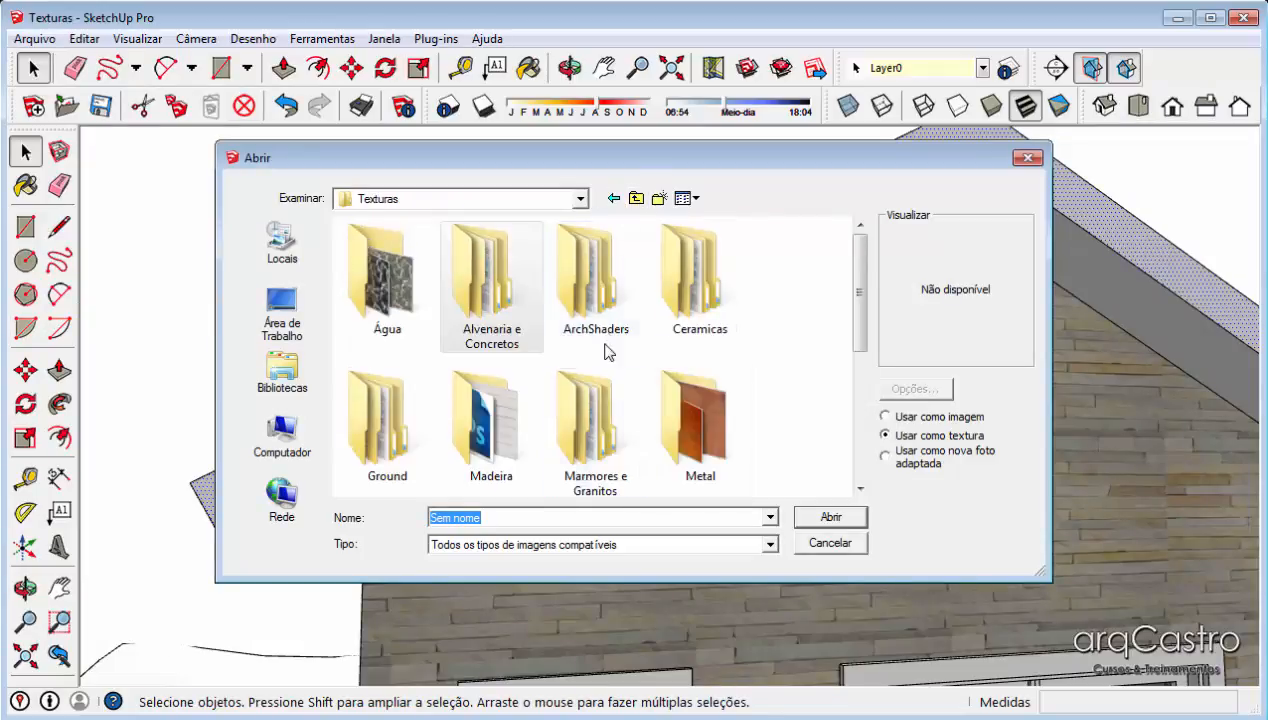
pyautogui.click(695, 425)
pyautogui.scroll(-1, 695, 425)
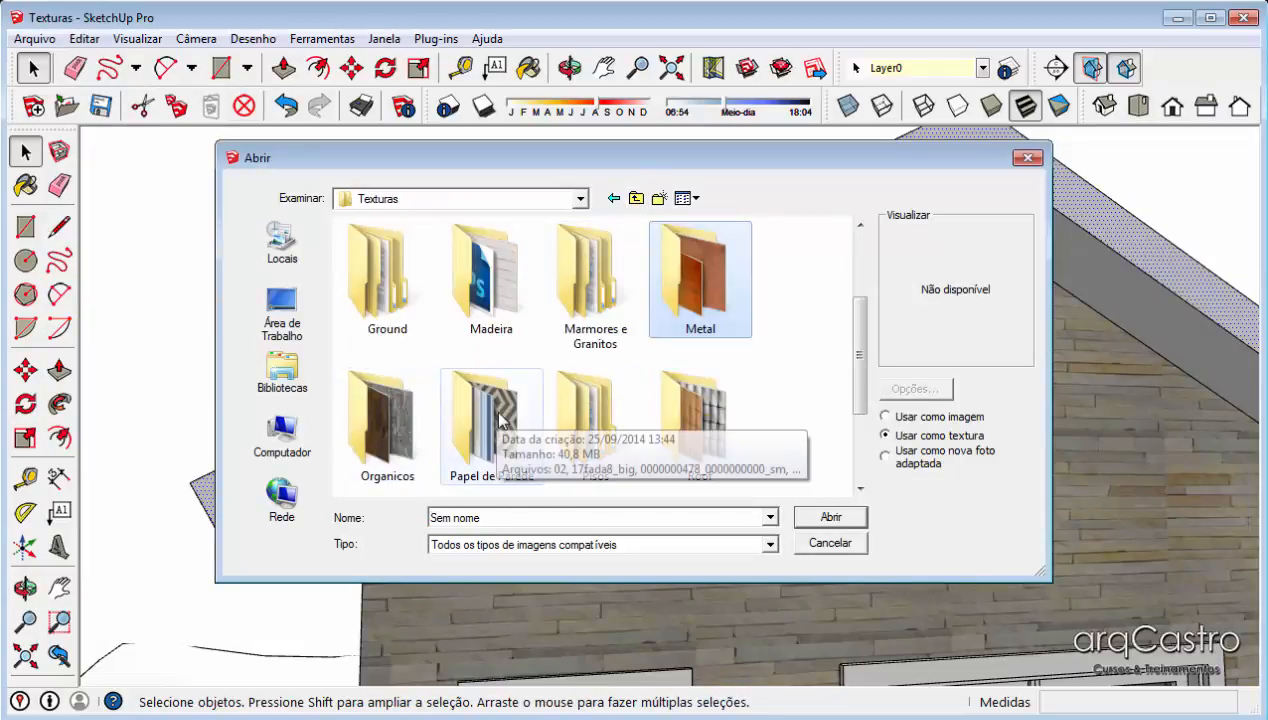
pyautogui.doubleClick(490, 278)
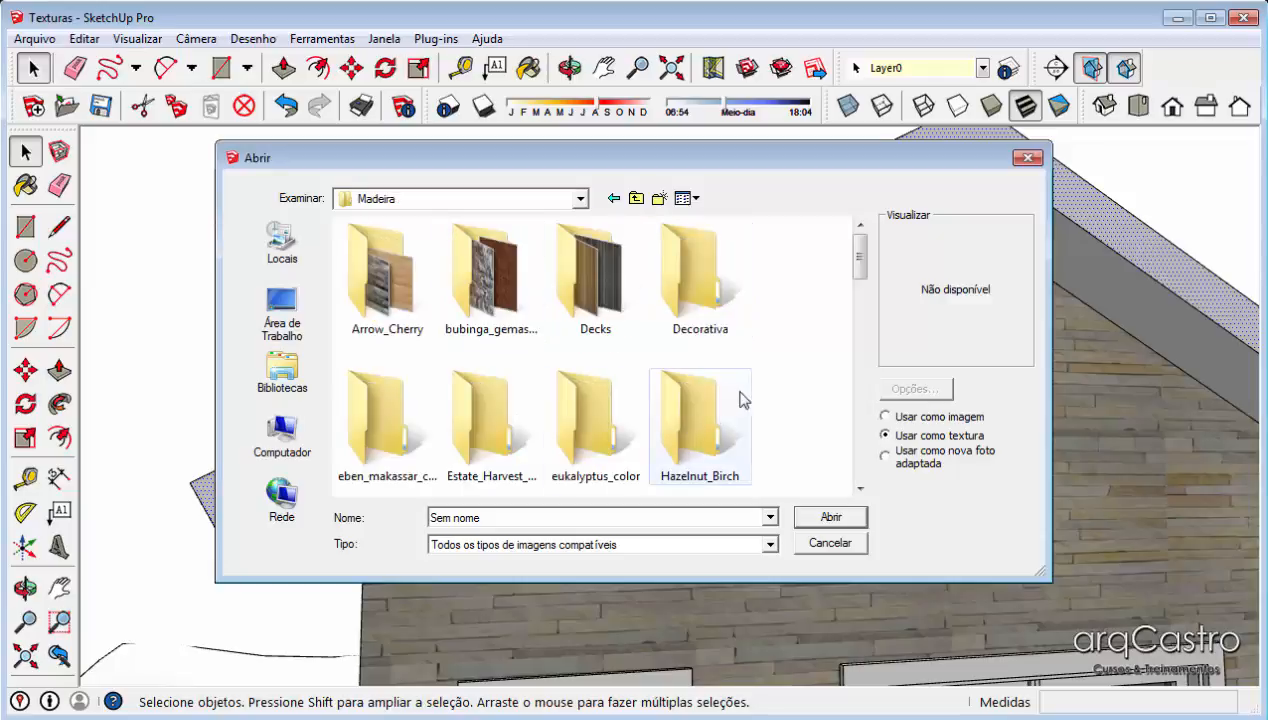
# - Import the light wood image whose name ends in Images_Tirol from the Madeira folder as a texture
pyautogui.scroll(-1, 772, 378)
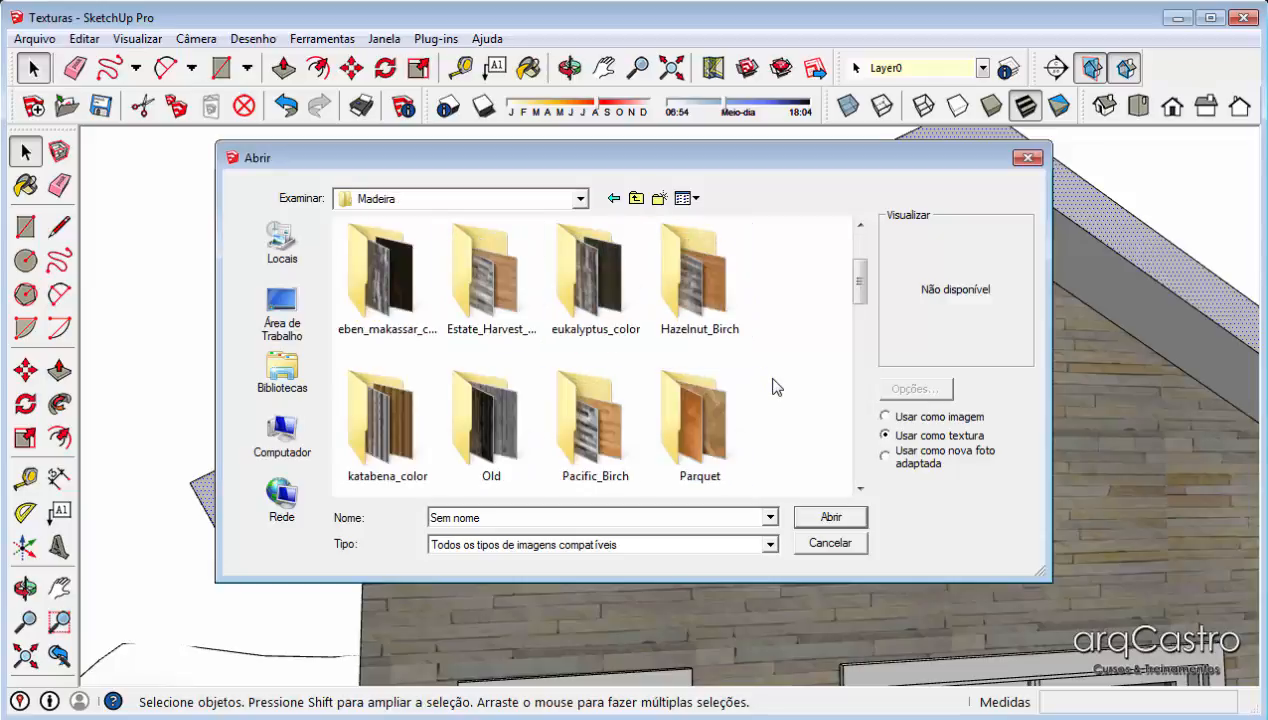
pyautogui.scroll(-1, 773, 380)
pyautogui.scroll(-1, 773, 386)
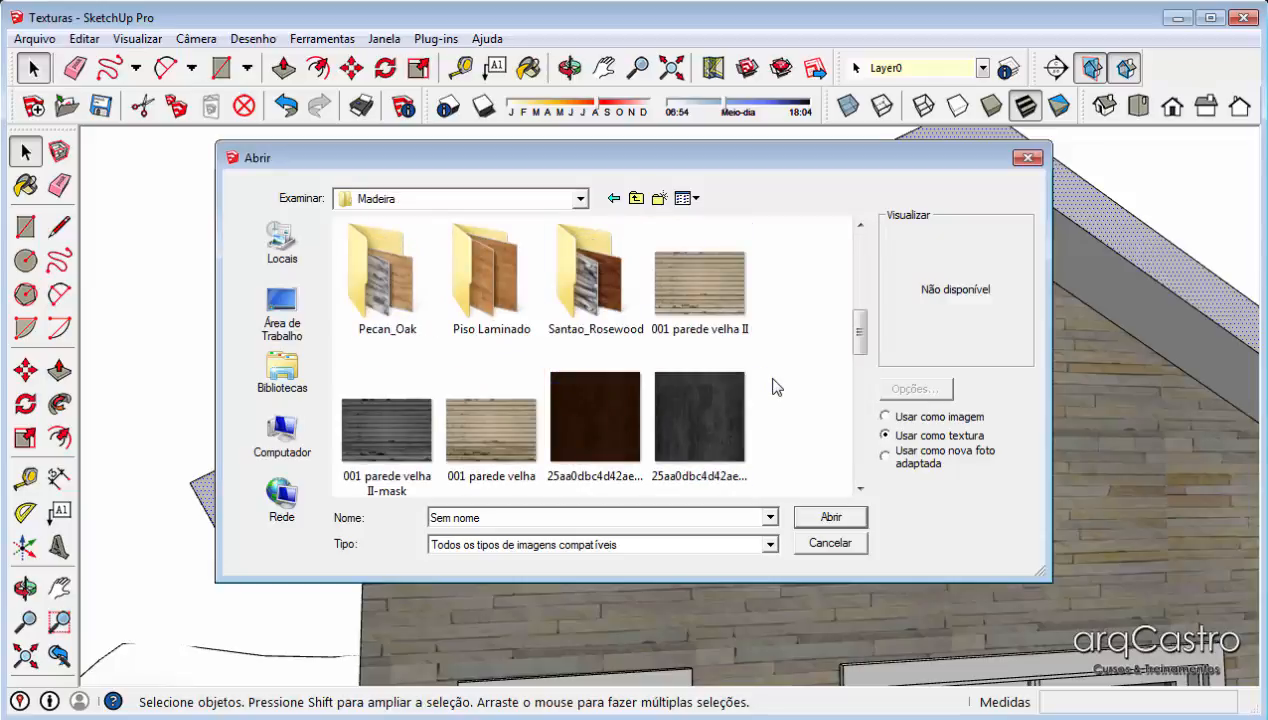
pyautogui.scroll(-1, 773, 386)
pyautogui.scroll(-1, 773, 387)
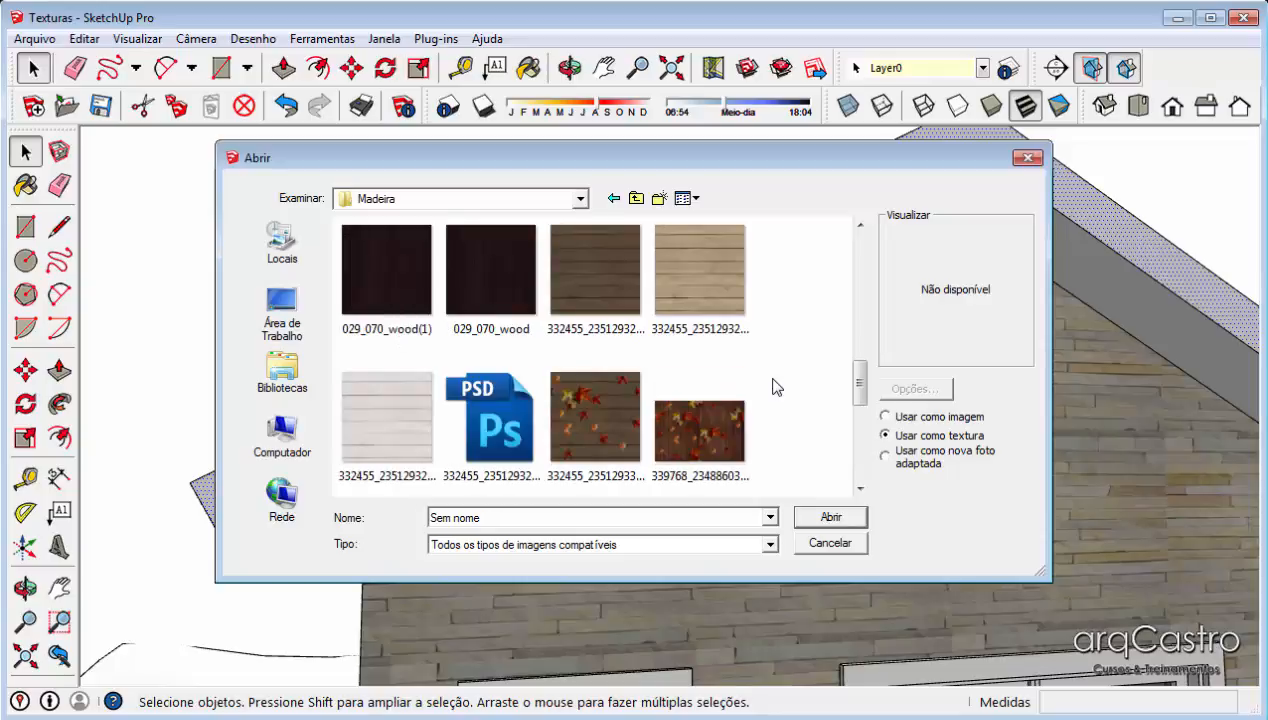
pyautogui.scroll(-2, 772, 386)
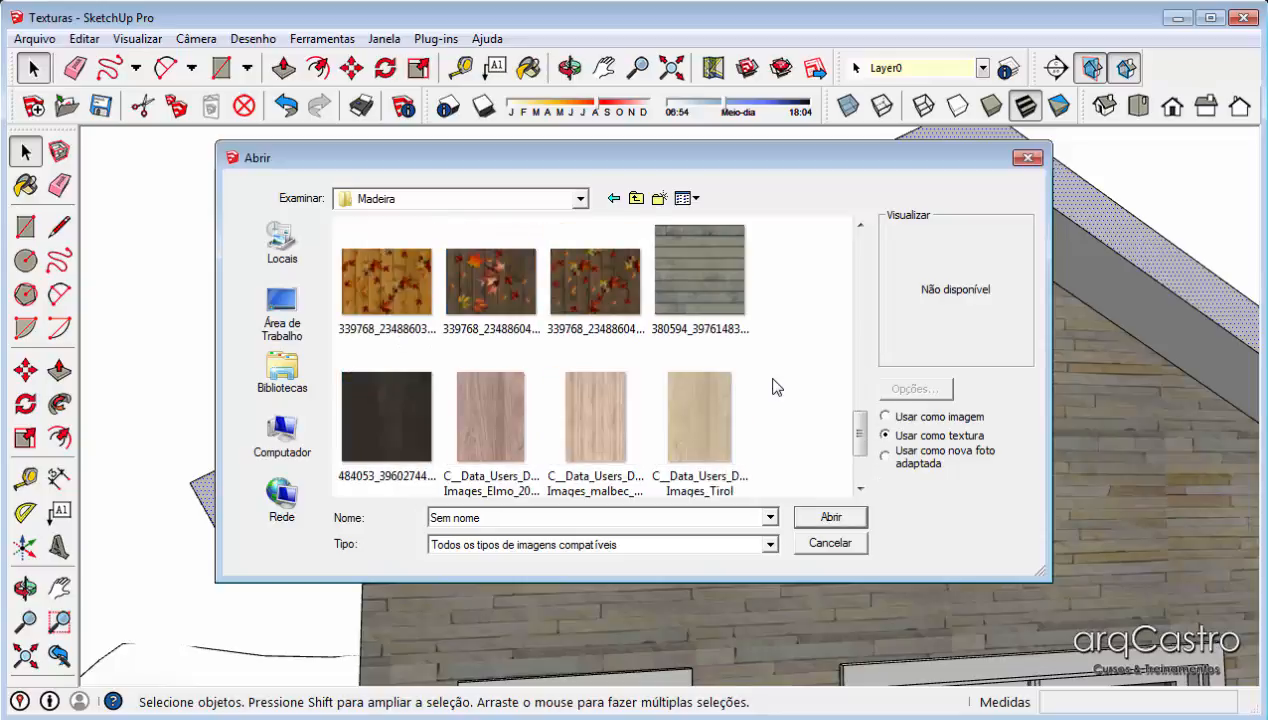
pyautogui.scroll(-1, 772, 386)
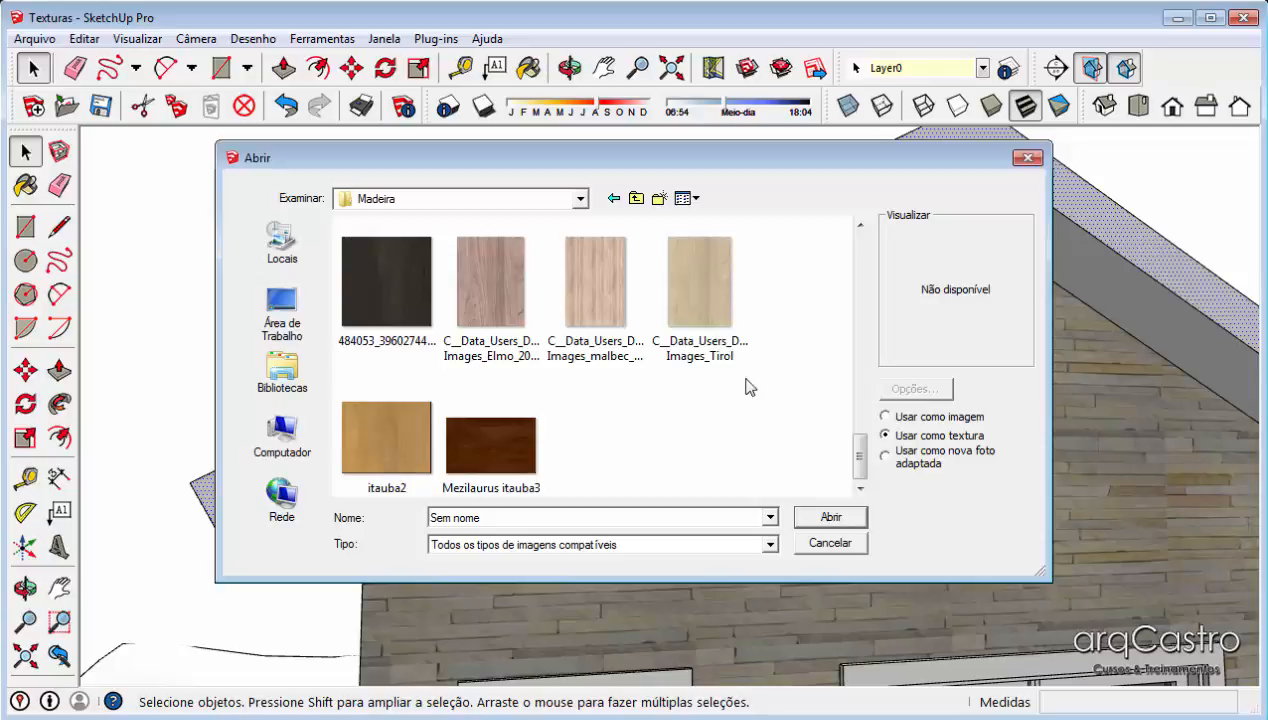
pyautogui.click(399, 450)
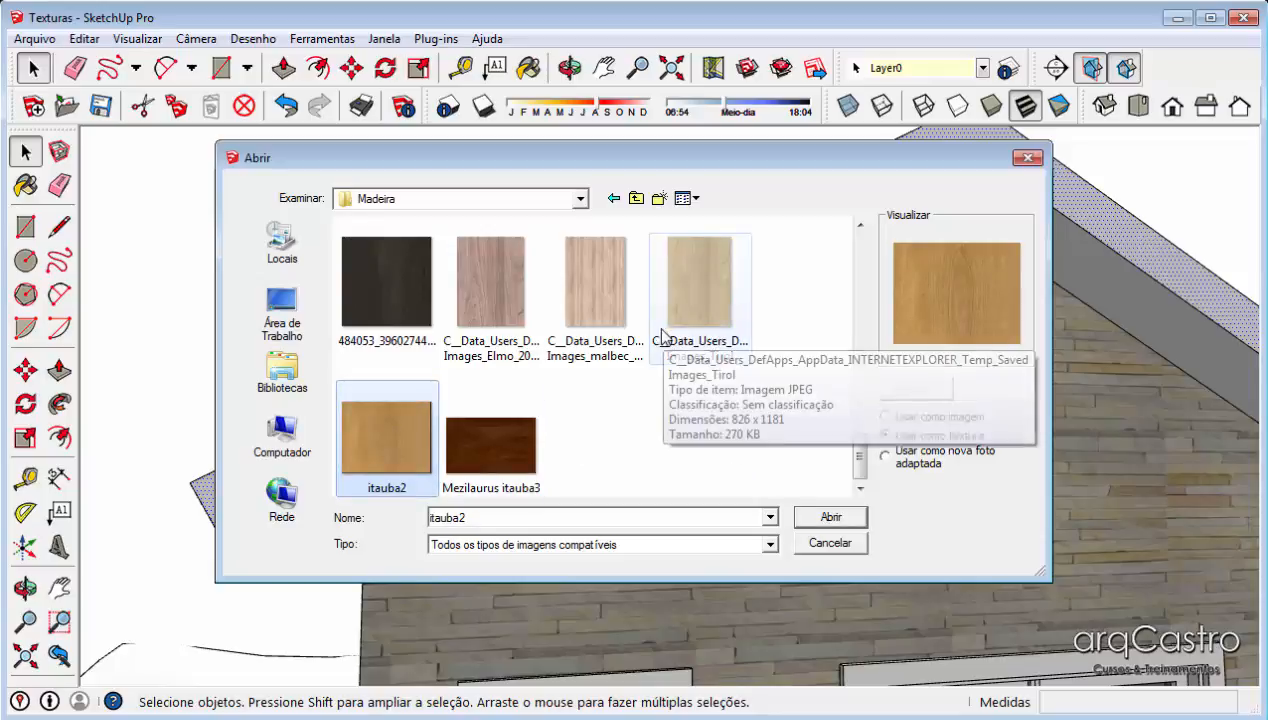
pyautogui.click(690, 317)
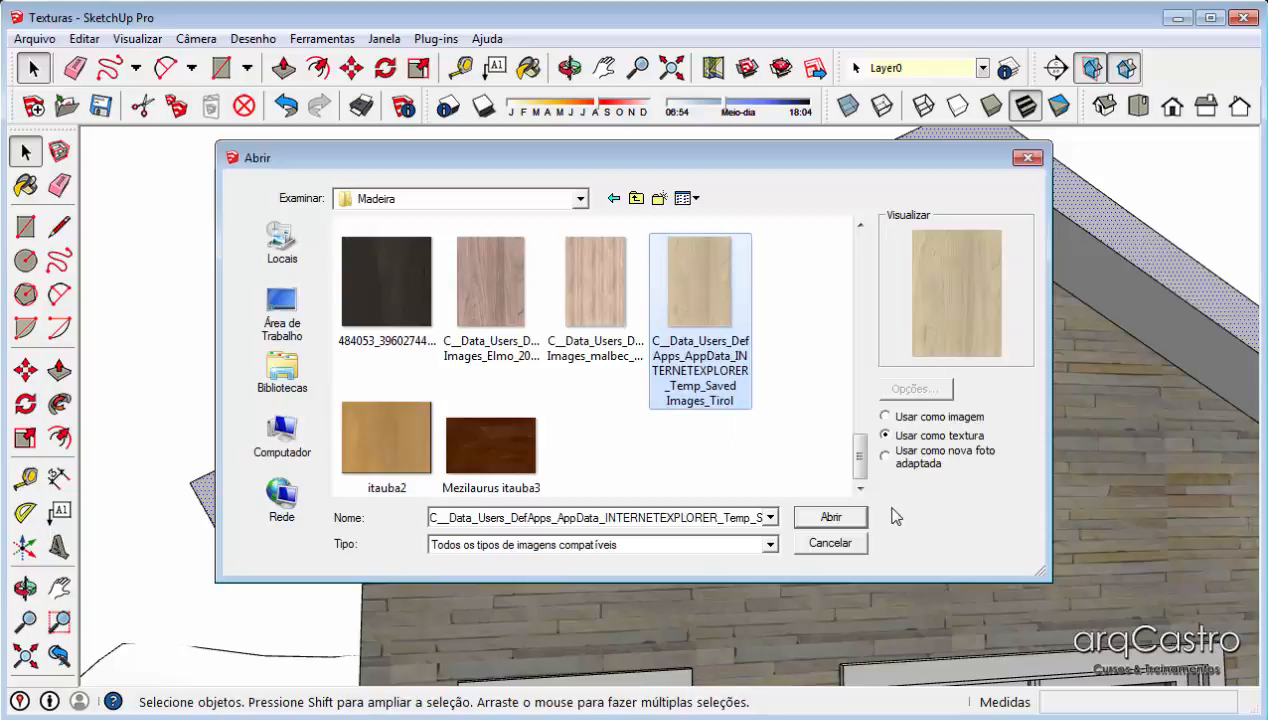
pyautogui.click(830, 517)
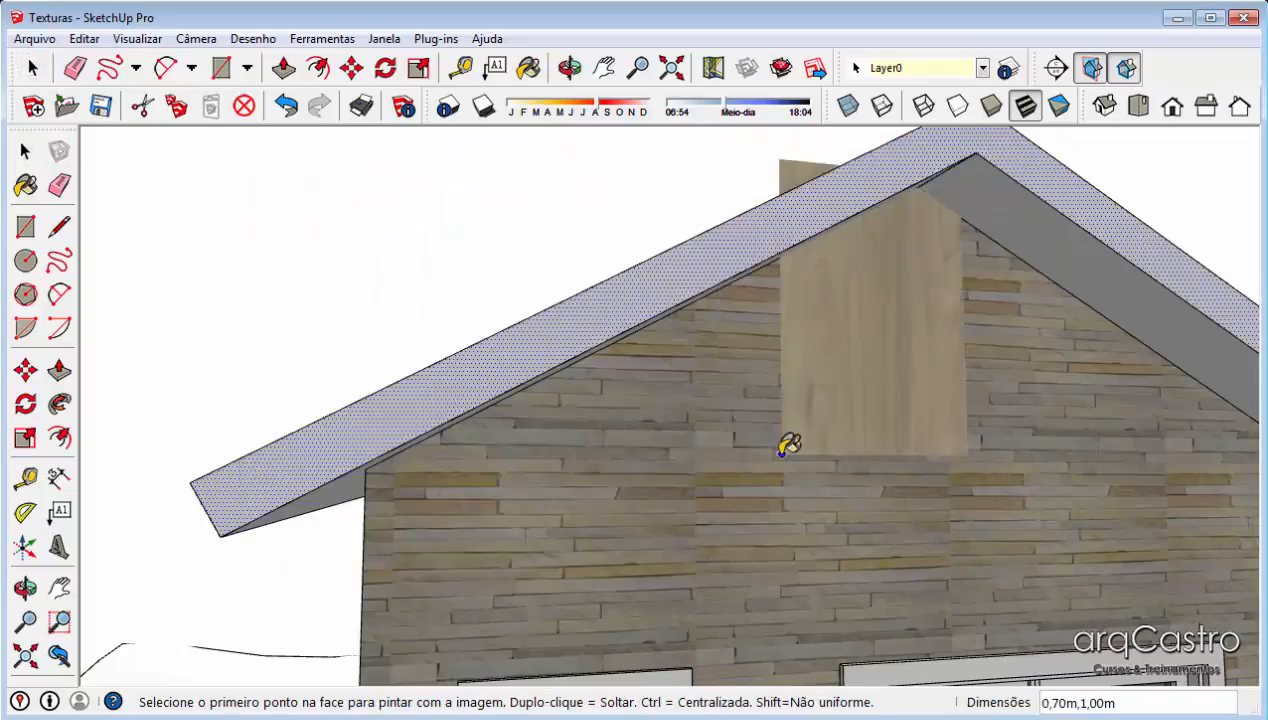
# - Place the wood texture on the roof's front fascia, setting its origin and scale along the left slope
pyautogui.click(436, 399)
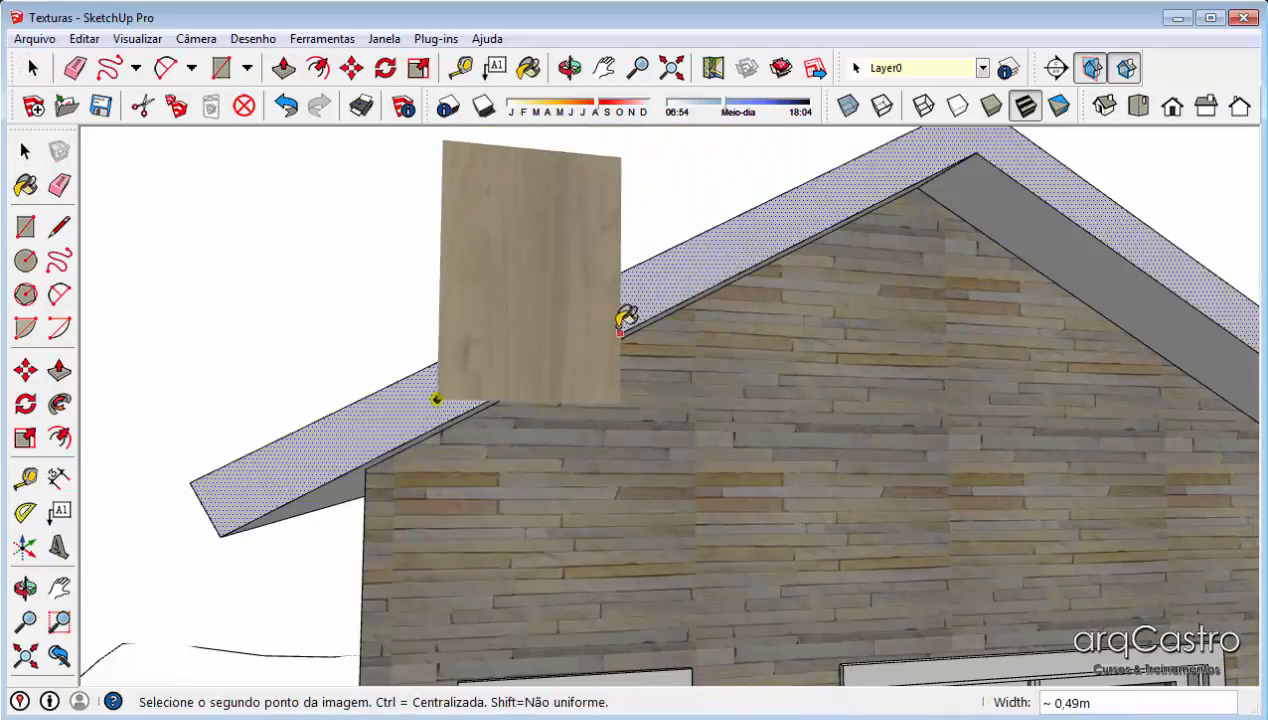
pyautogui.click(662, 297)
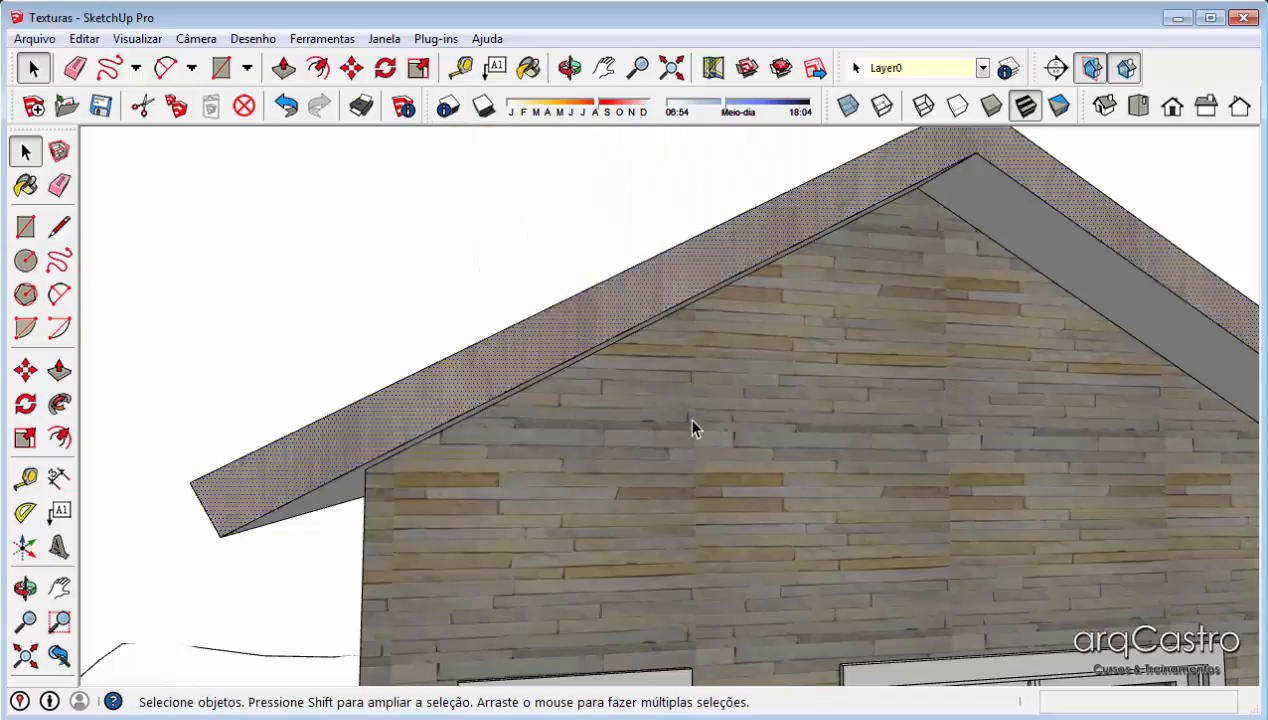
pyautogui.scroll(-3, 694, 428)
pyautogui.moveTo(693, 424); pyautogui.dragTo(487, 260, button='middle')
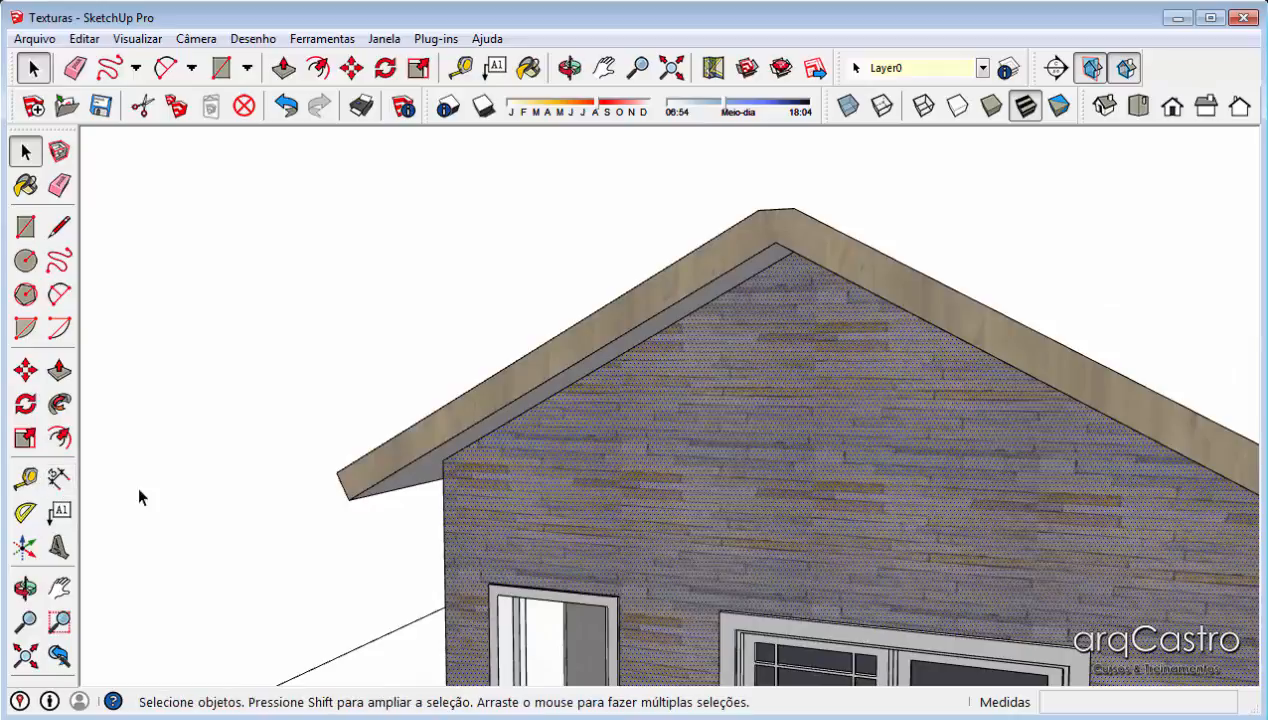
# - Sample the wood material from the front fascia and paint the roof overhang undersides and the eave edge above the brick wall
pyautogui.press('b')
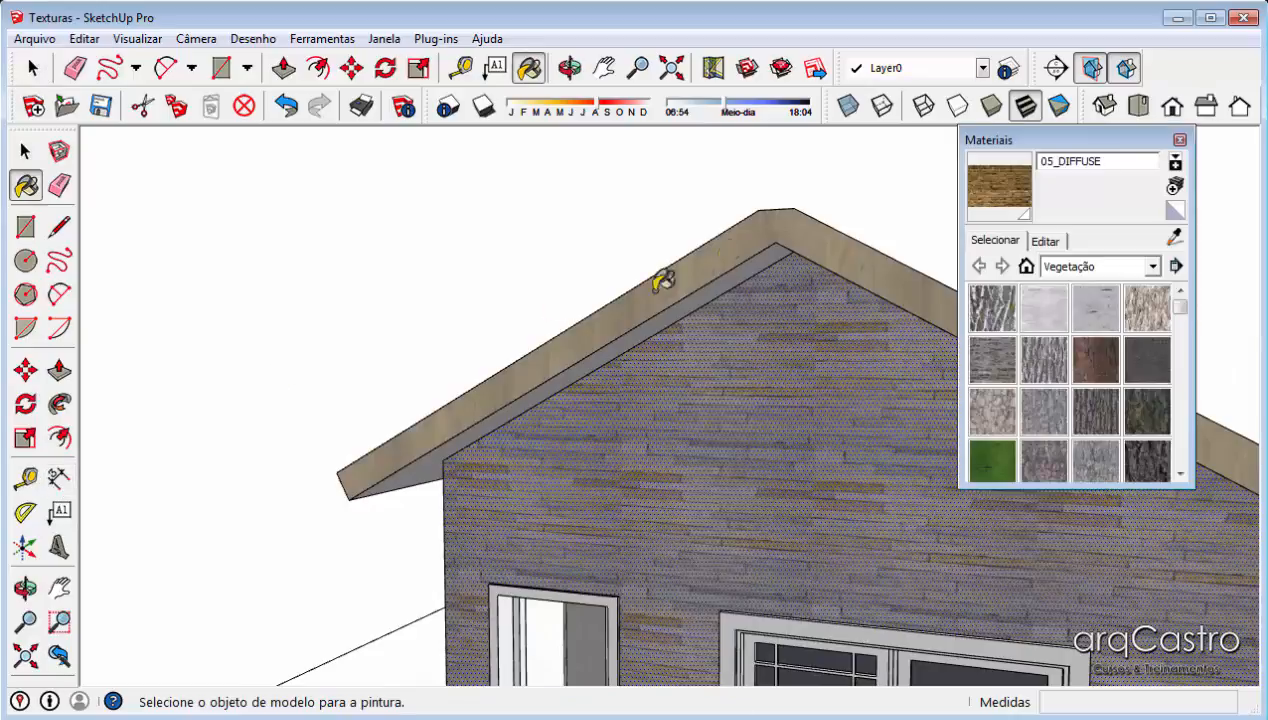
pyautogui.click(1173, 238)
pyautogui.click(812, 242)
pyautogui.moveTo(801, 263); pyautogui.dragTo(784, 192, button='middle')
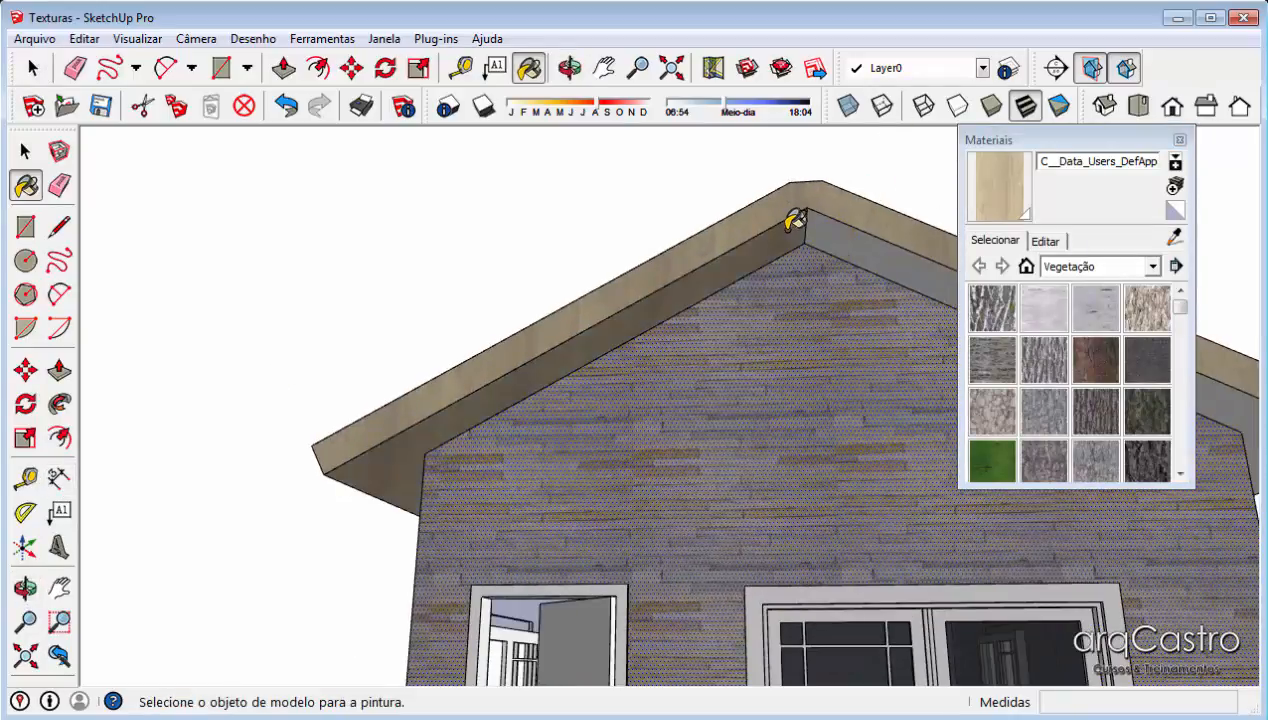
pyautogui.moveTo(467, 328); pyautogui.dragTo(848, 219, button='middle')
pyautogui.moveTo(577, 240)
pyautogui.mouseDown(button='middle')
pyautogui.moveTo(688, 235)
pyautogui.moveTo(385, 393)
pyautogui.moveTo(538, 399)
pyautogui.moveTo(586, 441)
pyautogui.moveTo(634, 323)
pyautogui.mouseUp(button='middle')
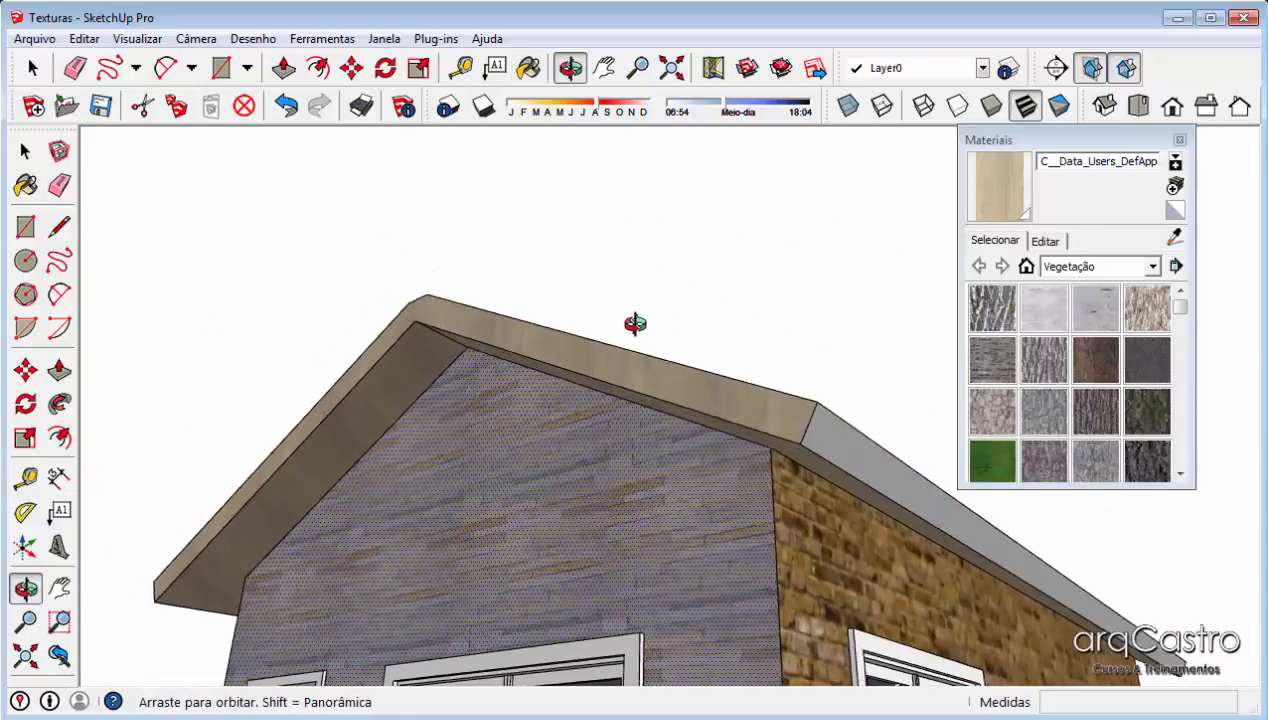
pyautogui.click(860, 456)
pyautogui.click(808, 470)
pyautogui.moveTo(724, 430)
pyautogui.mouseDown(button='middle')
pyautogui.moveTo(701, 422)
pyautogui.moveTo(688, 439)
pyautogui.mouseUp(button='middle')
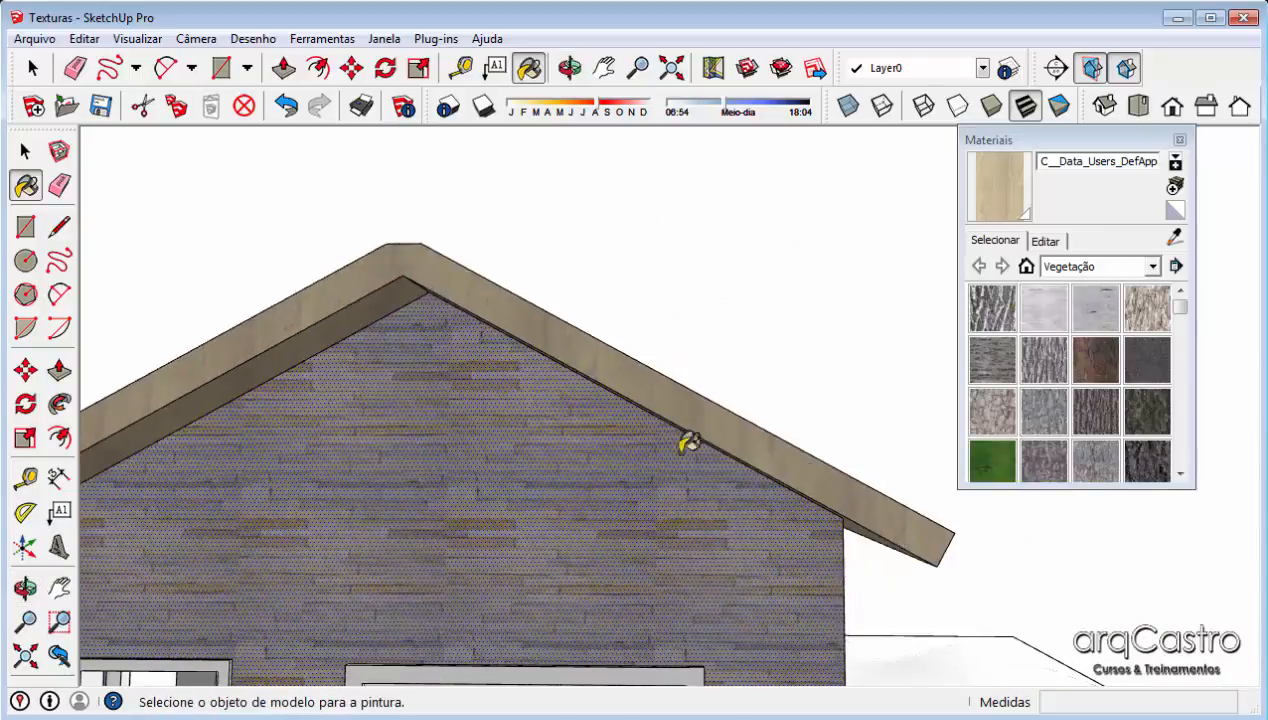
# - Draw a vertical line about 0.13 m long from the stone gable's apex to the ridge's upper edge, splitting the front fascia in two
pyautogui.press('space')
pyautogui.moveTo(382, 334)
pyautogui.mouseDown(button='middle')
pyautogui.moveTo(801, 419)
pyautogui.moveTo(707, 393)
pyautogui.mouseUp(button='middle')
pyautogui.scroll(3, 722, 240)
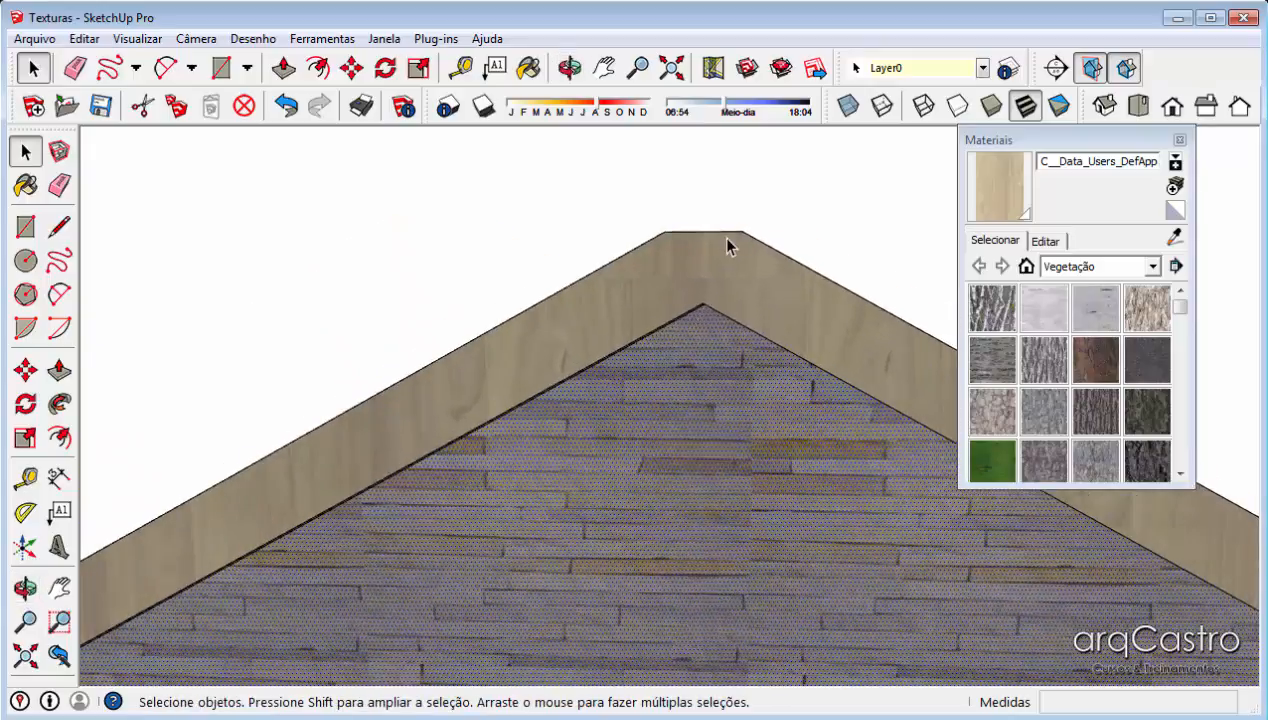
pyautogui.press('l')
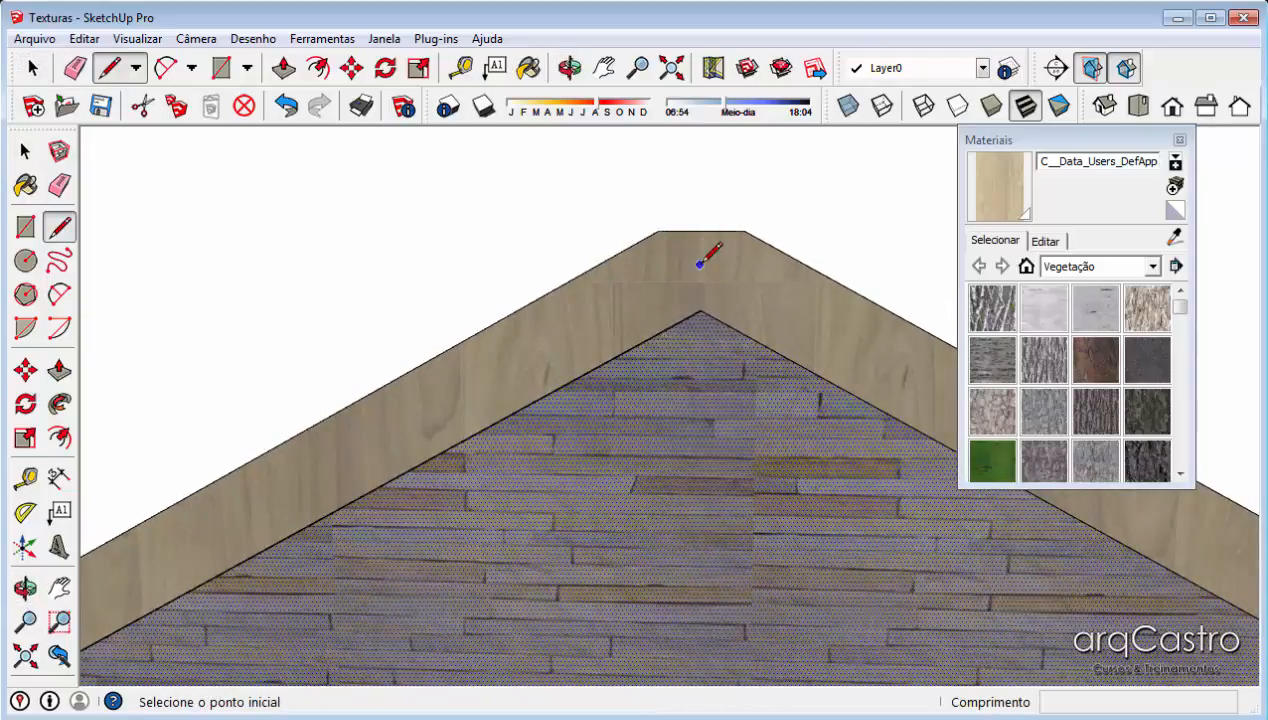
pyautogui.click(701, 310)
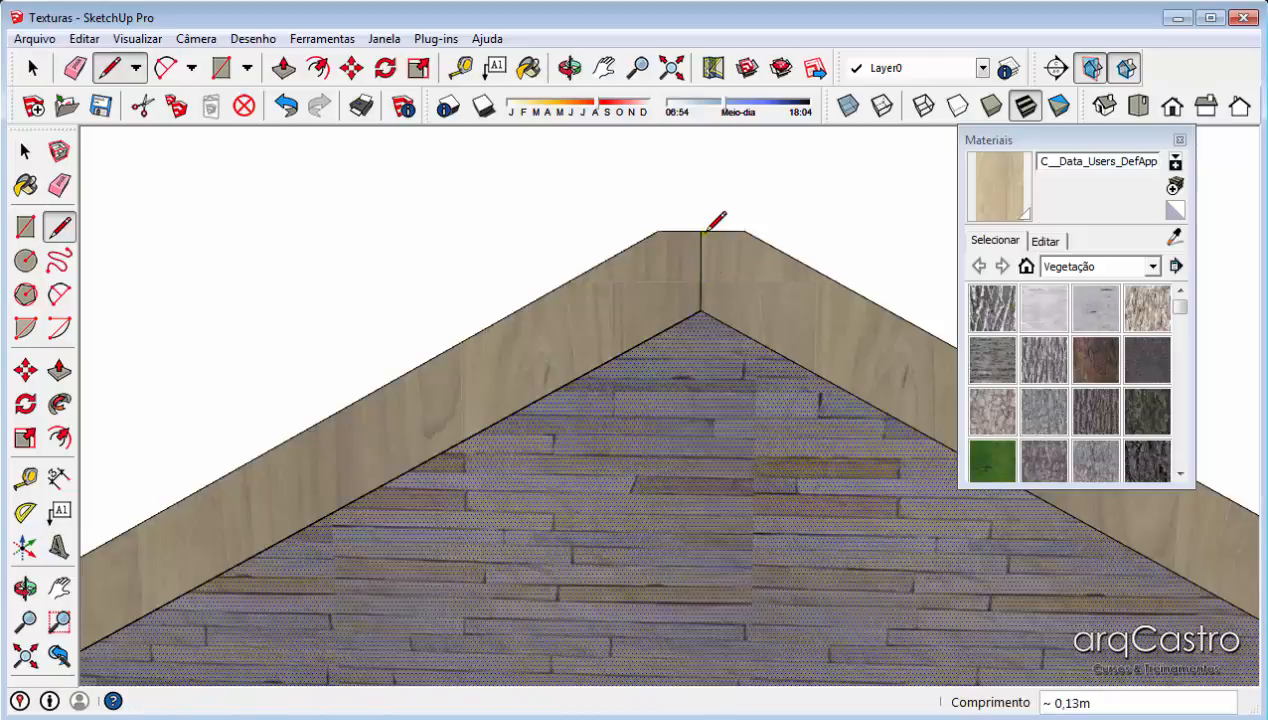
pyautogui.click(706, 232)
pyautogui.press('space')
# - Reposition the wood texture on the left half of the front fascia, rotating it so the grain follows the roof slope
pyautogui.scroll(-2, 706, 232)
pyautogui.click(671, 271)
pyautogui.click(753, 261)
pyautogui.scroll(3, 618, 291)
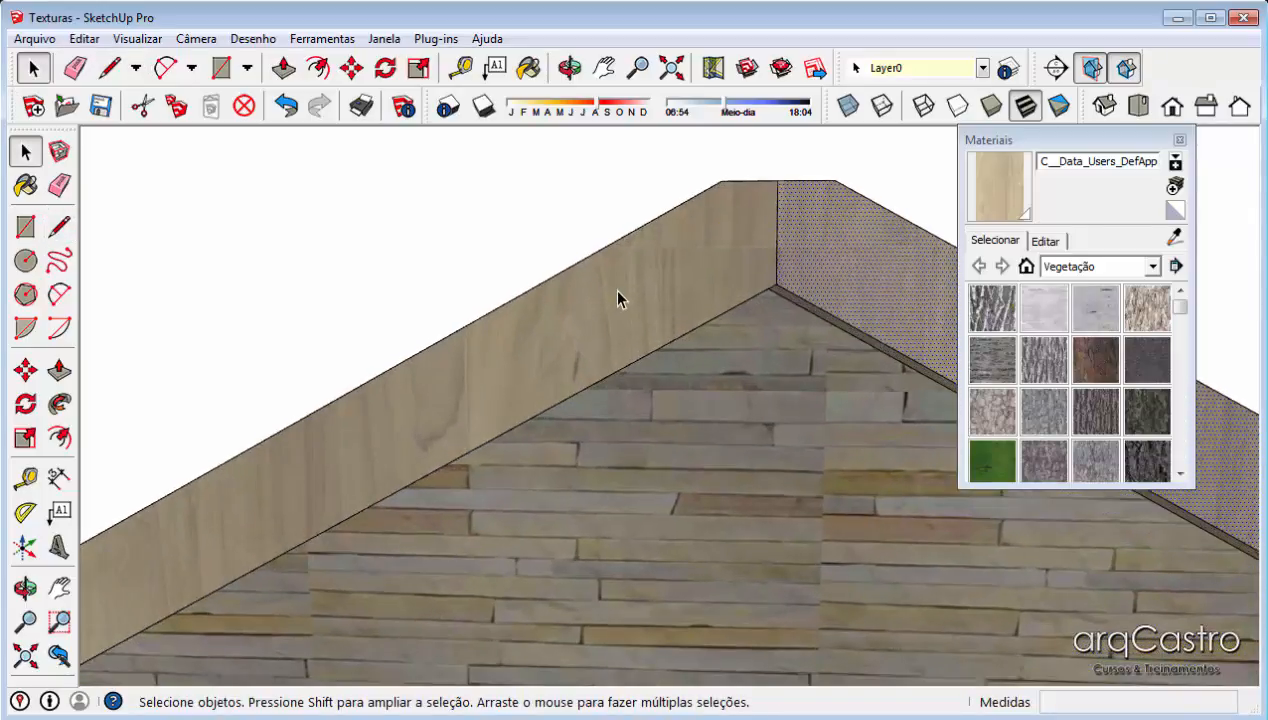
pyautogui.click(618, 297)
pyautogui.rightClick(619, 293)
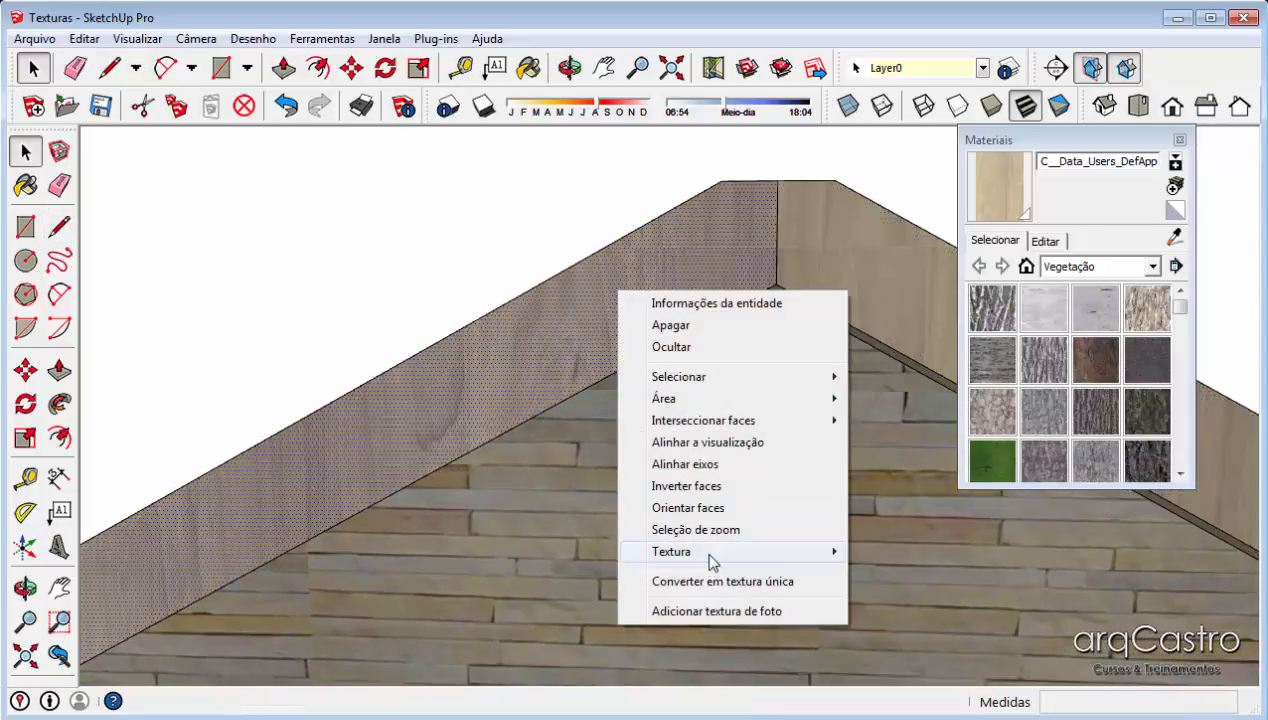
pyautogui.moveTo(712, 562)
pyautogui.click(878, 556)
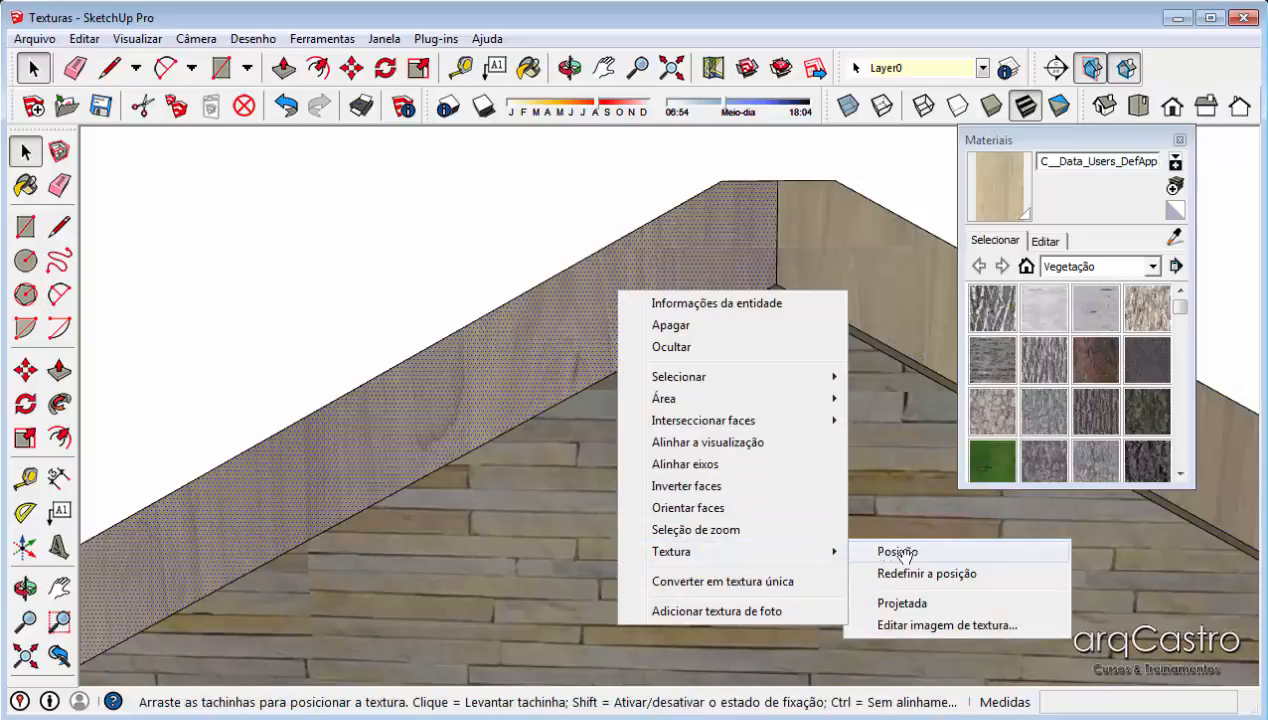
pyautogui.scroll(-4, 724, 342)
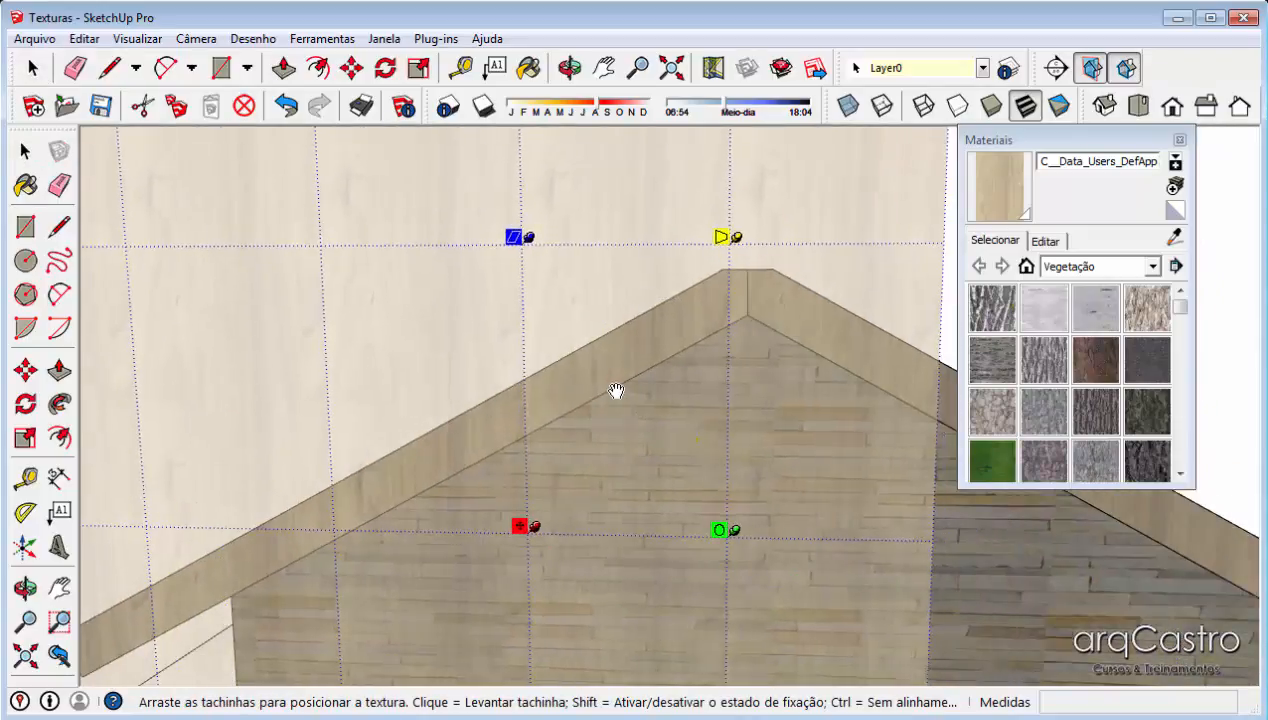
pyautogui.moveTo(720, 532); pyautogui.dragTo(447, 409)
pyautogui.press('Return')
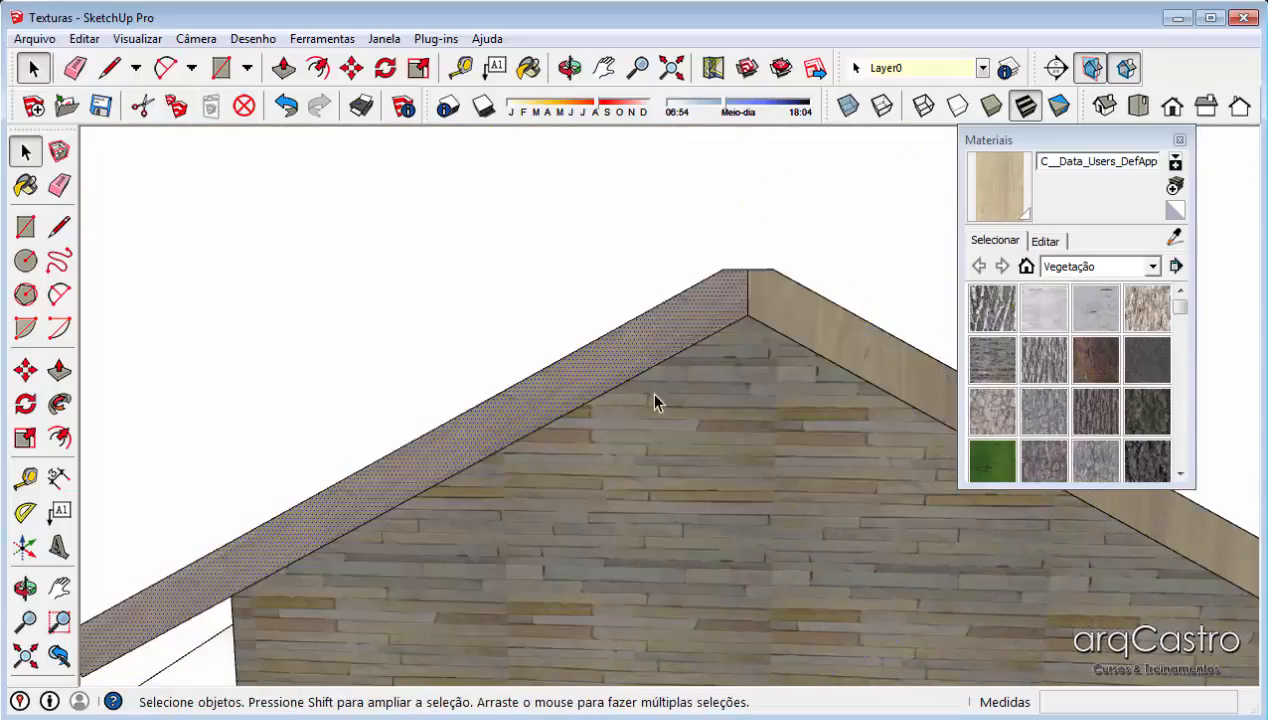
# - Sample the wood material from the left half of the front fascia and paint the right half with it
pyautogui.scroll(-3, 693, 271)
pyautogui.scroll(5, 567, 357)
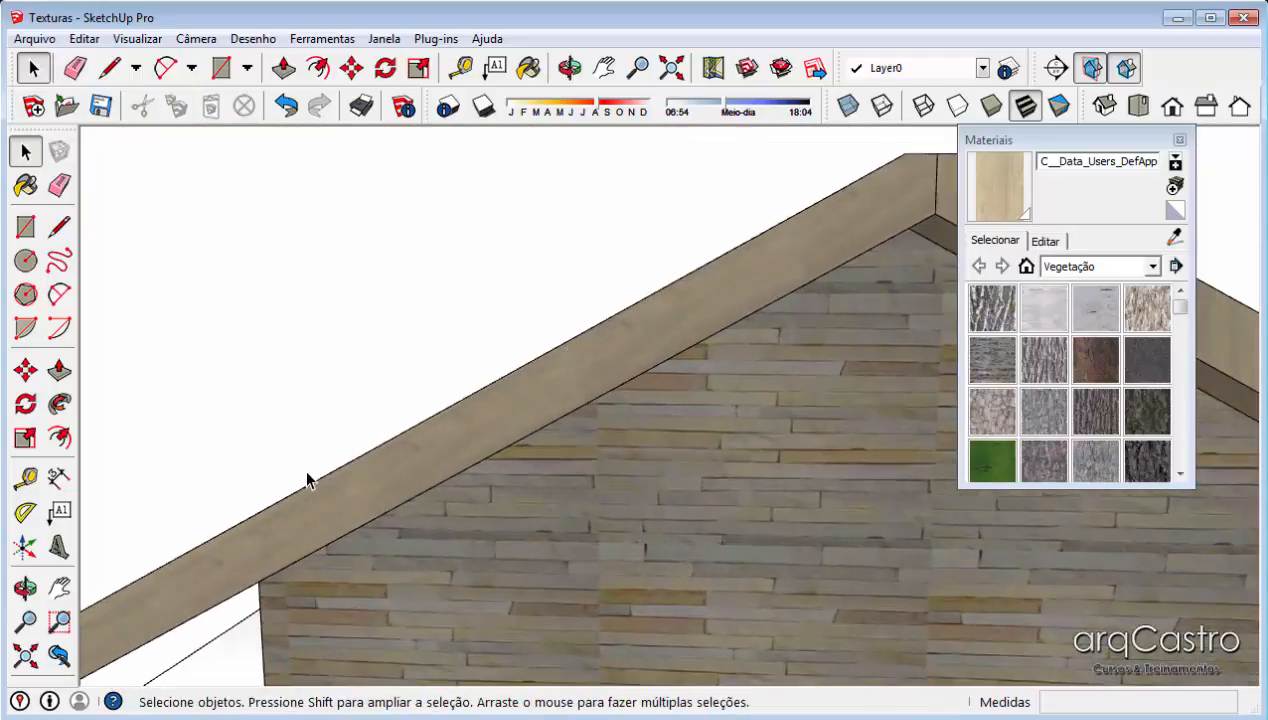
pyautogui.moveTo(308, 480); pyautogui.dragTo(1118, 258, button='middle')
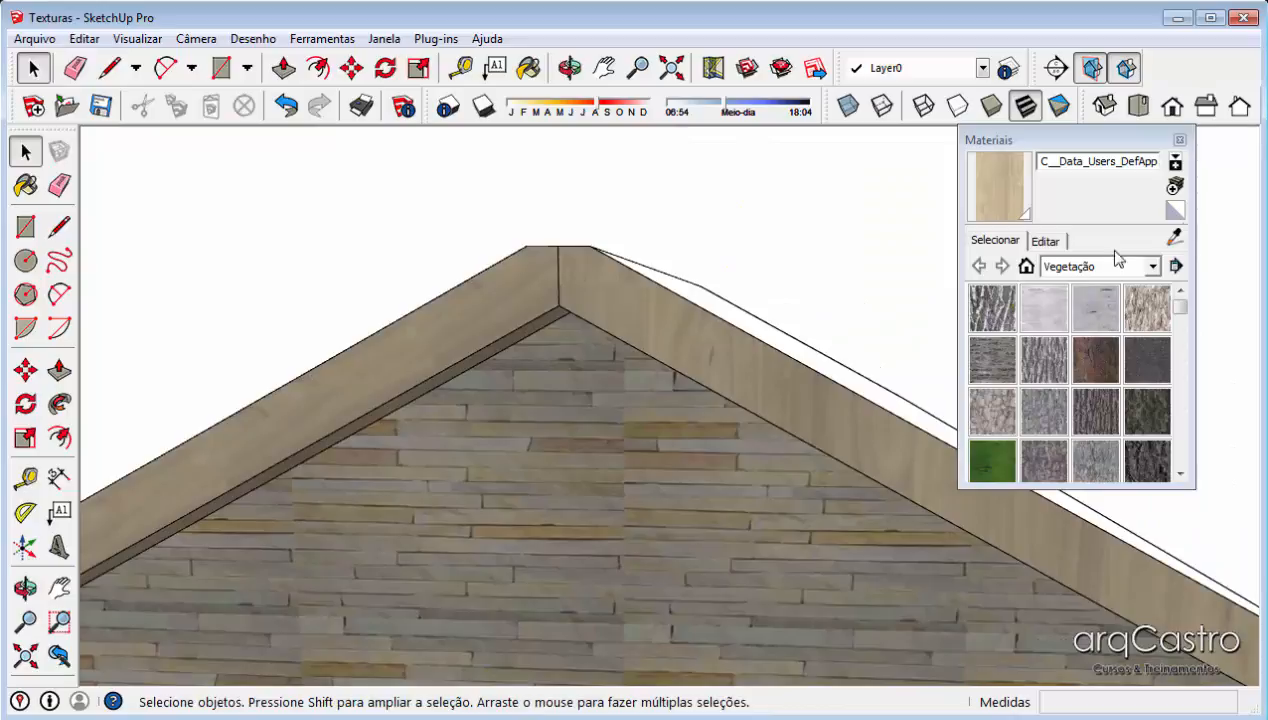
pyautogui.click(1175, 248)
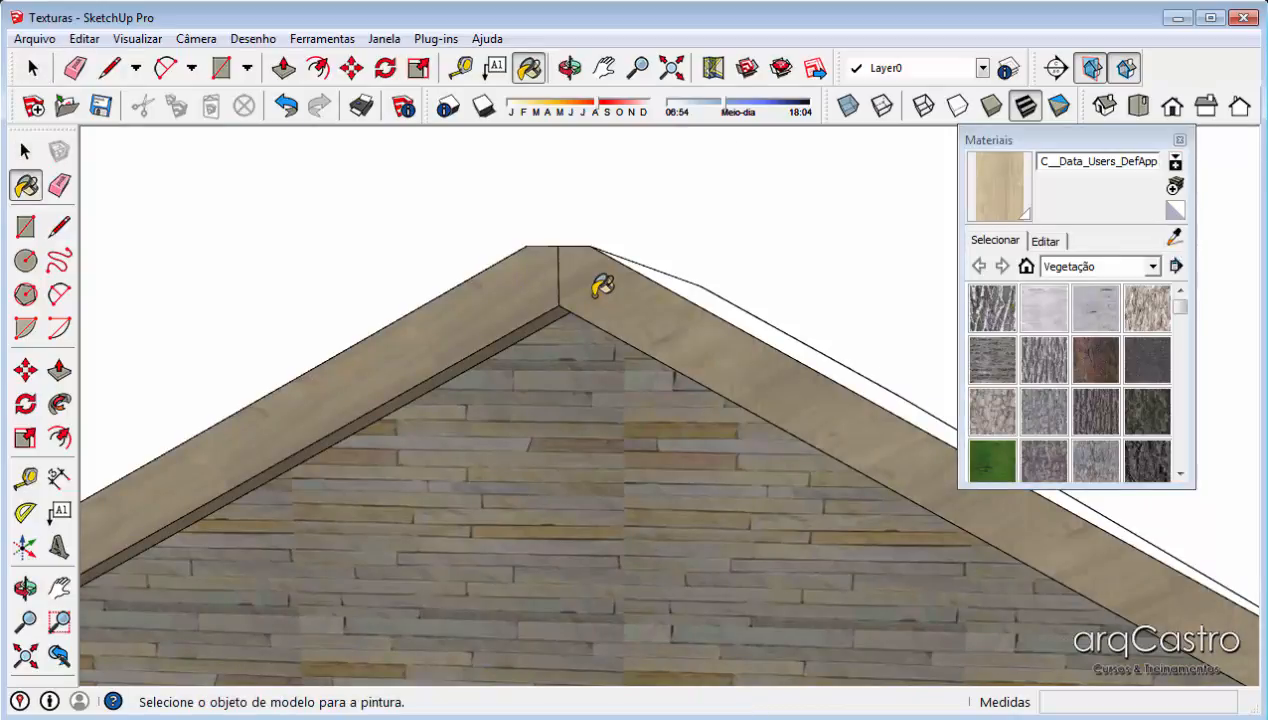
# - Reposition the wood texture on the right half of the front fascia, rotating it so the grain follows that slope
pyautogui.scroll(-1, 598, 295)
pyautogui.moveTo(598, 297); pyautogui.dragTo(741, 311, button='middle')
pyautogui.press('space')
pyautogui.scroll(3, 678, 322)
pyautogui.rightClick(678, 317)
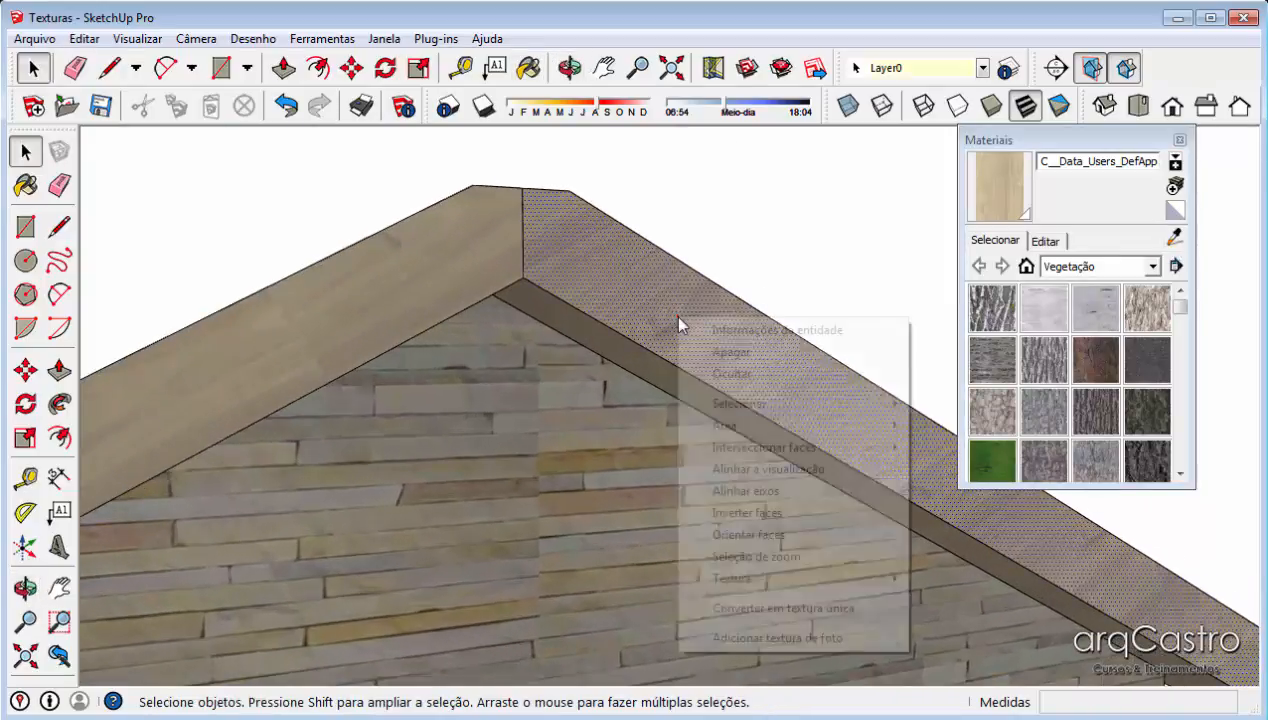
pyautogui.moveTo(730, 578)
pyautogui.click(985, 578)
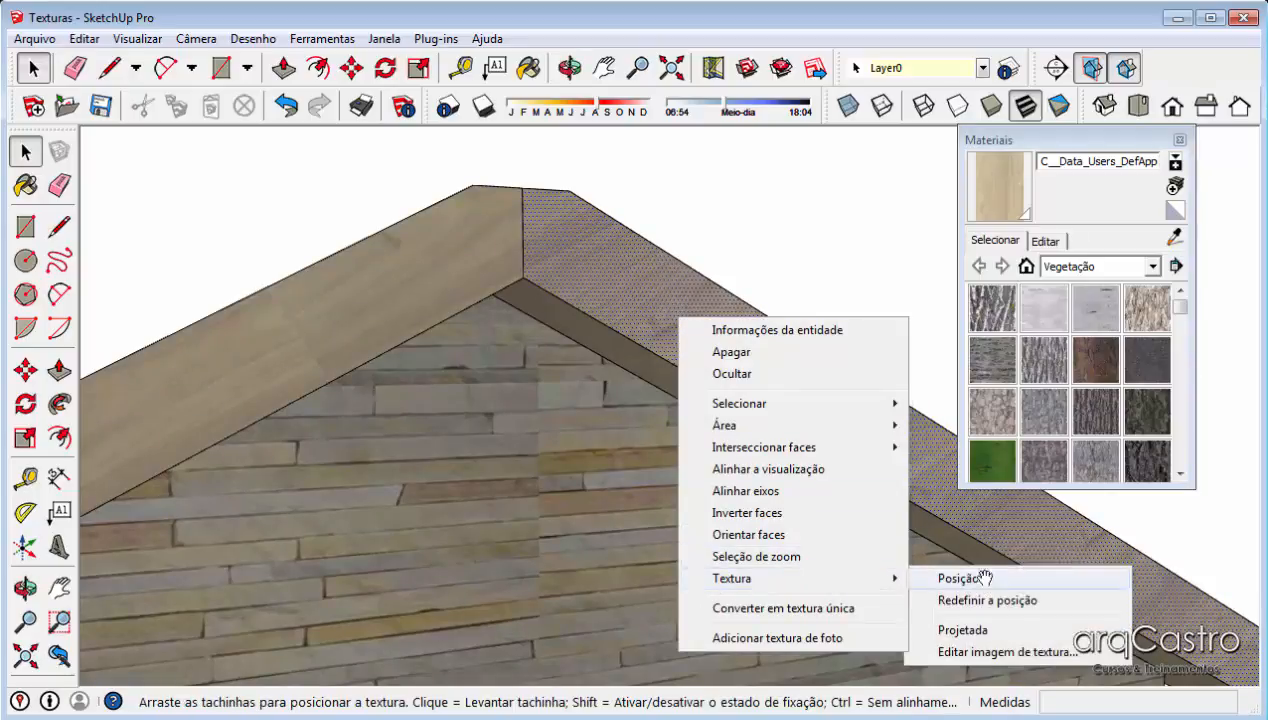
pyautogui.scroll(-3, 804, 396)
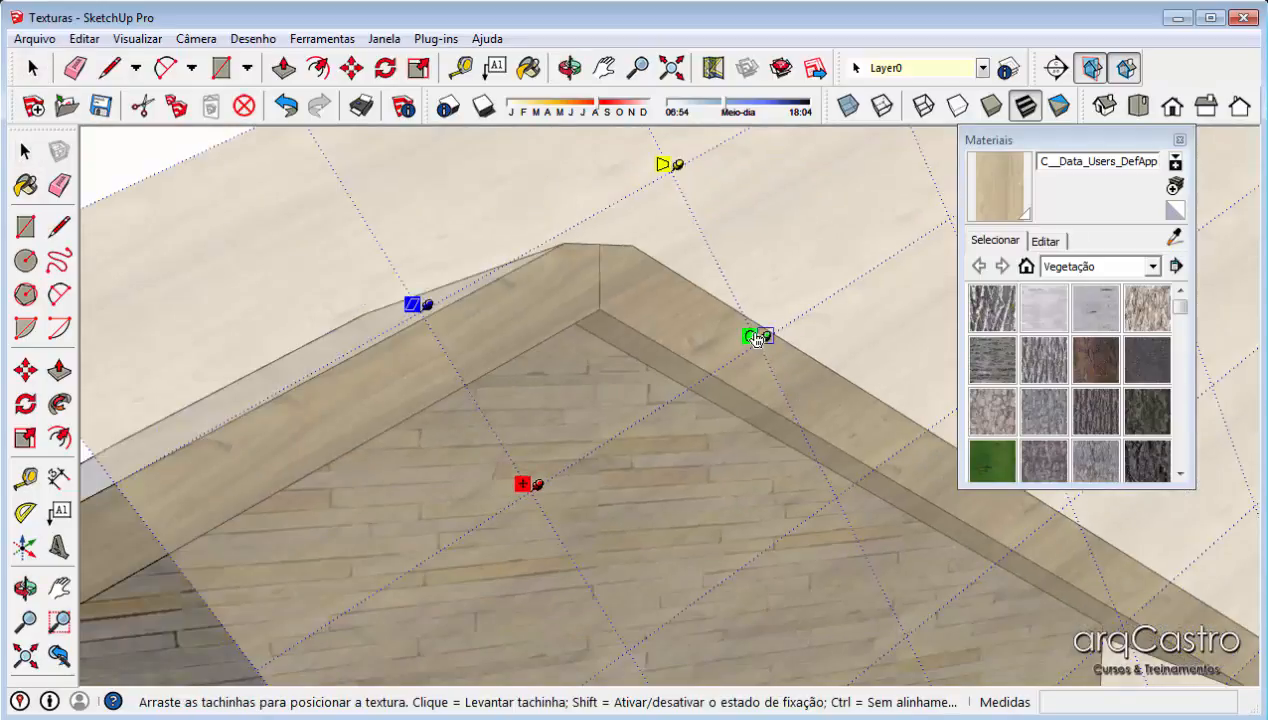
pyautogui.moveTo(753, 337); pyautogui.dragTo(929, 666)
pyautogui.click(889, 552)
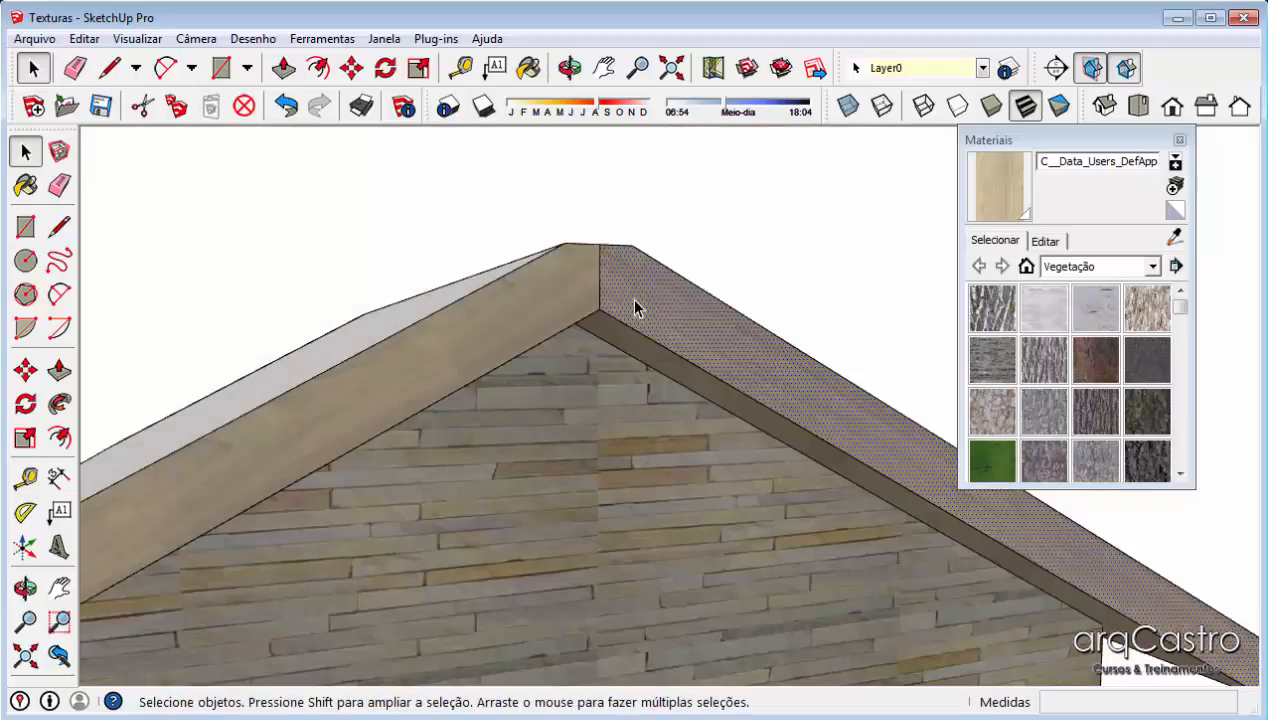
pyautogui.click(636, 179)
# - Reposition the wood texture on the side eave board above the brick wall so the grain runs along its length
pyautogui.scroll(-4, 636, 179)
pyautogui.moveTo(728, 345); pyautogui.dragTo(563, 302, button='middle')
pyautogui.click(563, 300)
pyautogui.rightClick(563, 300)
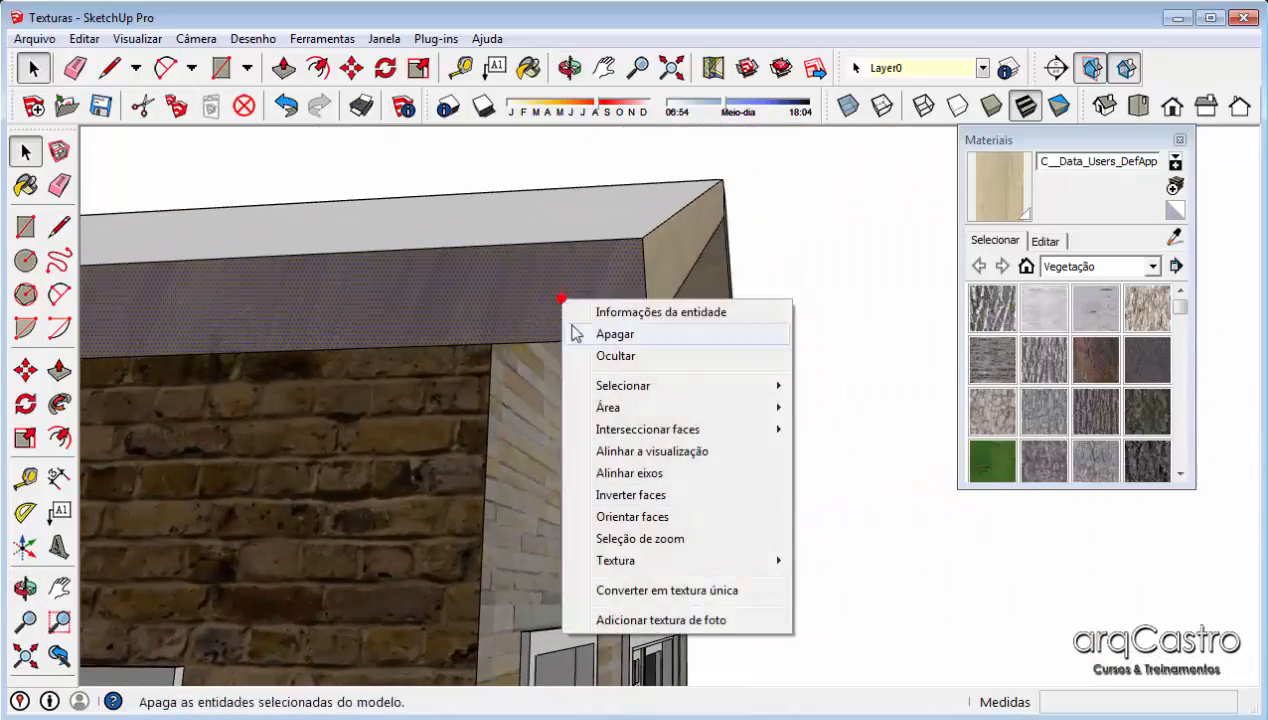
pyautogui.click(843, 561)
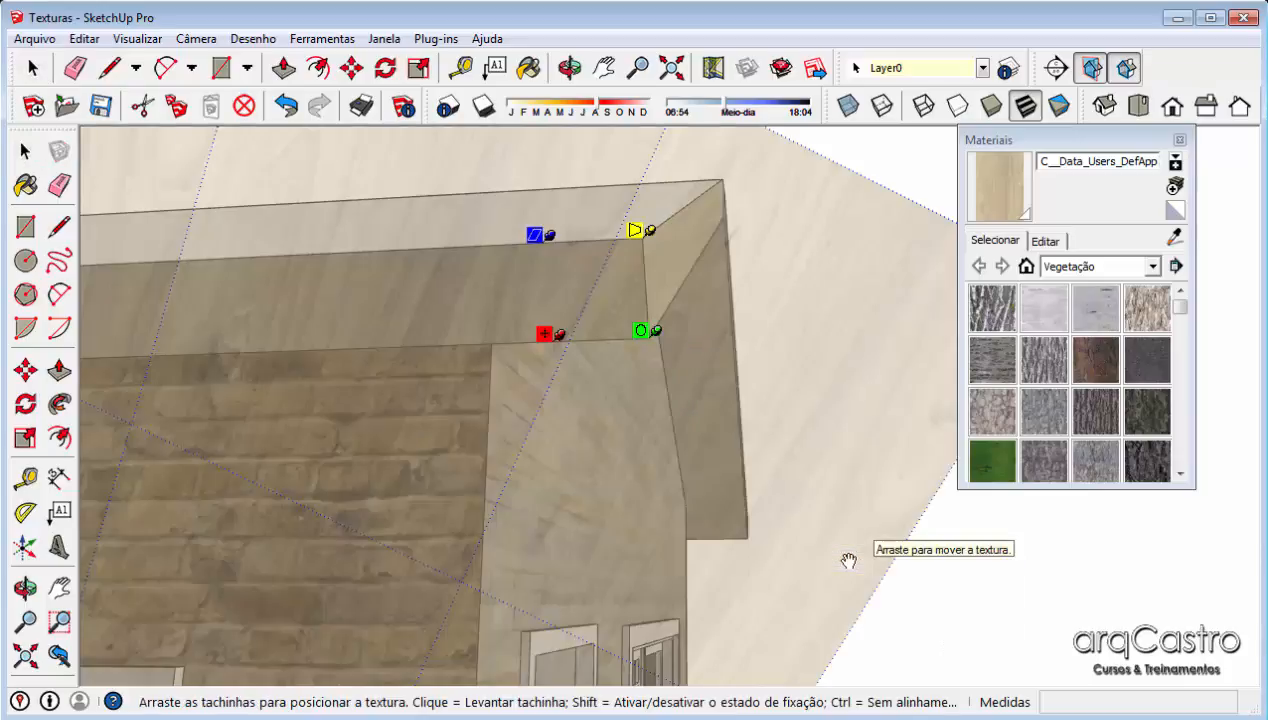
pyautogui.moveTo(633, 330); pyautogui.dragTo(390, 192)
pyautogui.press('Return')
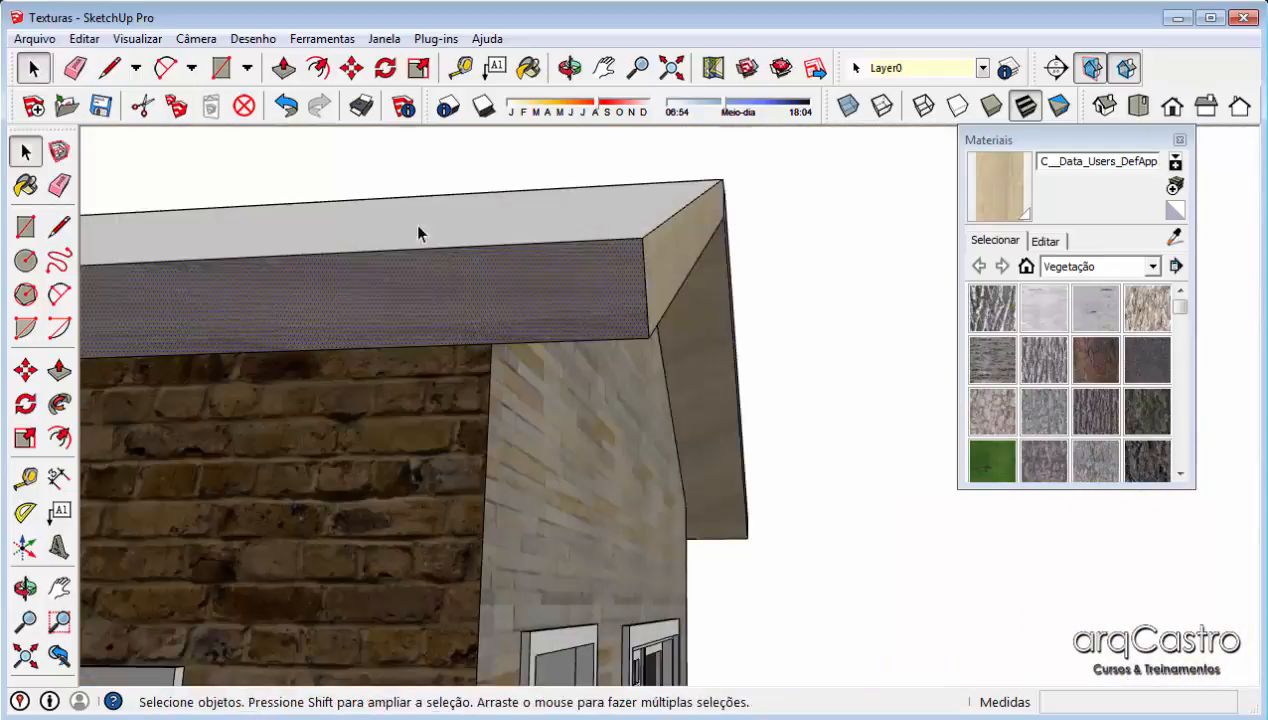
# - Sample the Concreto material from the walkway, paint the walkway's unpainted front edge with it, and close the materials window
pyautogui.click(560, 391)
pyautogui.moveTo(560, 391); pyautogui.dragTo(467, 388, button='middle')
pyautogui.scroll(-3, 371, 385)
pyautogui.scroll(2, 467, 388)
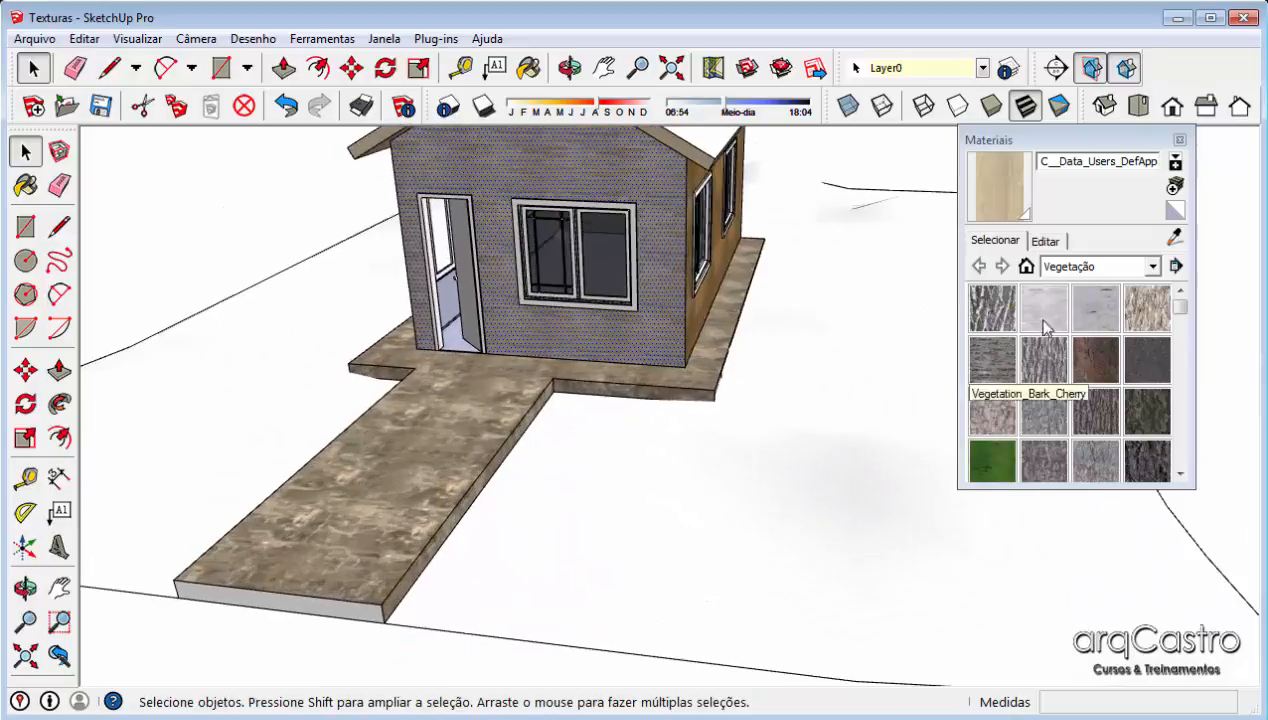
pyautogui.click(1164, 243)
pyautogui.click(358, 498)
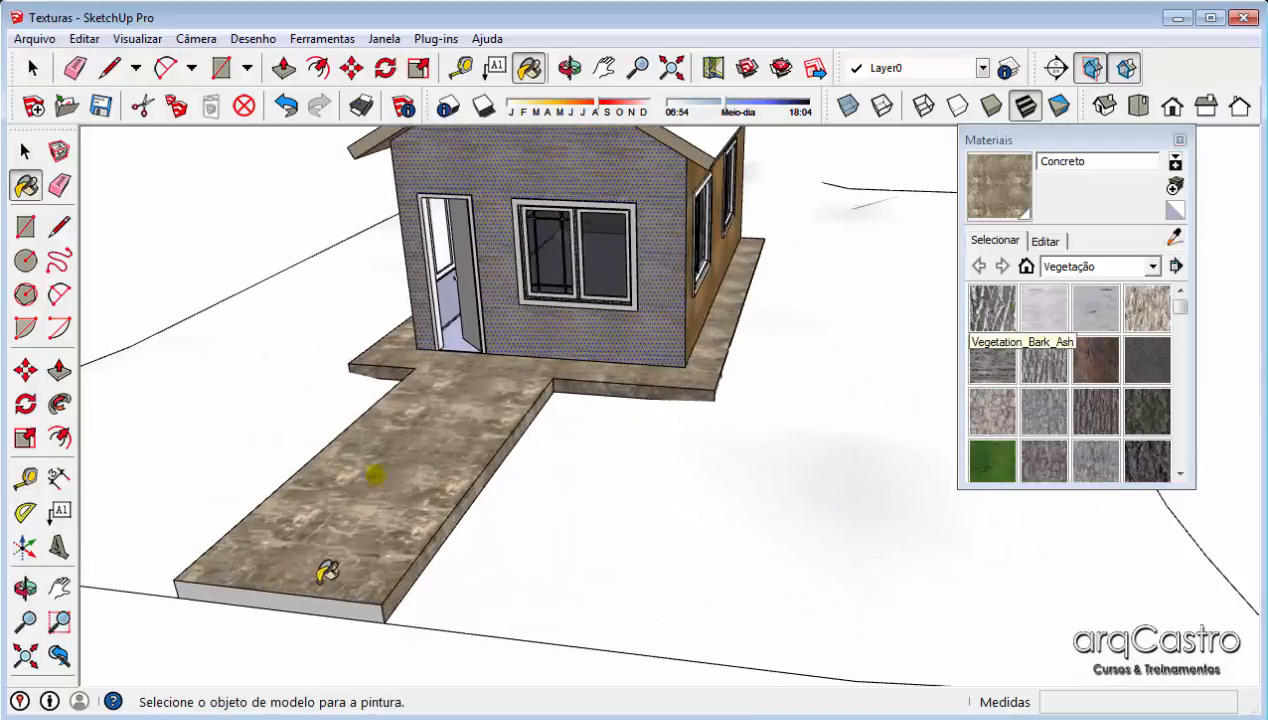
pyautogui.click(323, 590)
pyautogui.press('space')
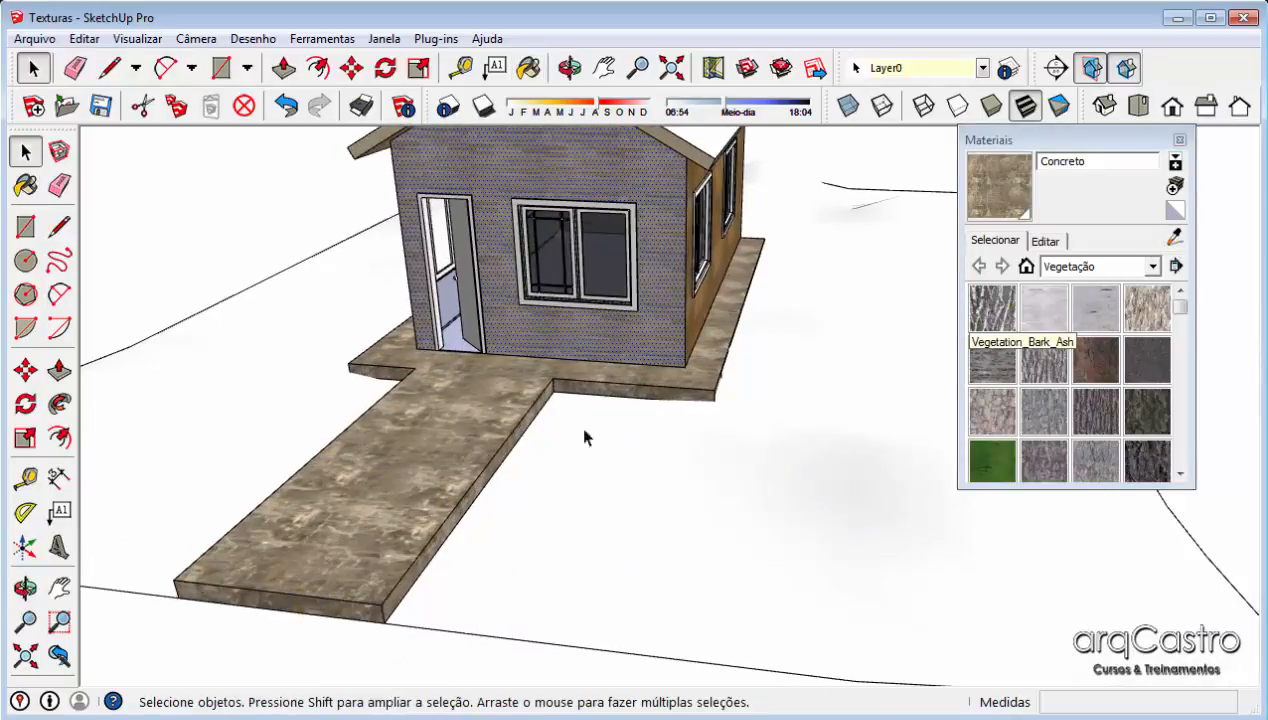
pyautogui.click(1181, 141)
# - Open the terrain group around the house for editing
pyautogui.scroll(3, 855, 459)
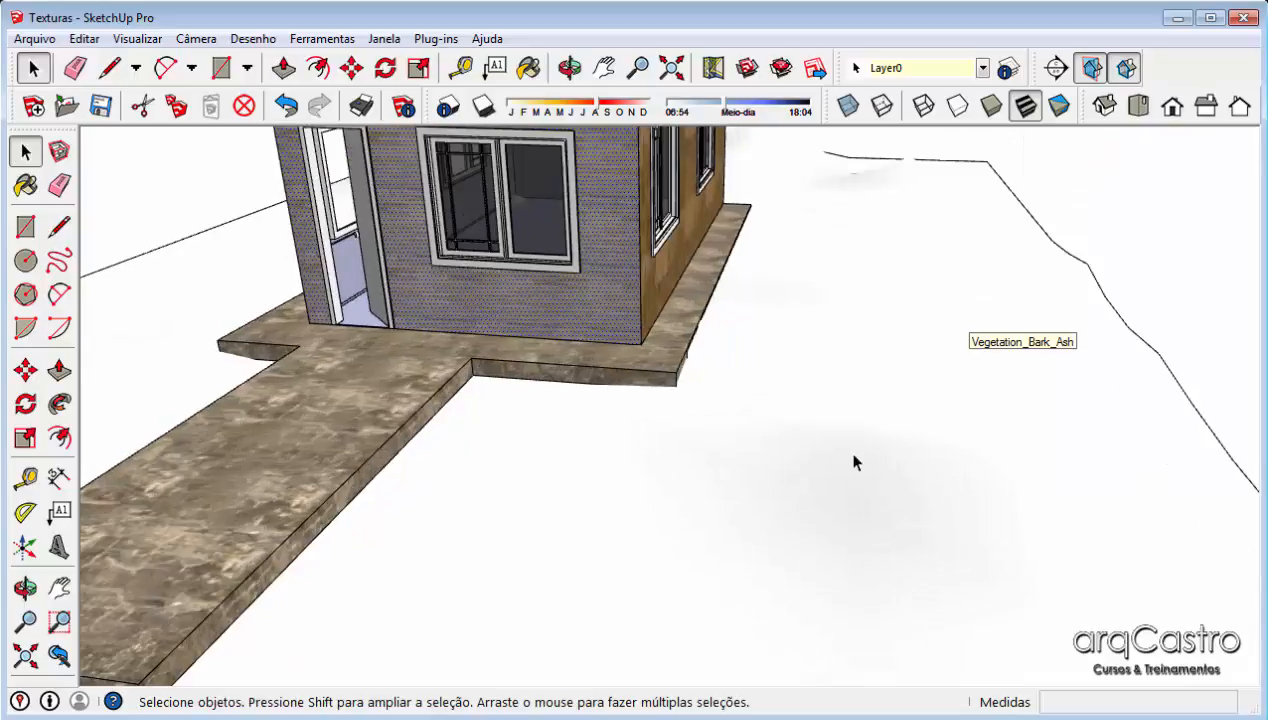
pyautogui.click(855, 459)
pyautogui.scroll(-4, 857, 455)
pyautogui.moveTo(877, 402); pyautogui.dragTo(690, 460, button='middle')
pyautogui.scroll(3, 695, 464)
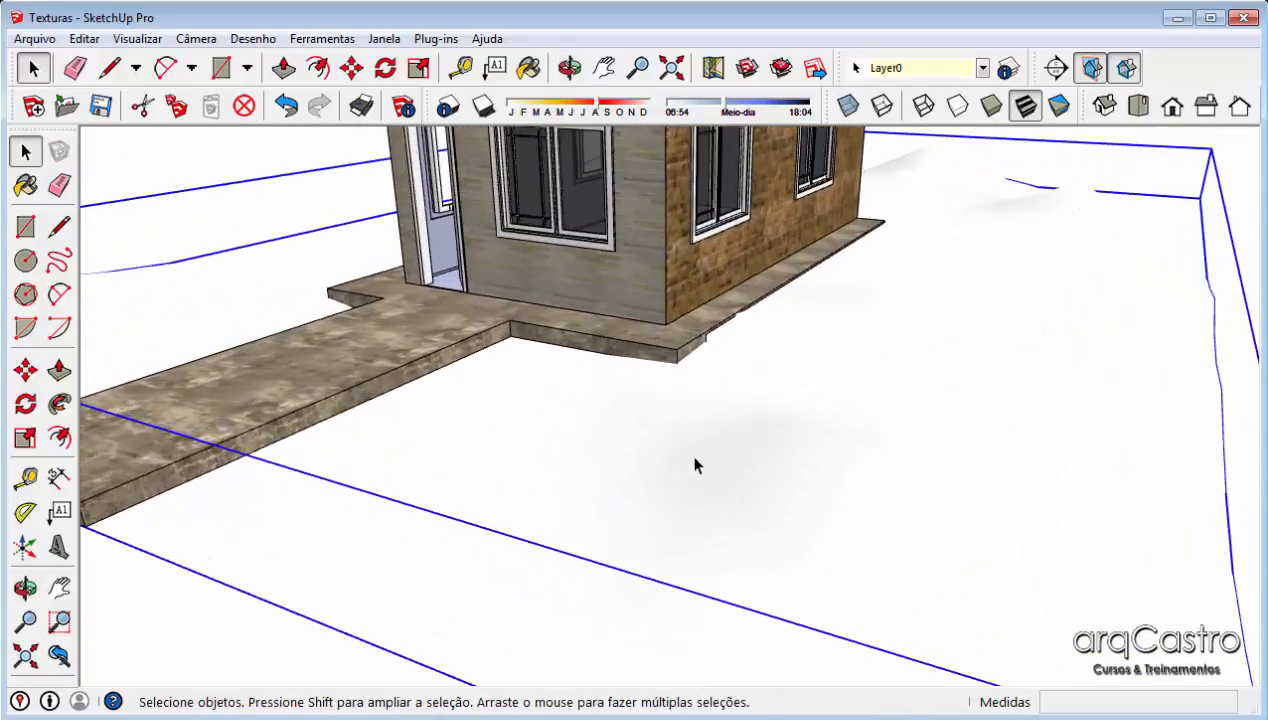
pyautogui.doubleClick(697, 465)
pyautogui.click(680, 425)
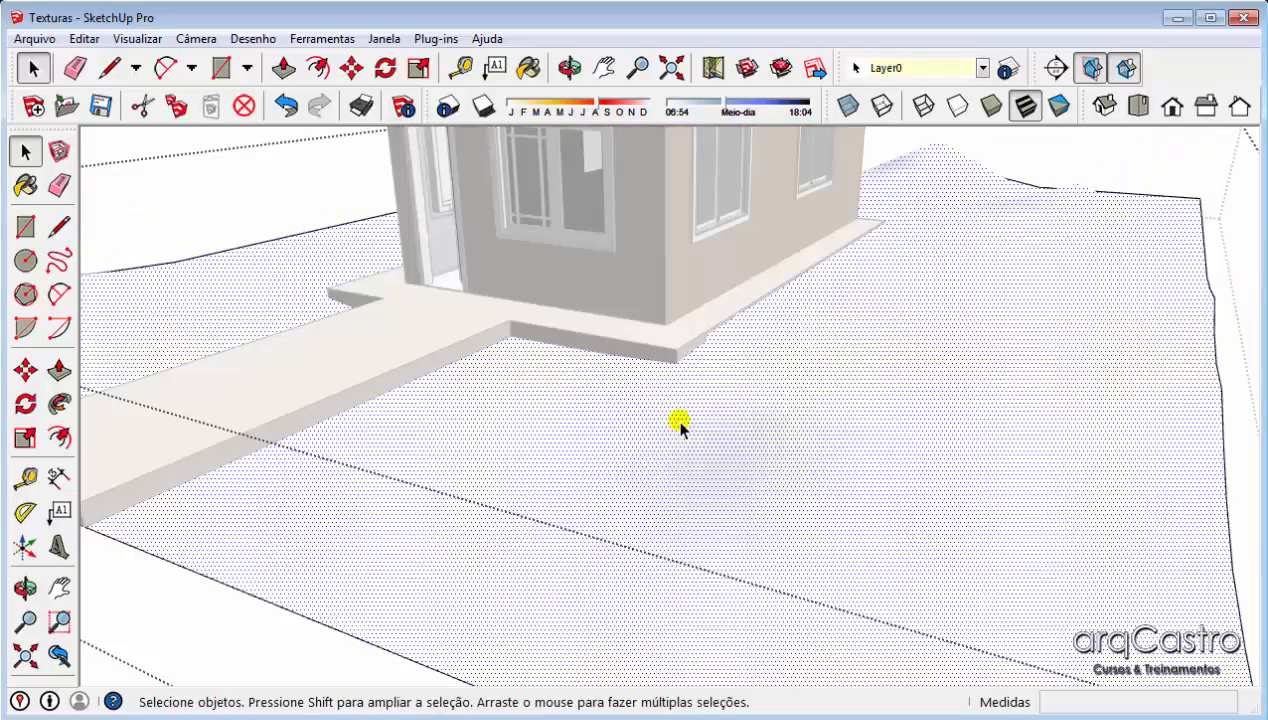
pyautogui.scroll(-1, 661, 400)
pyautogui.click(247, 222)
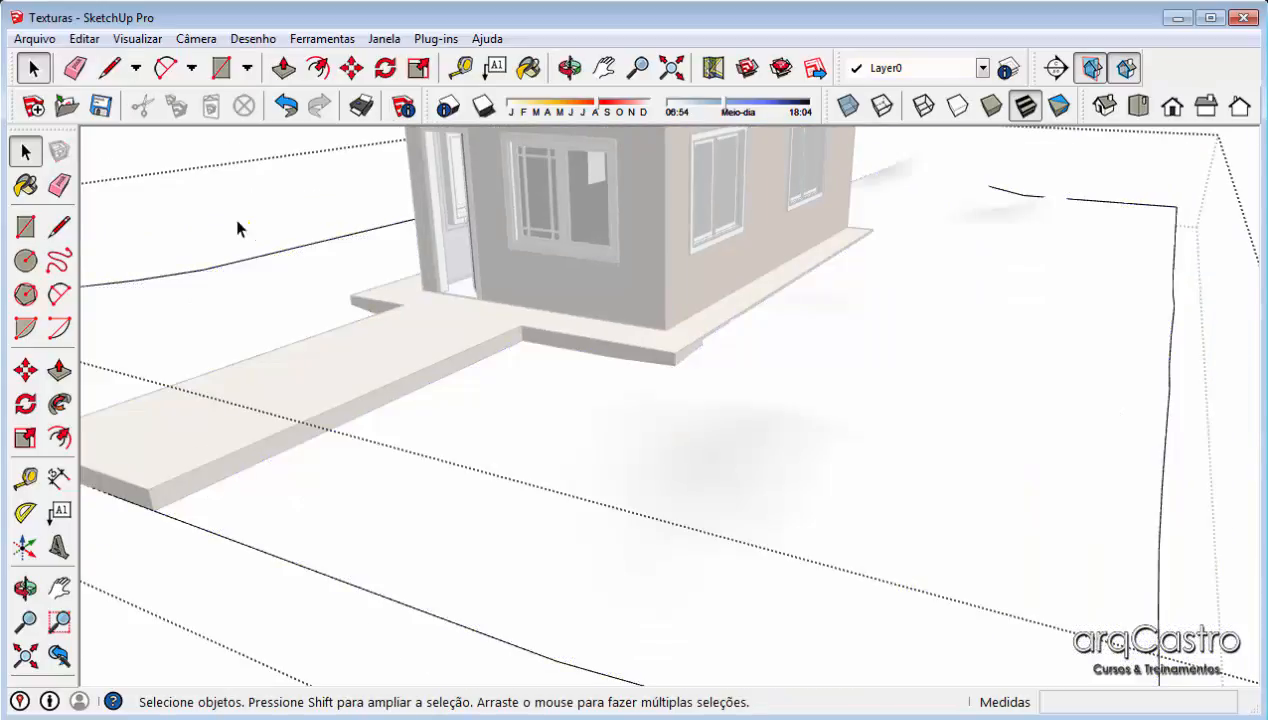
# - Start importing an image as a texture and browse to the Gramas folder inside Texturas > Vegetação
pyautogui.click(36, 39)
pyautogui.click(90, 328)
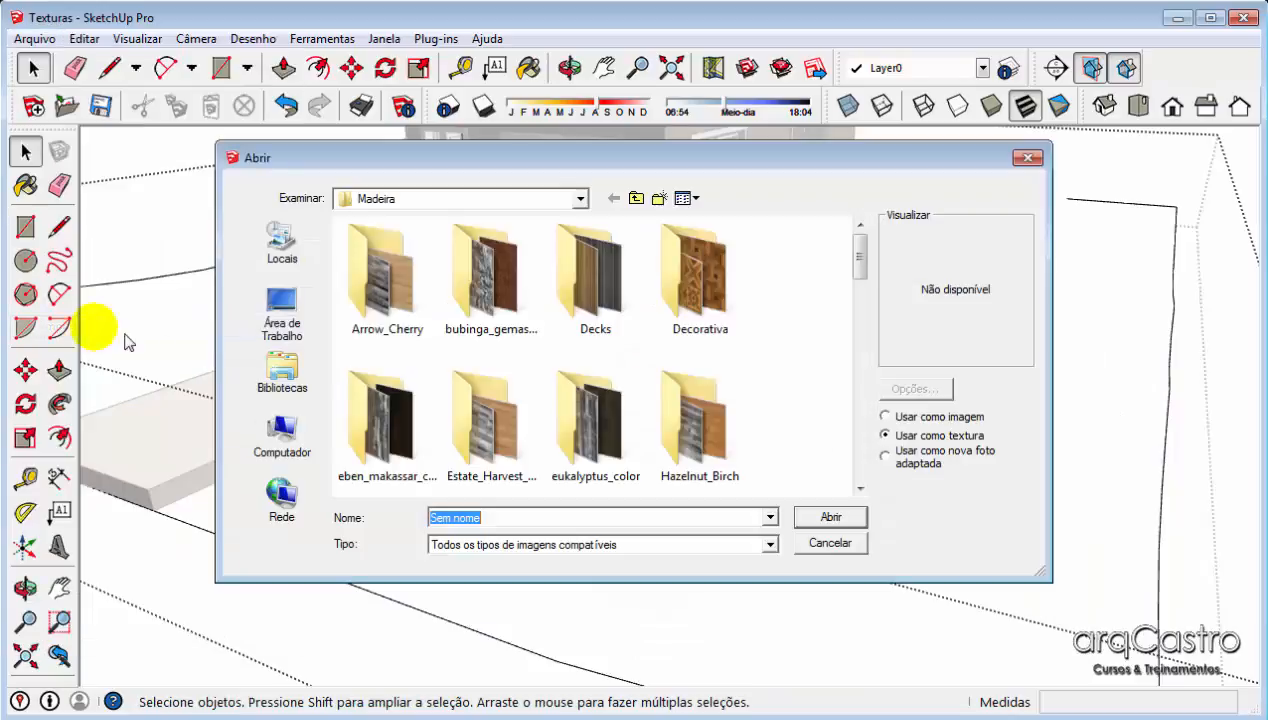
pyautogui.click(700, 278)
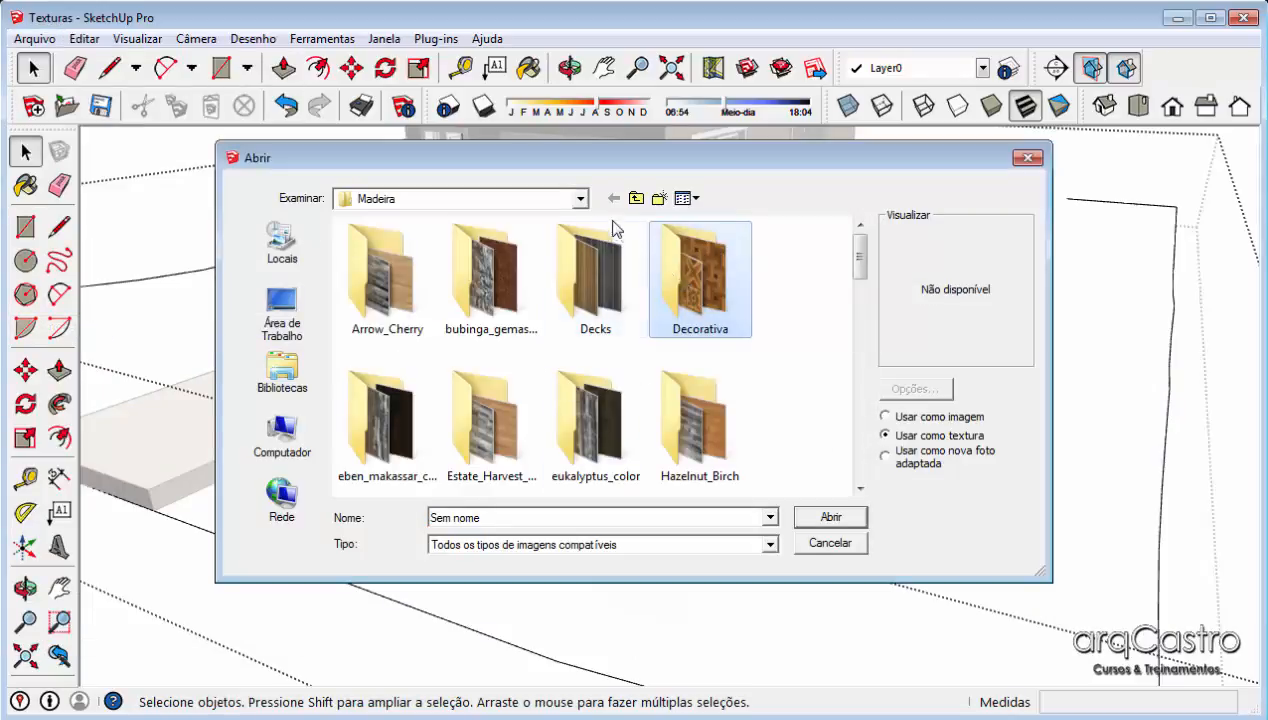
pyautogui.click(636, 198)
pyautogui.click(608, 445)
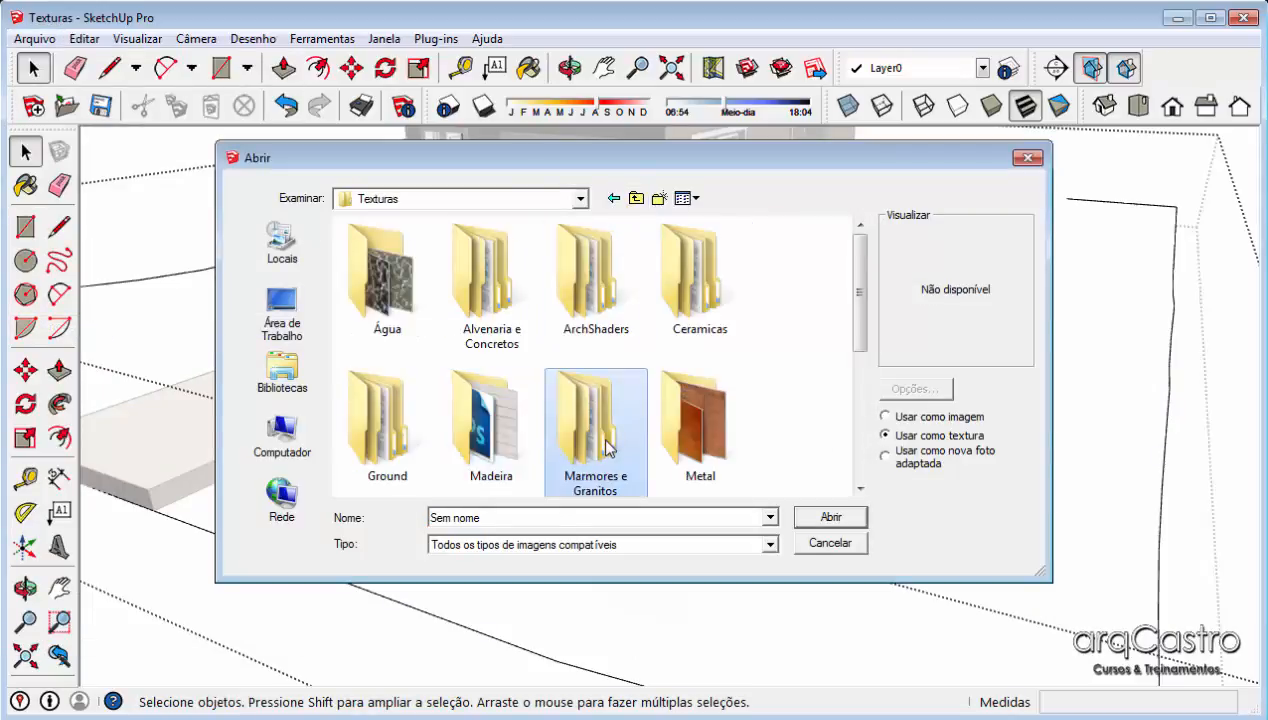
pyautogui.click(395, 425)
pyautogui.doubleClick(410, 414)
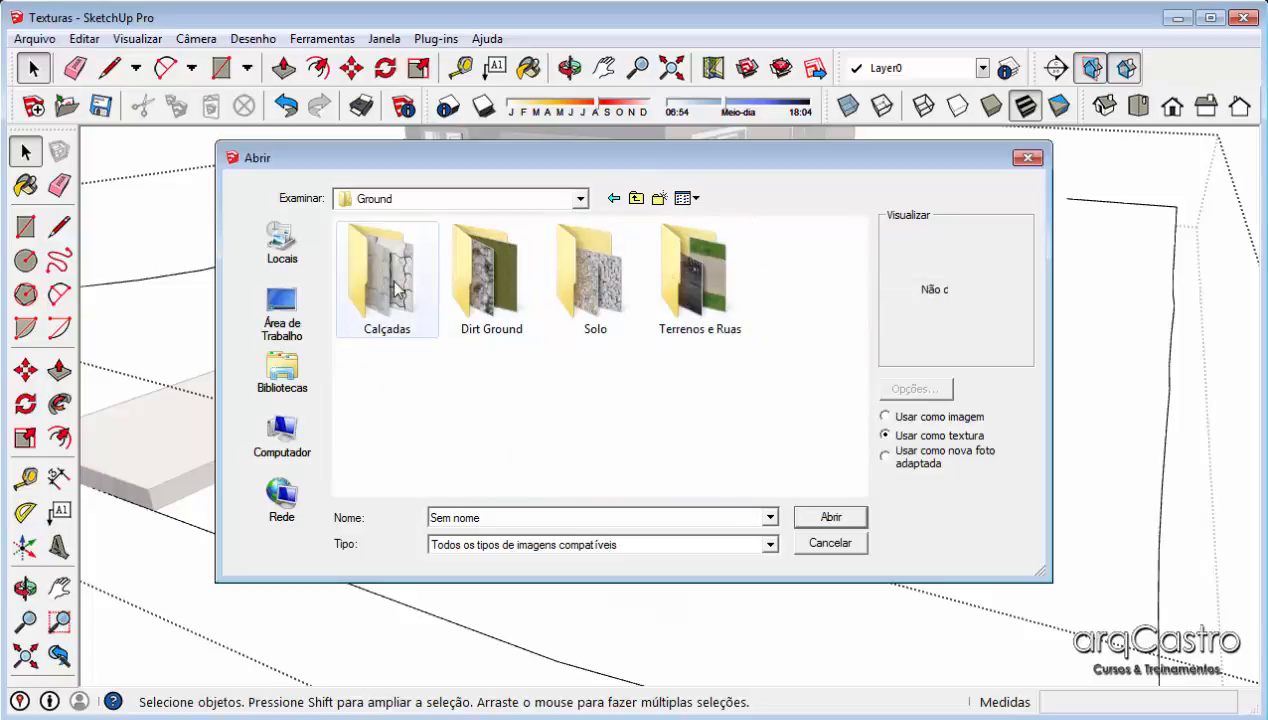
pyautogui.click(636, 198)
pyautogui.scroll(-5, 708, 447)
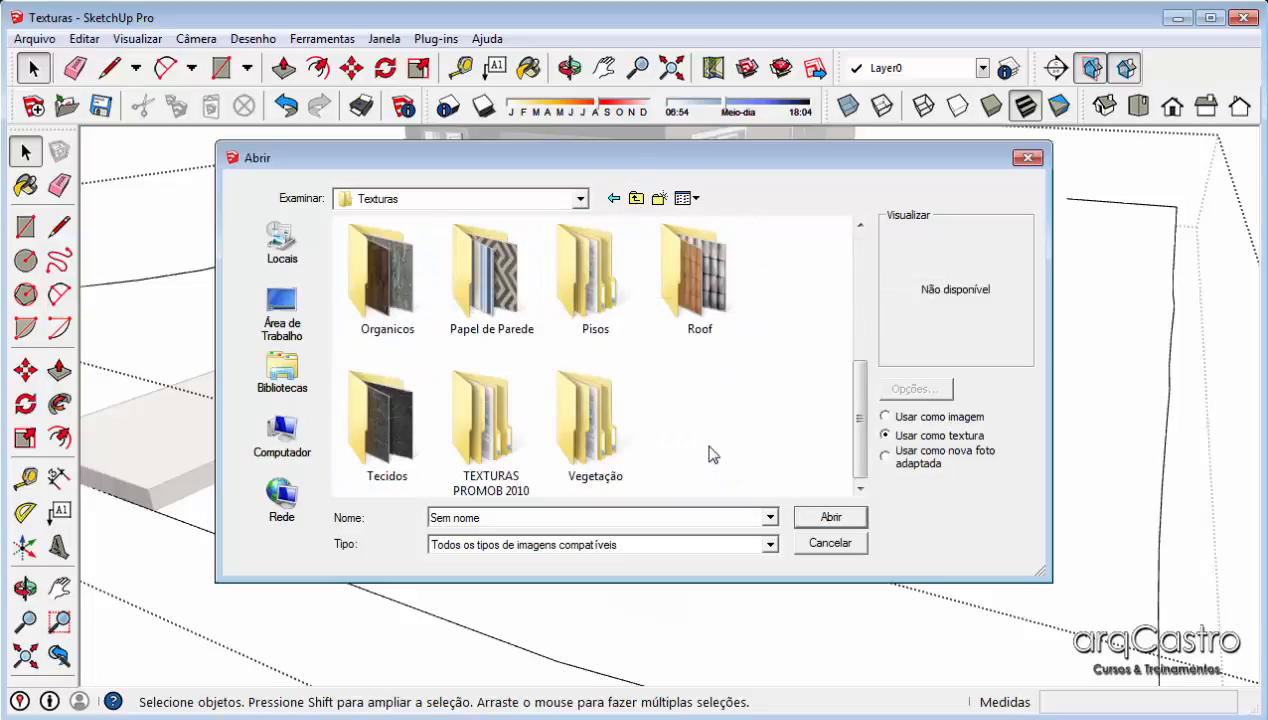
pyautogui.doubleClick(608, 436)
pyautogui.doubleClick(400, 305)
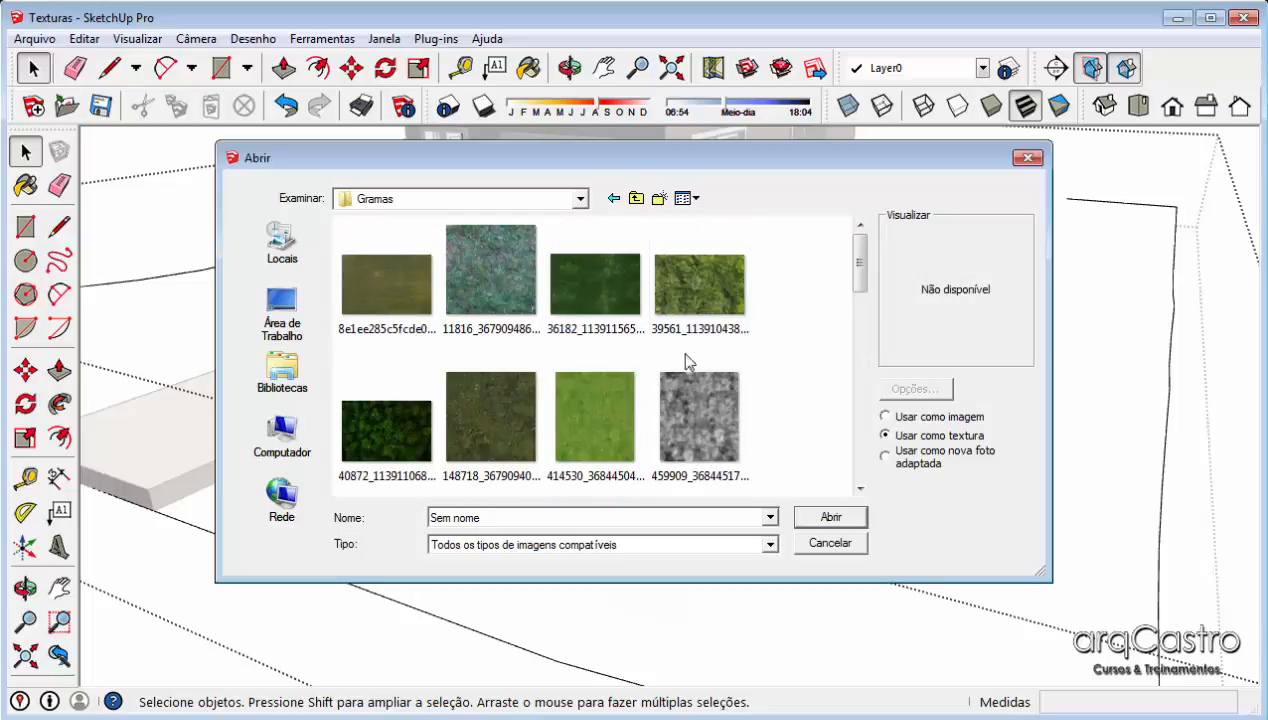
pyautogui.moveTo(857, 261); pyautogui.dragTo(858, 339)
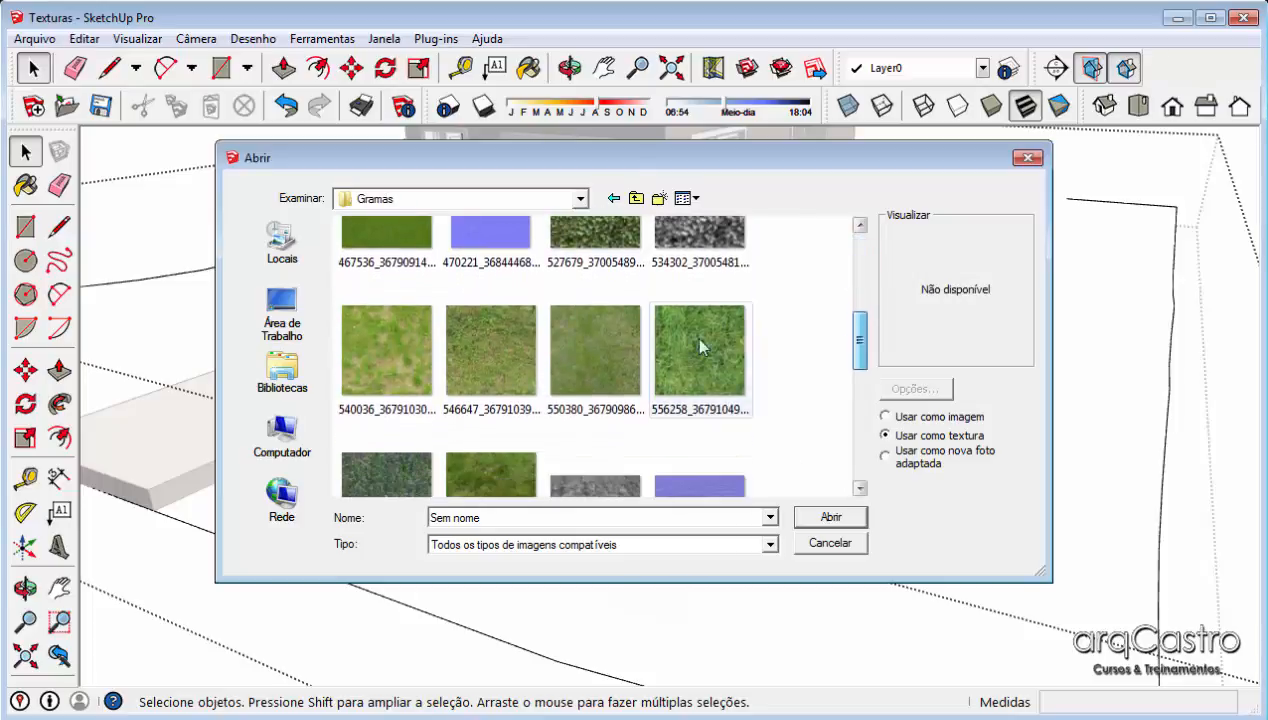
pyautogui.click(422, 358)
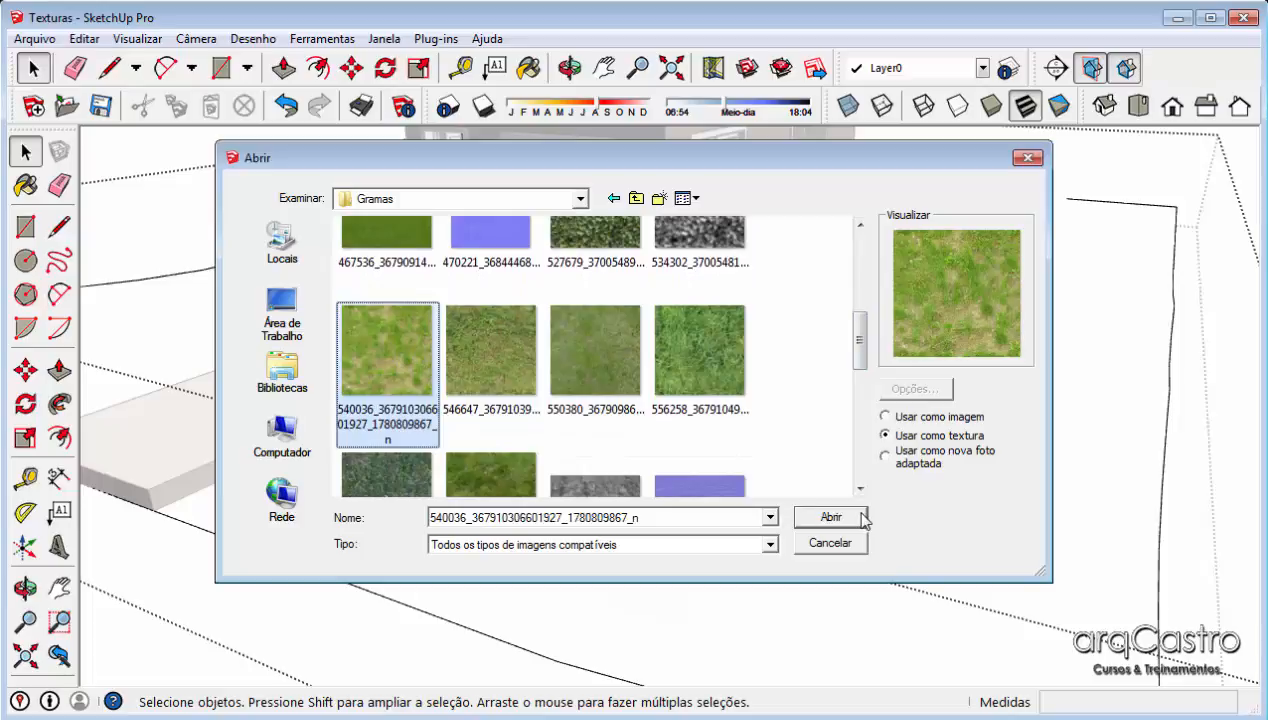
pyautogui.click(831, 516)
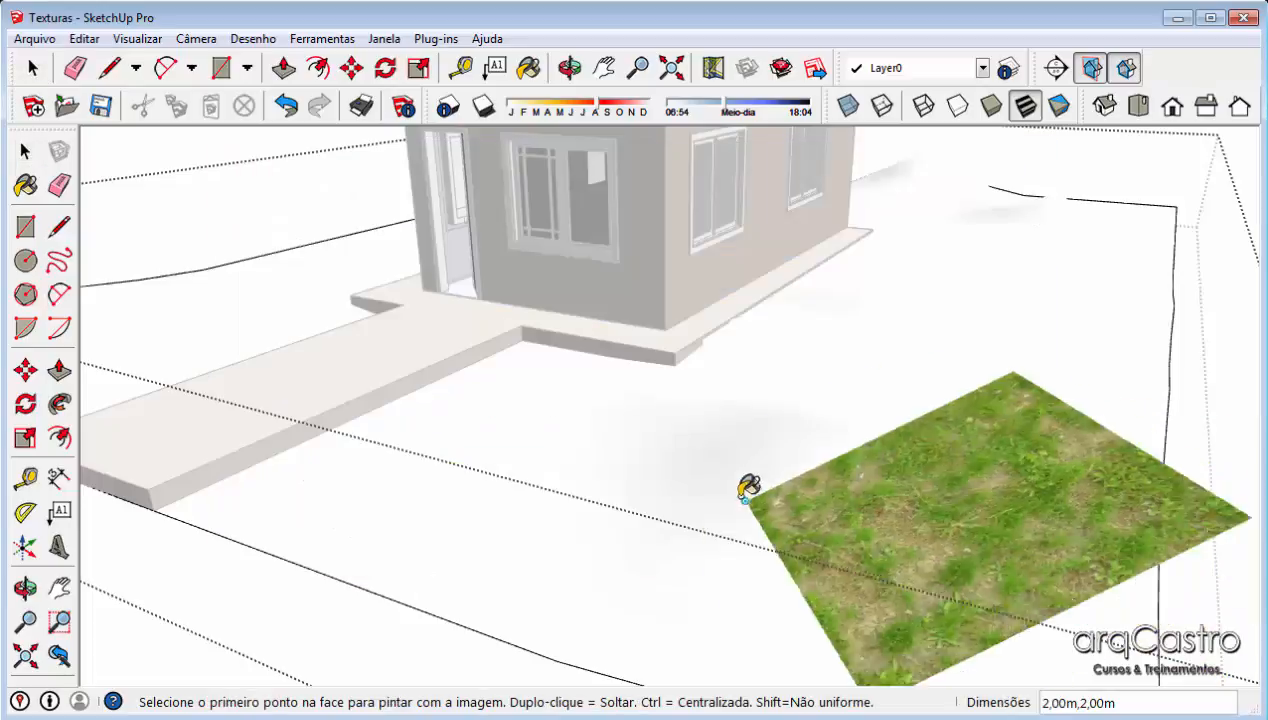
pyautogui.click(629, 446)
pyautogui.click(893, 393)
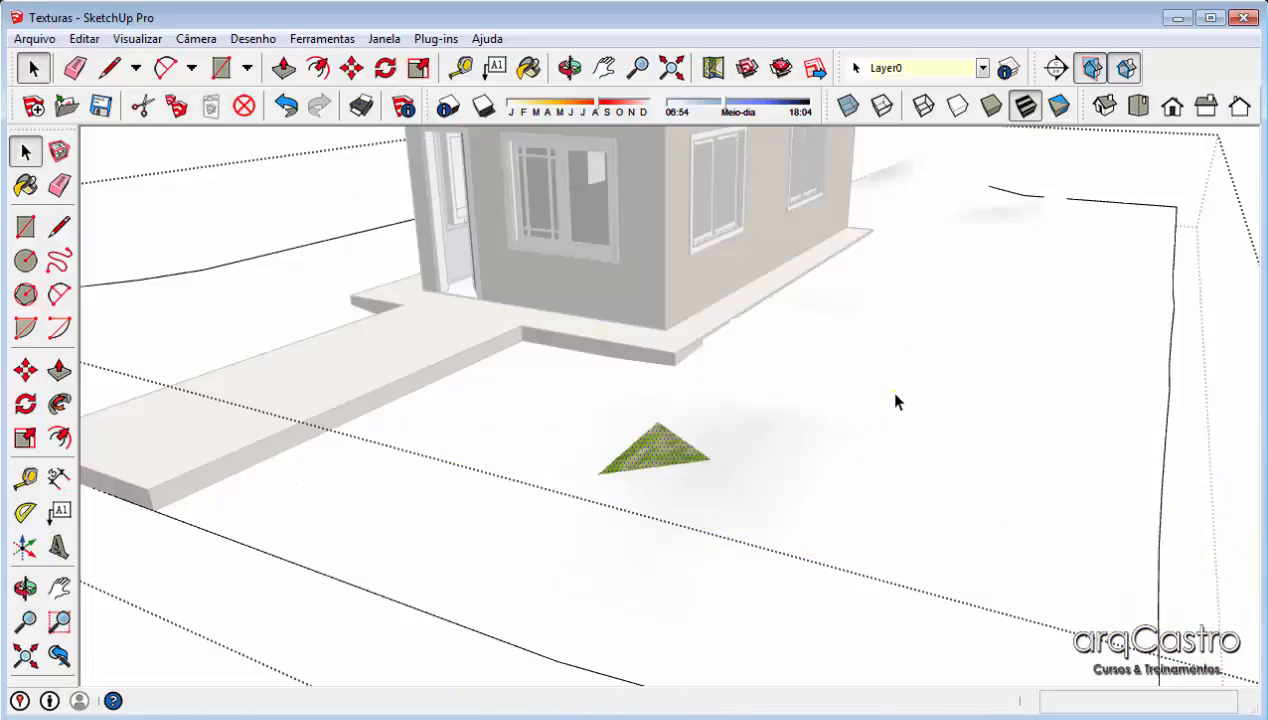
# - Sample the grass material from the textured terrain triangle as the current paint material
pyautogui.moveTo(658, 446)
pyautogui.mouseDown(button='middle')
pyautogui.moveTo(707, 504)
pyautogui.moveTo(678, 438)
pyautogui.moveTo(727, 439)
pyautogui.mouseUp(button='middle')
pyautogui.scroll(2, 730, 439)
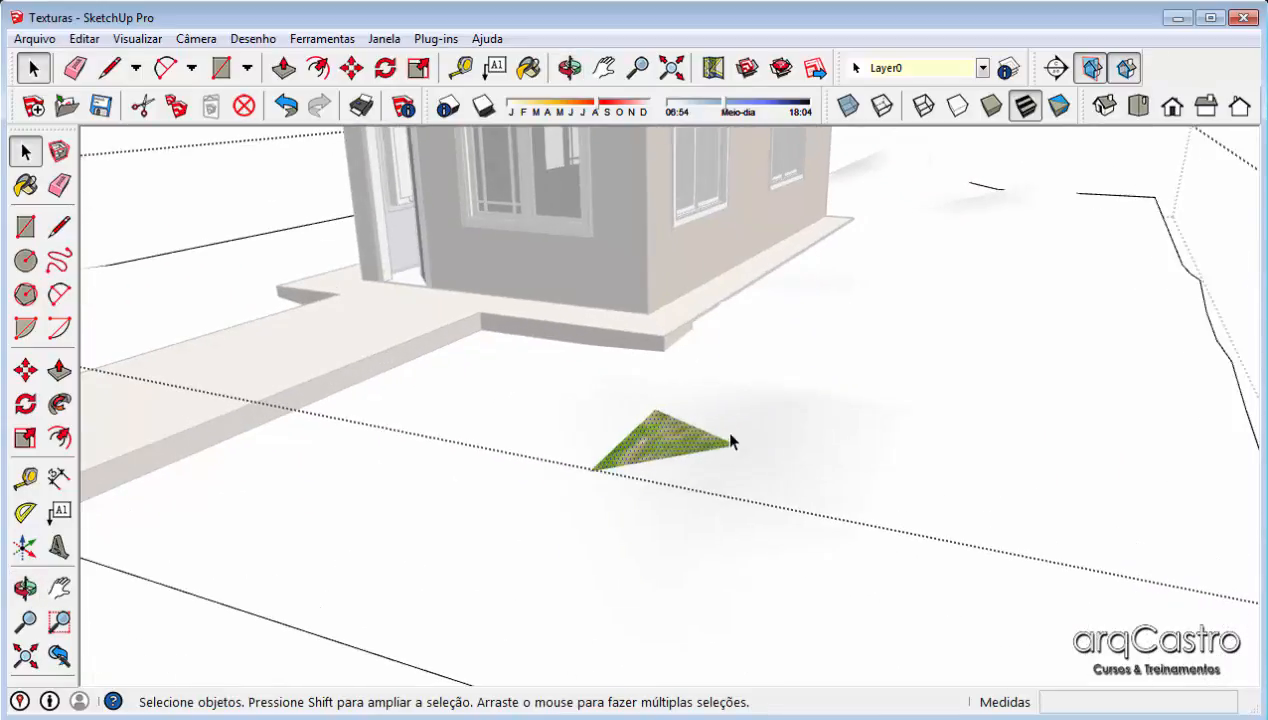
pyautogui.press('b')
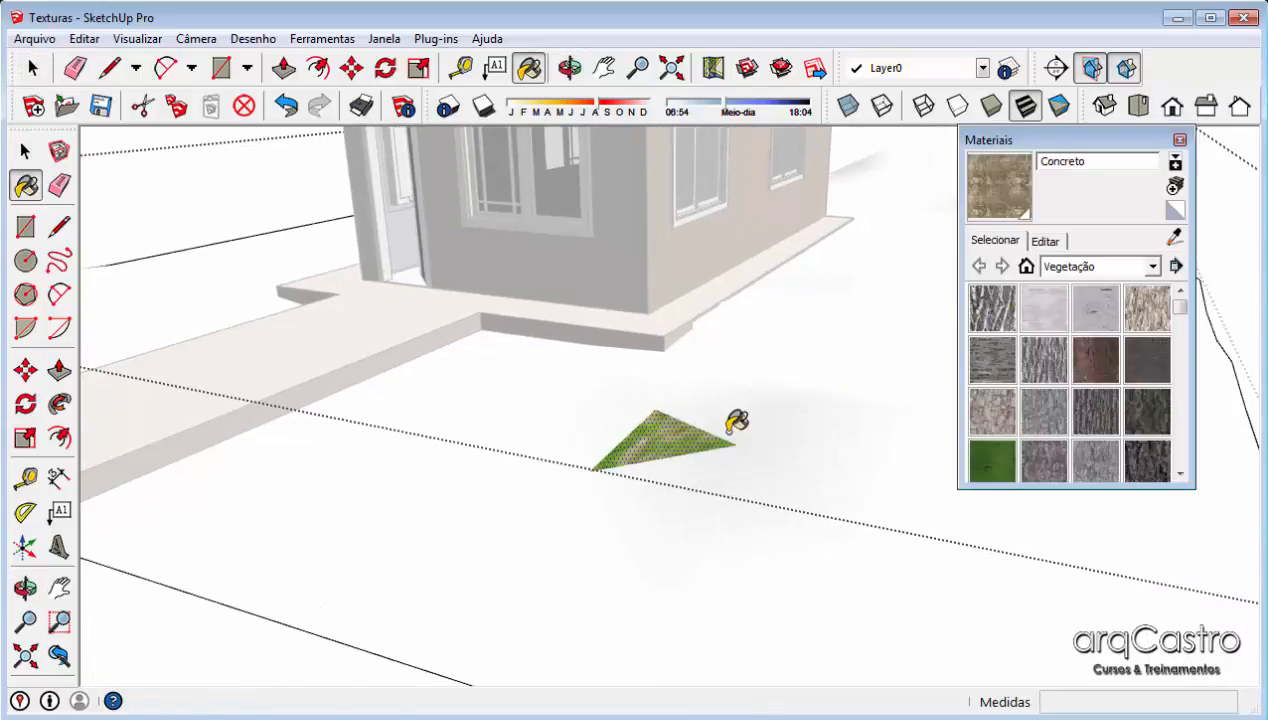
pyautogui.click(1175, 237)
pyautogui.click(679, 415)
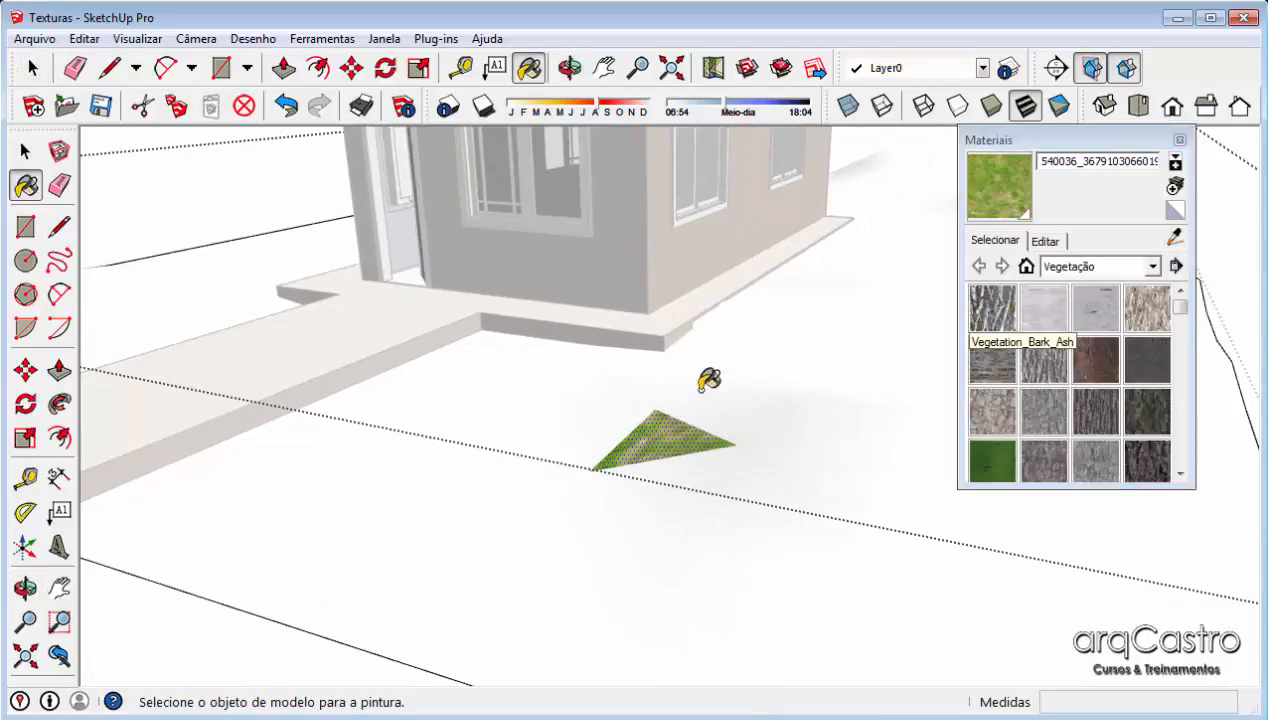
# - Paint the terrain around the house with the sampled grass material and collapse the Materials window
pyautogui.click(705, 377)
pyautogui.scroll(-1, 705, 377)
pyautogui.scroll(-2, 708, 378)
pyautogui.press('space')
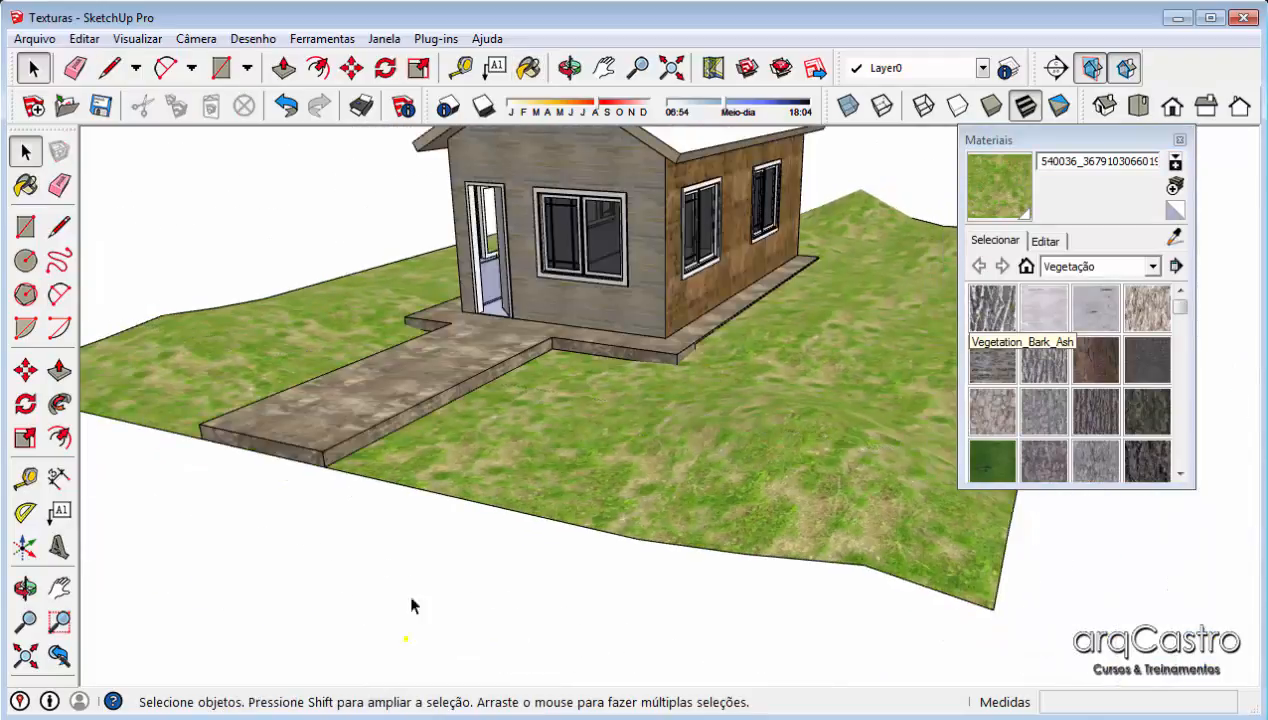
pyautogui.moveTo(413, 603); pyautogui.dragTo(550, 666, button='middle')
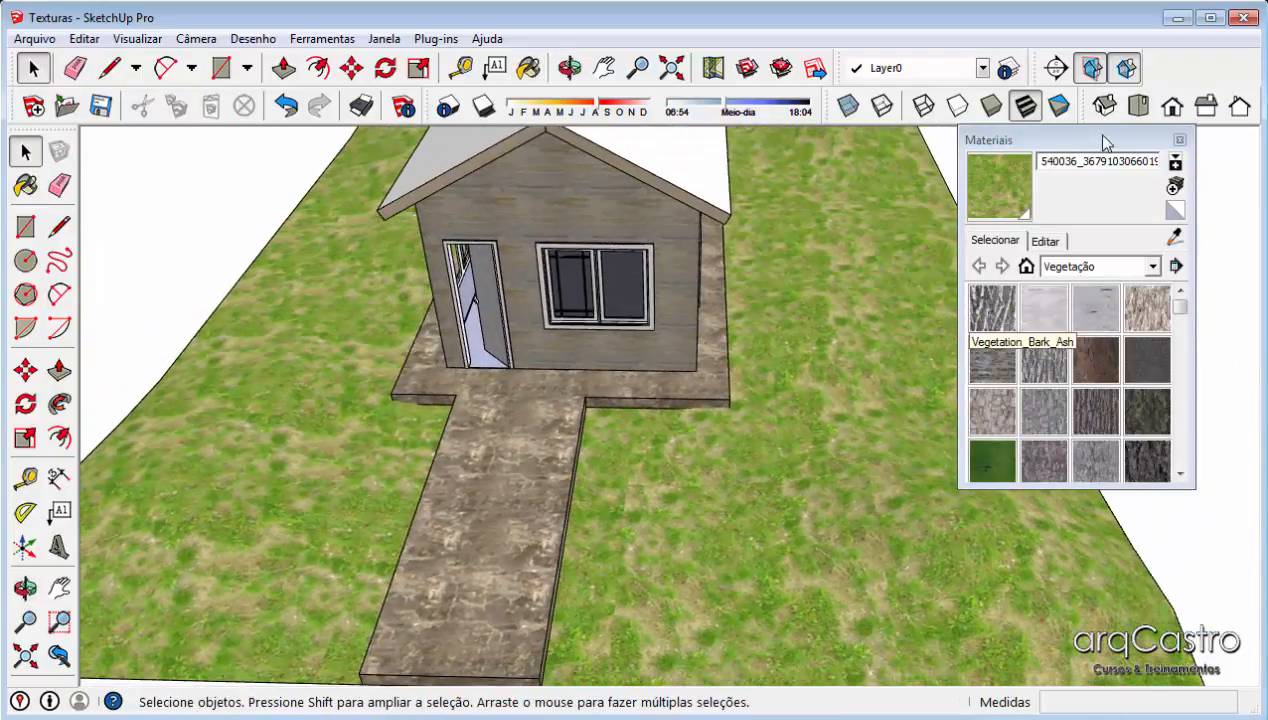
pyautogui.click(1106, 143)
# - Examine the grass around the house and the concrete texture on the front walkway up close
pyautogui.moveTo(781, 419); pyautogui.dragTo(600, 621, button='middle')
pyautogui.scroll(3, 772, 483)
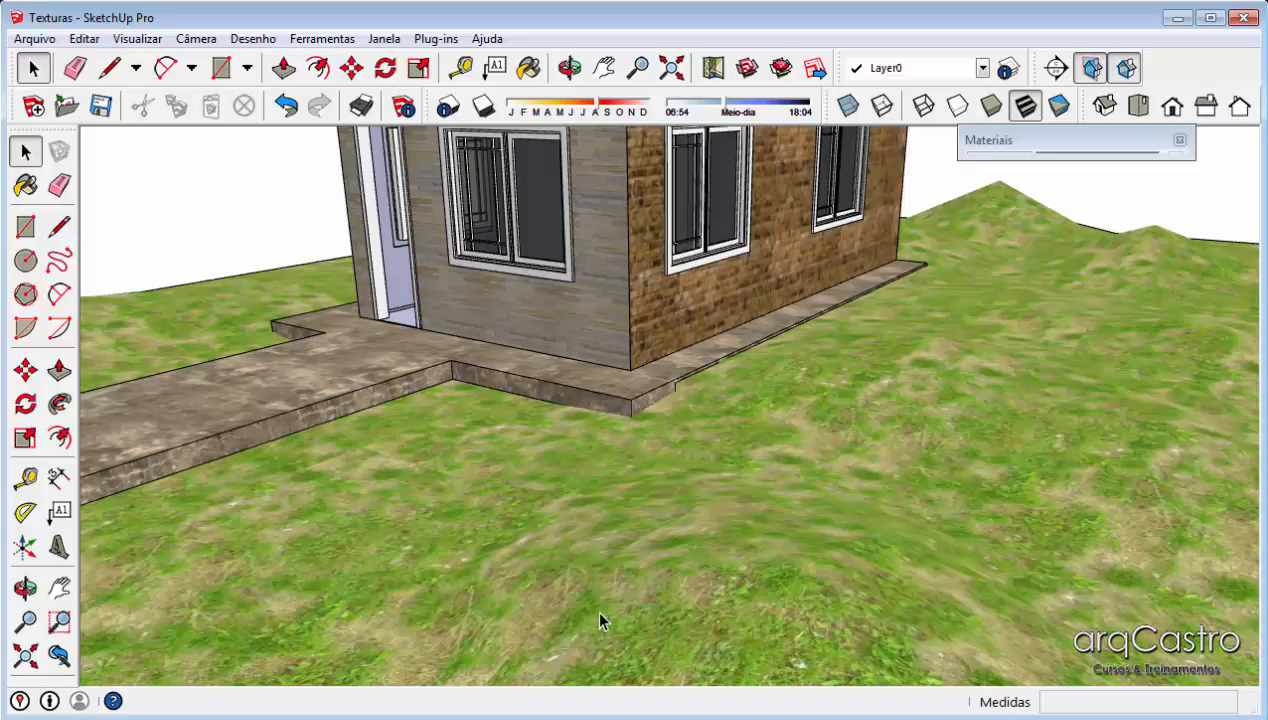
pyautogui.moveTo(478, 354); pyautogui.dragTo(840, 298, button='middle')
pyautogui.scroll(4, 580, 322)
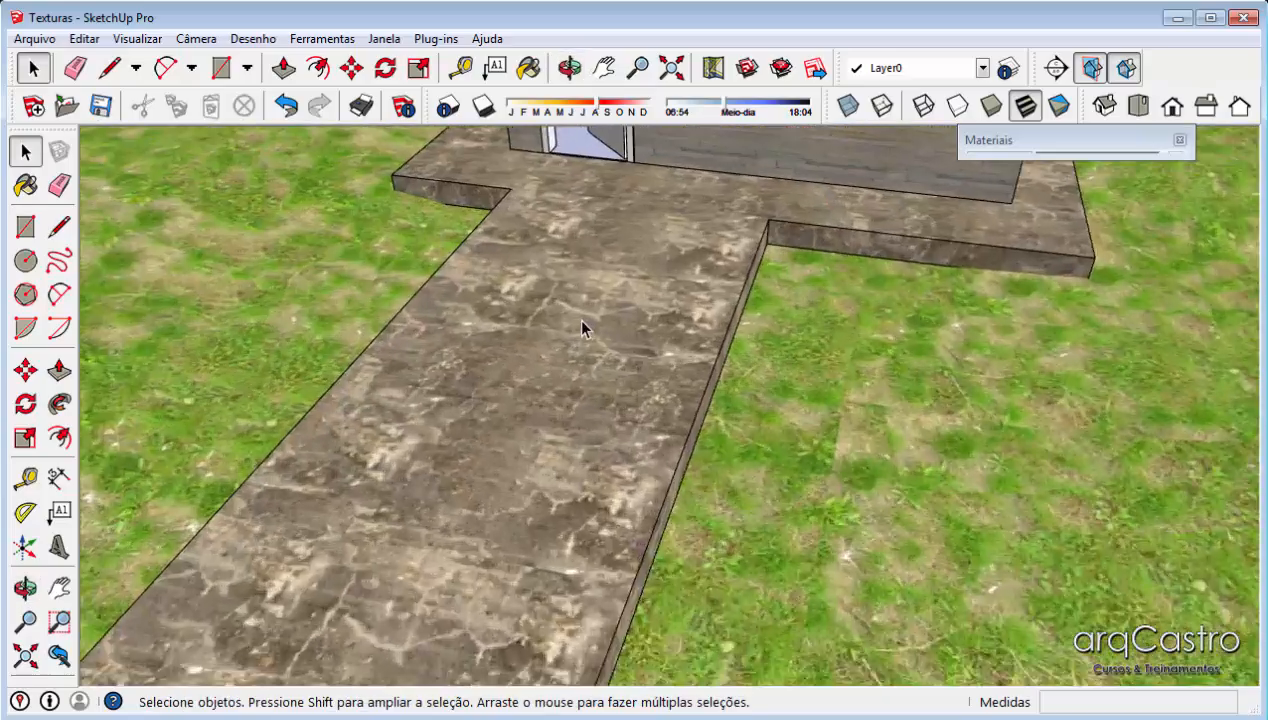
pyautogui.click(357, 258)
pyautogui.moveTo(357, 258); pyautogui.dragTo(475, 290, button='middle')
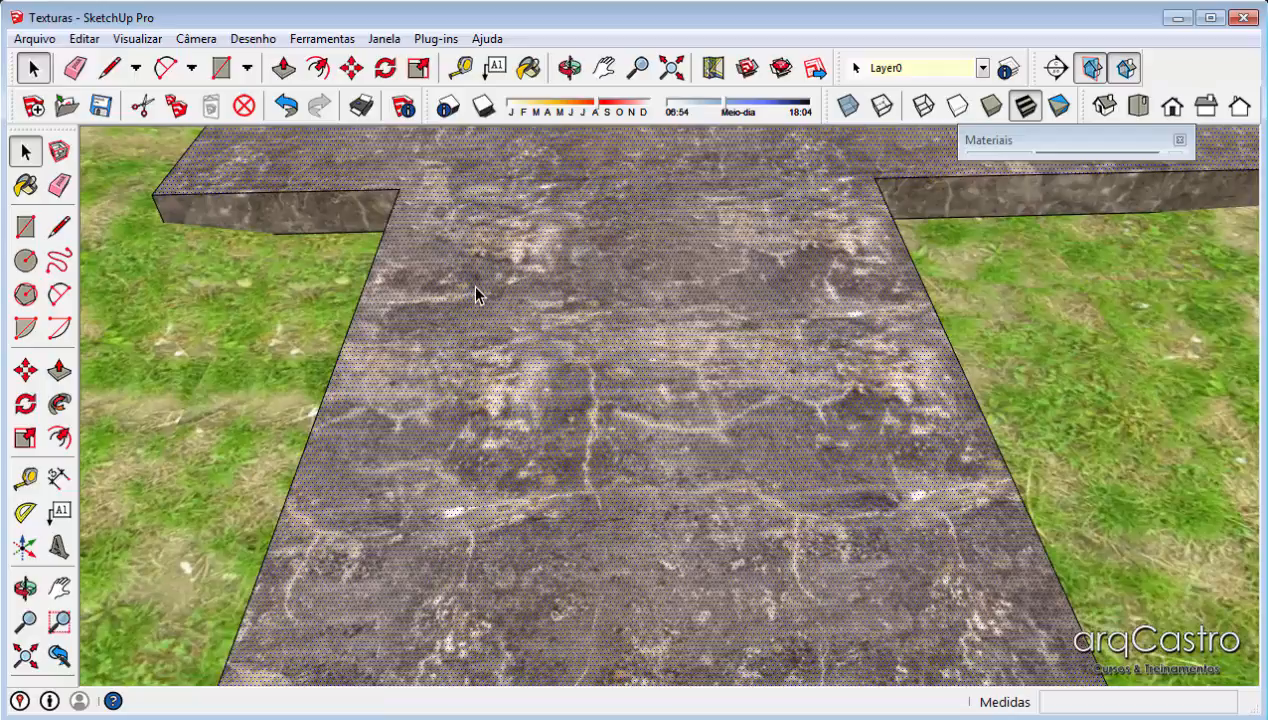
pyautogui.scroll(-2, 552, 317)
pyautogui.moveTo(552, 317); pyautogui.dragTo(452, 305, button='middle')
pyautogui.scroll(2, 665, 368)
pyautogui.click(453, 300)
pyautogui.scroll(1, 577, 291)
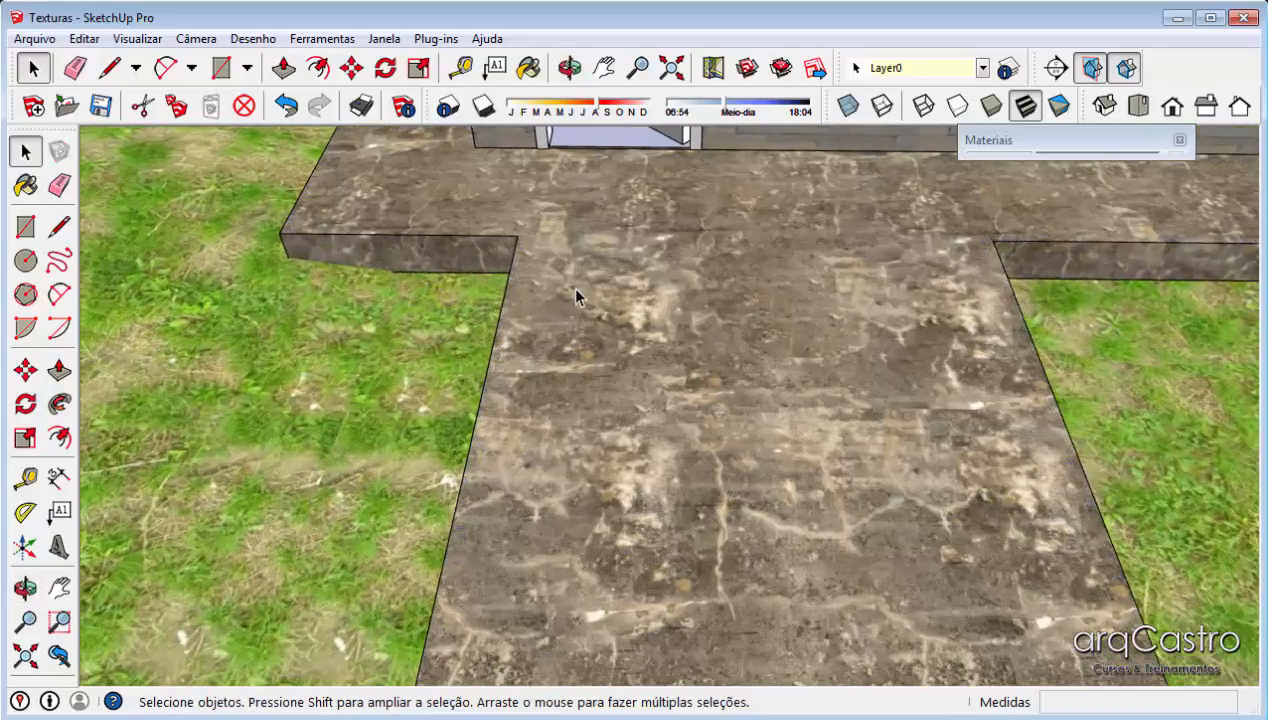
# - Draw a 0.6 by 0.6 m square on the walkway's top face in front of the house entrance
pyautogui.press('r')
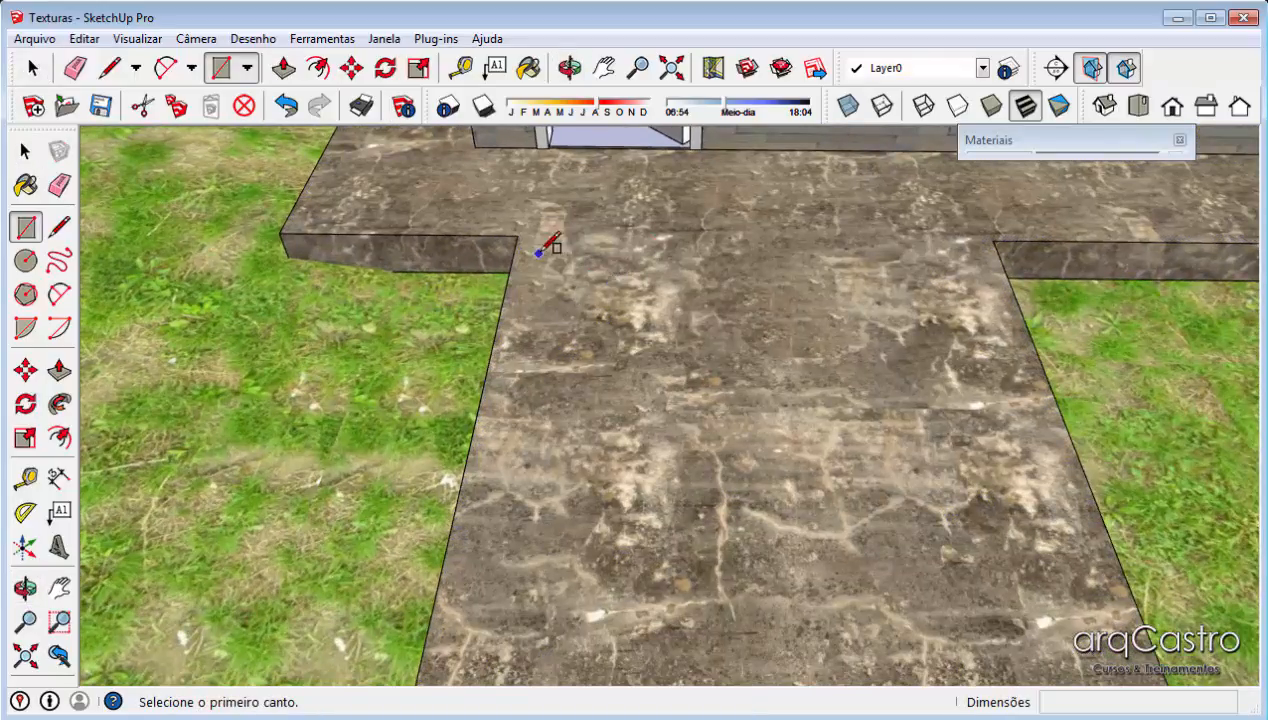
pyautogui.click(613, 277)
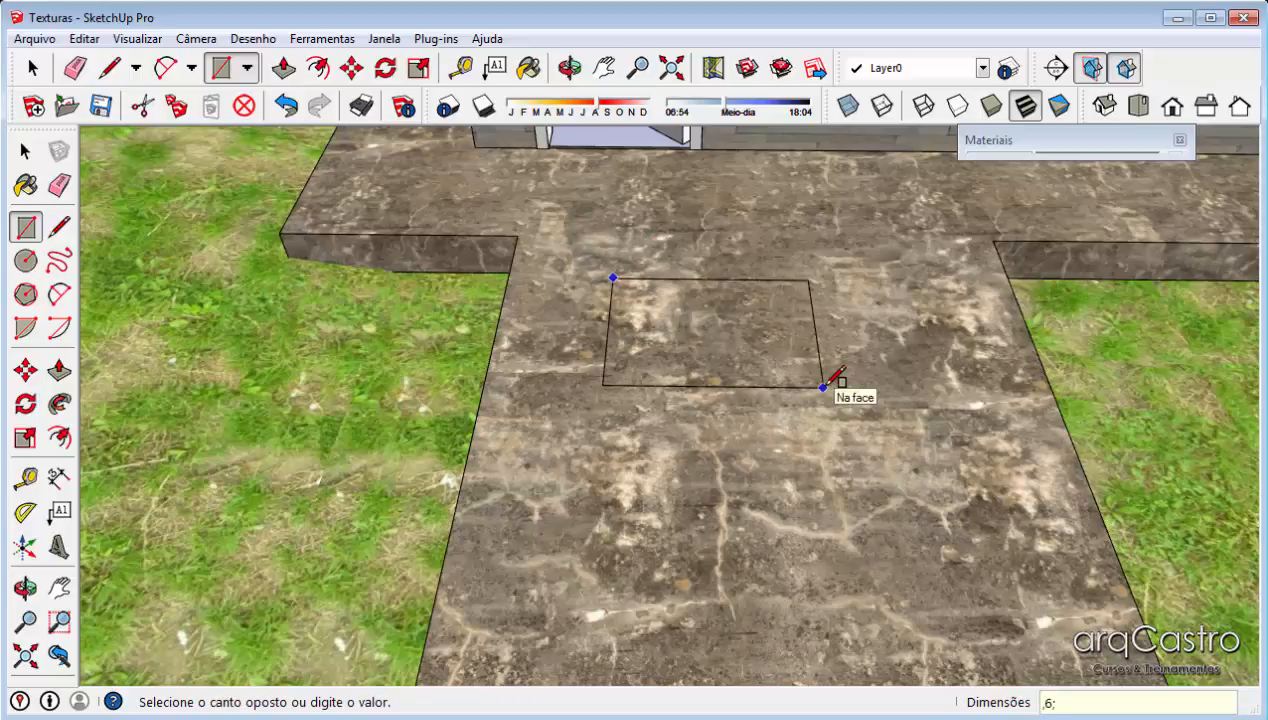
pyautogui.write(',6;,6')
pyautogui.press('Return')
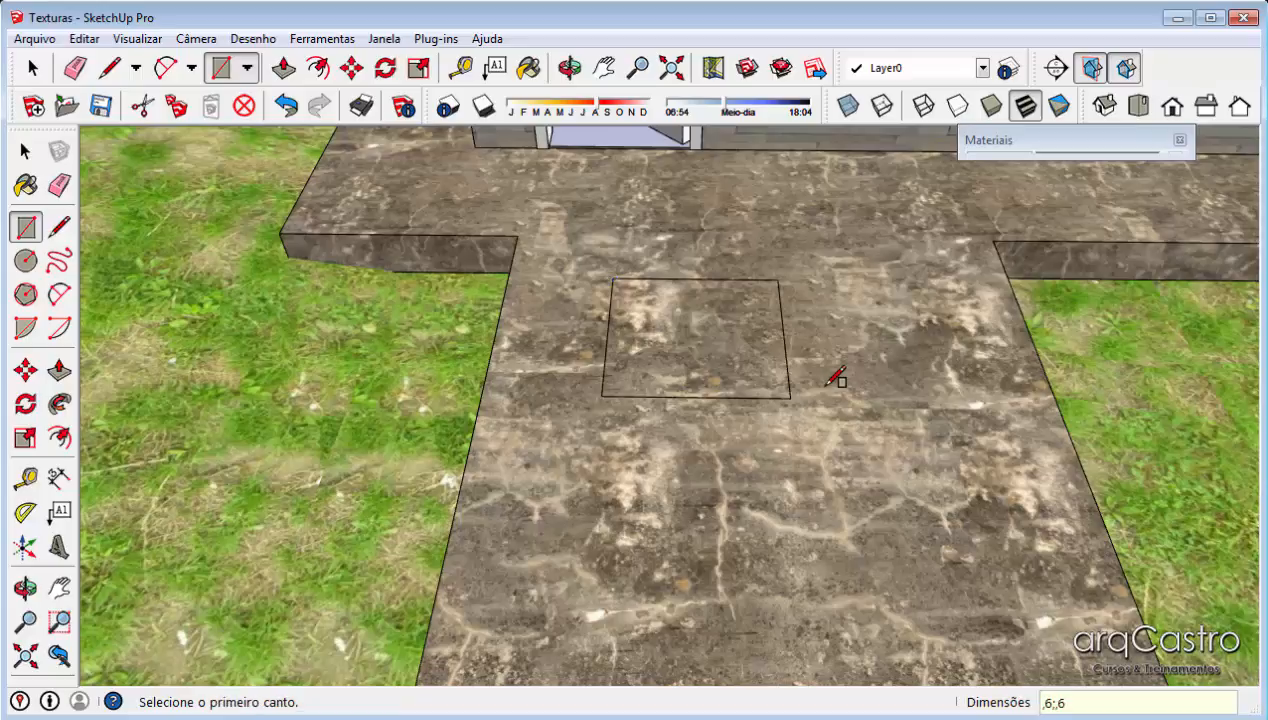
pyautogui.press('space')
pyautogui.click(727, 294)
pyautogui.scroll(4, 733, 292)
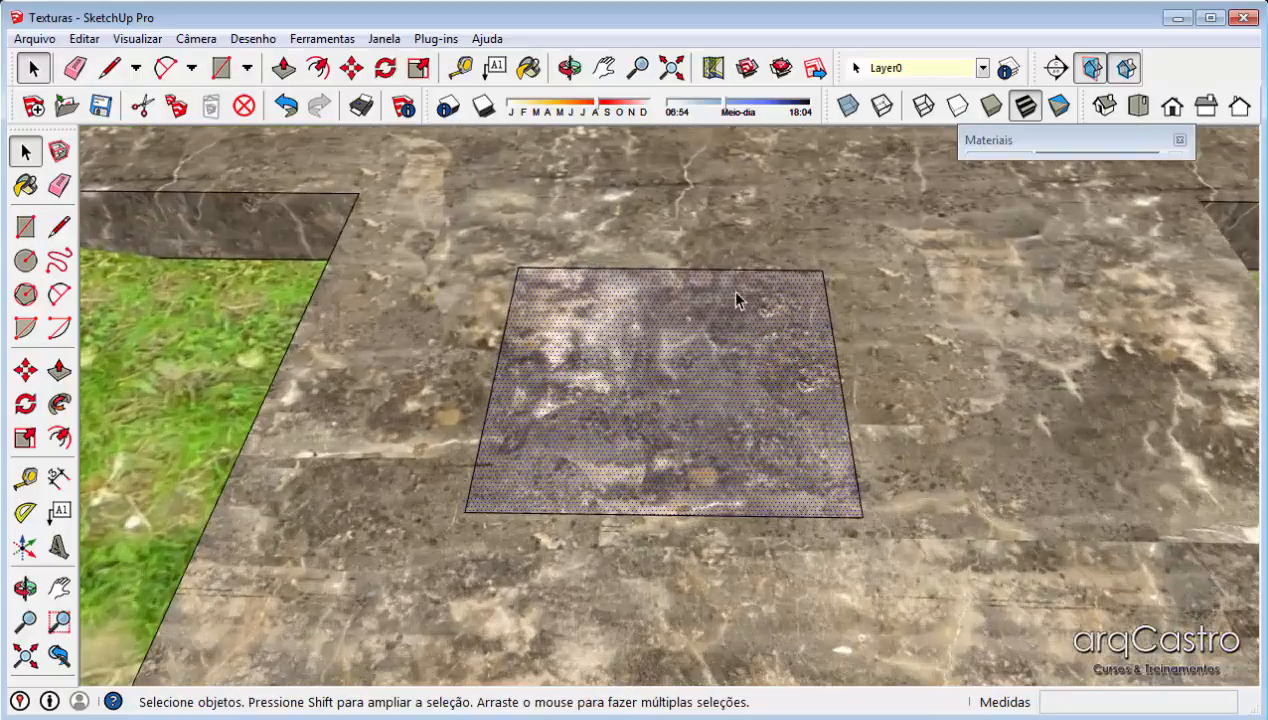
pyautogui.click(1008, 341)
pyautogui.moveTo(722, 452); pyautogui.dragTo(714, 488, button='middle')
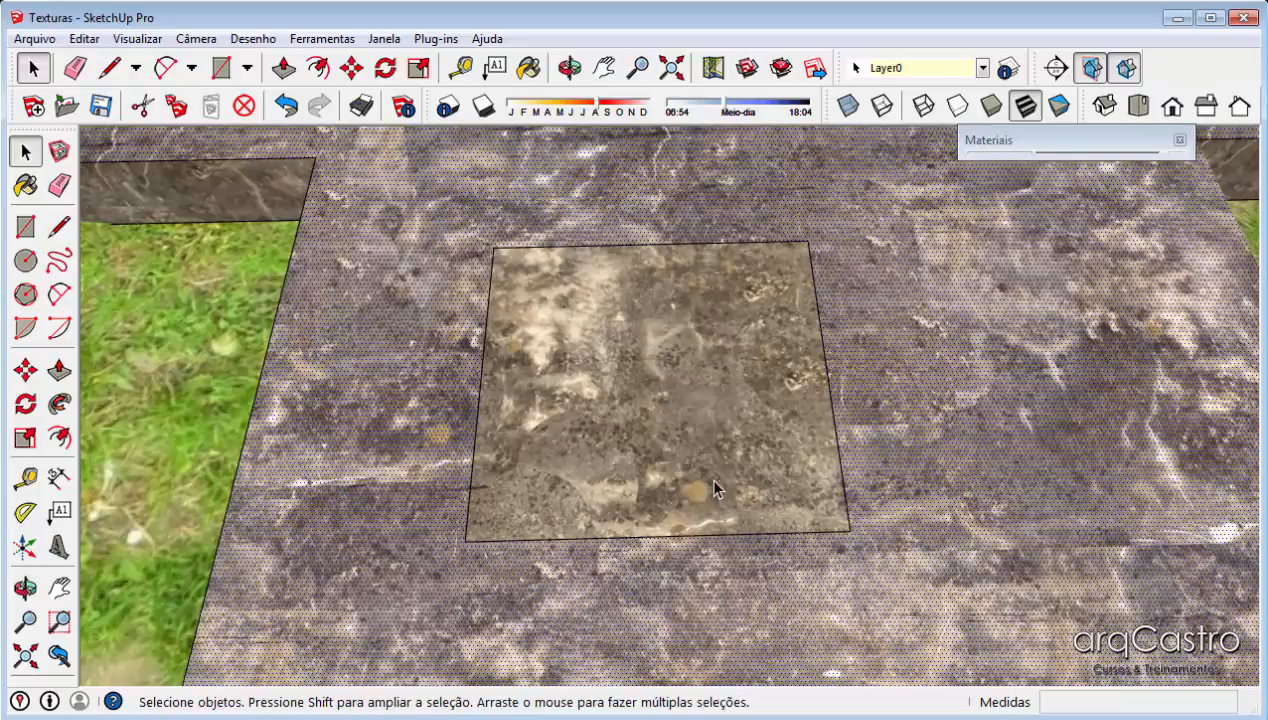
pyautogui.click(233, 372)
pyautogui.moveTo(679, 360); pyautogui.dragTo(657, 389, button='middle')
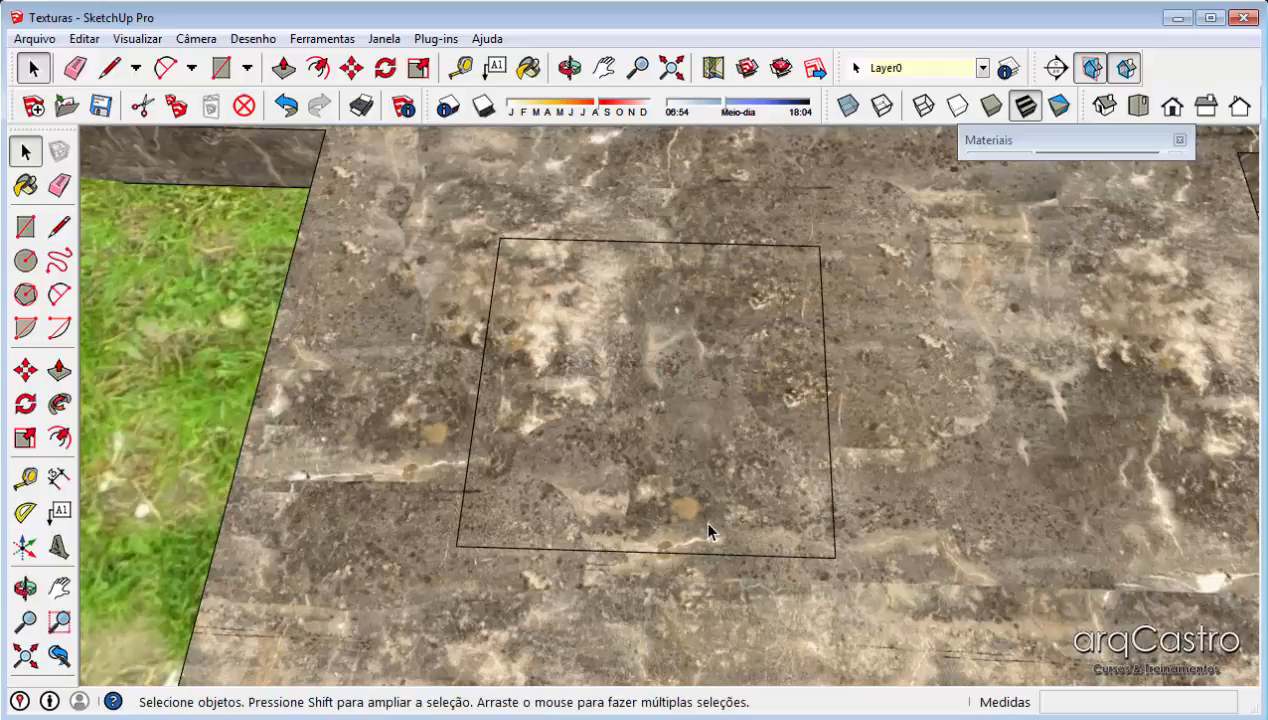
# - Start importing an image as a texture and look through the tile images in Texturas > Pisos > Tiles
pyautogui.click(34, 38)
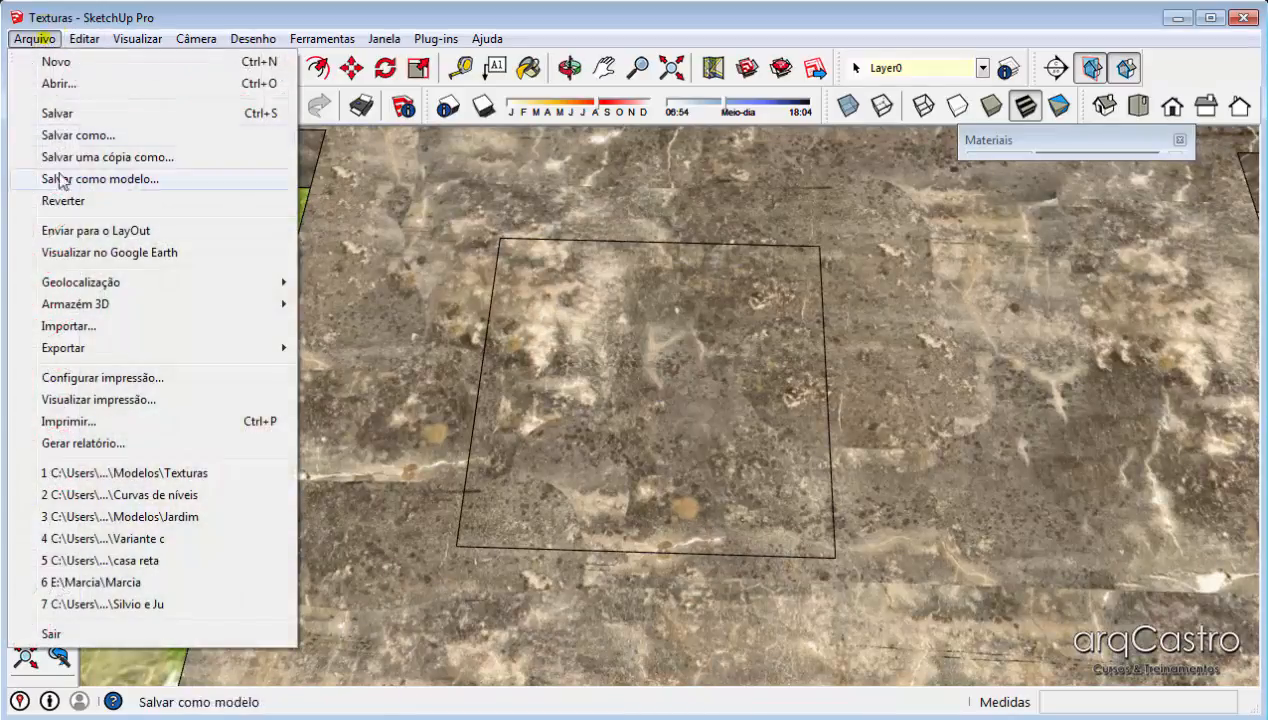
pyautogui.click(62, 326)
pyautogui.click(636, 197)
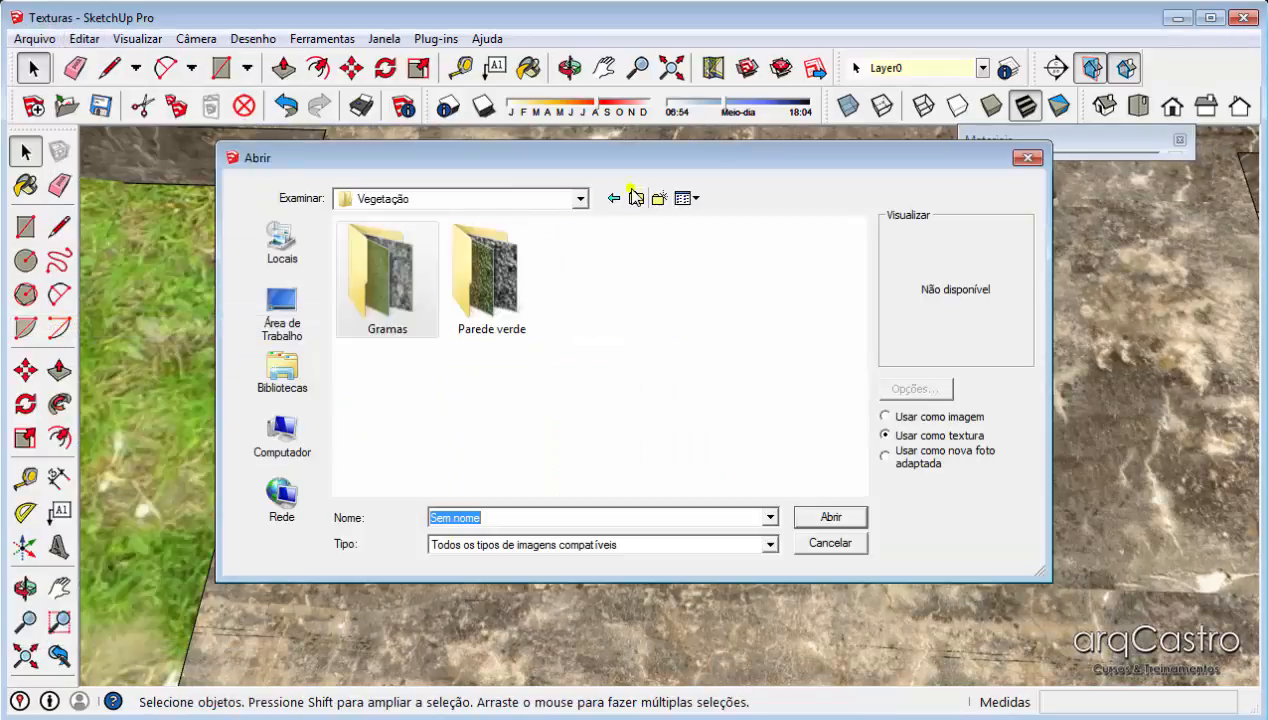
pyautogui.click(636, 197)
pyautogui.scroll(2, 485, 297)
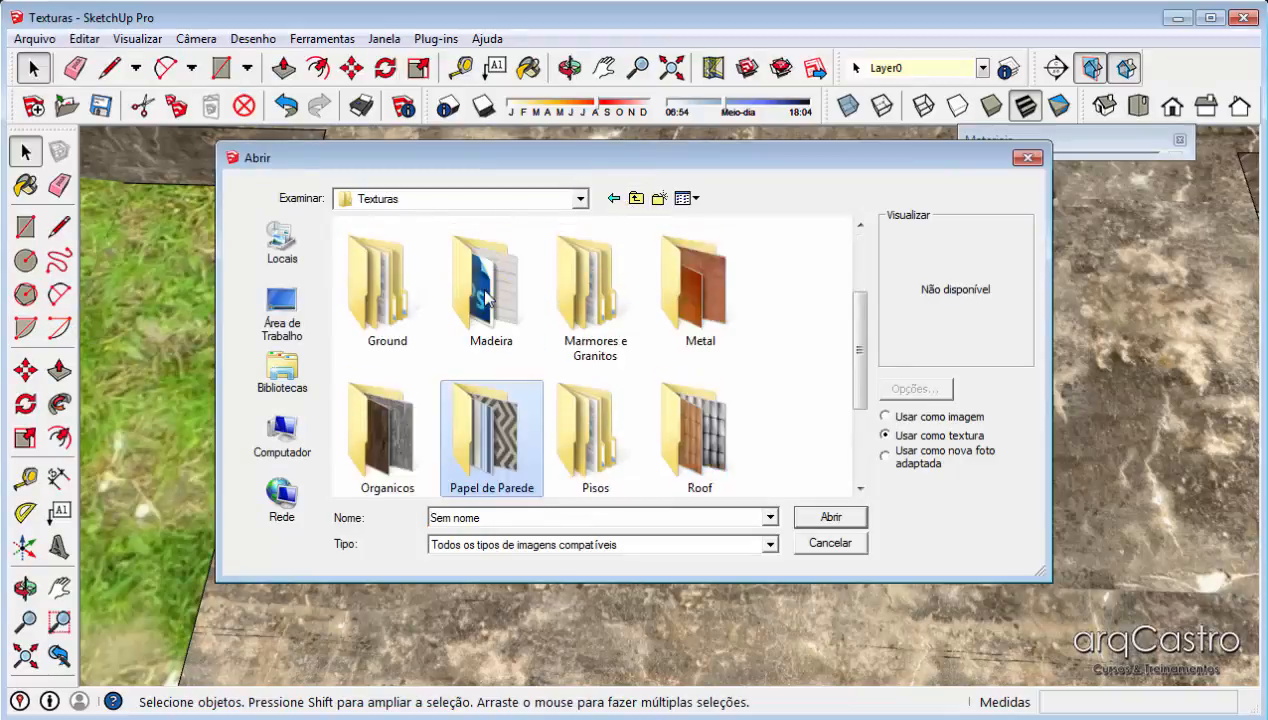
pyautogui.scroll(-2, 485, 297)
pyautogui.doubleClick(588, 292)
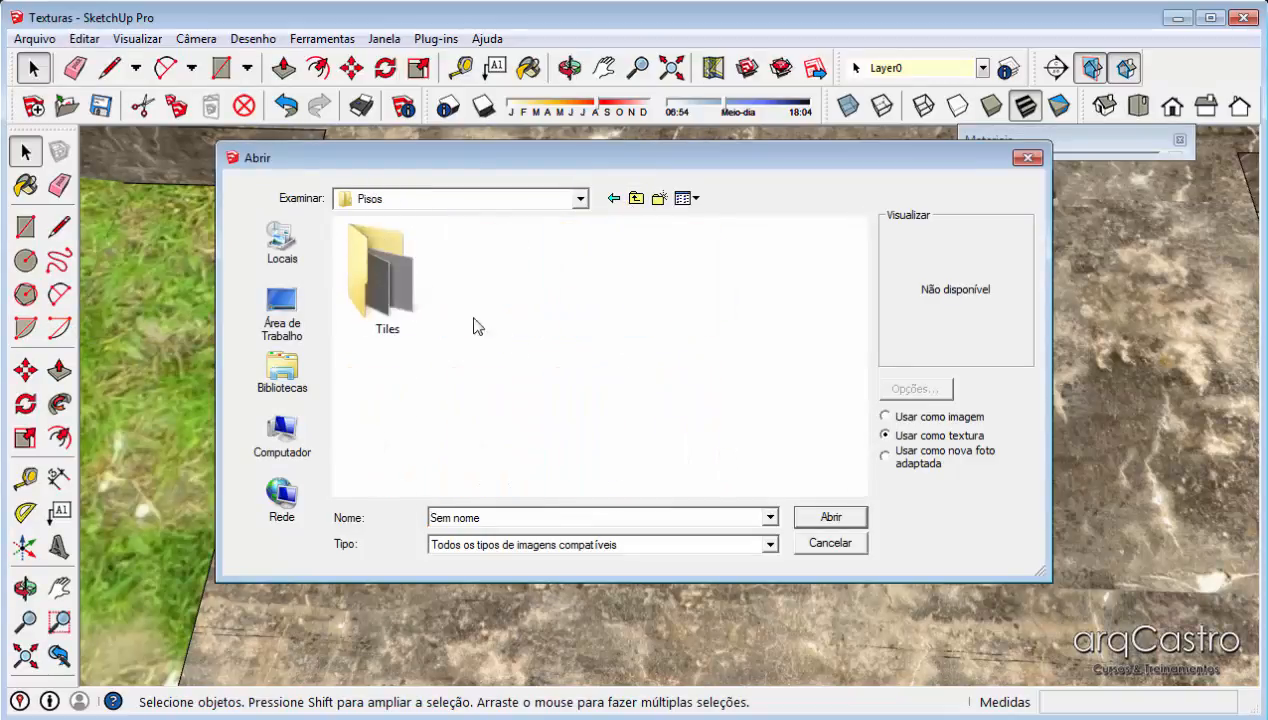
pyautogui.doubleClick(415, 297)
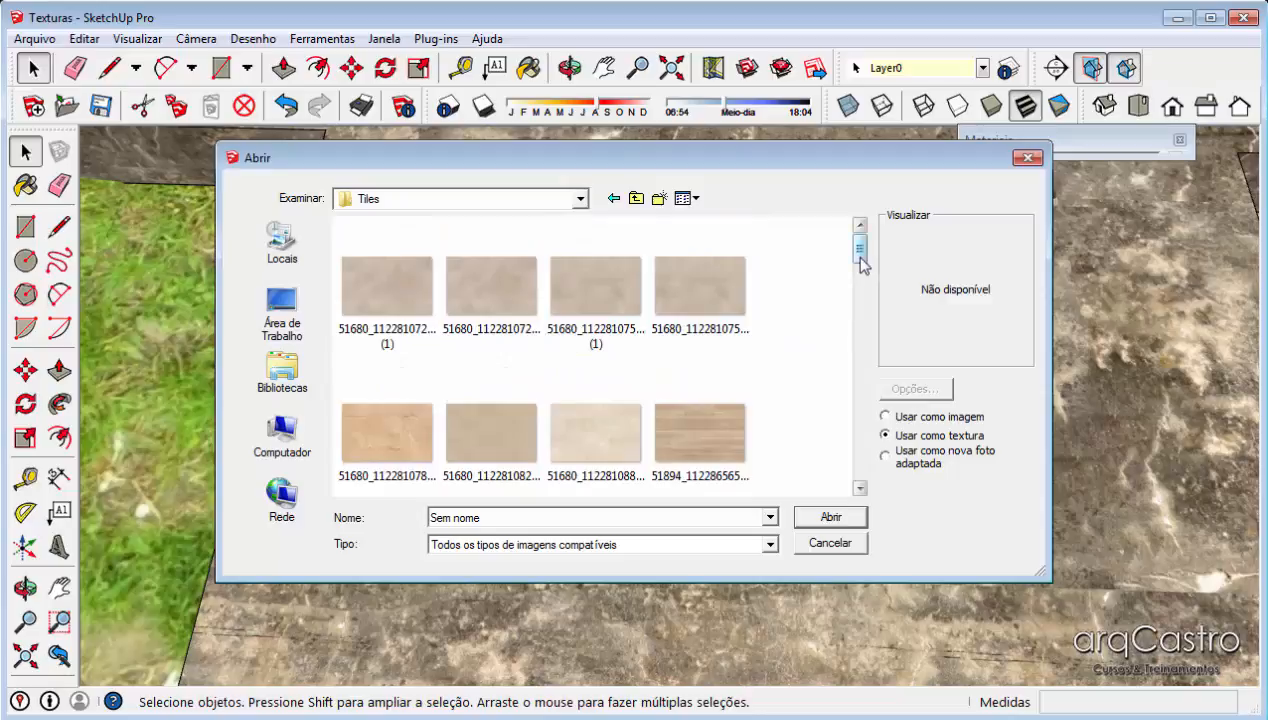
pyautogui.moveTo(860, 258); pyautogui.dragTo(900, 474)
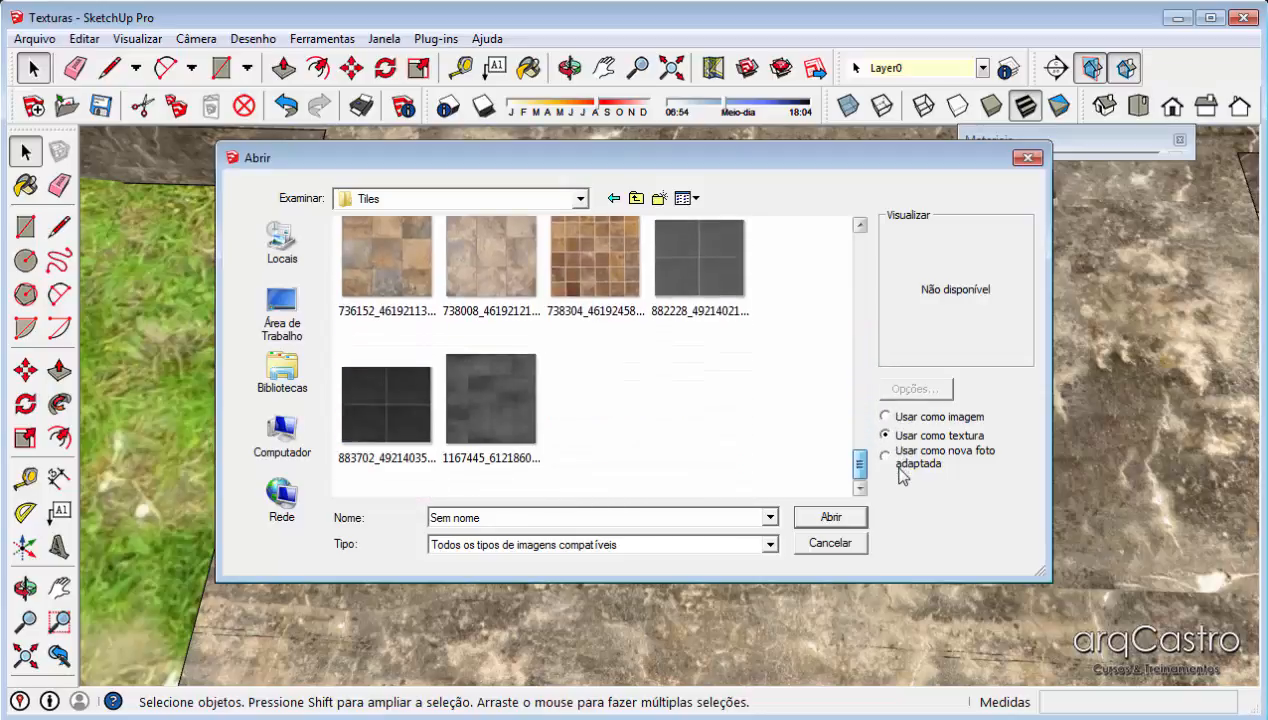
# - Check the Marmores e Granitos folder and browse to the Piso folder inside Texturas > Ceramicas
pyautogui.click(636, 199)
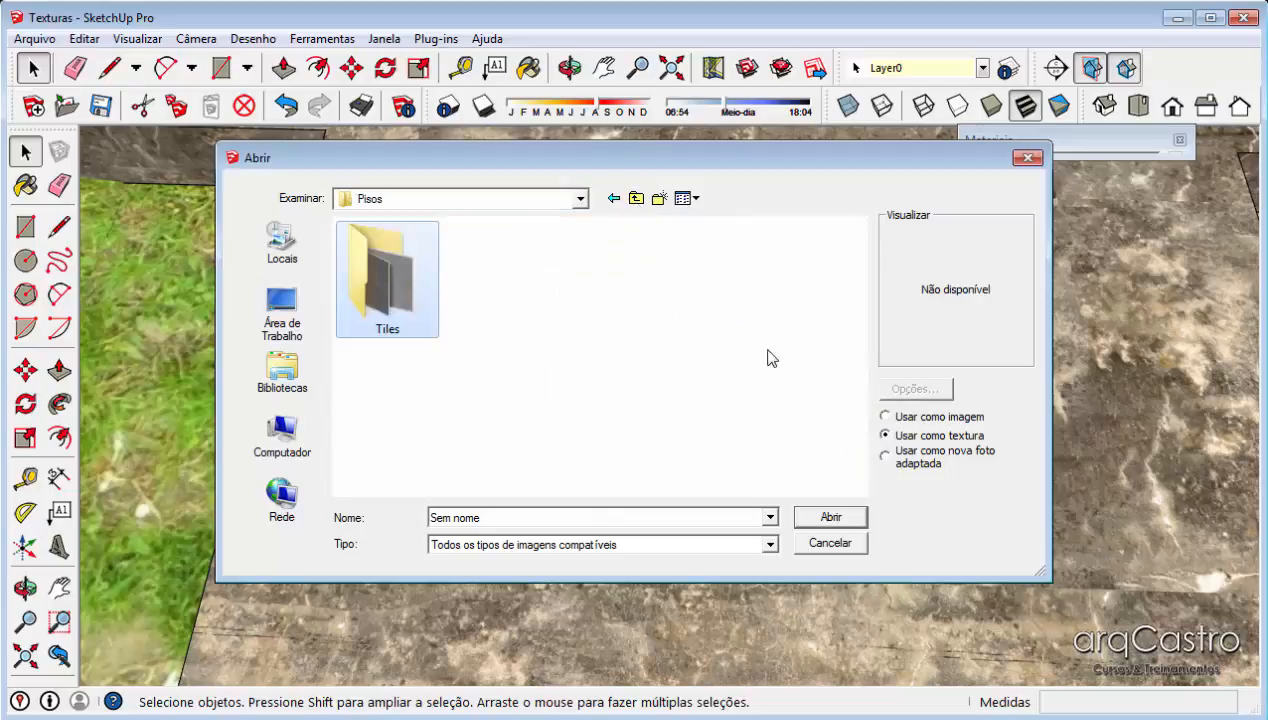
pyautogui.click(636, 199)
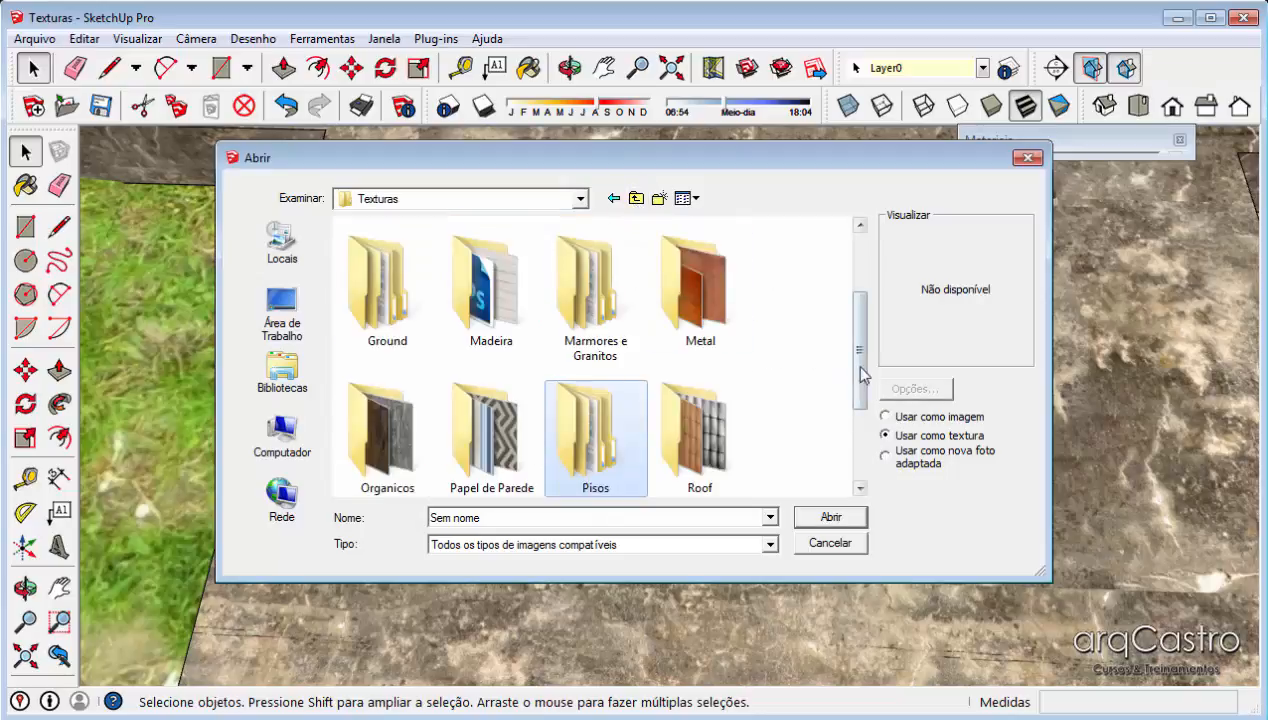
pyautogui.doubleClick(574, 298)
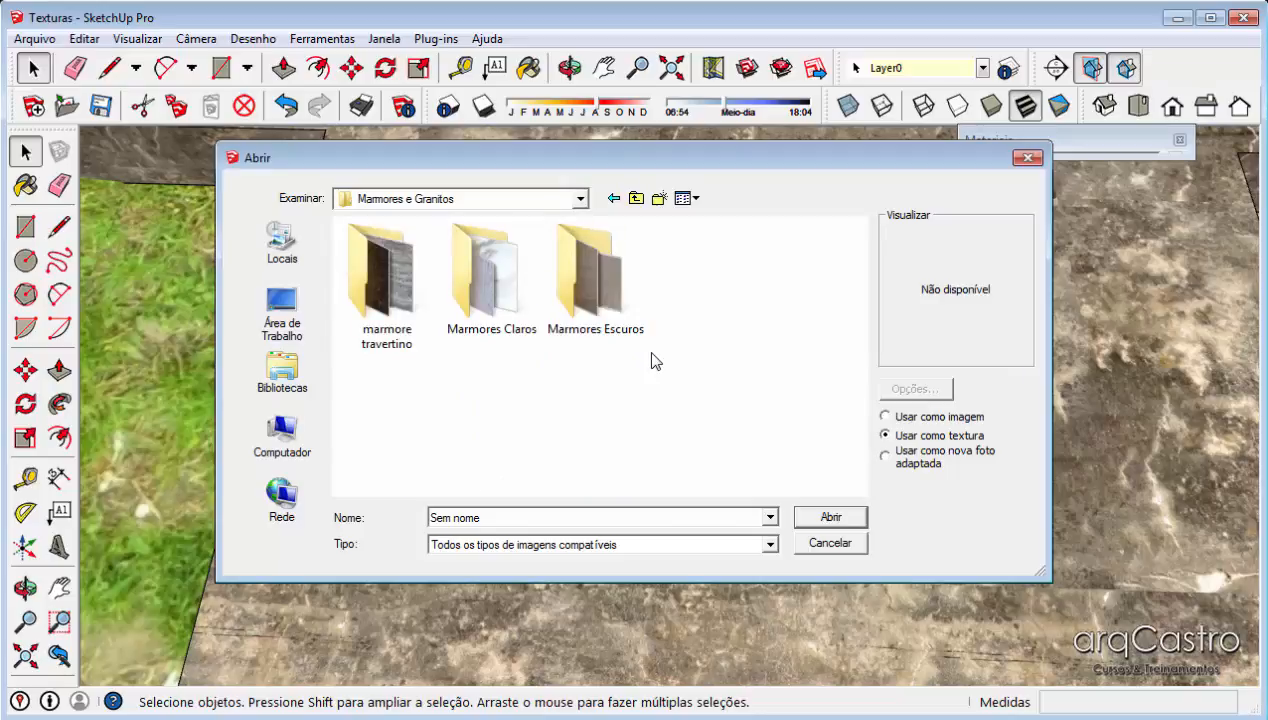
pyautogui.click(638, 199)
pyautogui.doubleClick(703, 290)
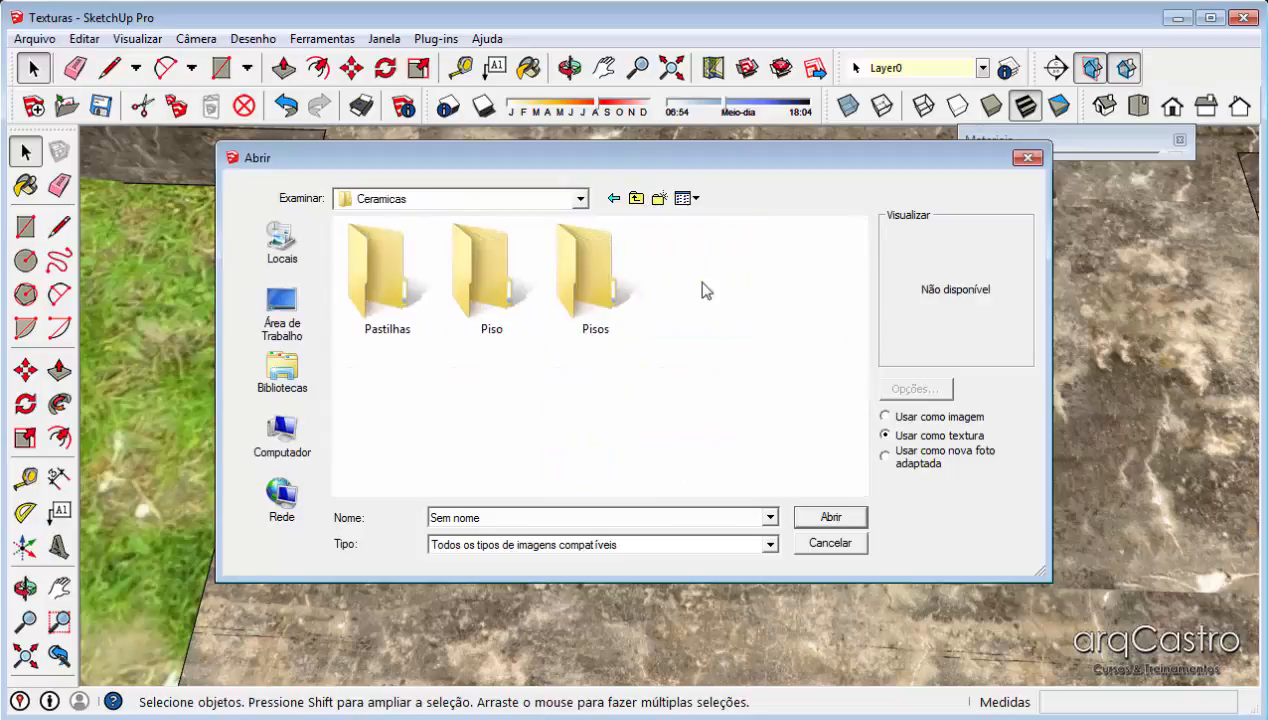
pyautogui.doubleClick(519, 303)
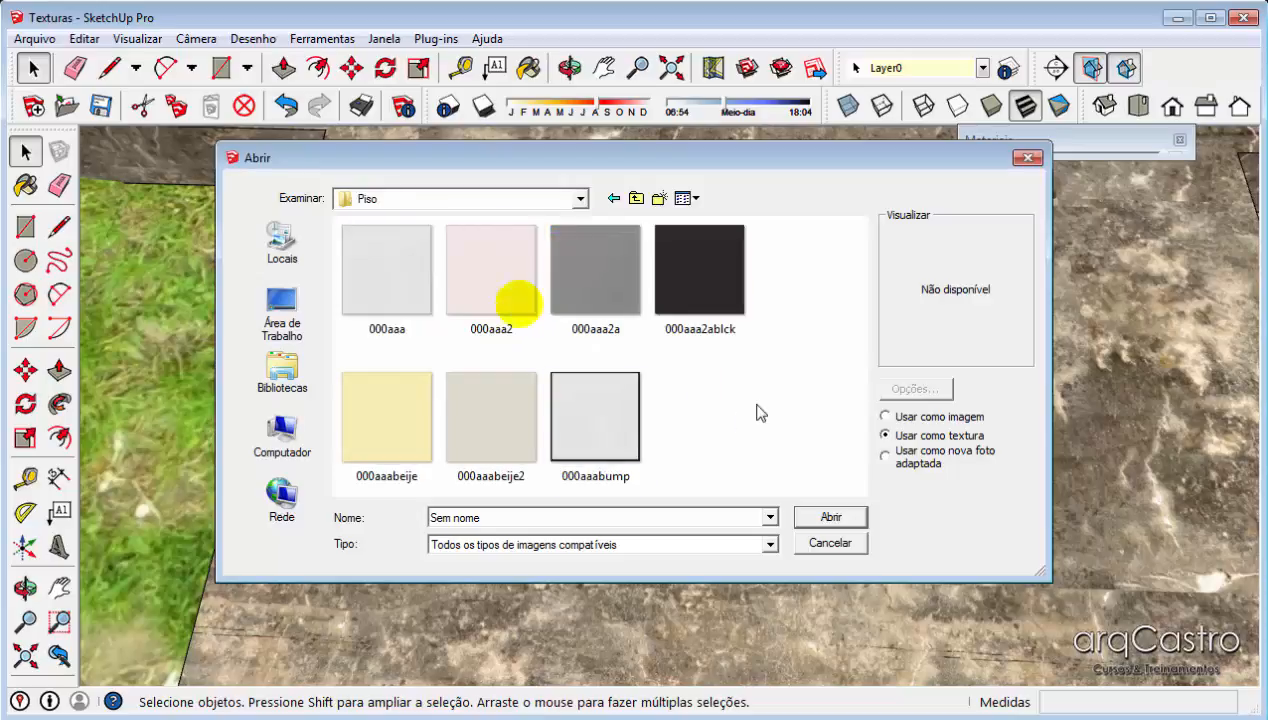
# - Preview the light, grey, black and beige floor tile images in the Piso folder
pyautogui.click(400, 425)
pyautogui.click(464, 428)
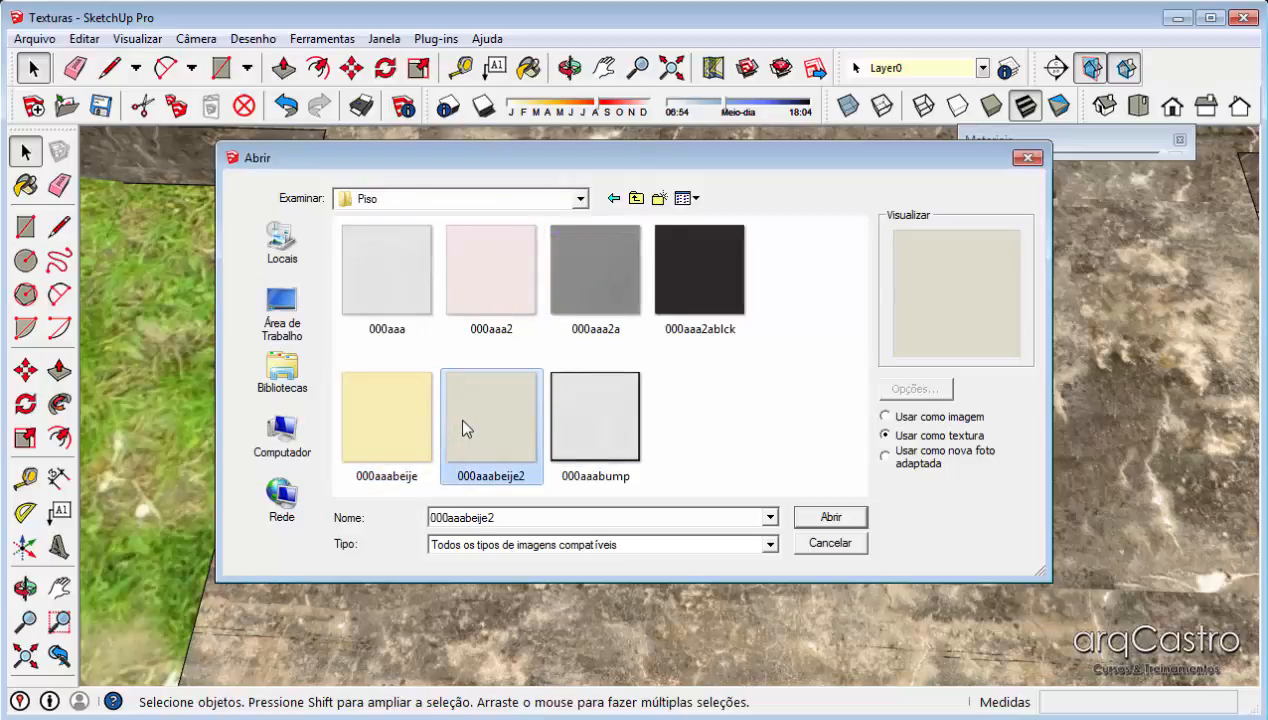
pyautogui.click(402, 288)
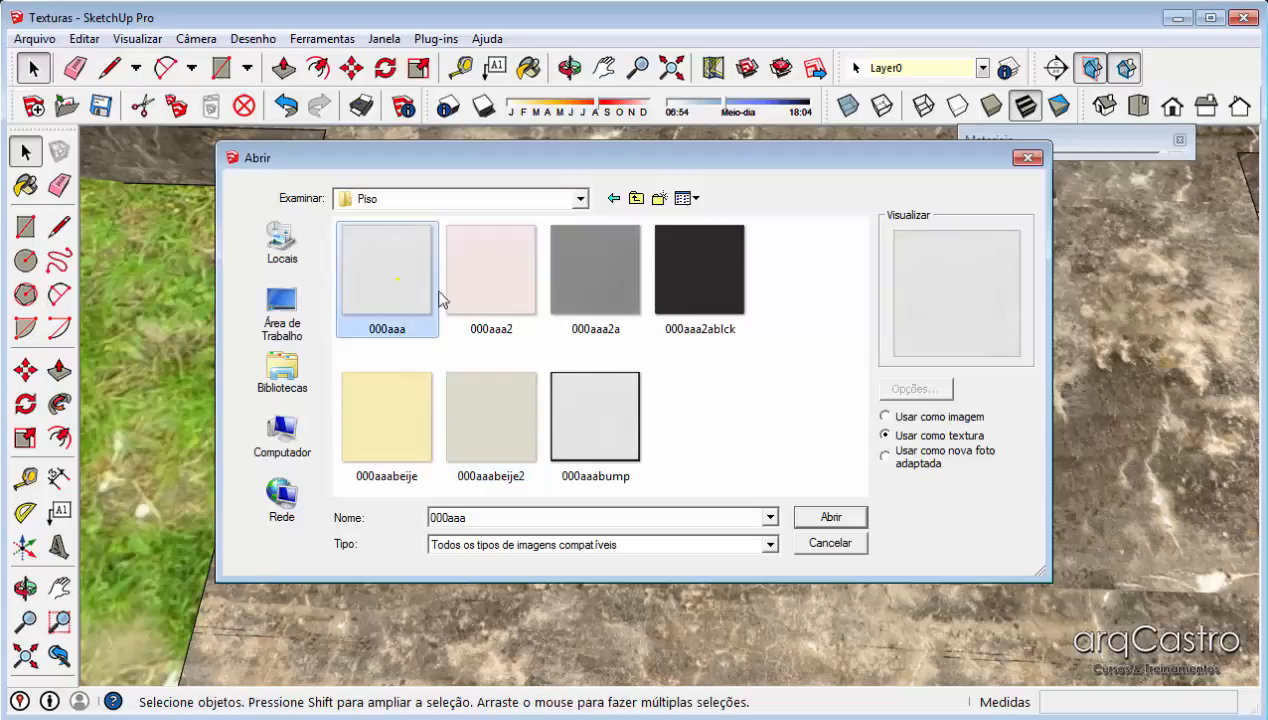
pyautogui.click(490, 310)
pyautogui.click(563, 297)
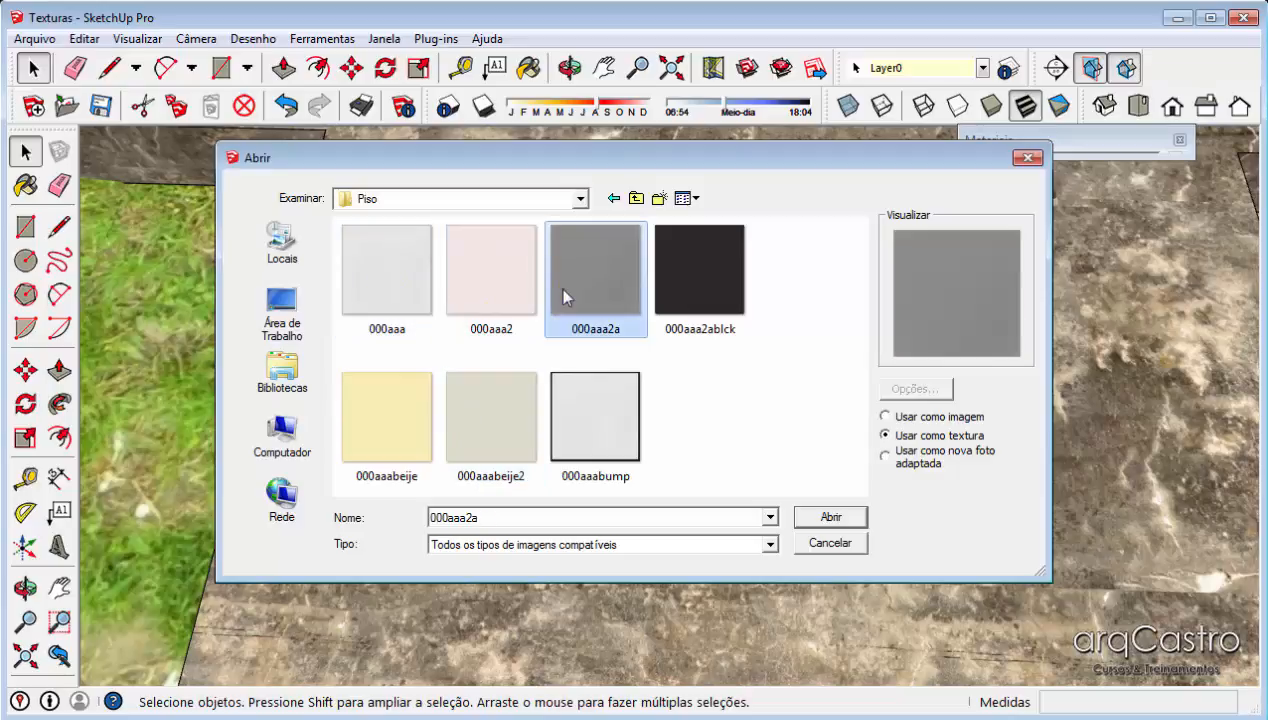
pyautogui.click(695, 280)
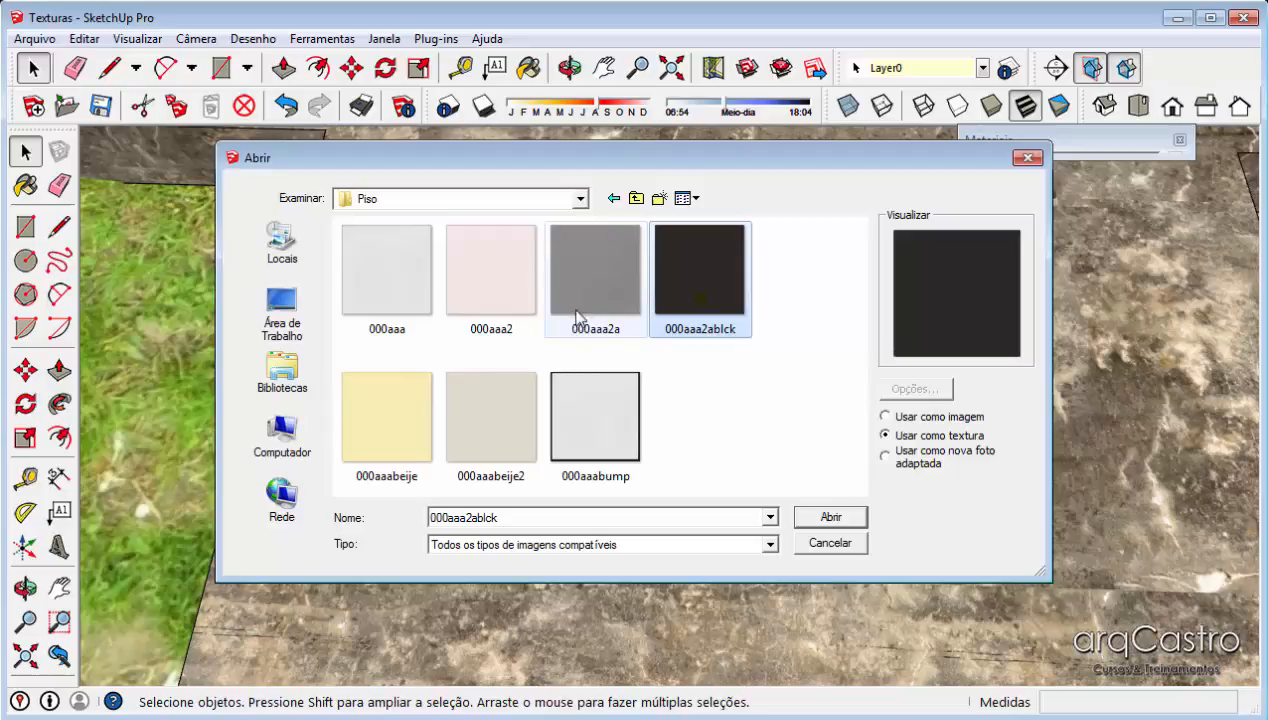
pyautogui.click(491, 416)
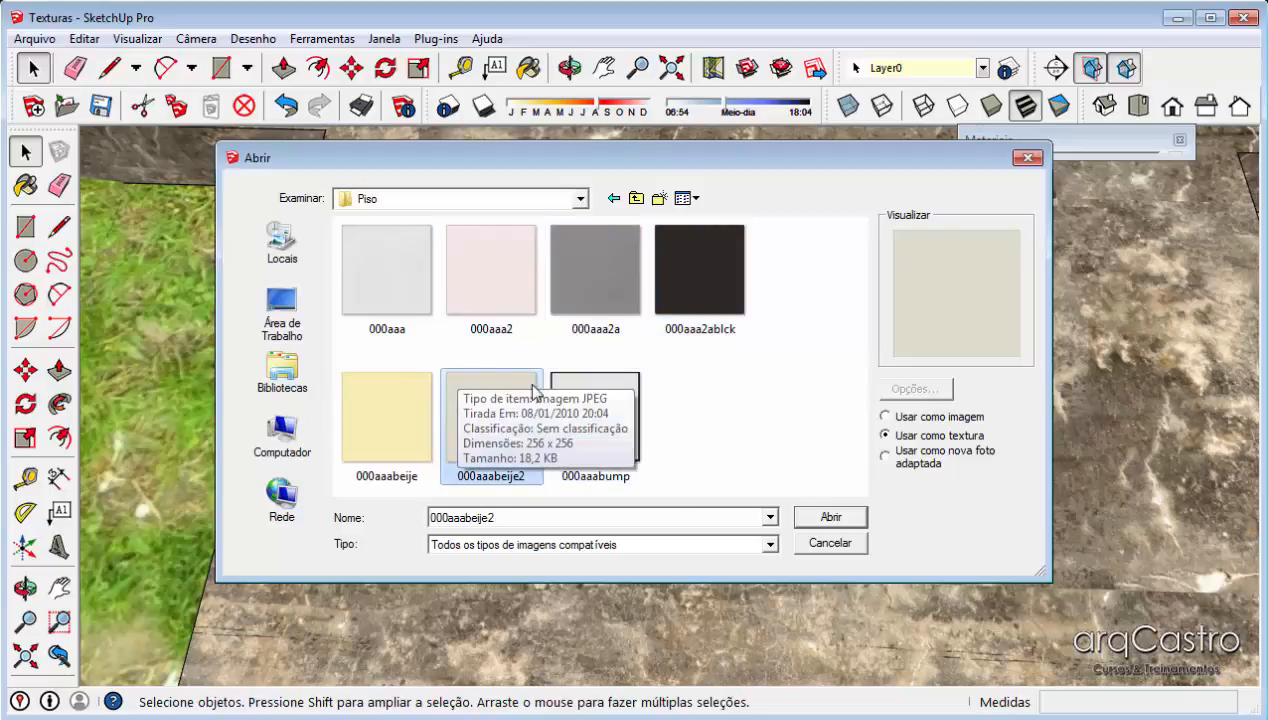
pyautogui.click(364, 398)
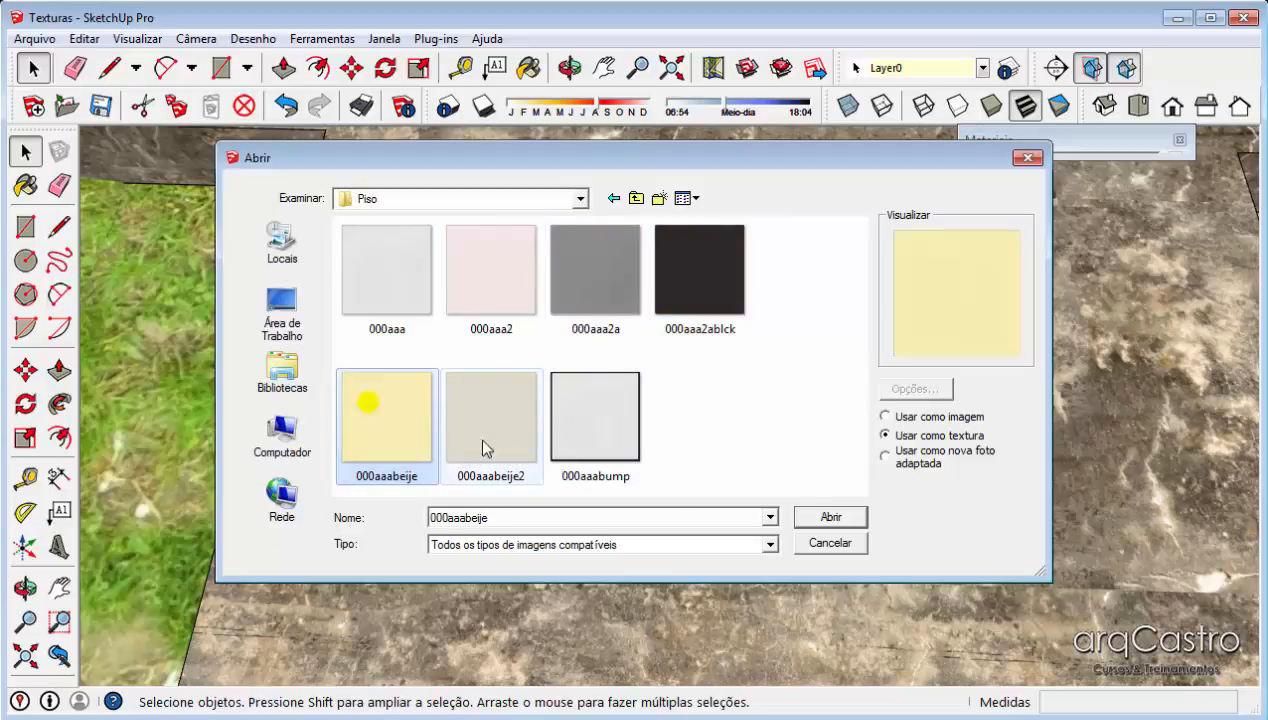
# - Import the 000aaabeije2 image as a texture and place it on the walkway square at about 0.43 m height
pyautogui.click(493, 422)
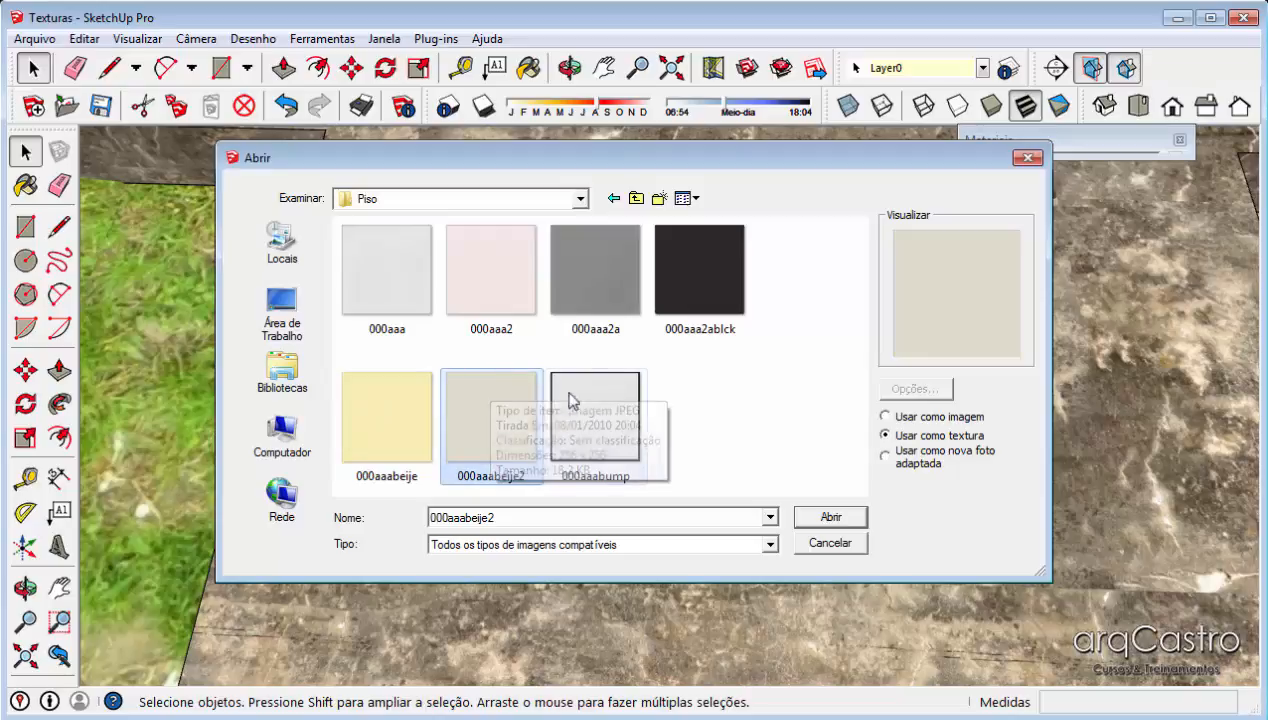
pyautogui.click(831, 517)
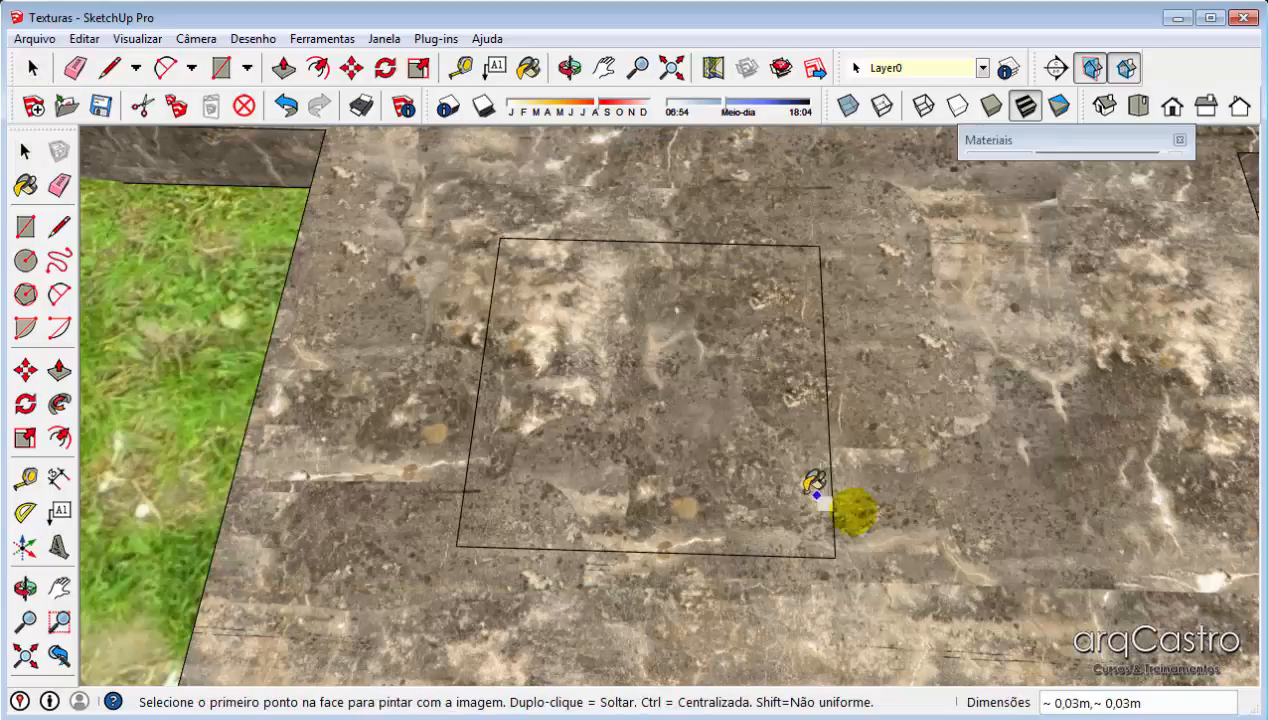
pyautogui.click(487, 484)
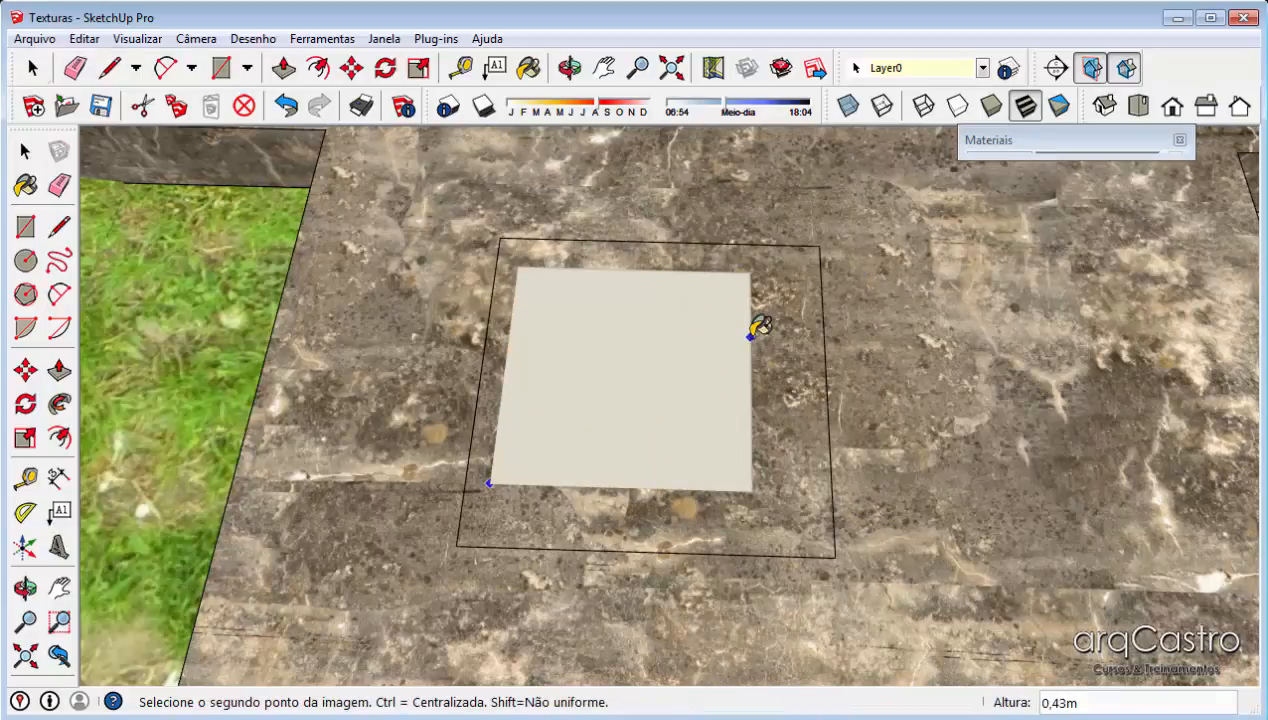
pyautogui.click(752, 336)
pyautogui.click(229, 311)
pyautogui.moveTo(554, 395); pyautogui.dragTo(557, 438, button='middle')
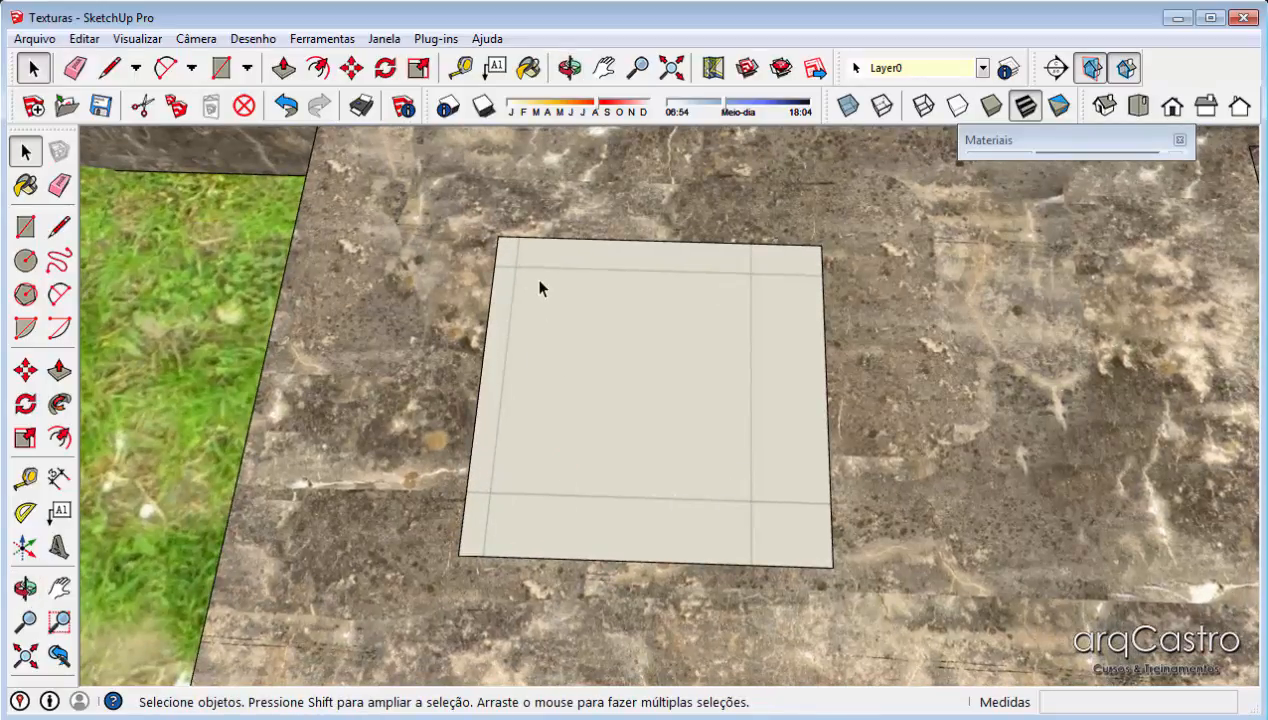
# - Fit the tile texture to the walkway square by moving its four free pins onto the square's corners
pyautogui.rightClick(697, 399)
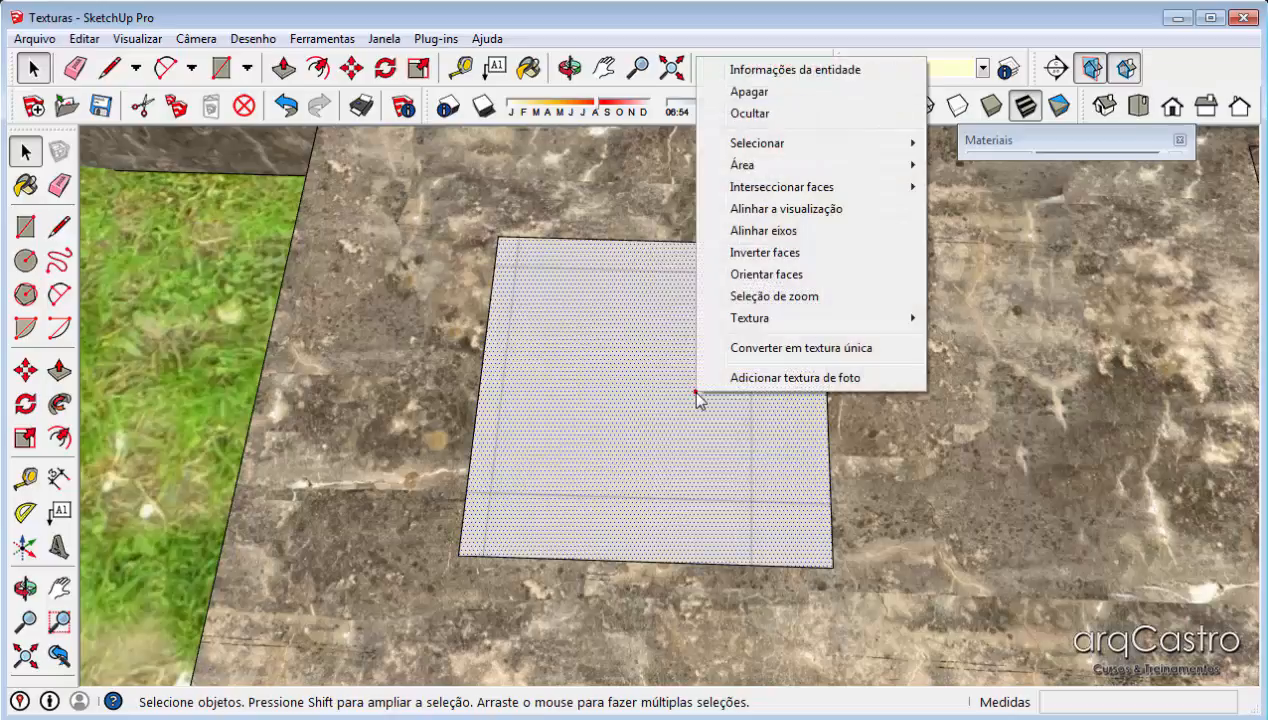
pyautogui.moveTo(703, 322)
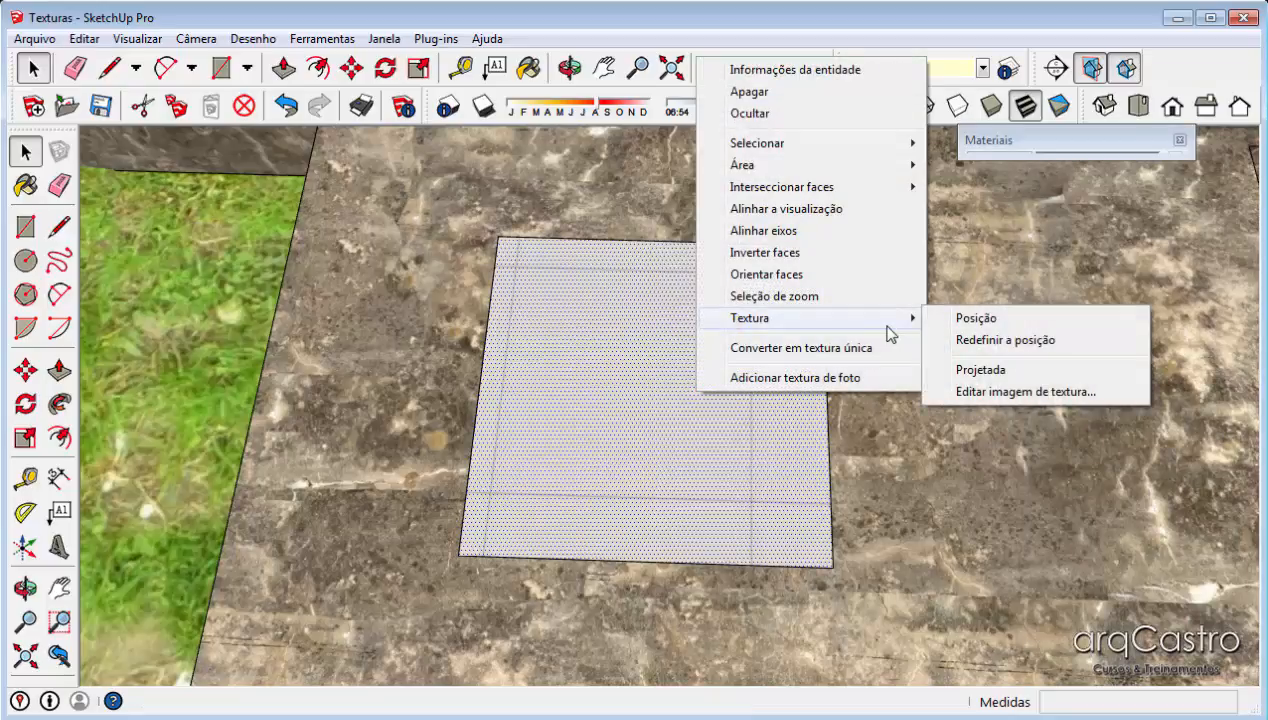
pyautogui.click(1021, 316)
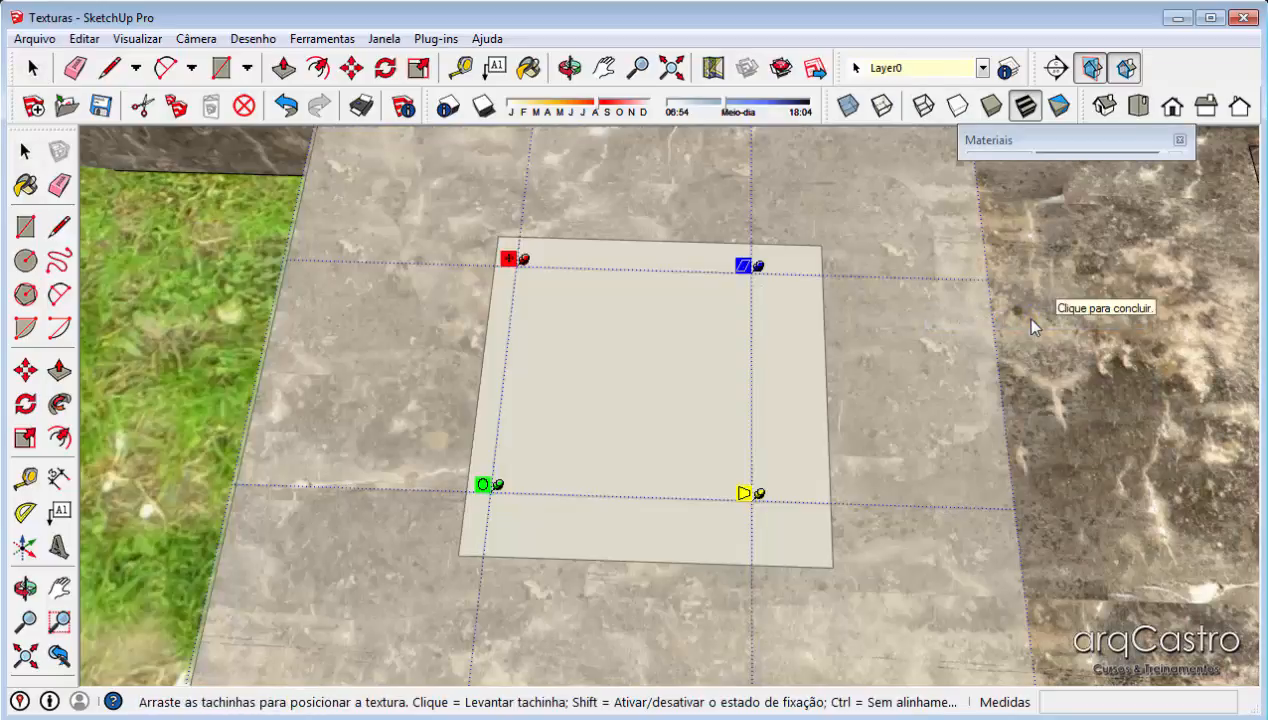
pyautogui.rightClick(686, 302)
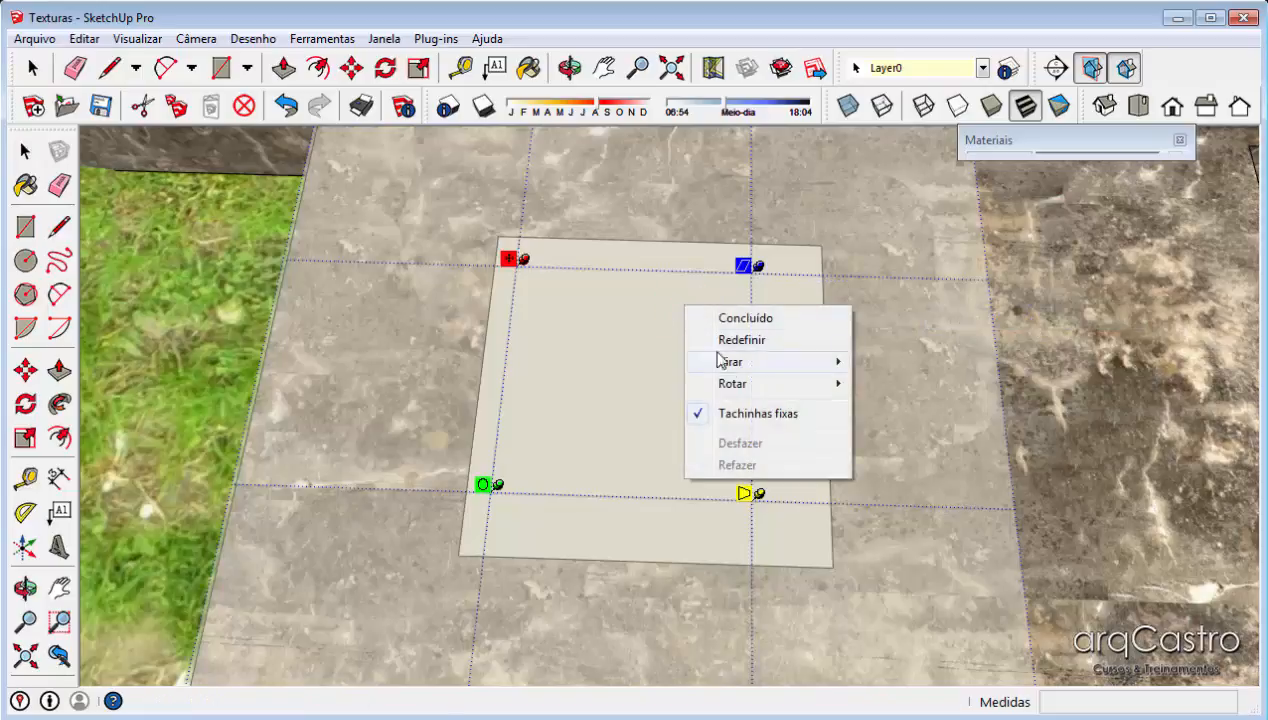
pyautogui.click(745, 424)
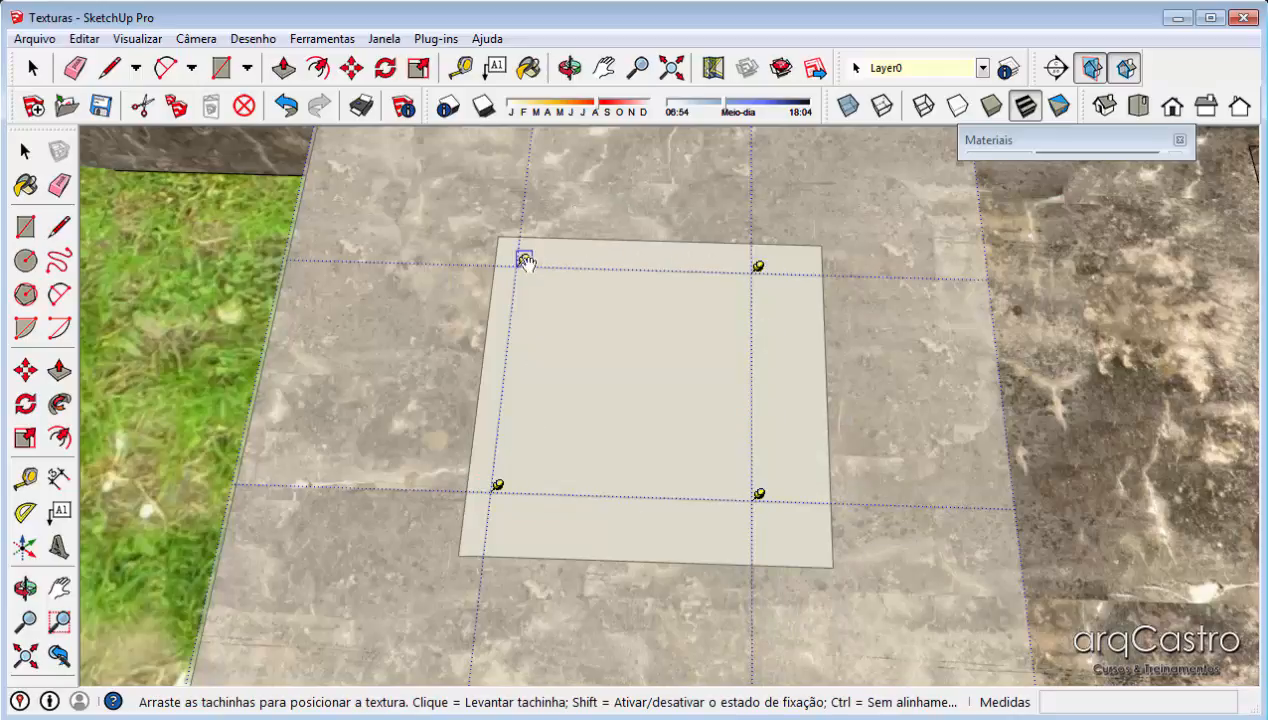
pyautogui.moveTo(523, 259); pyautogui.dragTo(505, 230)
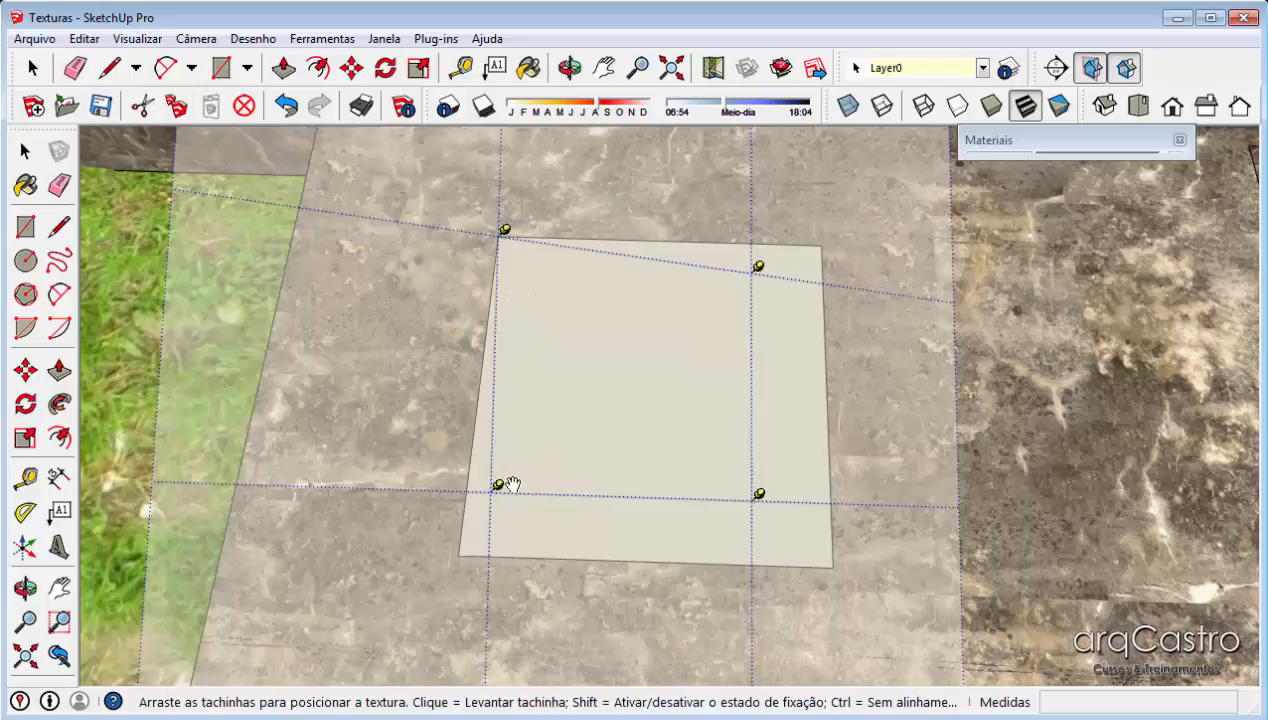
pyautogui.moveTo(470, 520); pyautogui.dragTo(466, 549)
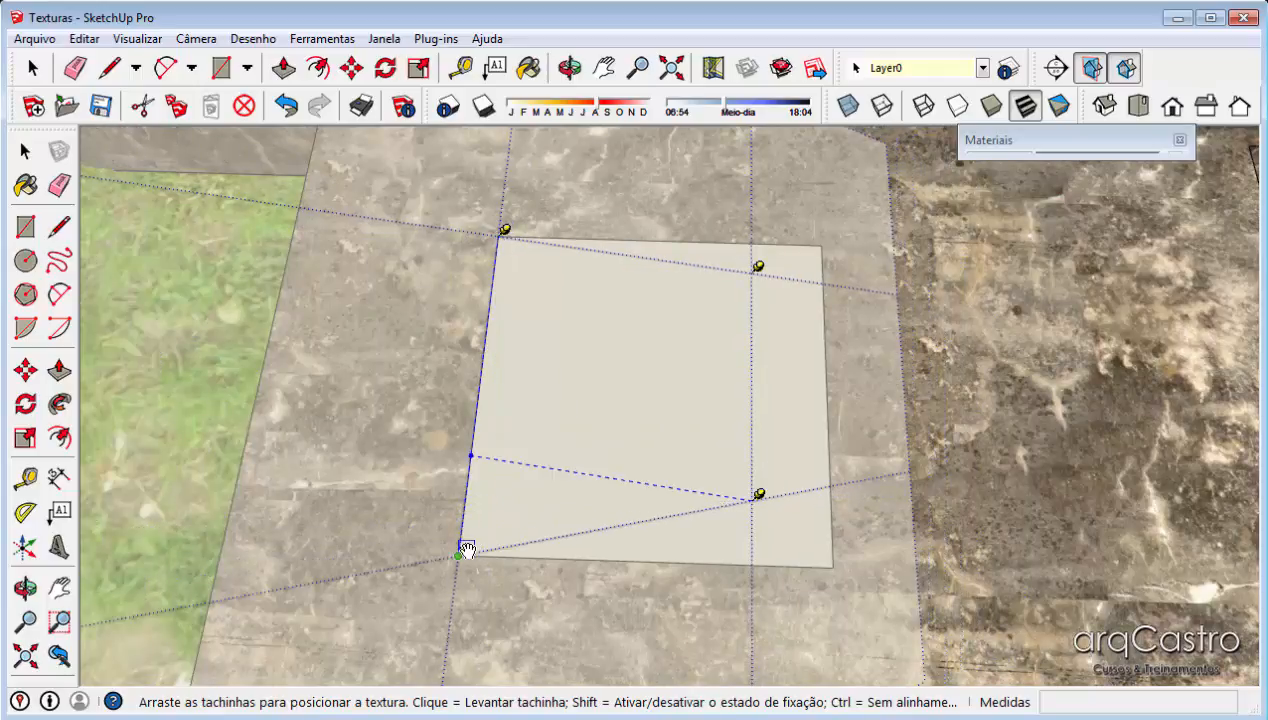
pyautogui.moveTo(760, 497); pyautogui.dragTo(834, 562)
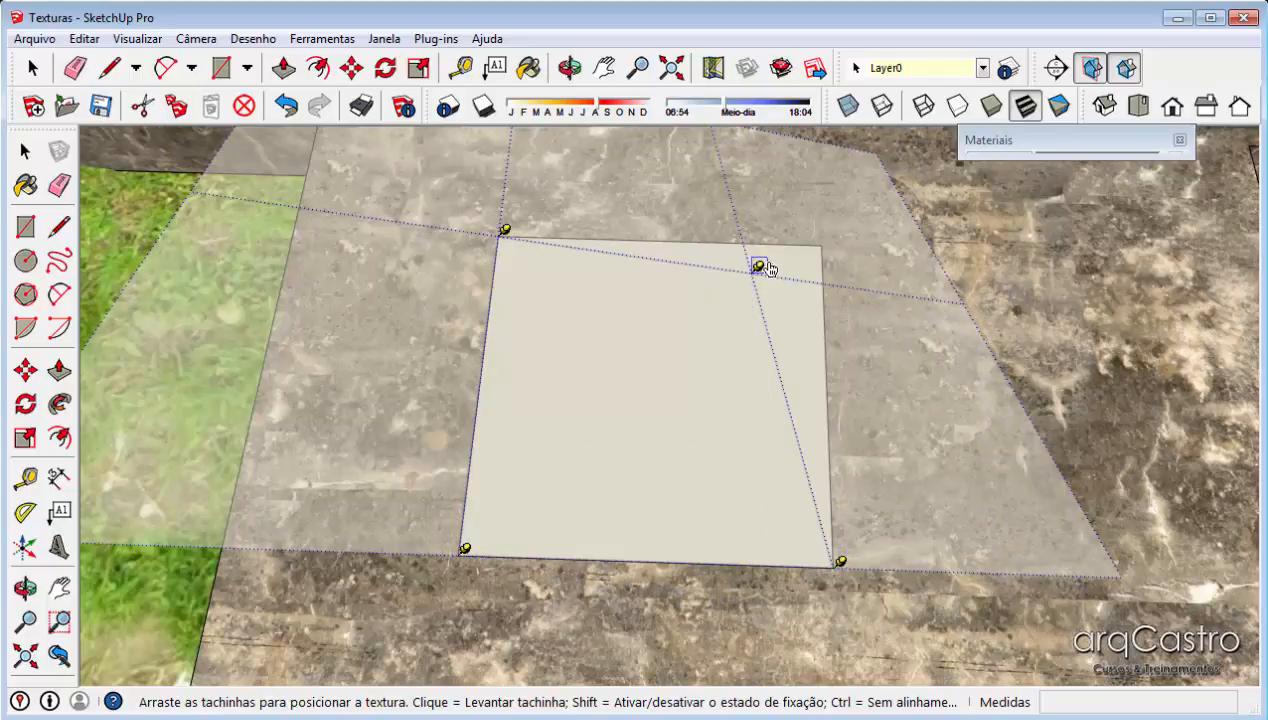
pyautogui.moveTo(762, 267); pyautogui.dragTo(826, 243)
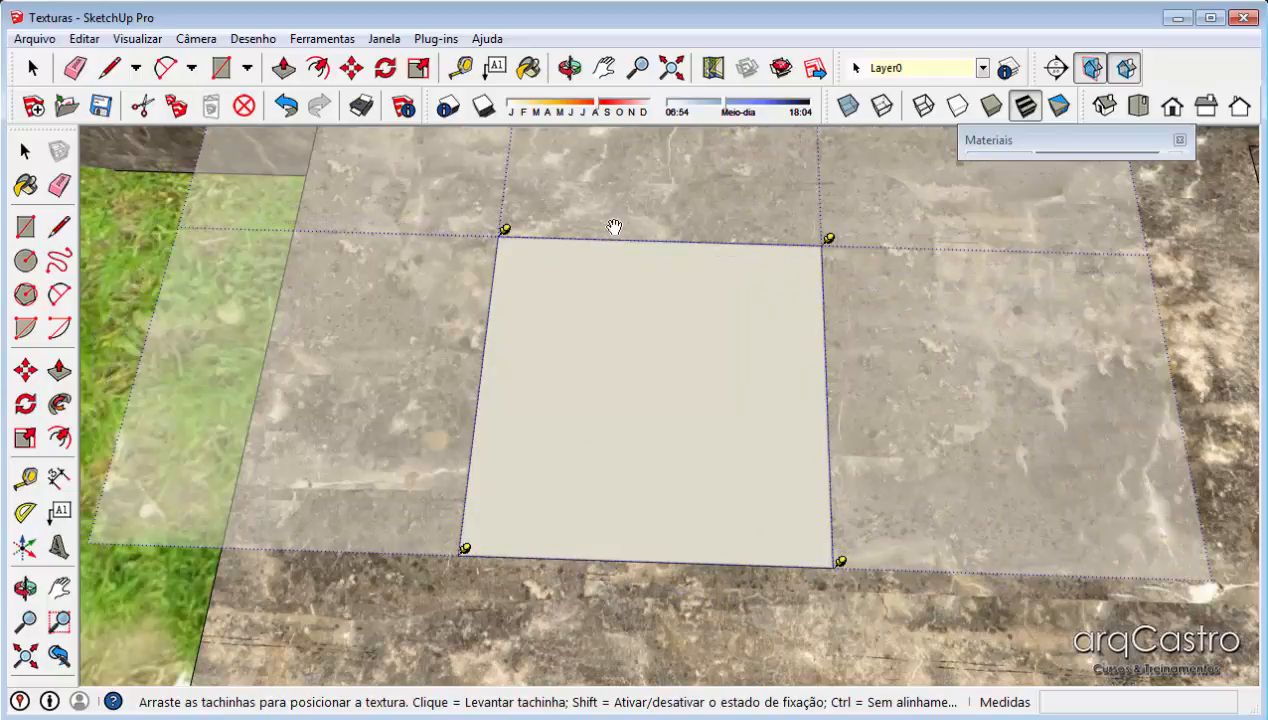
pyautogui.press('Return')
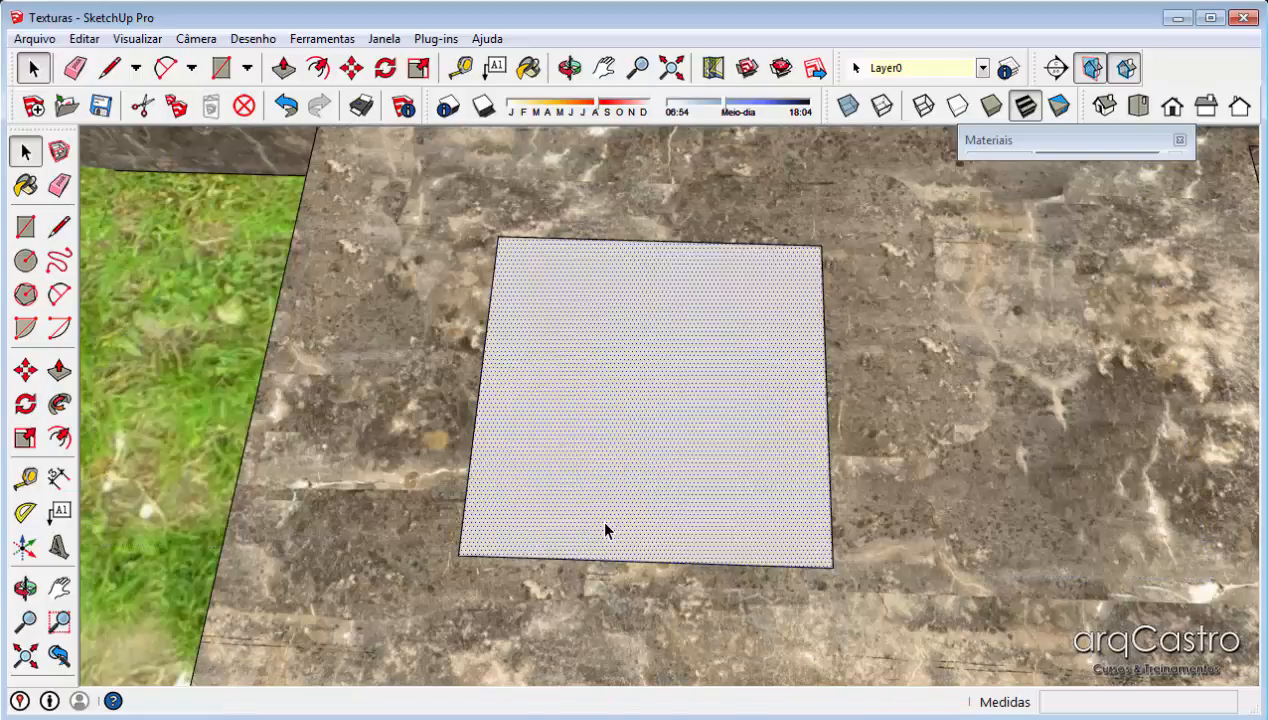
pyautogui.click(373, 482)
pyautogui.click(188, 410)
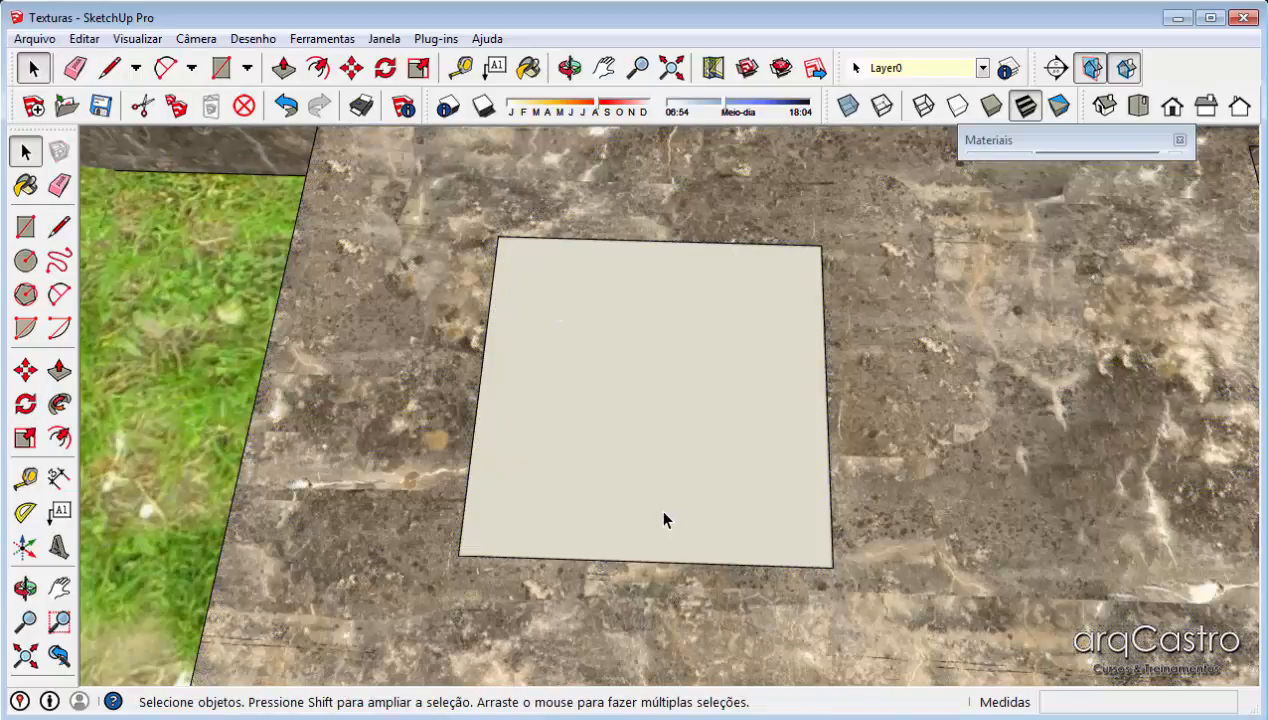
# - Sample the 000aaabeije2 texture from the square and paint the rest of the walkway's top face with it
pyautogui.press('b')
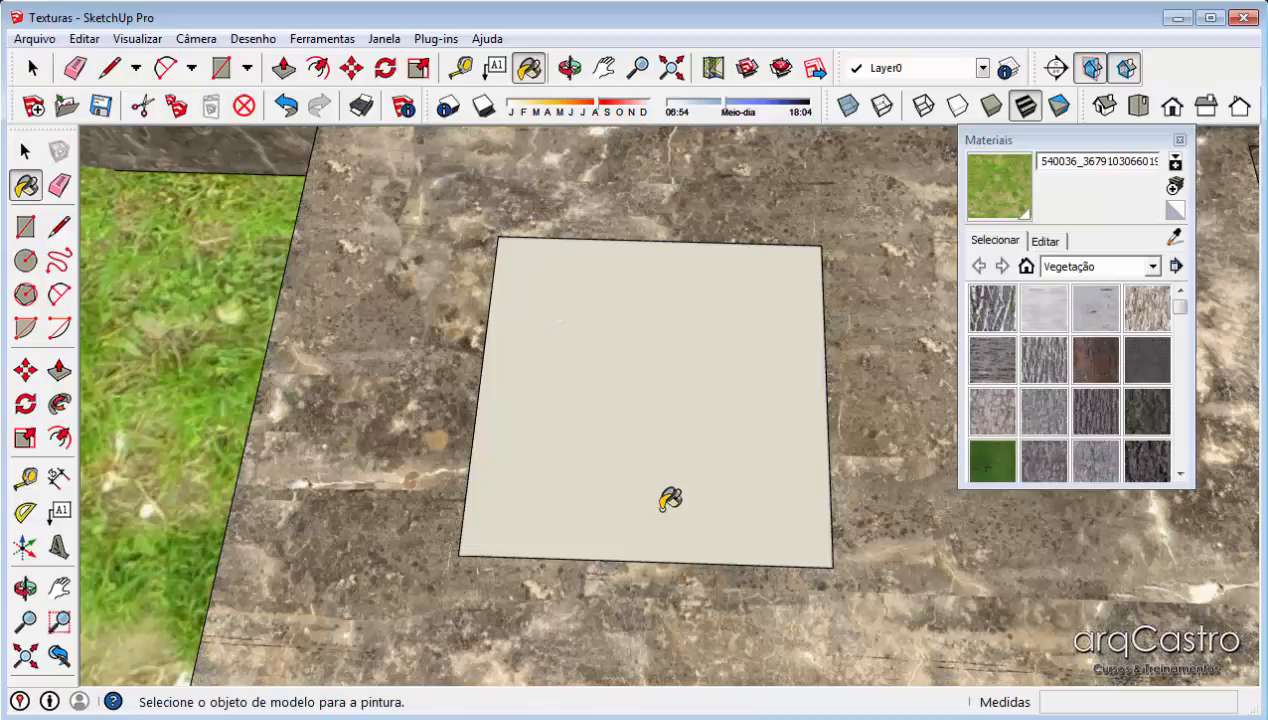
pyautogui.click(1176, 238)
pyautogui.click(617, 376)
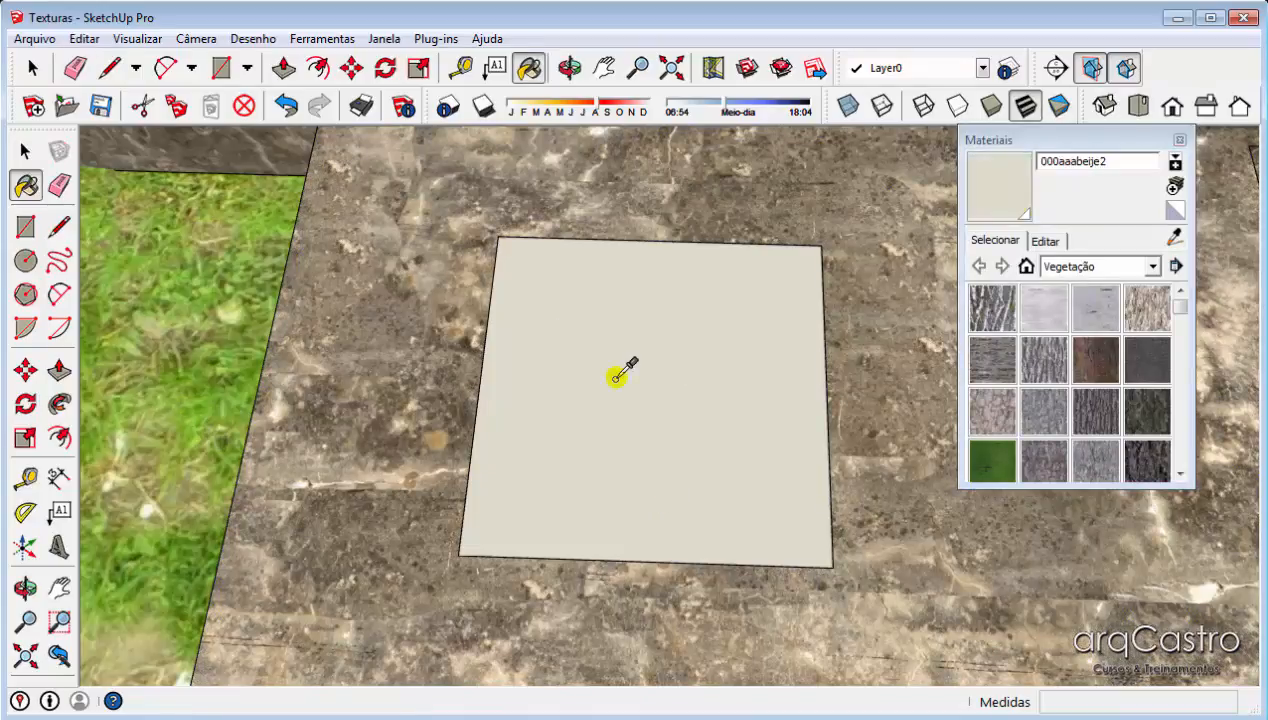
pyautogui.click(898, 432)
pyautogui.scroll(-6, 615, 460)
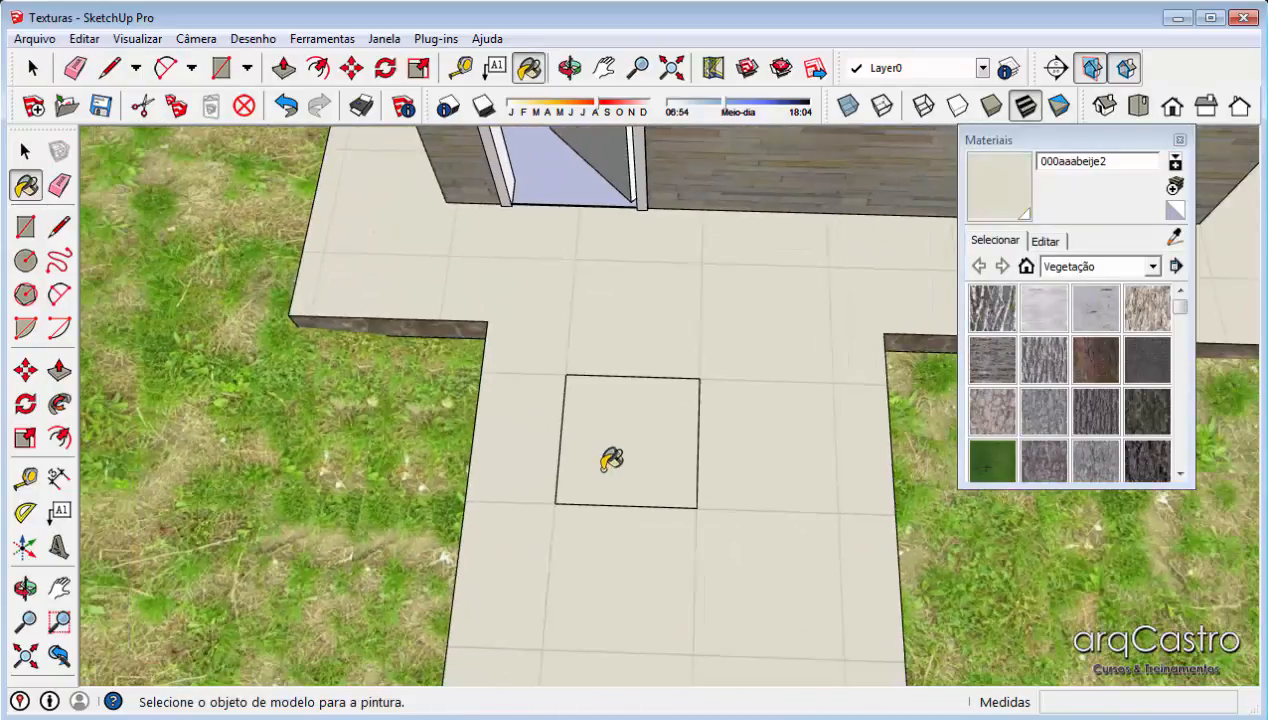
# - Erase the outline edges of the reference square on the walkway
pyautogui.scroll(4, 611, 459)
pyautogui.press('e')
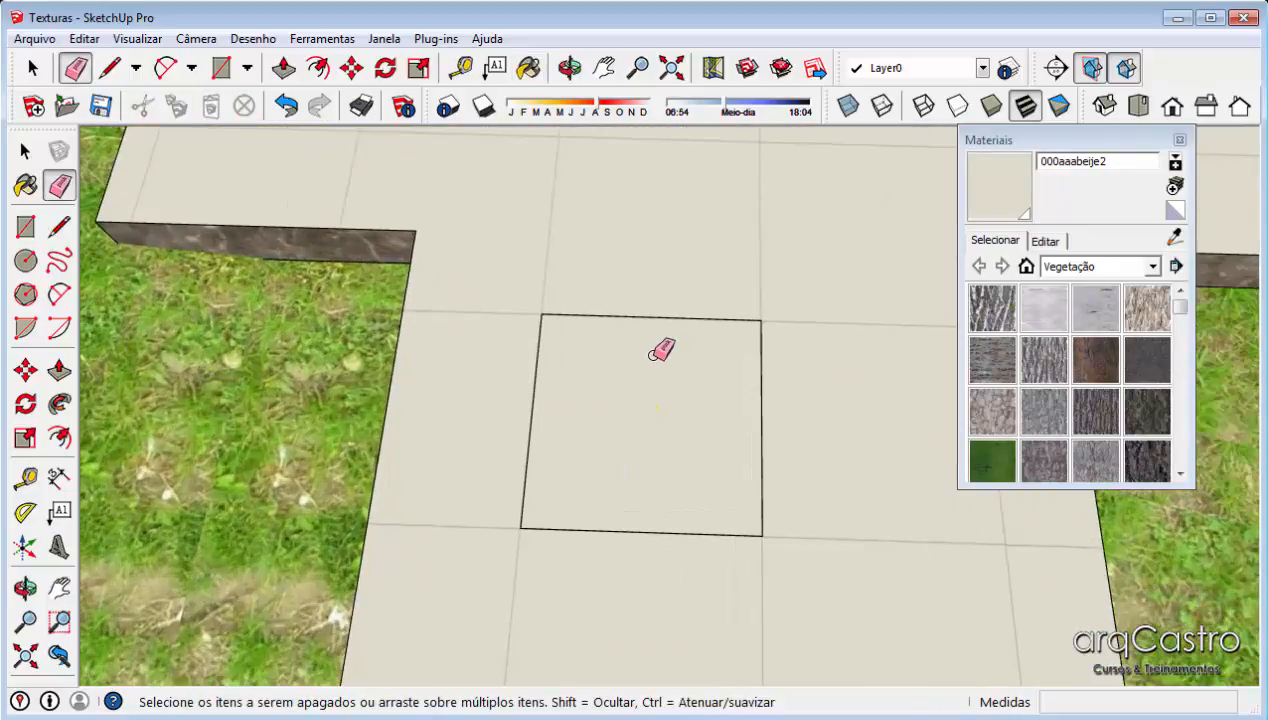
pyautogui.click(637, 302)
pyautogui.click(545, 362)
pyautogui.click(762, 428)
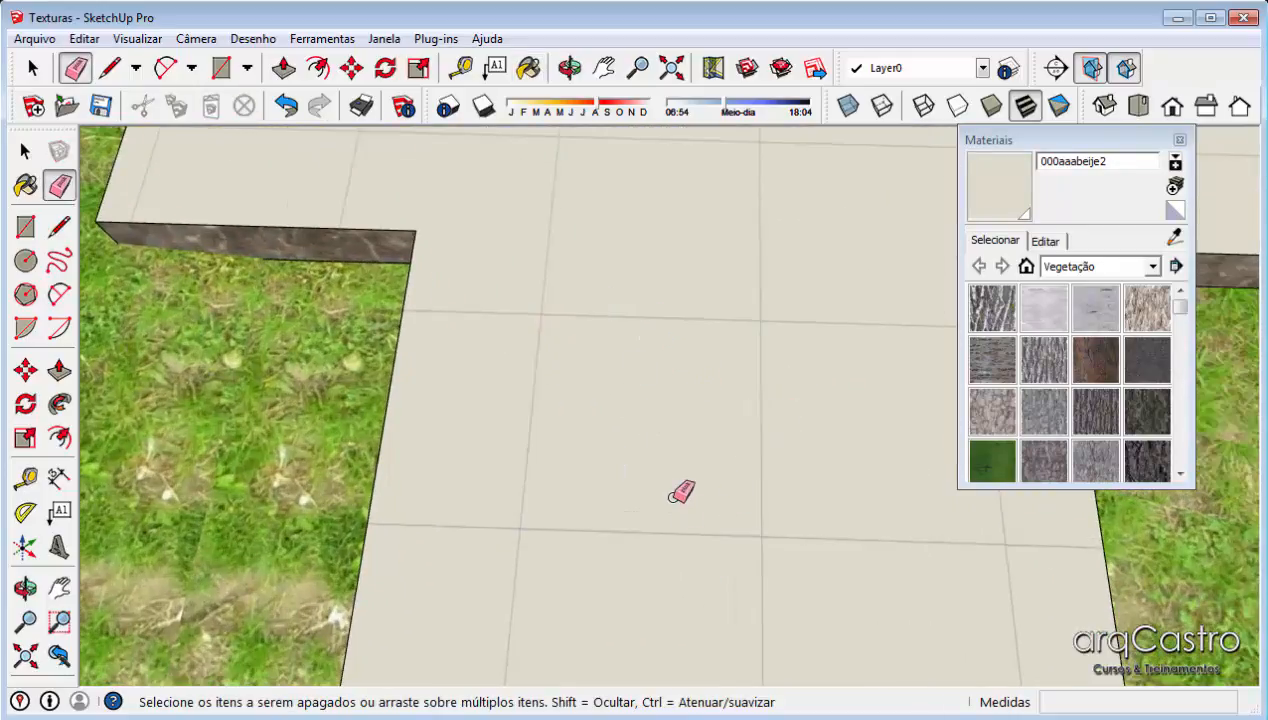
# - Measure the side length of one tile on the walkway
pyautogui.scroll(2, 655, 400)
pyautogui.press('t')
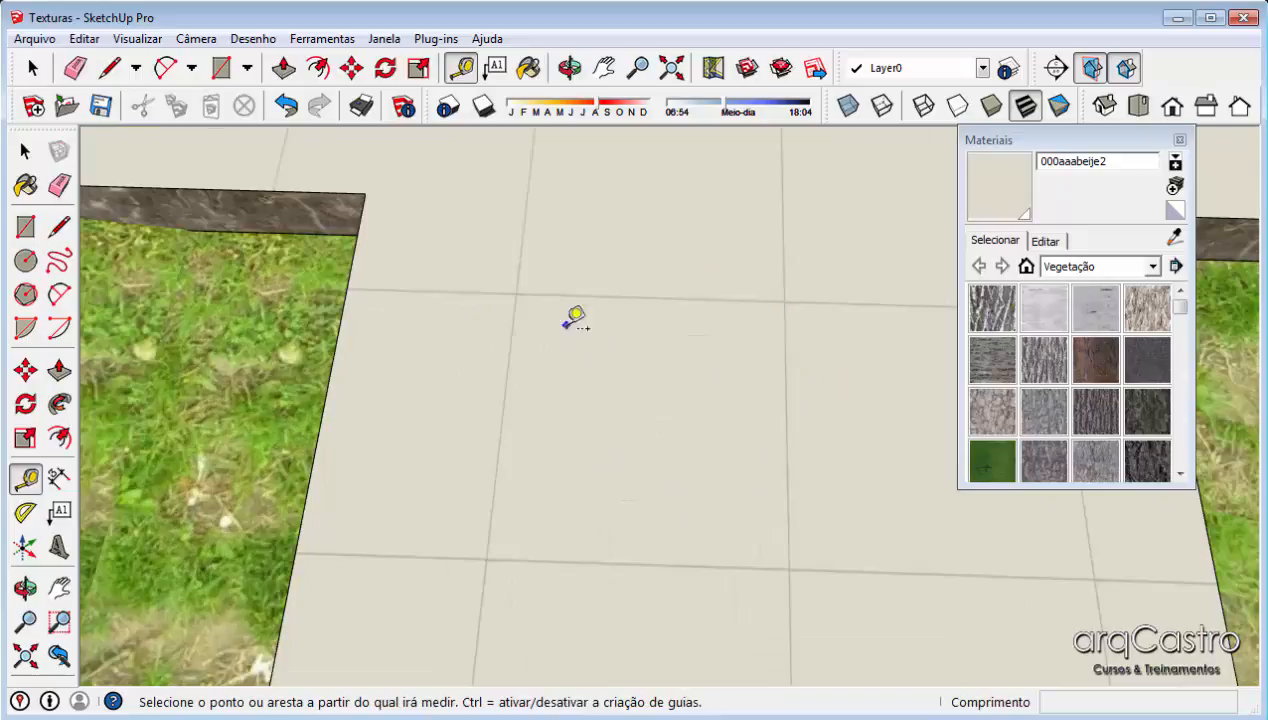
pyautogui.click(518, 293)
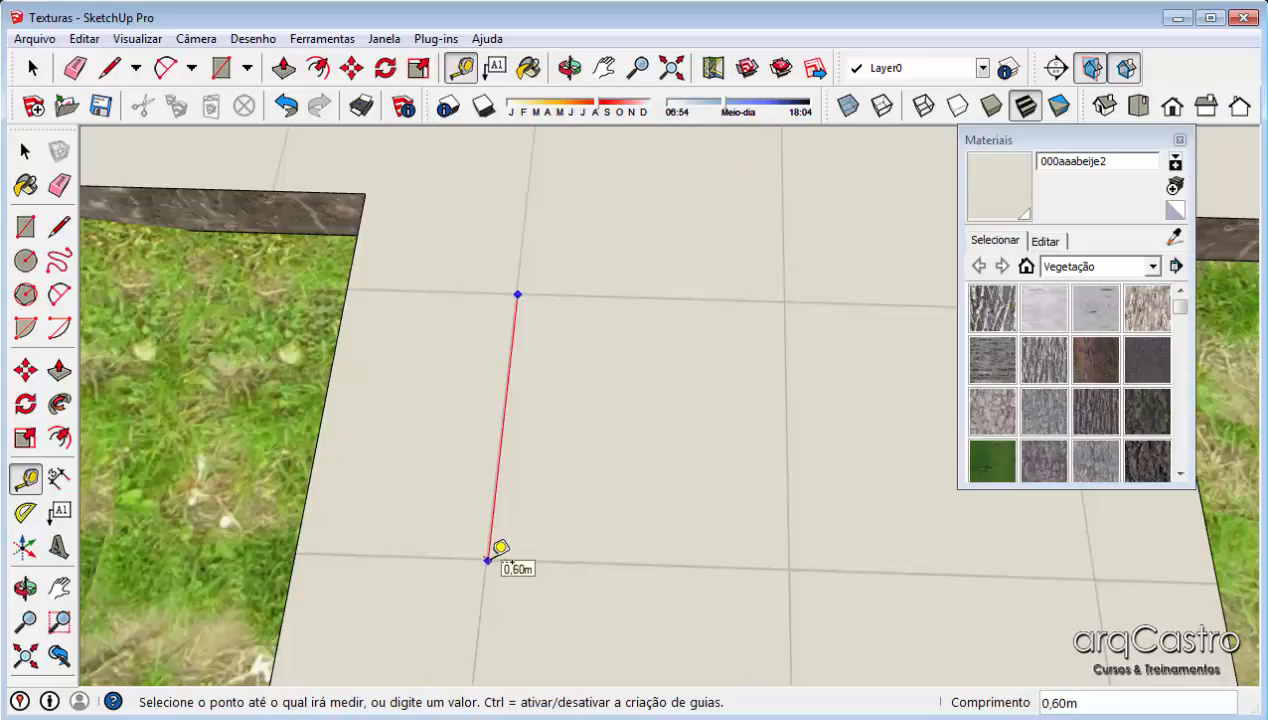
pyautogui.press('Escape')
# - Sample the tile texture from the walkway's top and paint the side faces around the inner corner beside the window wall
pyautogui.scroll(-2, 487, 461)
pyautogui.press('space')
pyautogui.scroll(-2, 487, 461)
pyautogui.moveTo(487, 461); pyautogui.dragTo(255, 142, button='middle')
pyautogui.scroll(1, 918, 150)
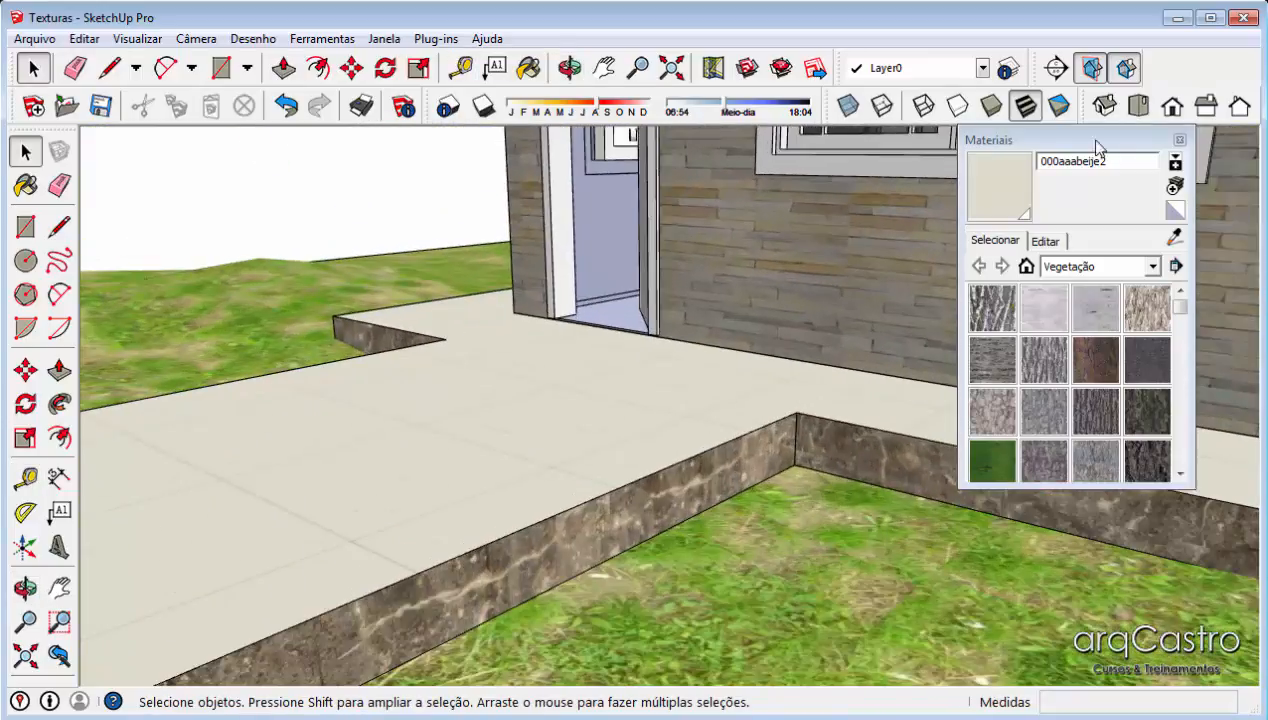
pyautogui.click(1165, 235)
pyautogui.click(1003, 206)
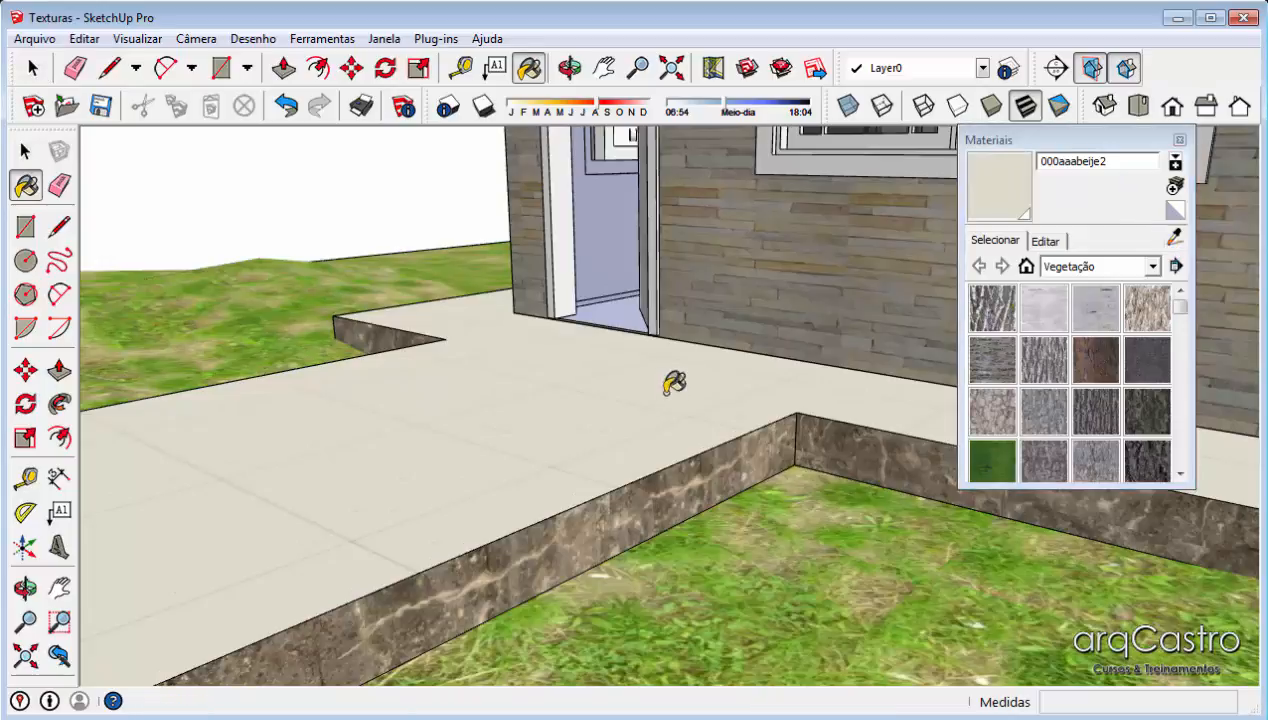
pyautogui.click(690, 475)
pyautogui.click(853, 427)
# - Paint the side faces around the opposite inner corner and along the brick wall with the same tile texture
pyautogui.moveTo(362, 444); pyautogui.dragTo(769, 502, button='middle')
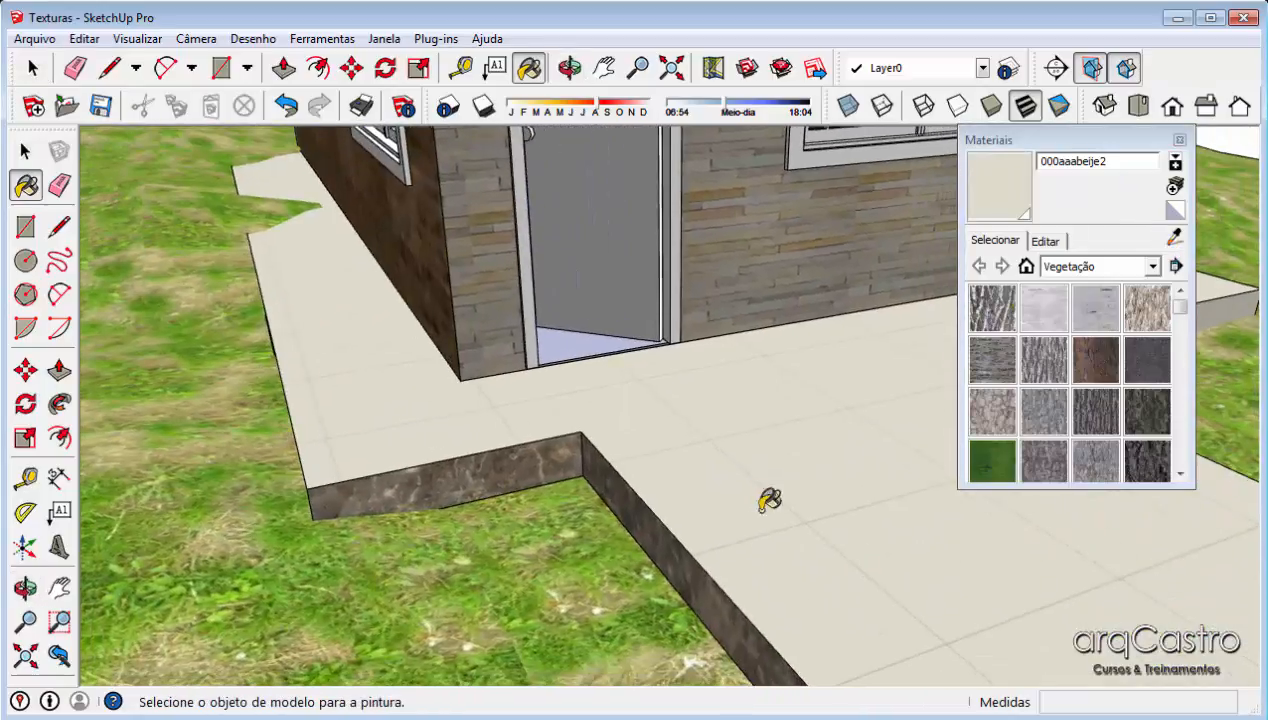
pyautogui.click(622, 476)
pyautogui.click(527, 455)
pyautogui.moveTo(527, 455); pyautogui.dragTo(515, 473, button='middle')
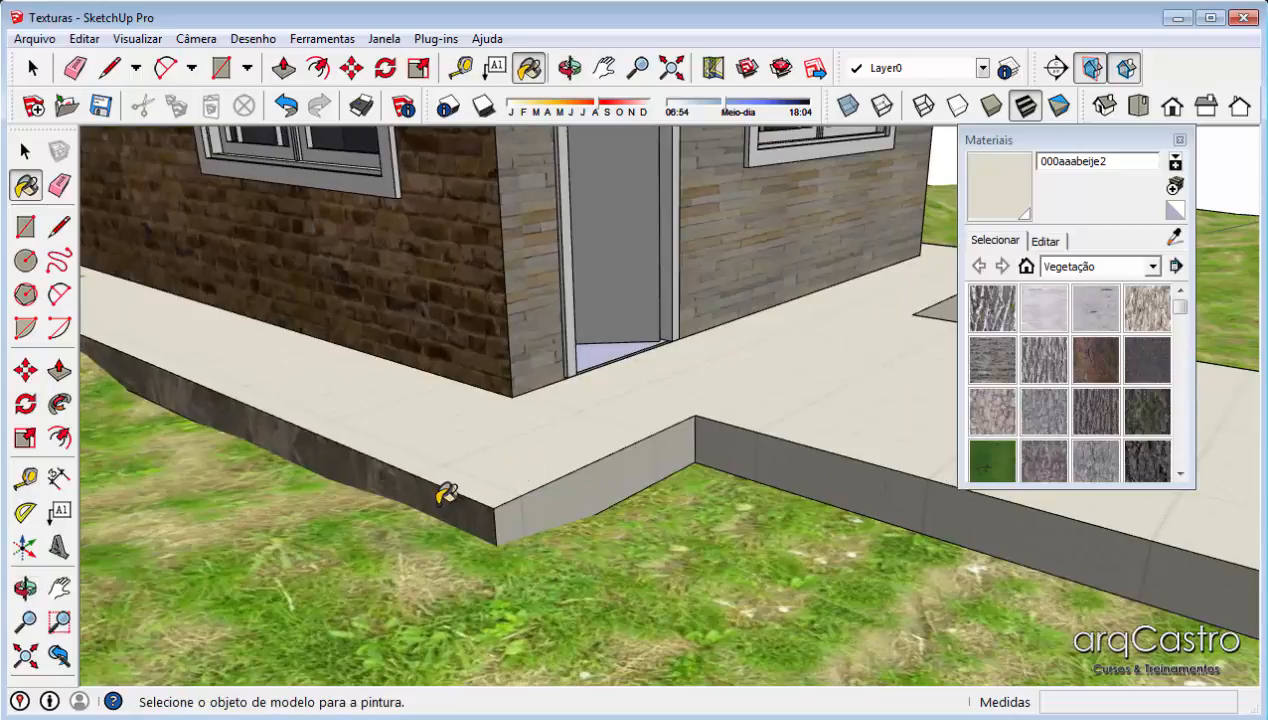
pyautogui.moveTo(444, 490)
pyautogui.mouseDown(button='middle')
pyautogui.moveTo(550, 517)
pyautogui.moveTo(85, 530)
pyautogui.moveTo(317, 439)
pyautogui.moveTo(722, 597)
pyautogui.moveTo(538, 432)
pyautogui.moveTo(700, 360)
pyautogui.mouseUp(button='middle')
pyautogui.press('space')
pyautogui.click(1179, 140)
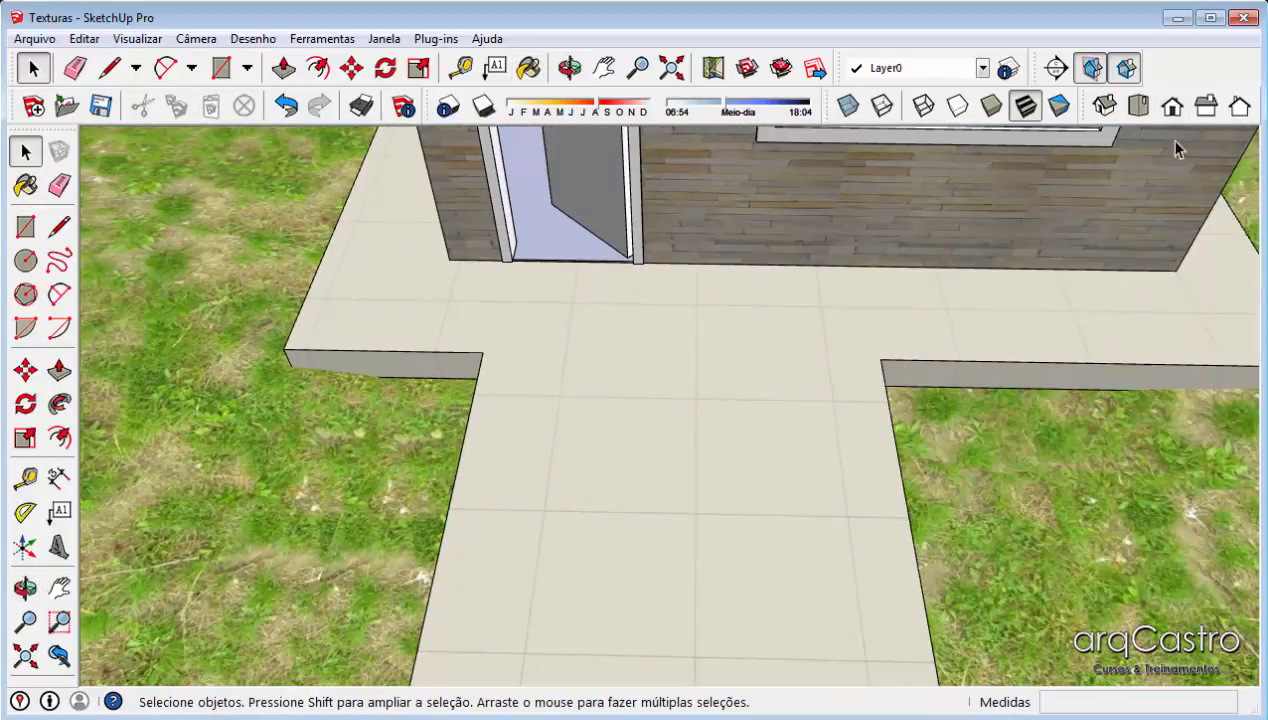
# - Shift the tile texture on the walkway's top face with fixed pins, lining up a joint with the walkway's inner corners
pyautogui.moveTo(740, 287); pyautogui.dragTo(731, 348, button='middle')
pyautogui.rightClick(626, 348)
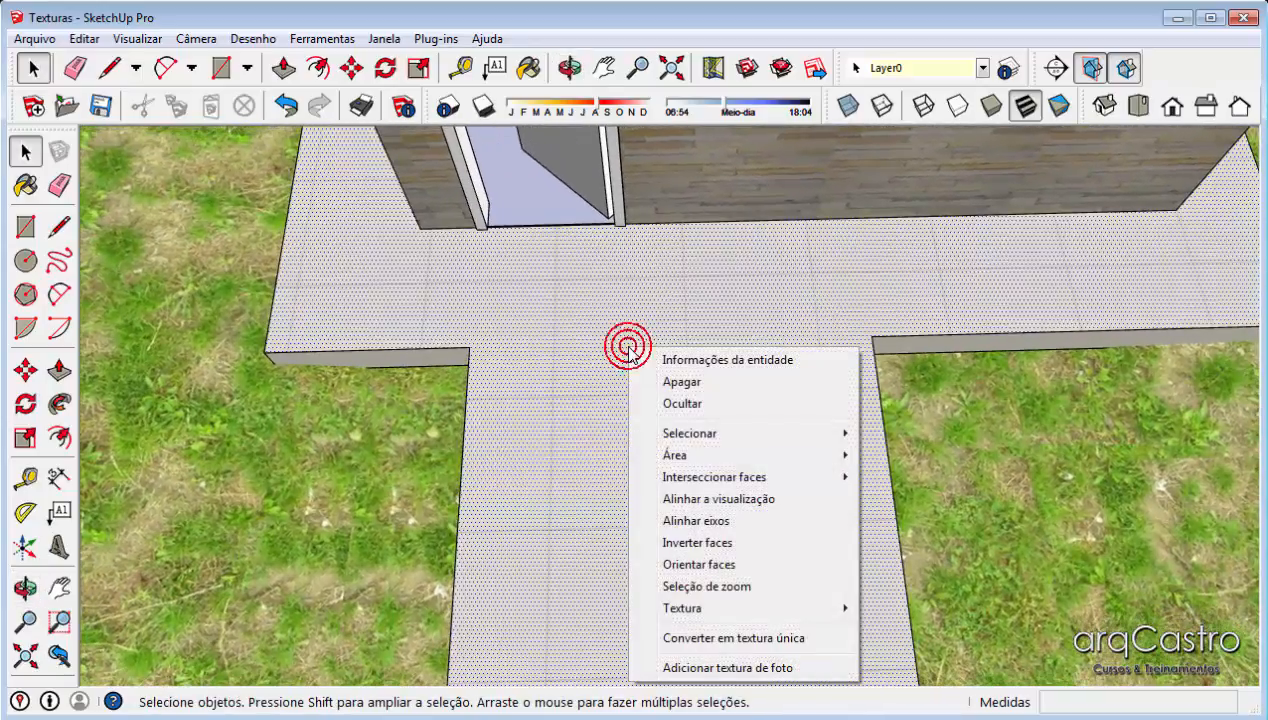
pyautogui.moveTo(849, 618)
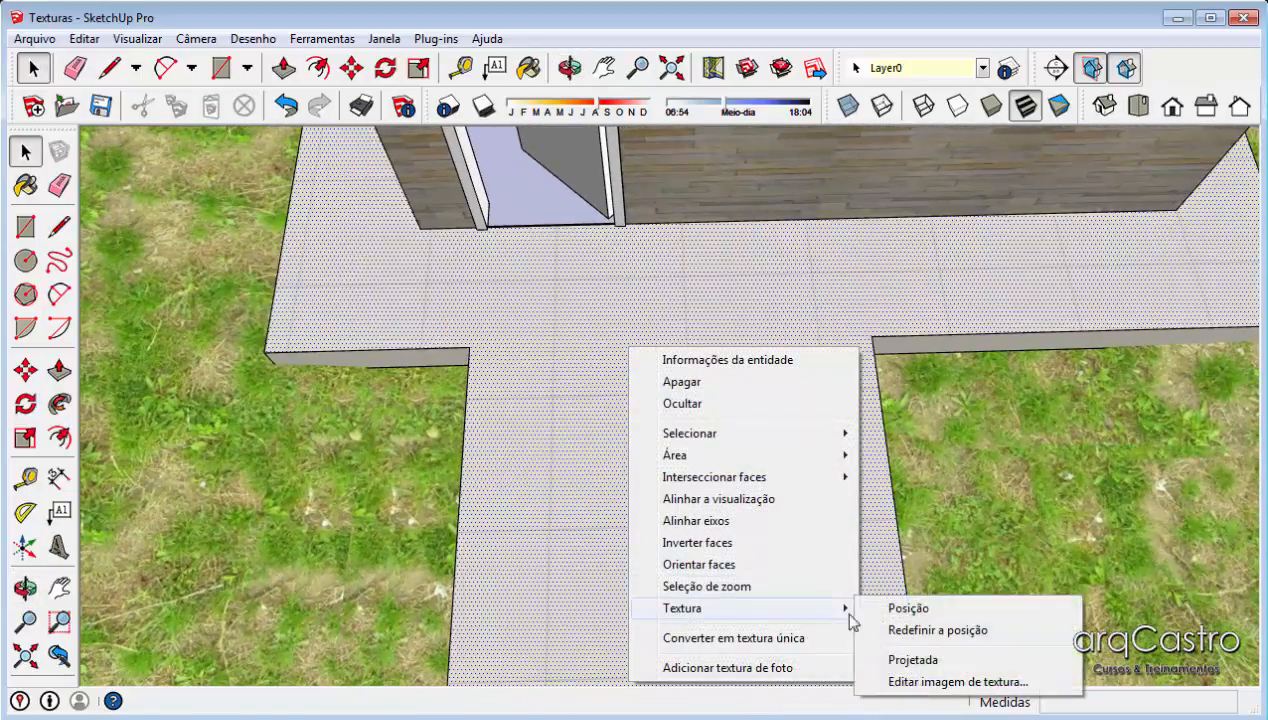
pyautogui.click(901, 608)
pyautogui.rightClick(709, 416)
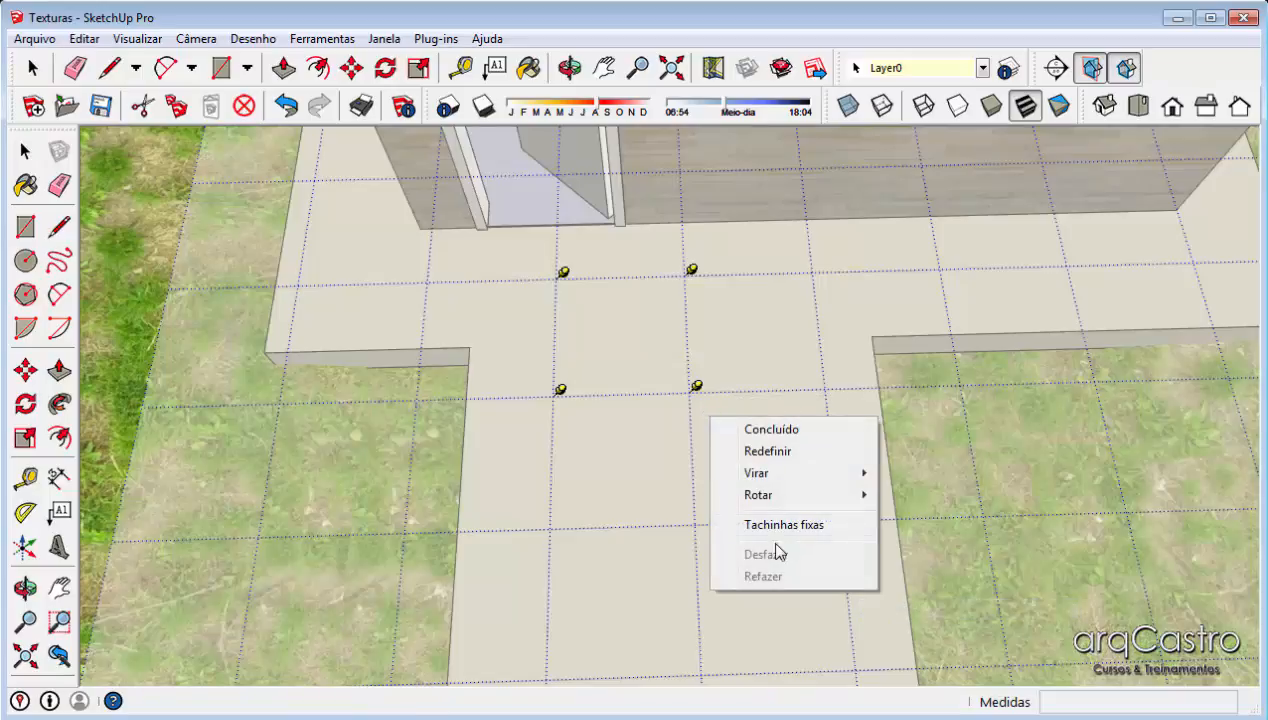
pyautogui.click(800, 526)
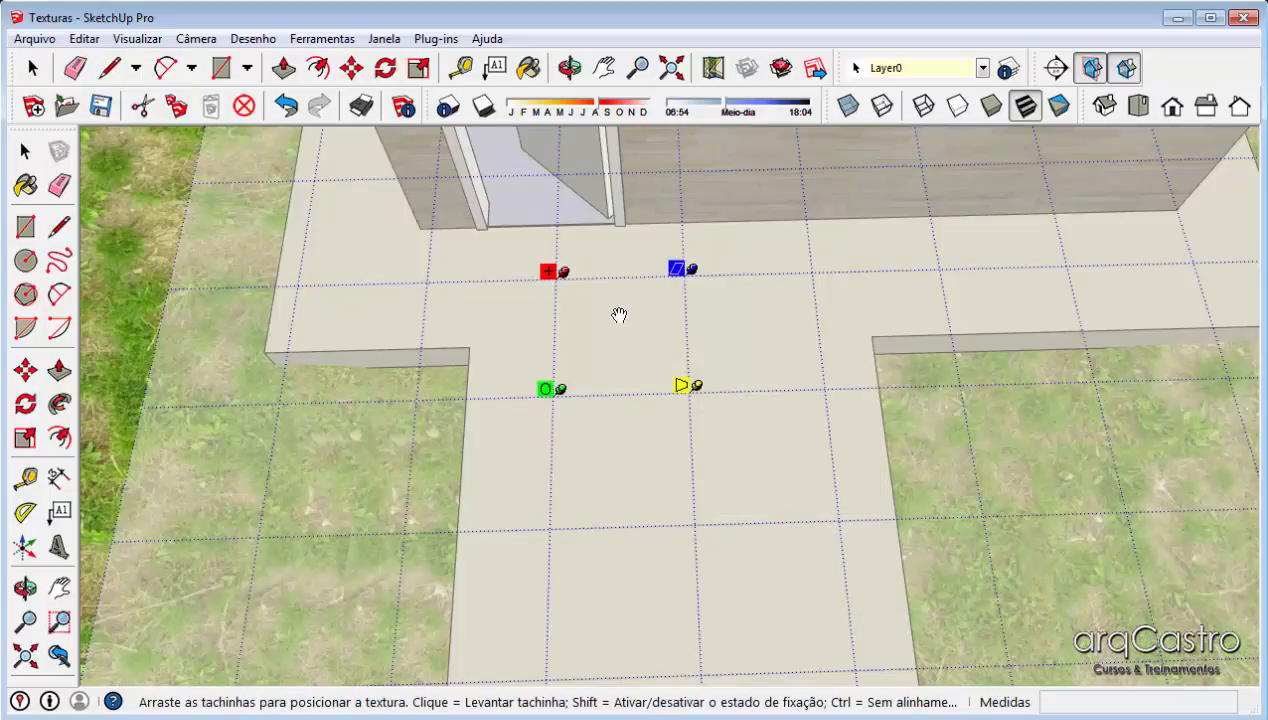
pyautogui.moveTo(619, 315); pyautogui.dragTo(341, 271)
pyautogui.press('Return')
pyautogui.click(399, 371)
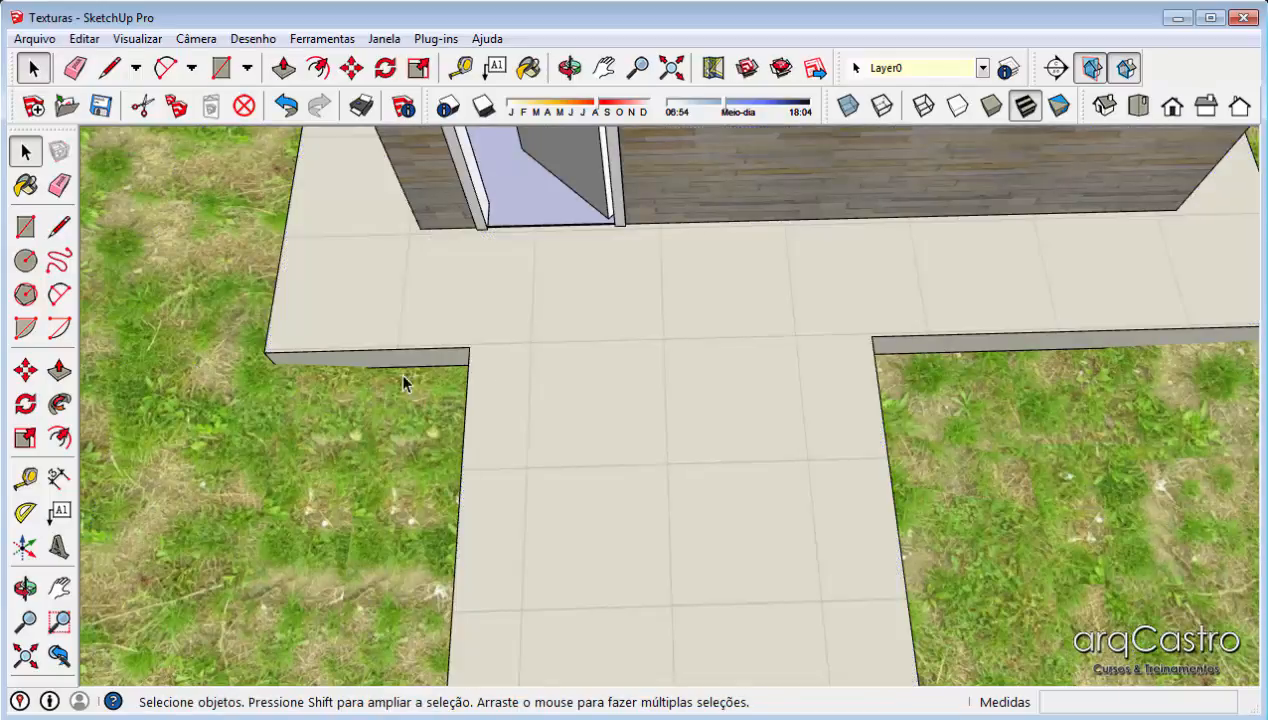
# - Examine how the tile joints on the walkway's top face meet those on the side faces near the door
pyautogui.moveTo(404, 368); pyautogui.dragTo(679, 207, button='middle')
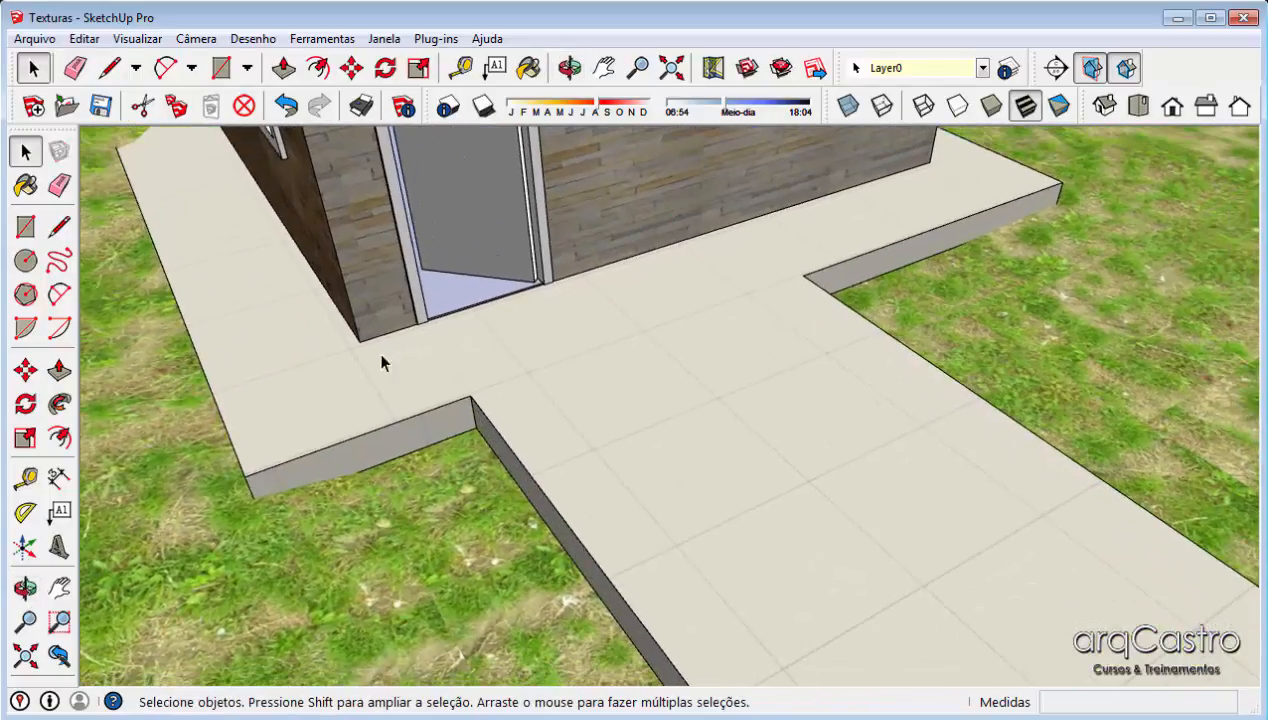
pyautogui.moveTo(490, 368); pyautogui.dragTo(530, 400, button='middle')
pyautogui.scroll(5, 399, 495)
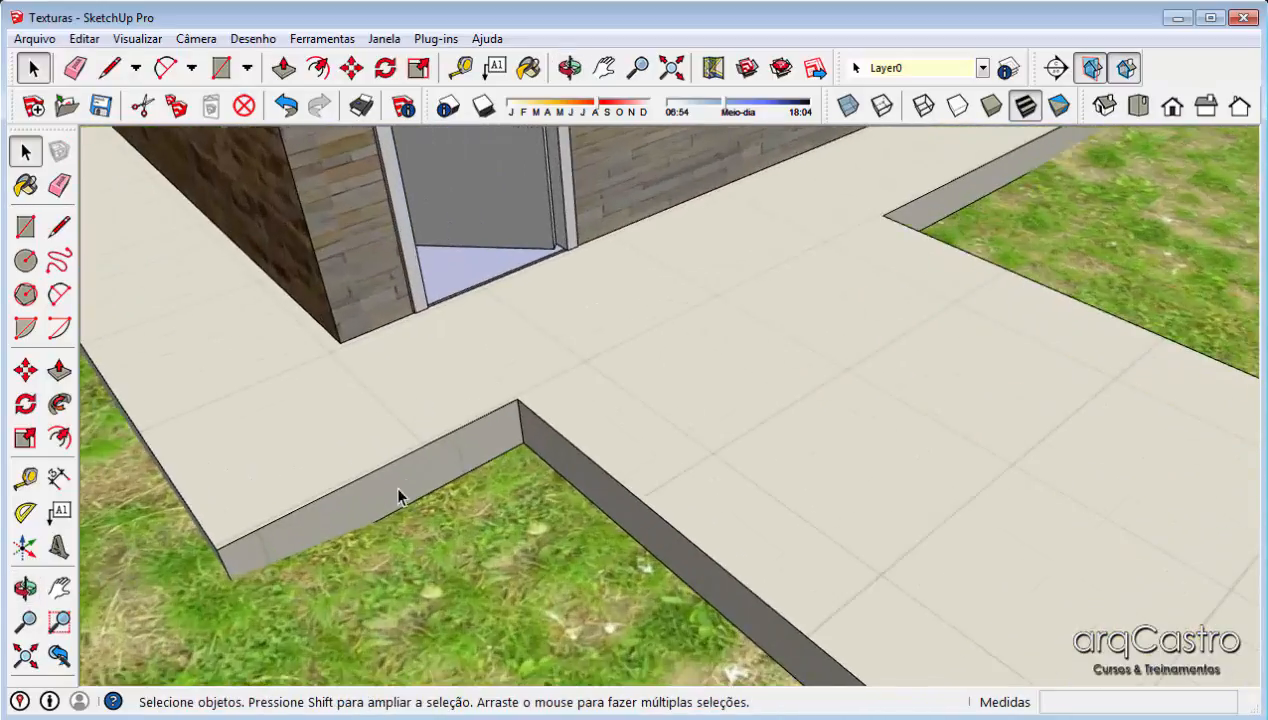
pyautogui.moveTo(358, 473); pyautogui.dragTo(510, 440, button='middle')
pyautogui.keyDown('shift'); pyautogui.moveTo(510, 440); pyautogui.dragTo(620, 368, button='middle'); pyautogui.keyUp('shift')
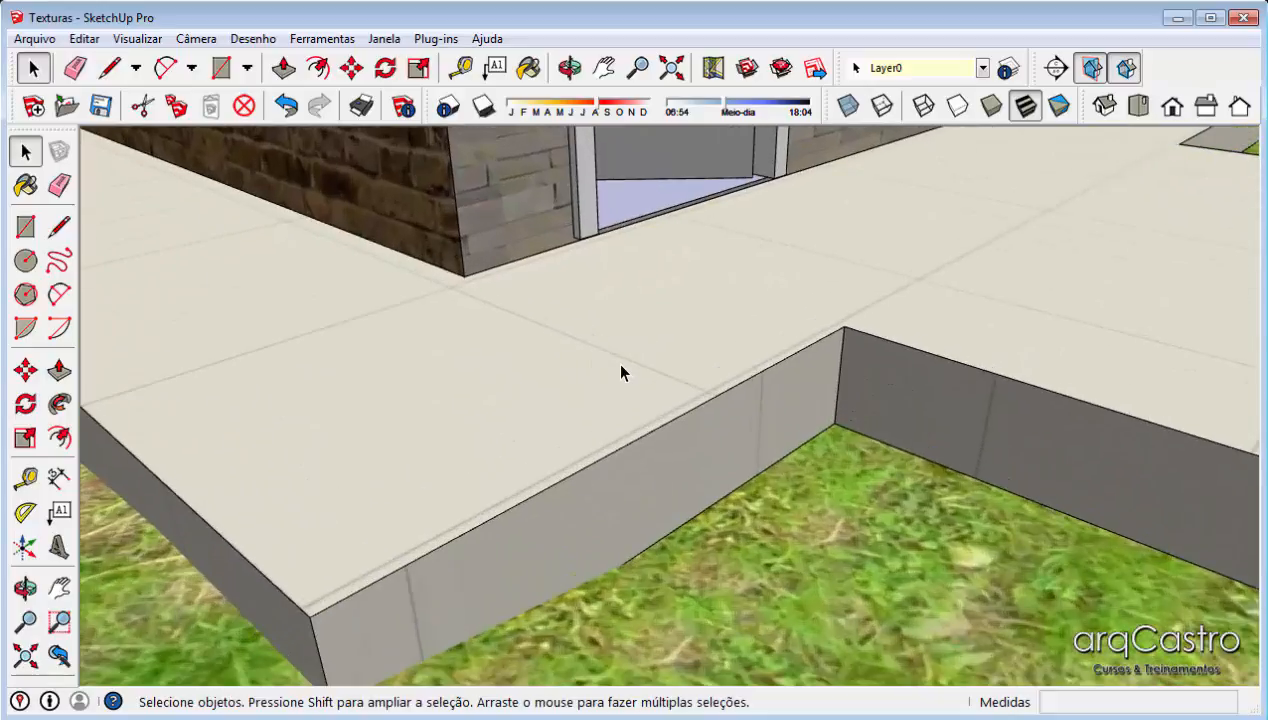
pyautogui.click(977, 302)
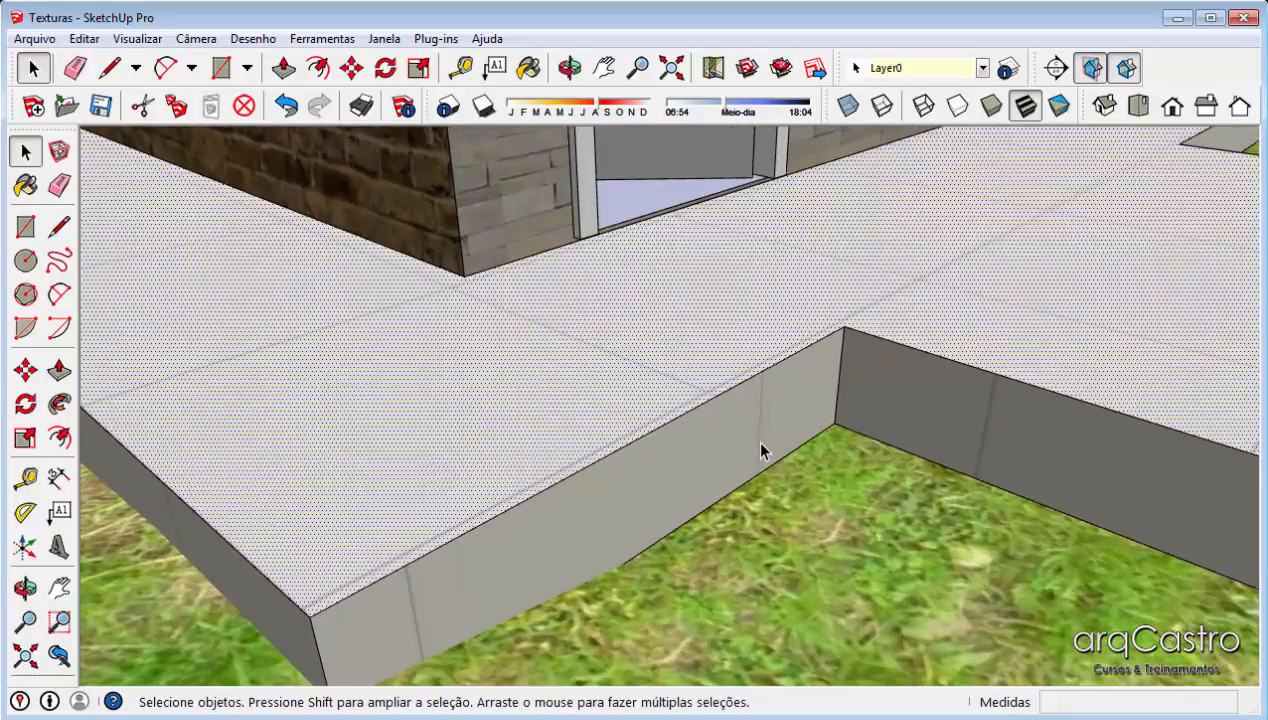
pyautogui.press('b')
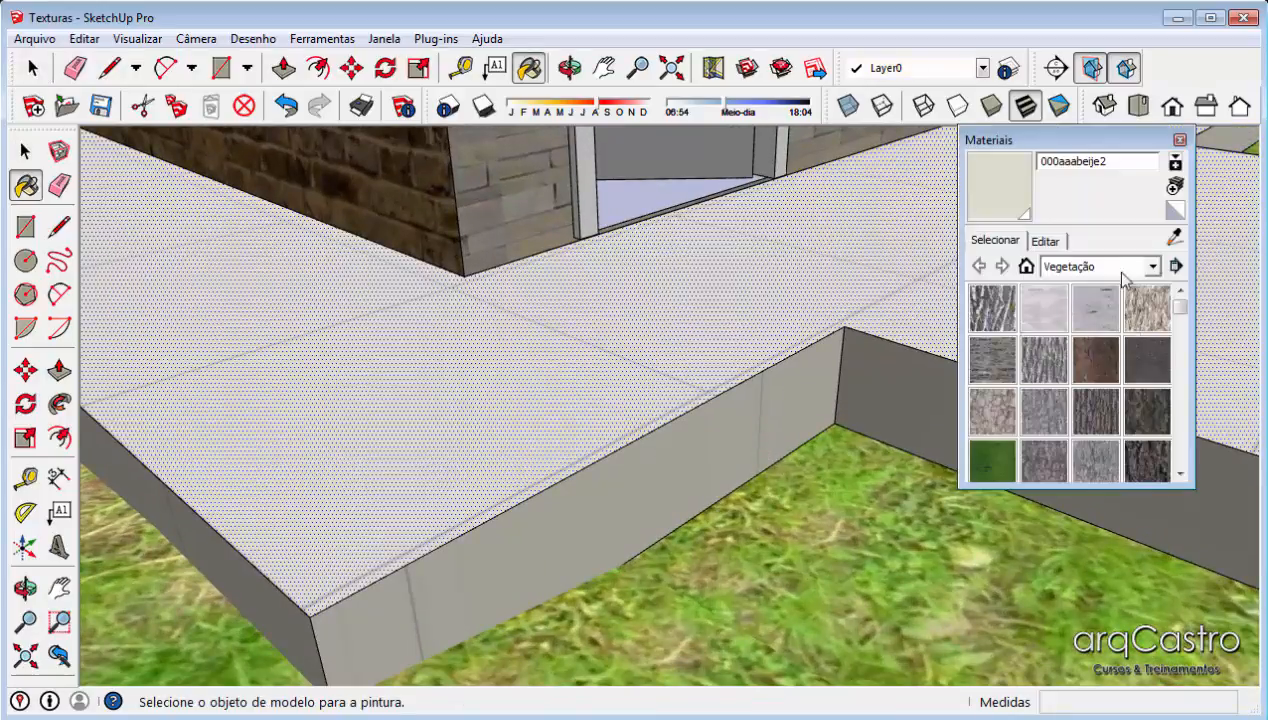
pyautogui.click(1176, 236)
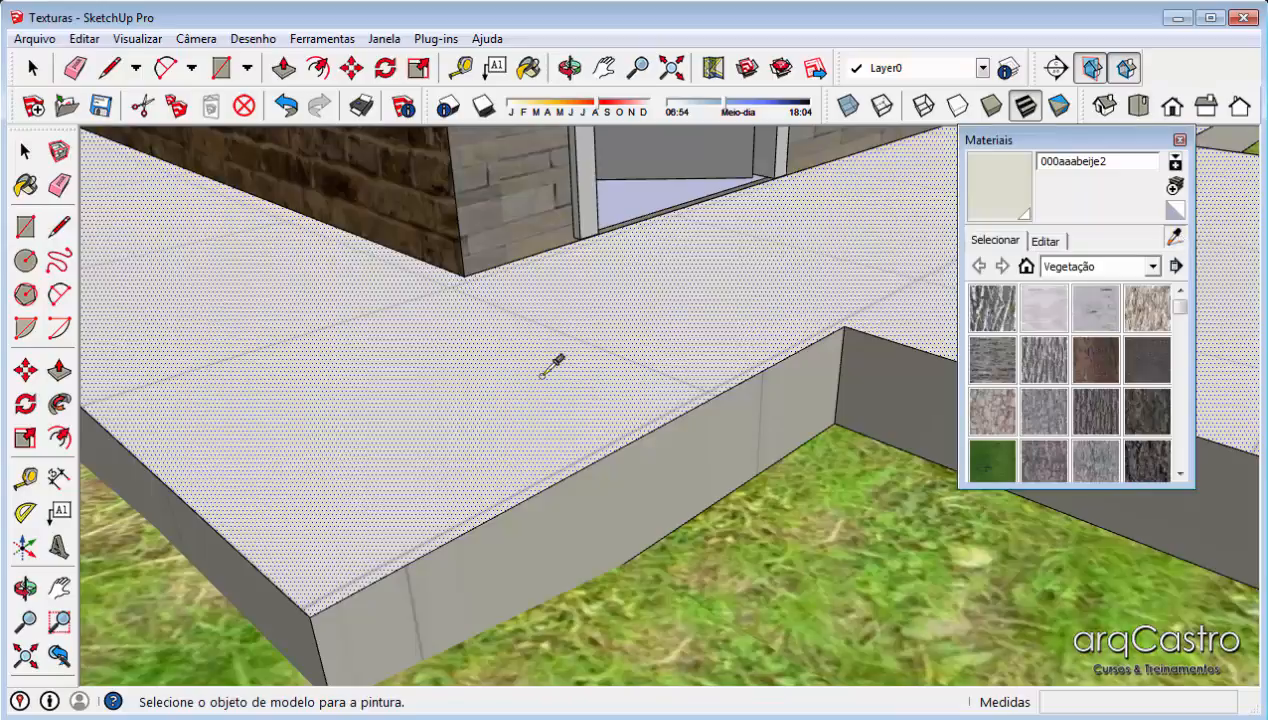
pyautogui.press('space')
pyautogui.click(609, 657)
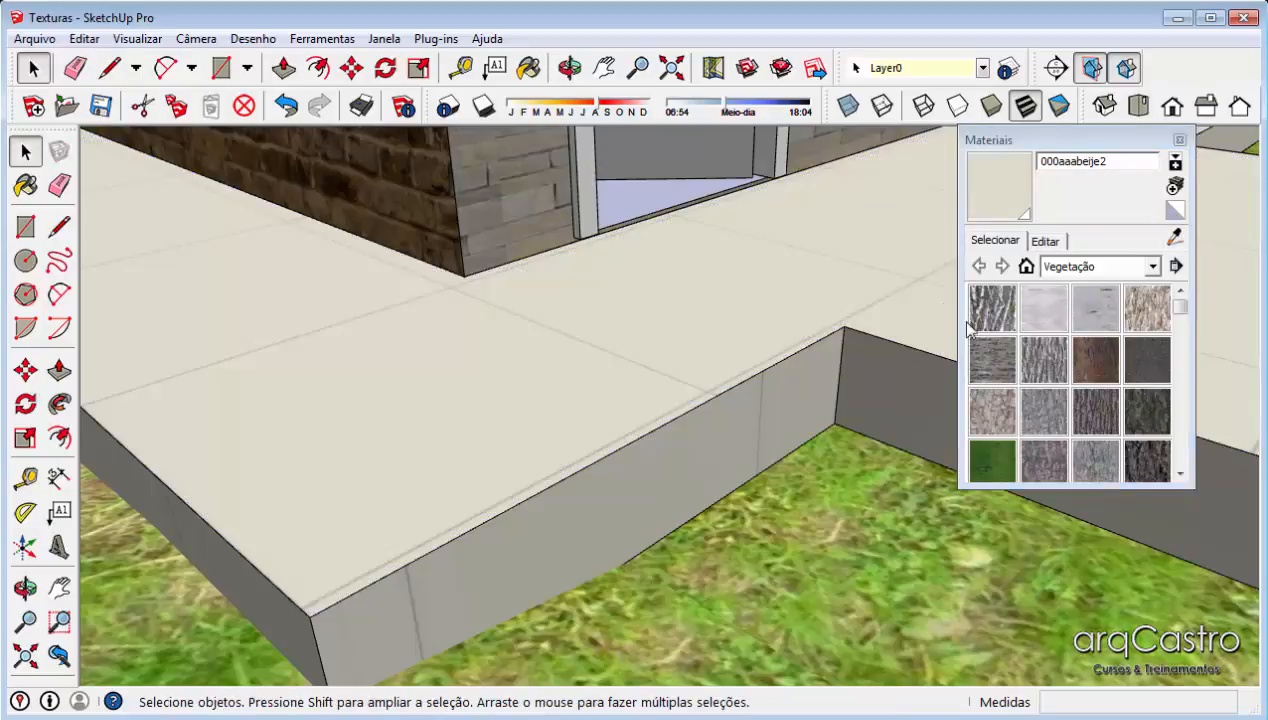
# - Sample the tile texture from the walkway's top face and repaint the side faces so their joints continue those on top
pyautogui.click(1175, 238)
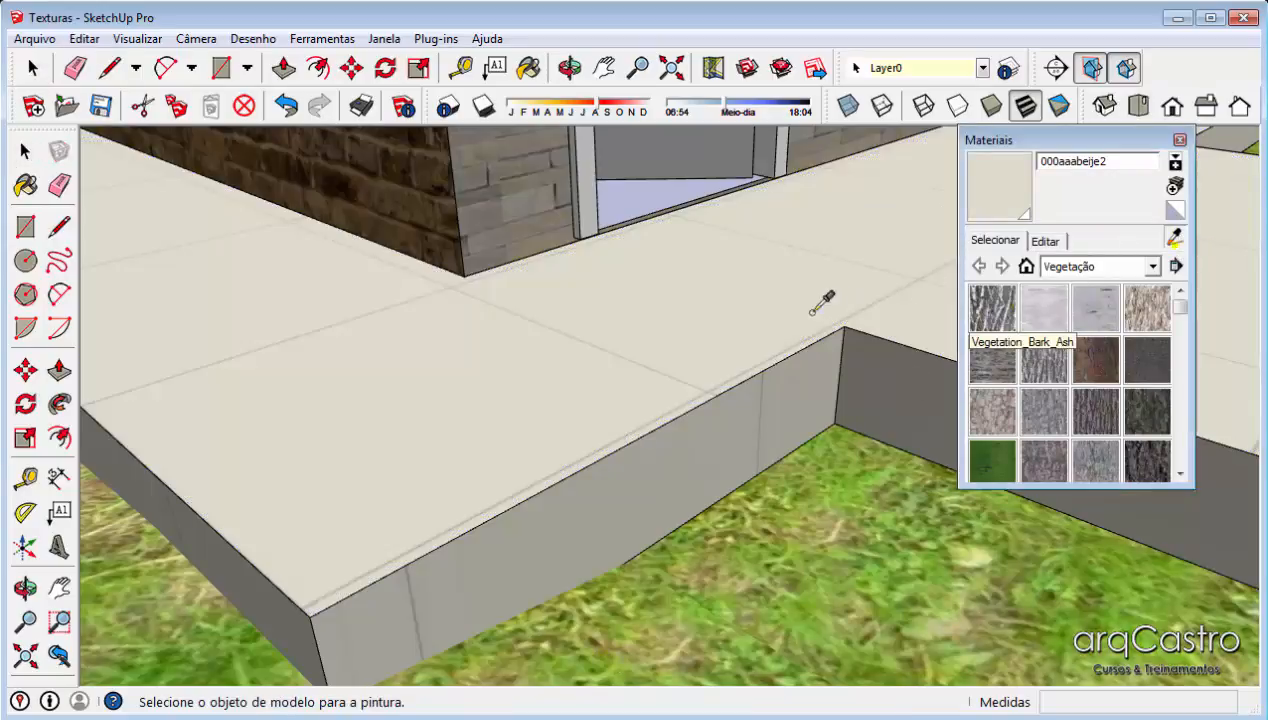
pyautogui.click(694, 322)
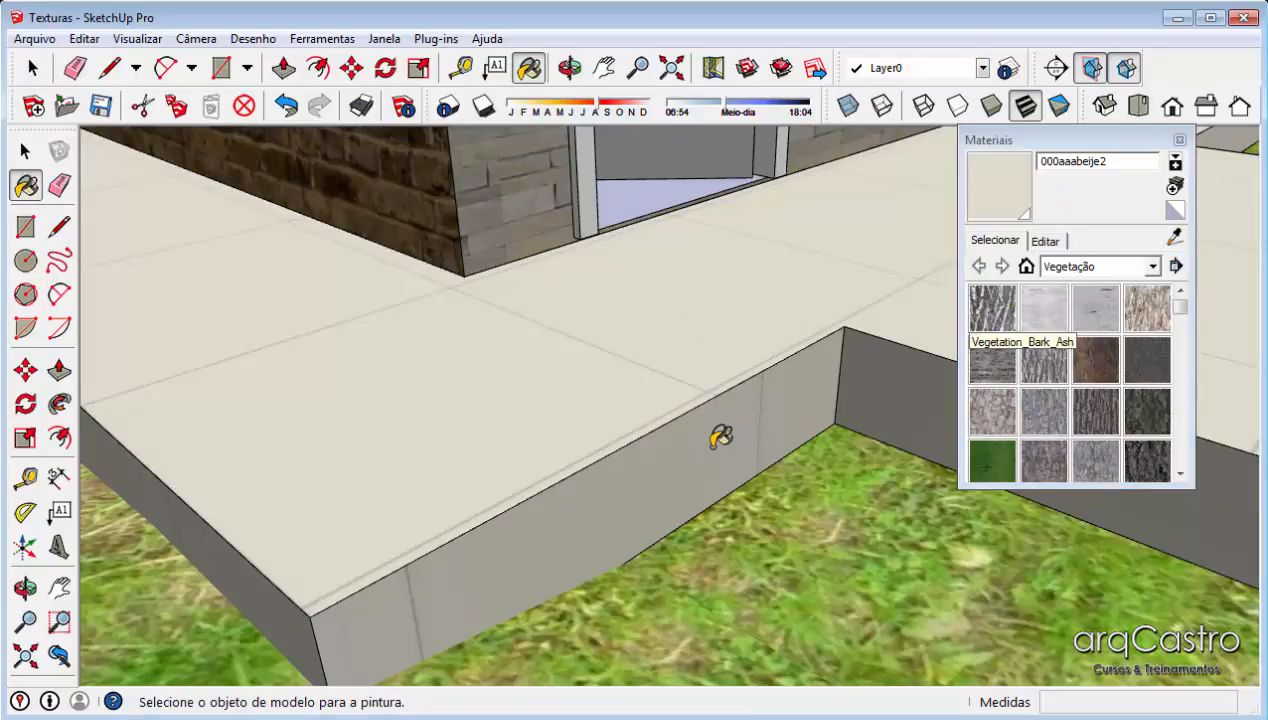
pyautogui.scroll(-2, 878, 377)
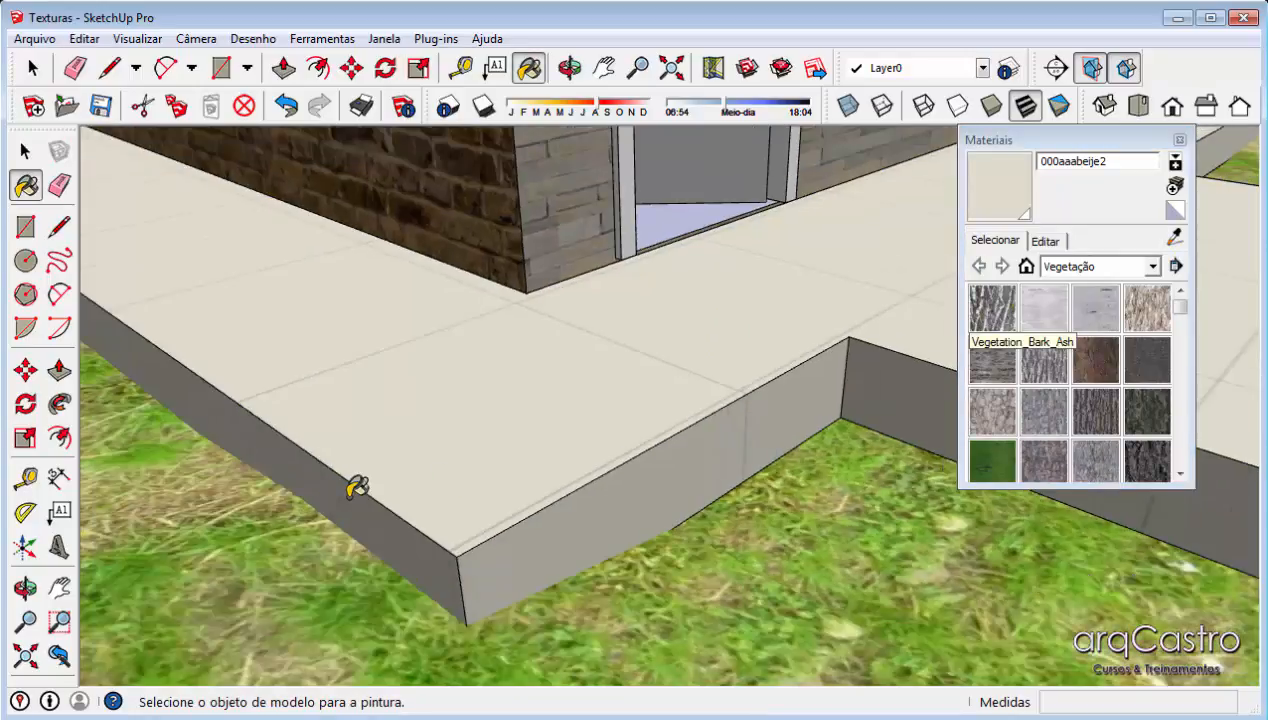
pyautogui.moveTo(357, 487)
pyautogui.mouseDown(button='middle')
pyautogui.moveTo(470, 454)
pyautogui.moveTo(589, 374)
pyautogui.moveTo(444, 422)
pyautogui.moveTo(450, 410)
pyautogui.mouseUp(button='middle')
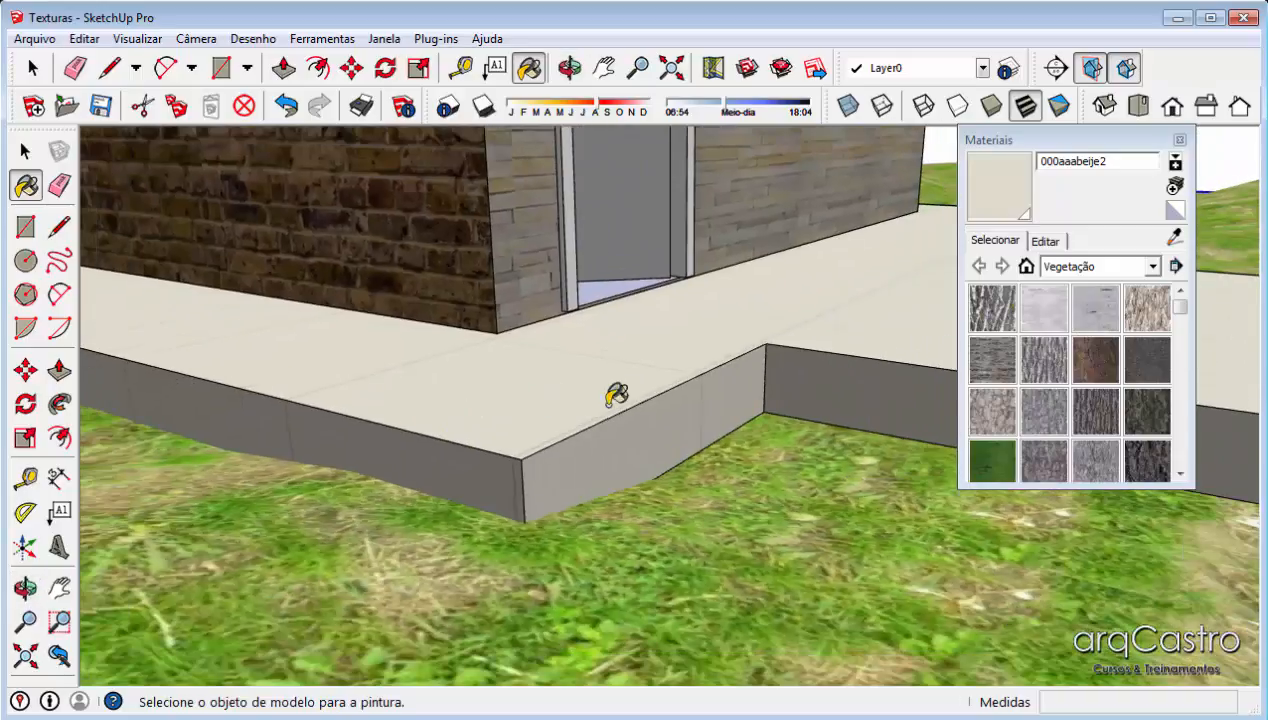
pyautogui.moveTo(617, 395)
pyautogui.mouseDown(button='middle')
pyautogui.moveTo(430, 420)
pyautogui.moveTo(320, 396)
pyautogui.moveTo(793, 510)
pyautogui.mouseUp(button='middle')
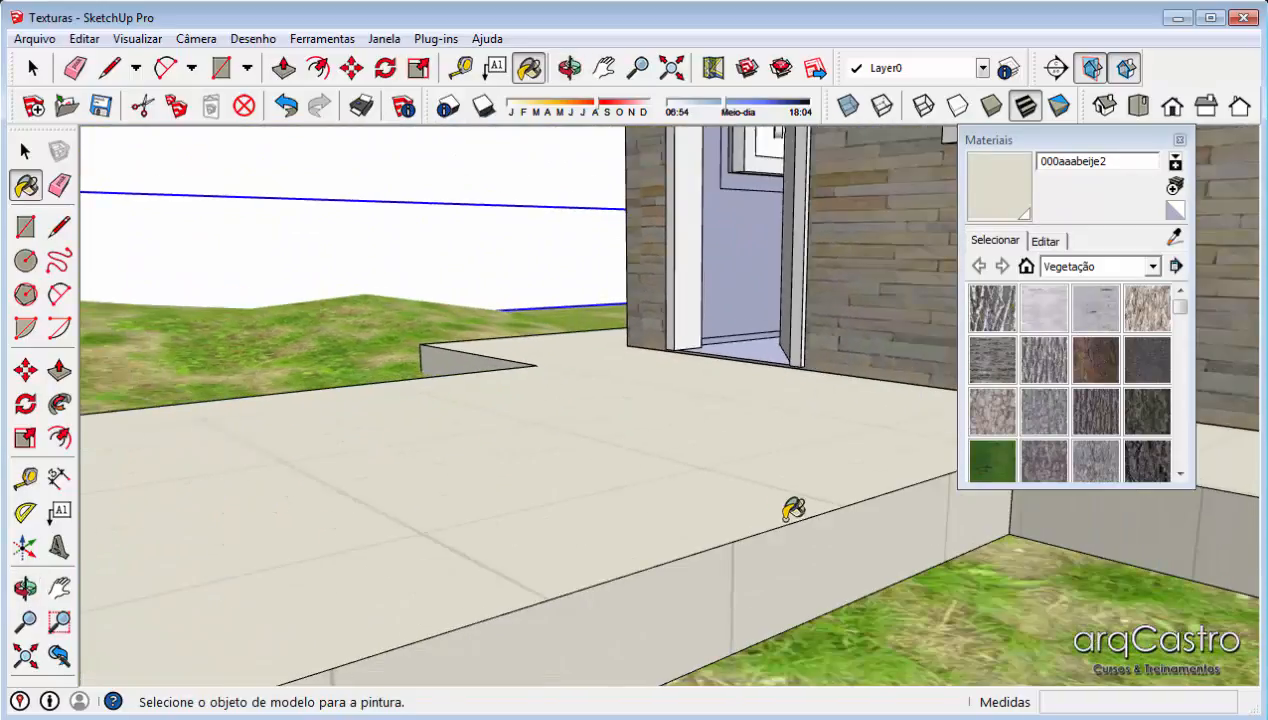
pyautogui.moveTo(1187, 523)
pyautogui.mouseDown(button='middle')
pyautogui.moveTo(518, 566)
pyautogui.moveTo(617, 623)
pyautogui.moveTo(5, 433)
pyautogui.moveTo(306, 410)
pyautogui.moveTo(118, 358)
pyautogui.mouseUp(button='middle')
pyautogui.click(670, 436)
pyautogui.moveTo(646, 447)
pyautogui.mouseDown(button='middle')
pyautogui.moveTo(433, 445)
pyautogui.moveTo(651, 448)
pyautogui.moveTo(752, 497)
pyautogui.mouseUp(button='middle')
pyautogui.scroll(-2, 742, 453)
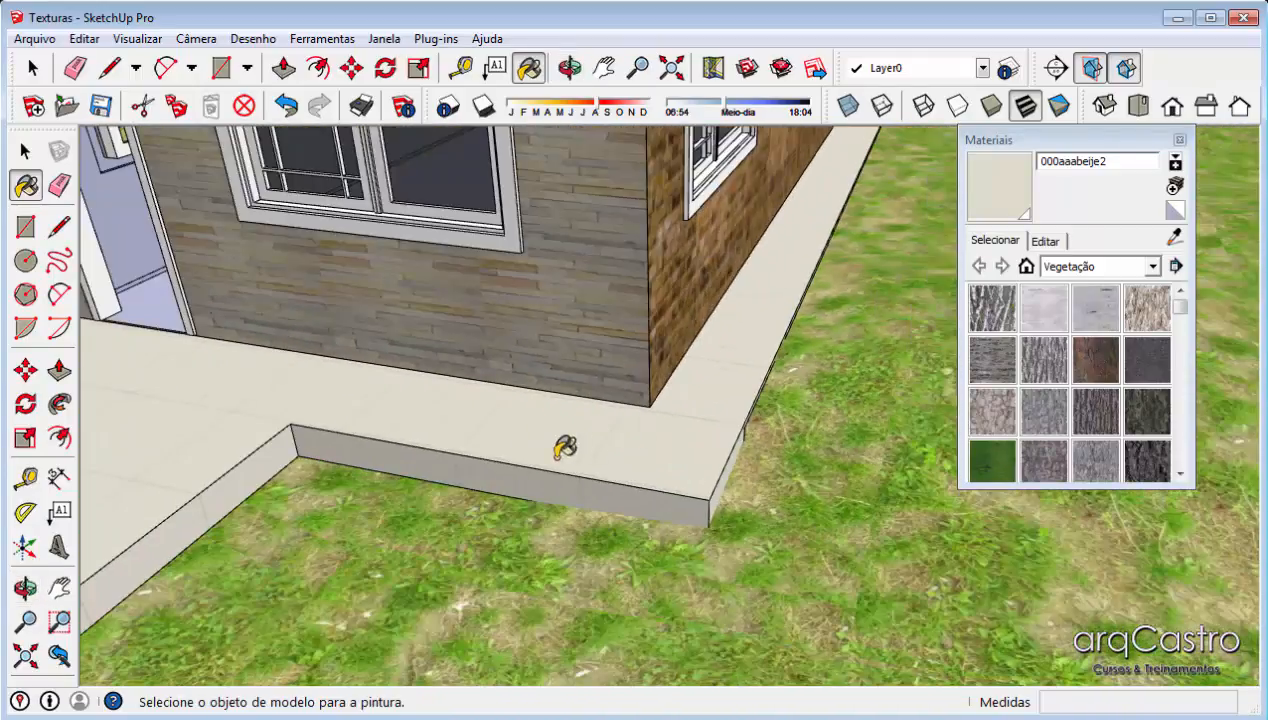
pyautogui.keyDown('shift'); pyautogui.moveTo(565, 445); pyautogui.dragTo(849, 448, button='middle'); pyautogui.keyUp('shift')
# - Examine how the tile joints run across the walkway's top face in front of the door
pyautogui.press('space')
pyautogui.scroll(2, 374, 382)
pyautogui.moveTo(374, 382)
pyautogui.mouseDown(button='middle')
pyautogui.moveTo(625, 334)
pyautogui.moveTo(657, 309)
pyautogui.mouseUp(button='middle')
pyautogui.scroll(2, 389, 381)
pyautogui.moveTo(389, 388); pyautogui.dragTo(416, 271, button='middle')
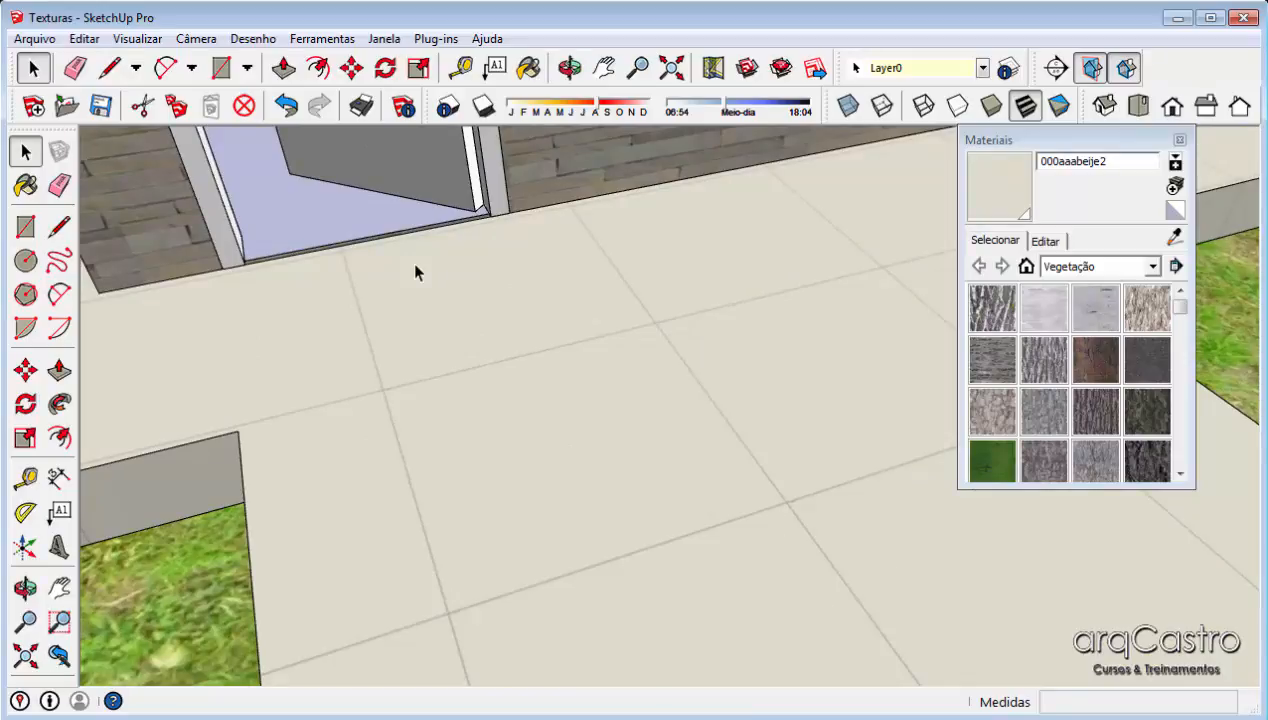
pyautogui.scroll(-6, 419, 390)
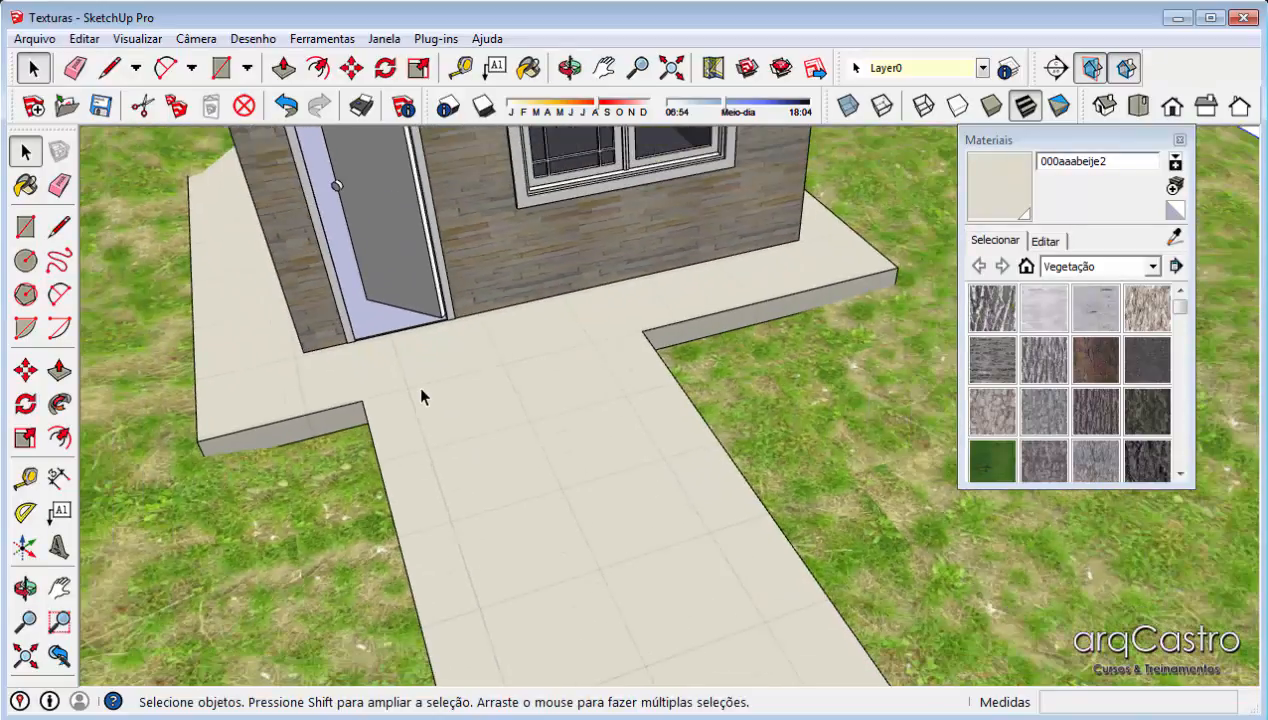
pyautogui.moveTo(420, 397); pyautogui.dragTo(347, 343, button='middle')
pyautogui.scroll(5, 413, 272)
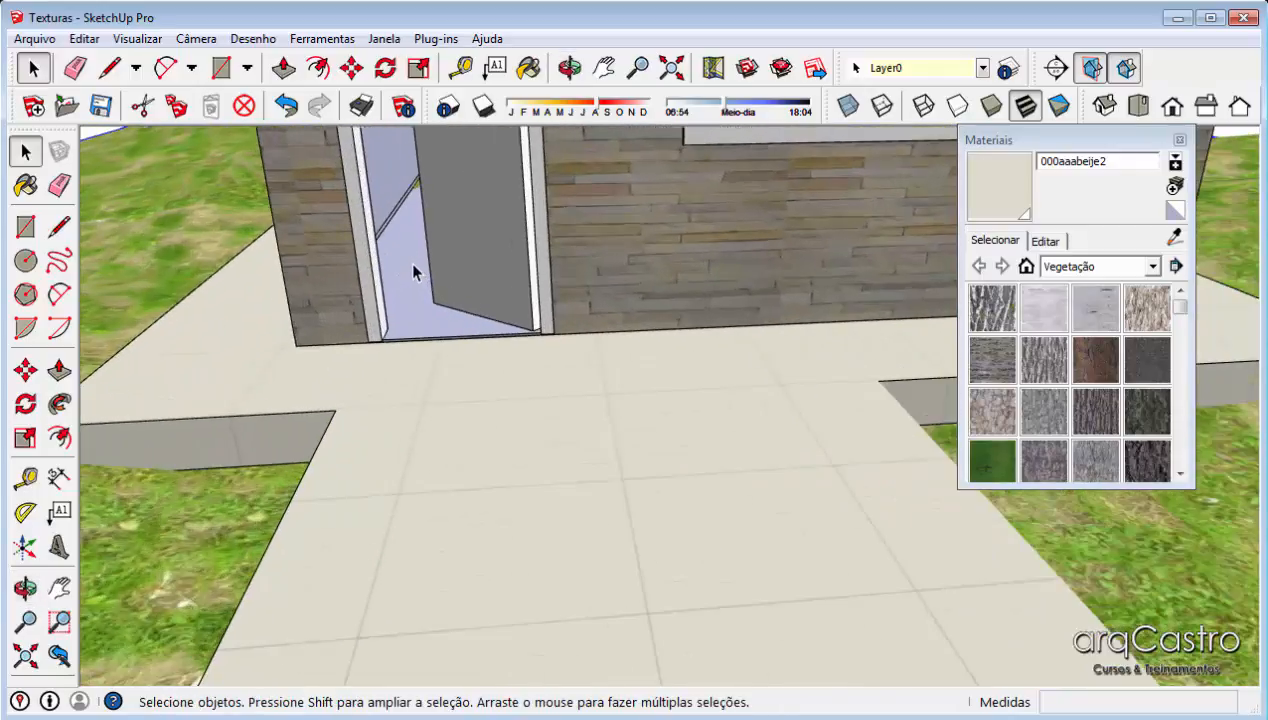
pyautogui.scroll(-6, 413, 268)
# - Select the roof slope above the brick wall and start an image import from the Roof texture folder
pyautogui.moveTo(625, 348); pyautogui.dragTo(282, 645, button='middle')
pyautogui.keyDown('shift'); pyautogui.moveTo(600, 190); pyautogui.dragTo(521, 385, button='middle'); pyautogui.keyUp('shift')
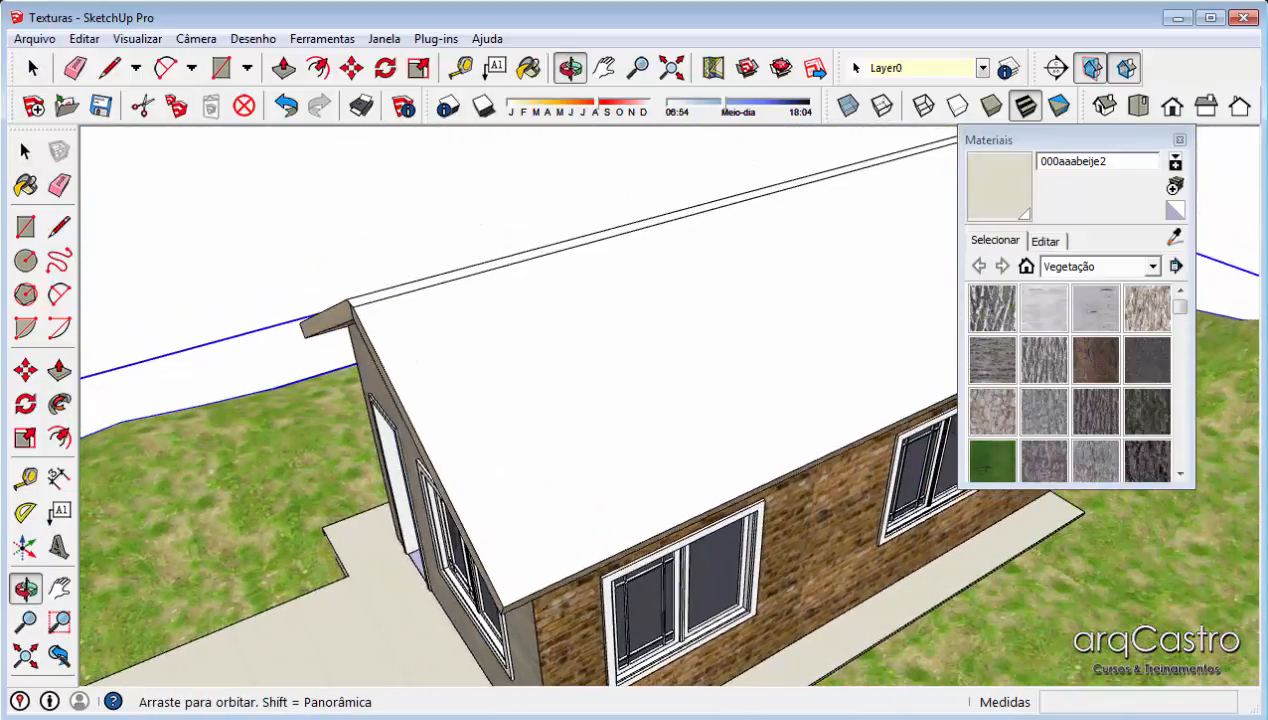
pyautogui.click(518, 377)
pyautogui.scroll(3, 518, 377)
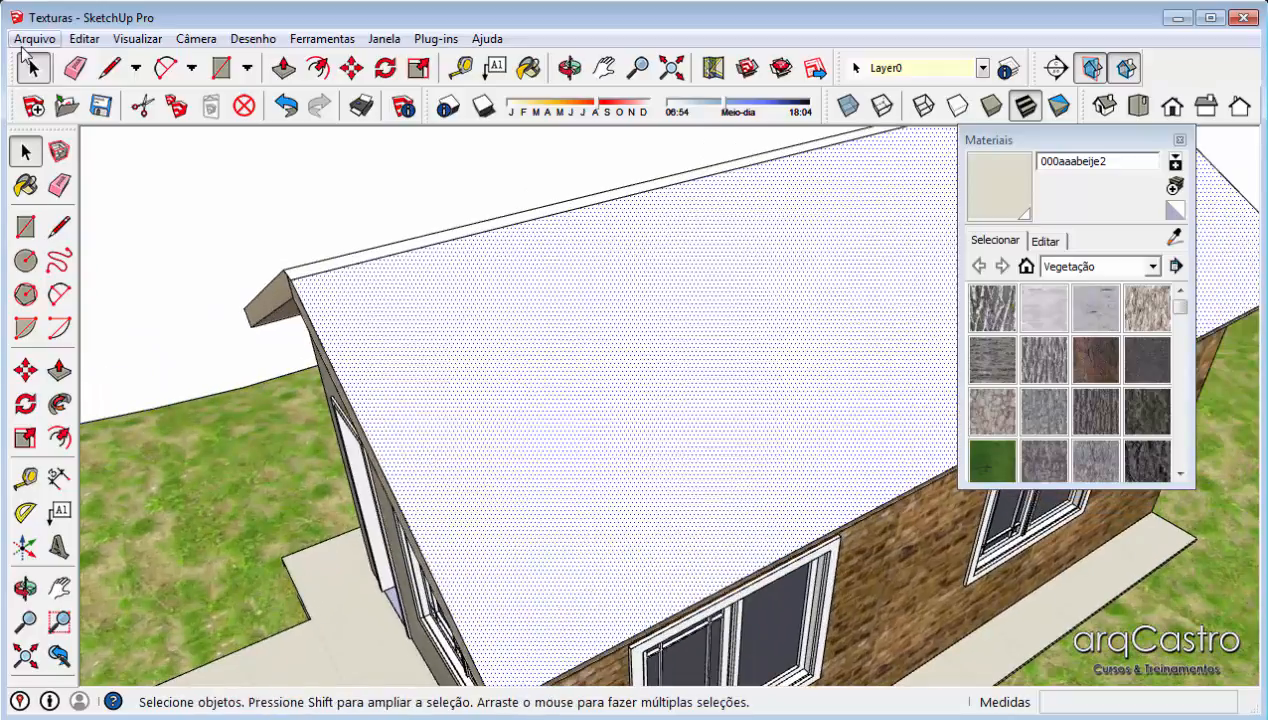
pyautogui.click(34, 38)
pyautogui.click(108, 326)
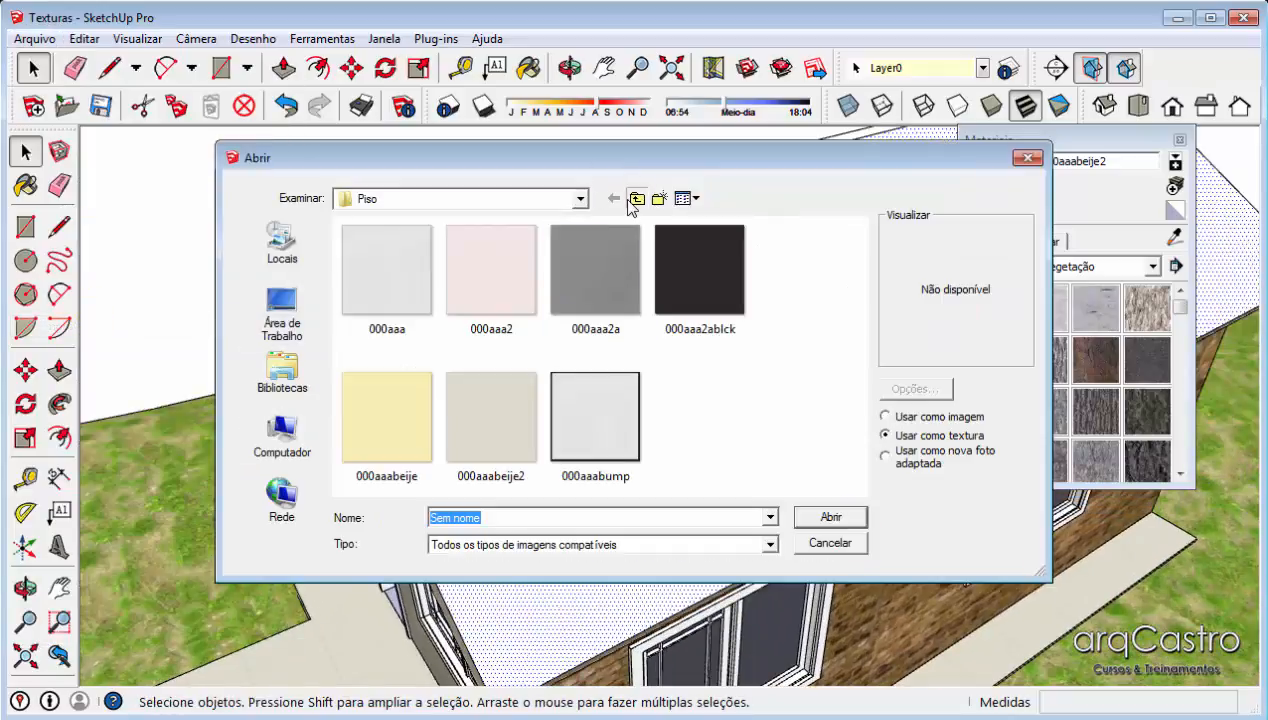
pyautogui.click(636, 199)
pyautogui.scroll(-3, 668, 330)
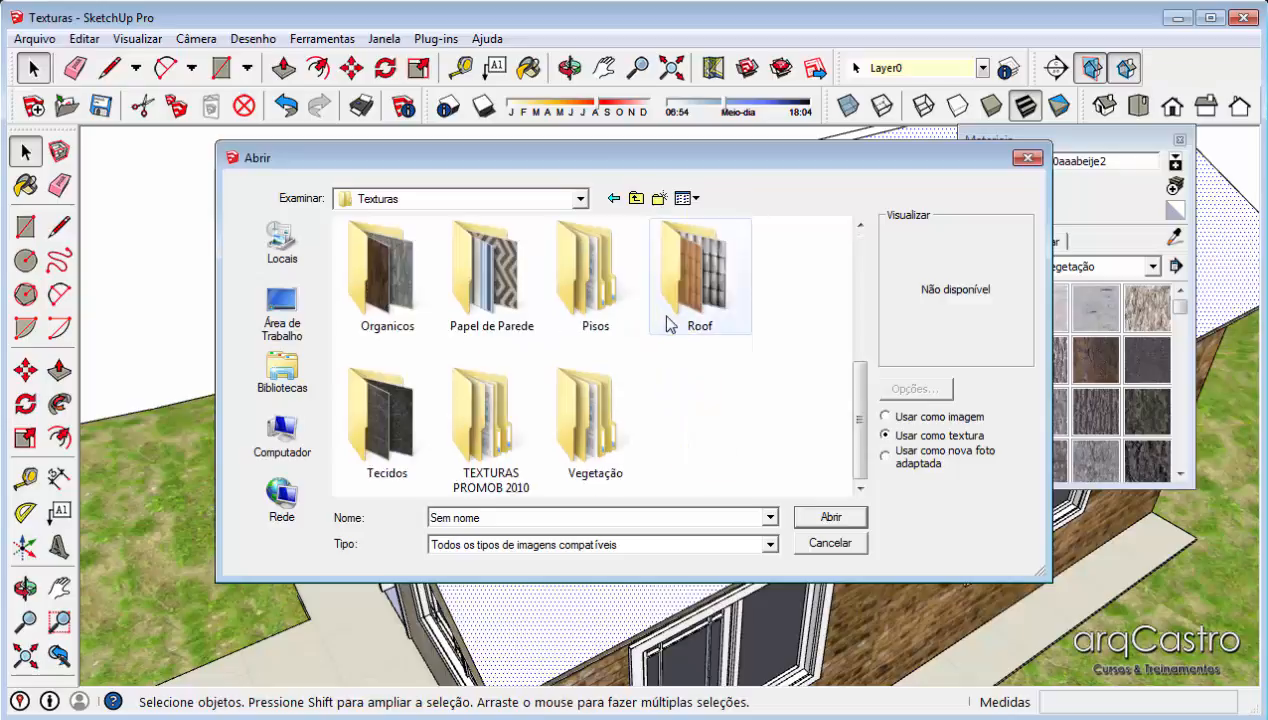
pyautogui.doubleClick(669, 324)
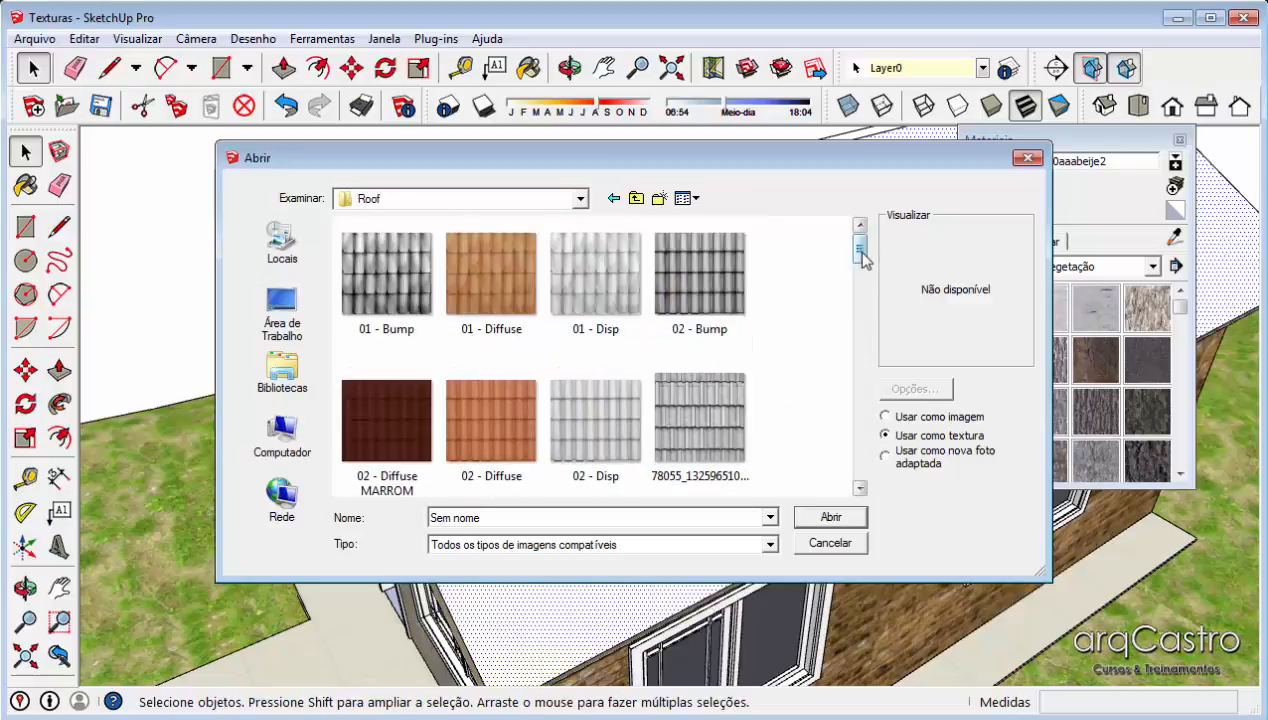
pyautogui.moveTo(862, 258); pyautogui.dragTo(885, 320)
pyautogui.click(403, 342)
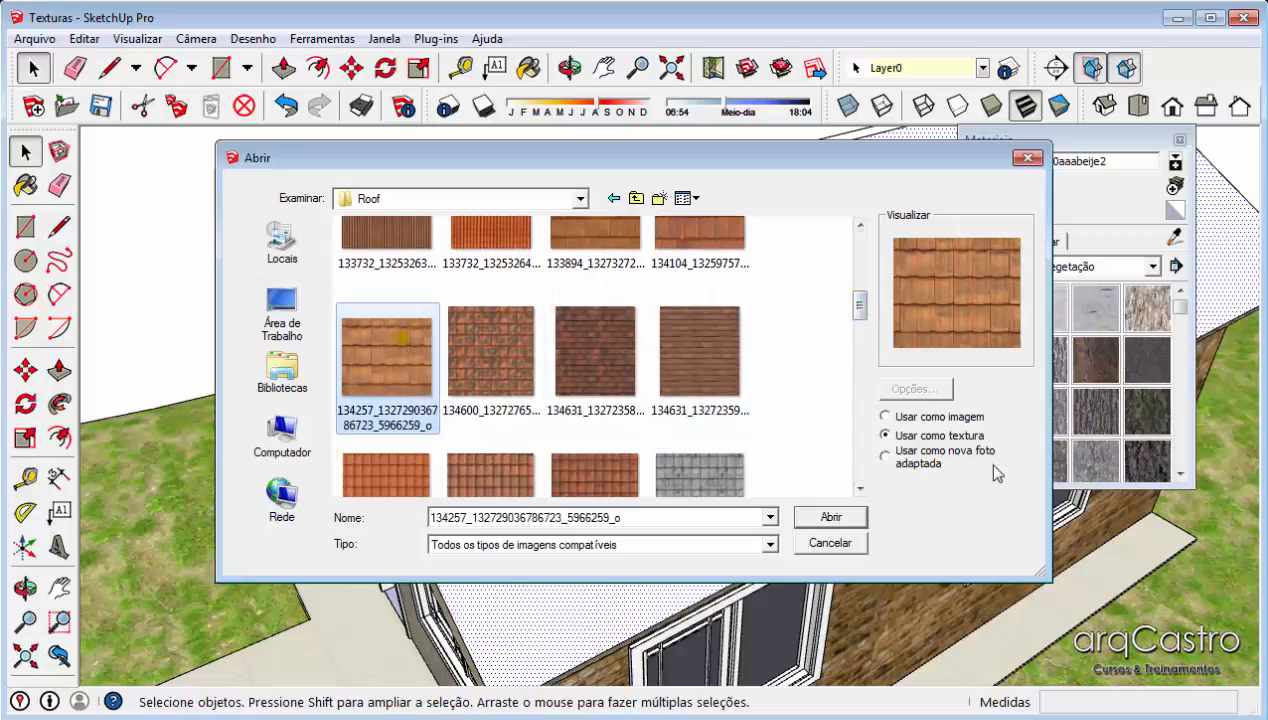
pyautogui.click(861, 516)
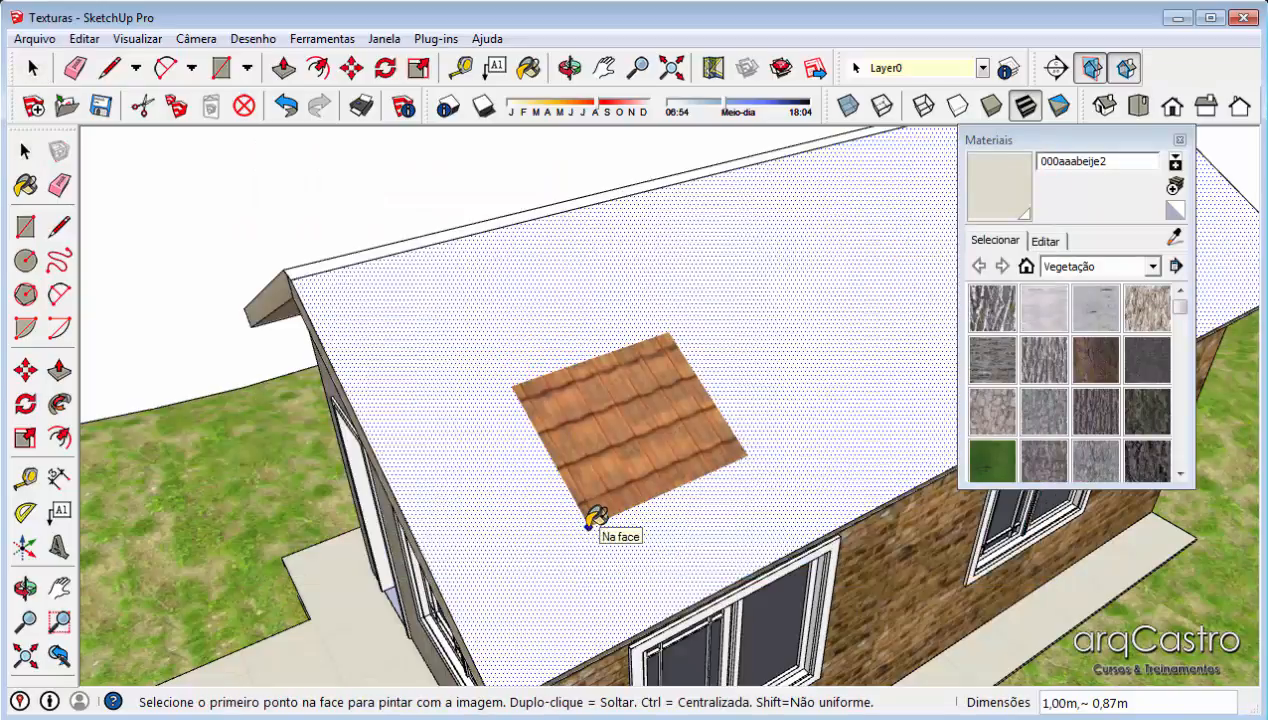
pyautogui.click(588, 524)
pyautogui.click(705, 405)
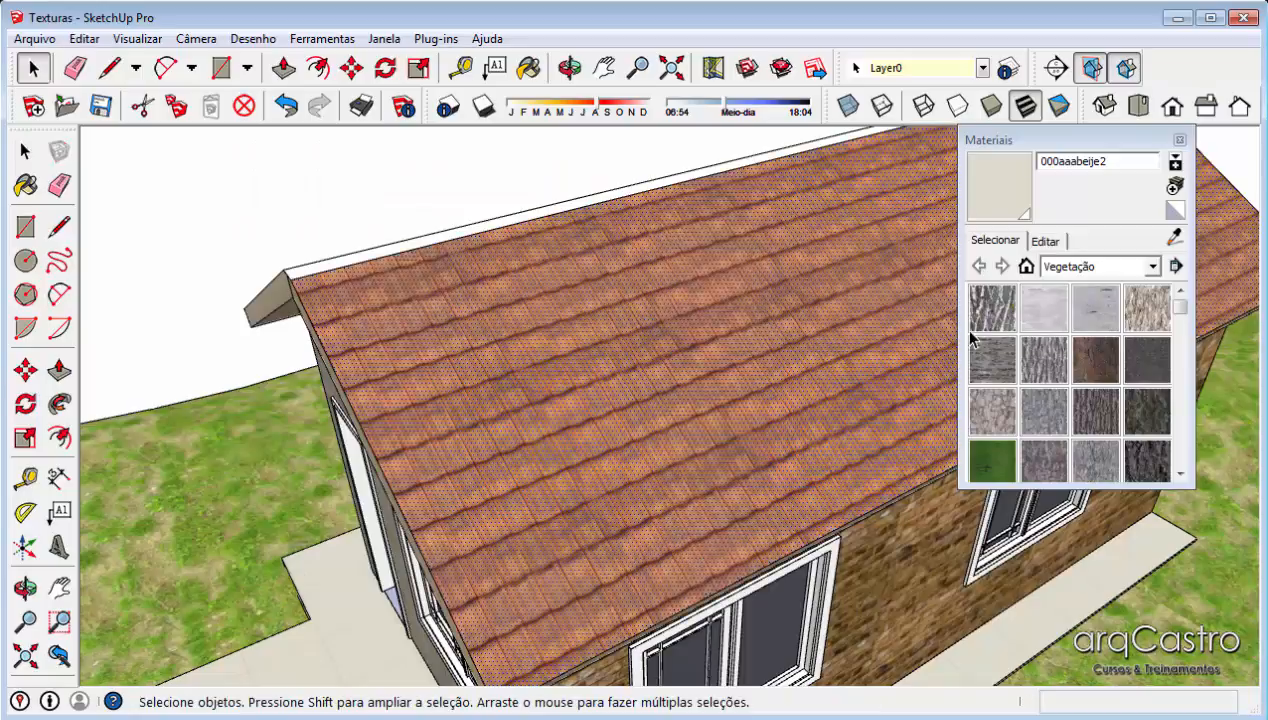
# - Paint the opposite roof slope and the ridge strip with the same roof tile texture
pyautogui.press('b')
pyautogui.moveTo(430, 410)
pyautogui.mouseDown(button='middle')
pyautogui.moveTo(753, 343)
pyautogui.moveTo(630, 182)
pyautogui.moveTo(674, 410)
pyautogui.moveTo(690, 425)
pyautogui.mouseUp(button='middle')
pyautogui.click(640, 182)
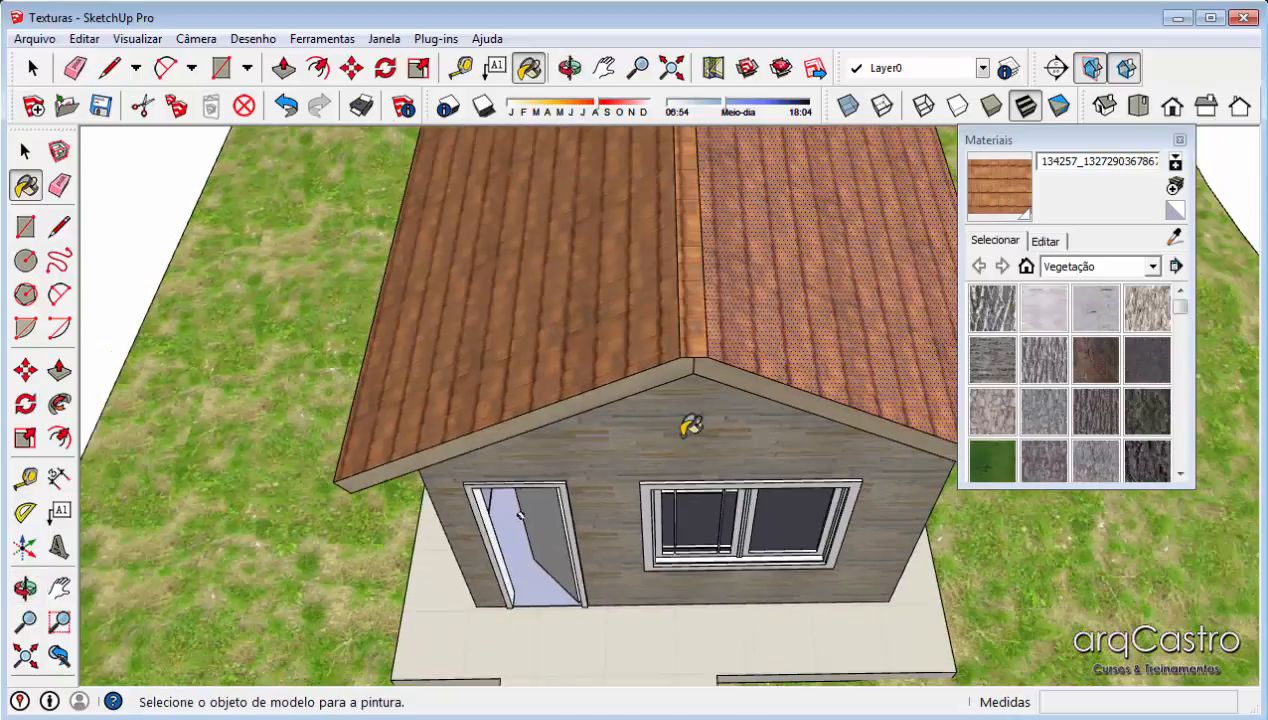
pyautogui.press('space')
# - Close the Materials window and examine the repeat seams of the brick texture on the side wall
pyautogui.scroll(-3, 690, 425)
pyautogui.scroll(5, 776, 355)
pyautogui.moveTo(776, 355); pyautogui.dragTo(655, 406, button='middle')
pyautogui.scroll(-5, 546, 190)
pyautogui.scroll(5, 606, 471)
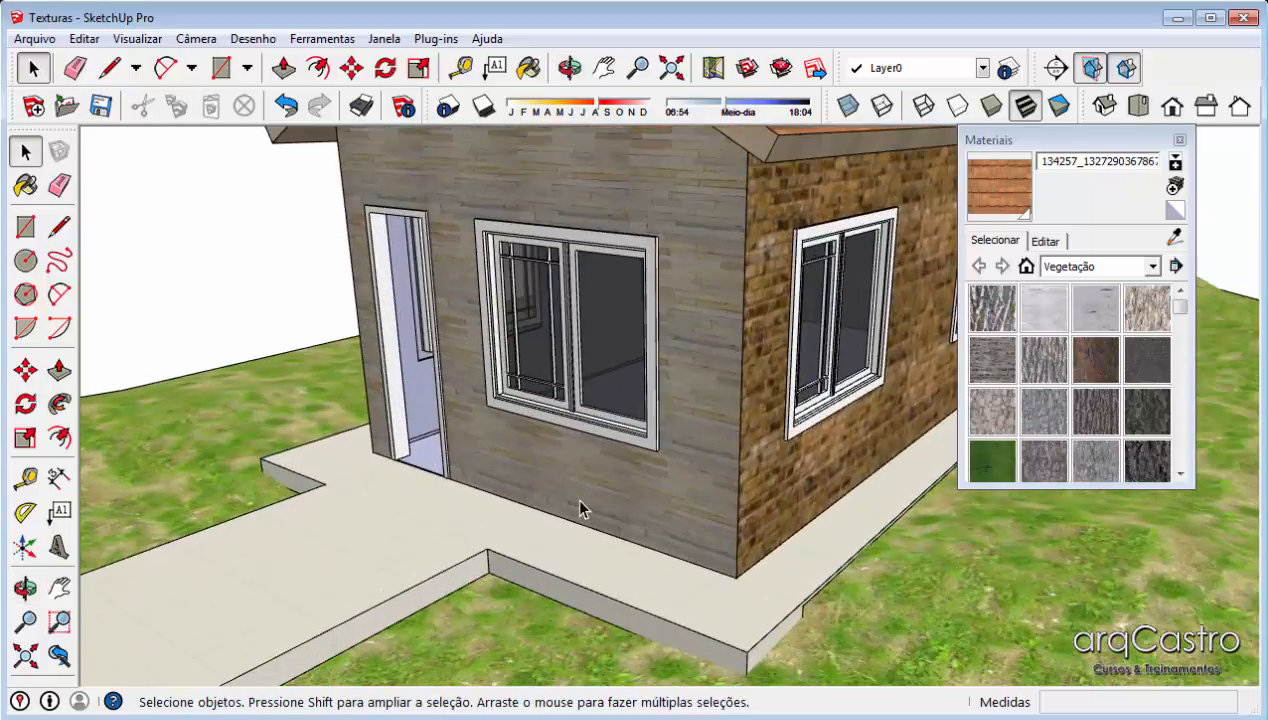
pyautogui.click(1179, 140)
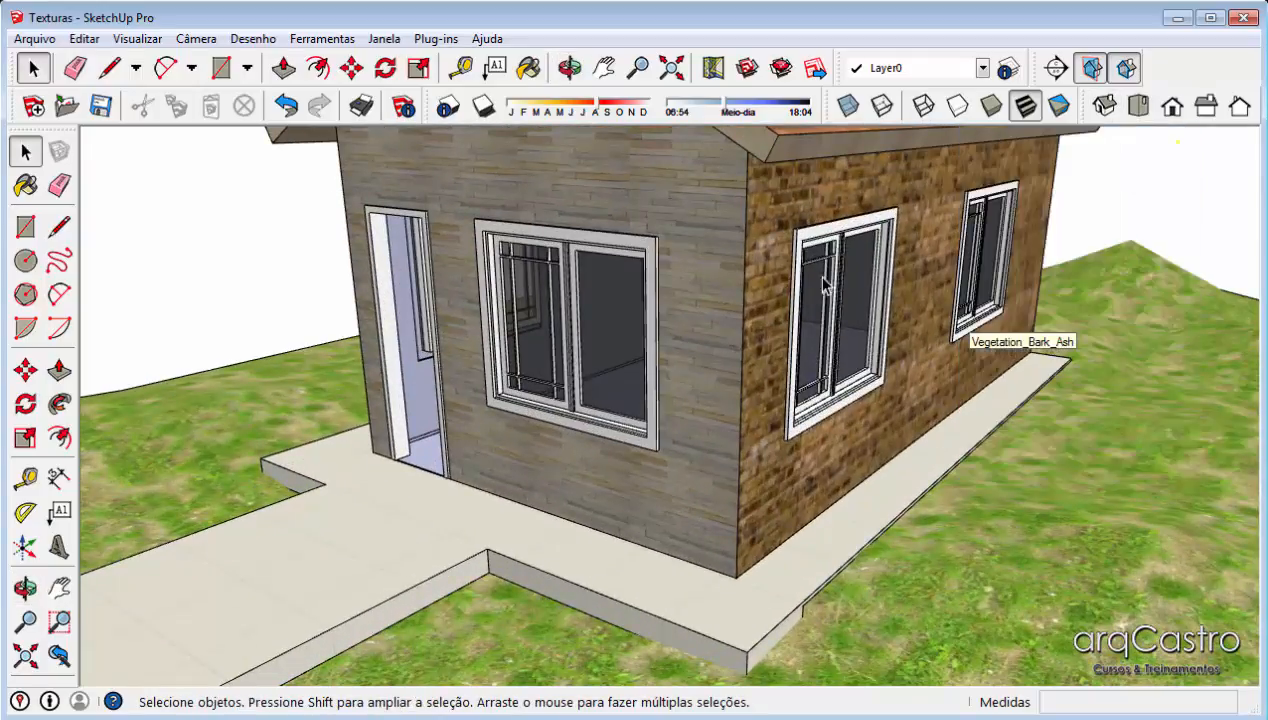
pyautogui.moveTo(1179, 140); pyautogui.dragTo(830, 385, button='middle')
pyautogui.scroll(3, 832, 420)
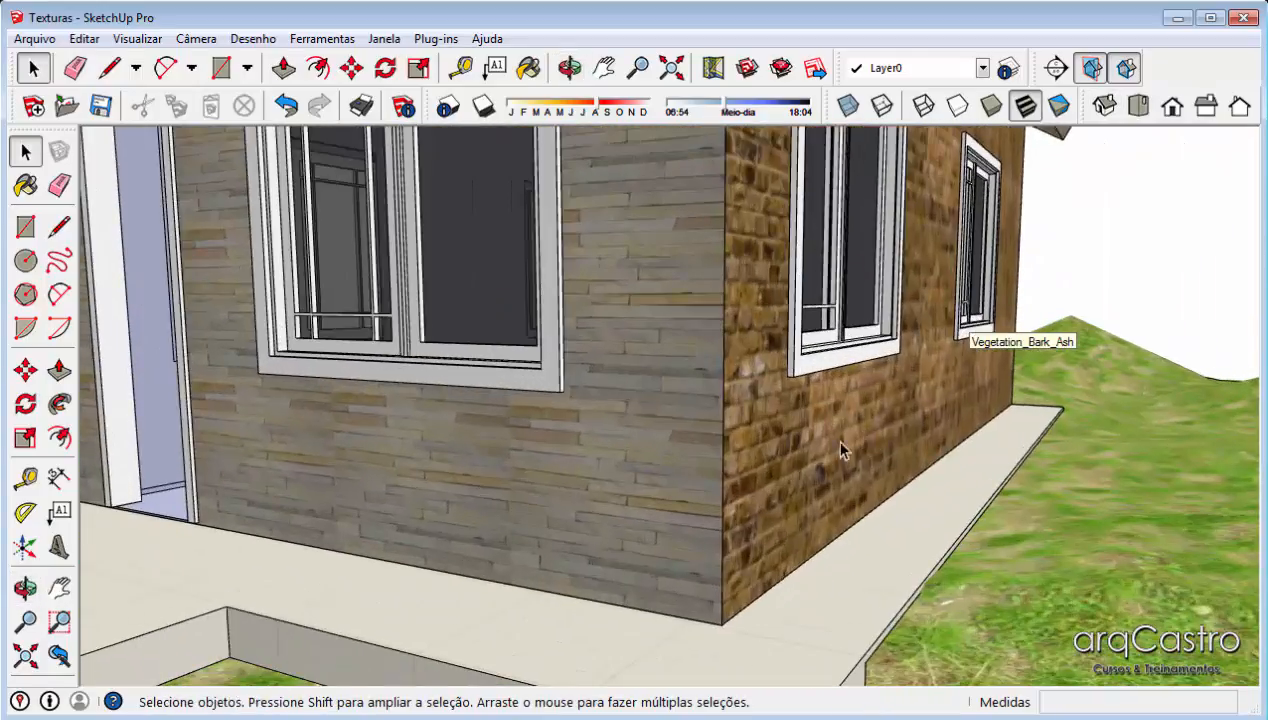
pyautogui.moveTo(834, 440); pyautogui.dragTo(13, 455, button='middle')
pyautogui.scroll(3, 717, 462)
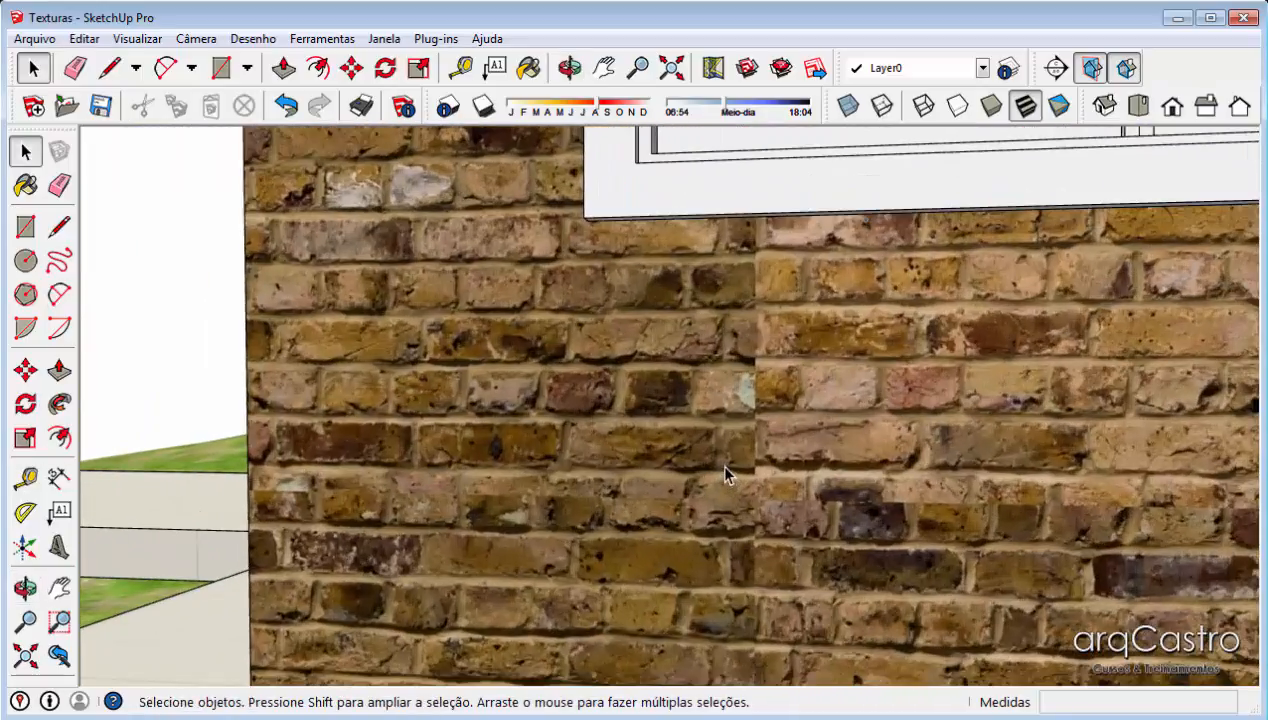
pyautogui.moveTo(717, 462); pyautogui.dragTo(660, 410, button='middle')
# - Shift and enlarge the brick texture on the side wall with fixed pins, lining up a repeat edge with the wall's corner
pyautogui.rightClick(660, 410)
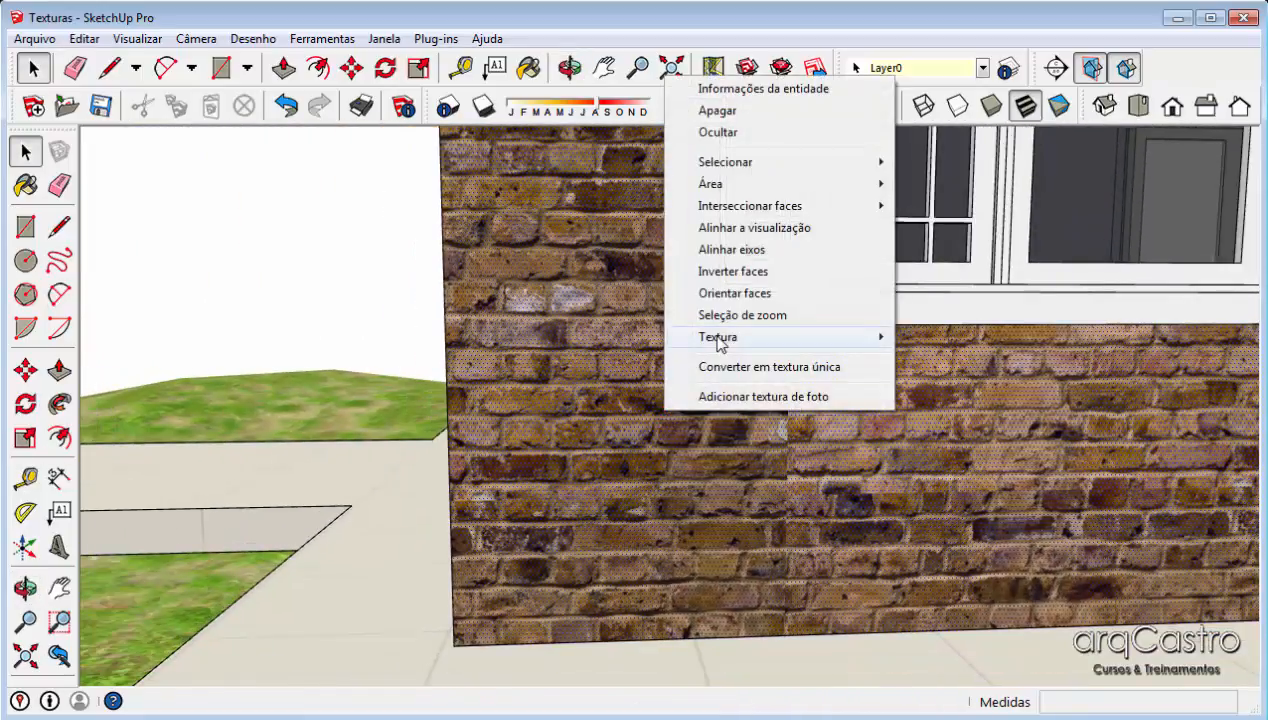
pyautogui.moveTo(720, 337)
pyautogui.click(944, 337)
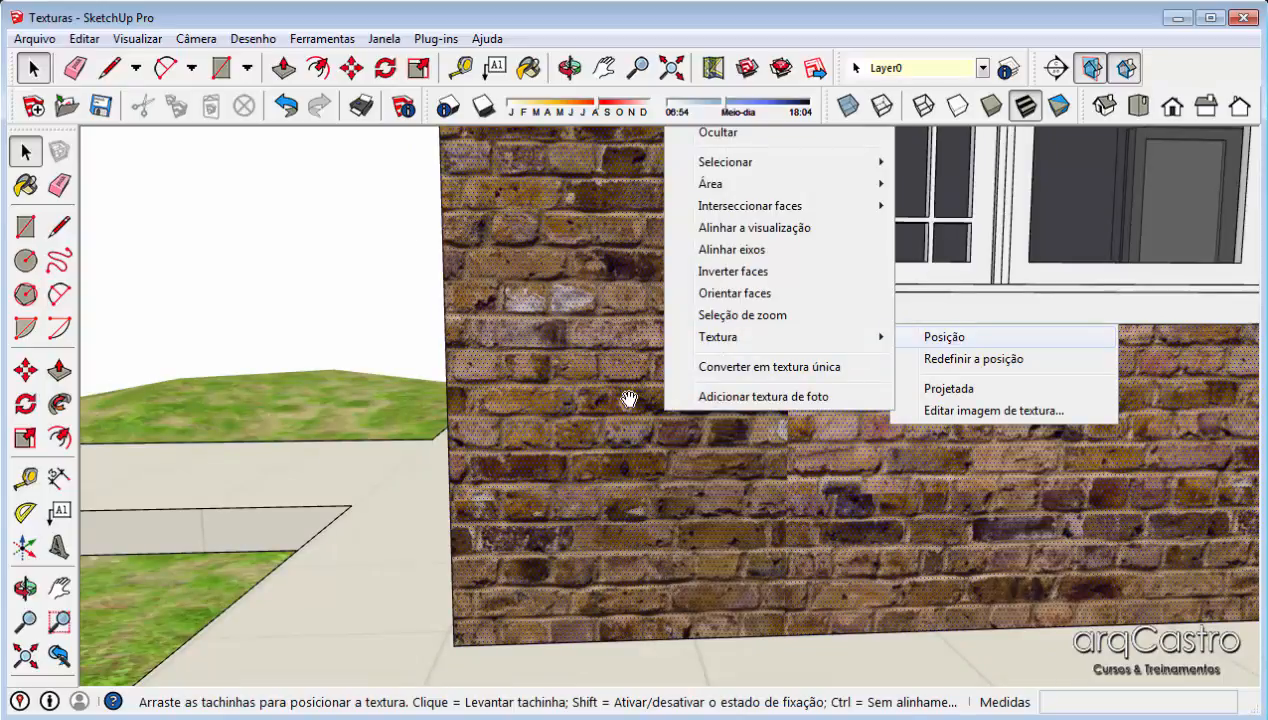
pyautogui.scroll(-5, 628, 399)
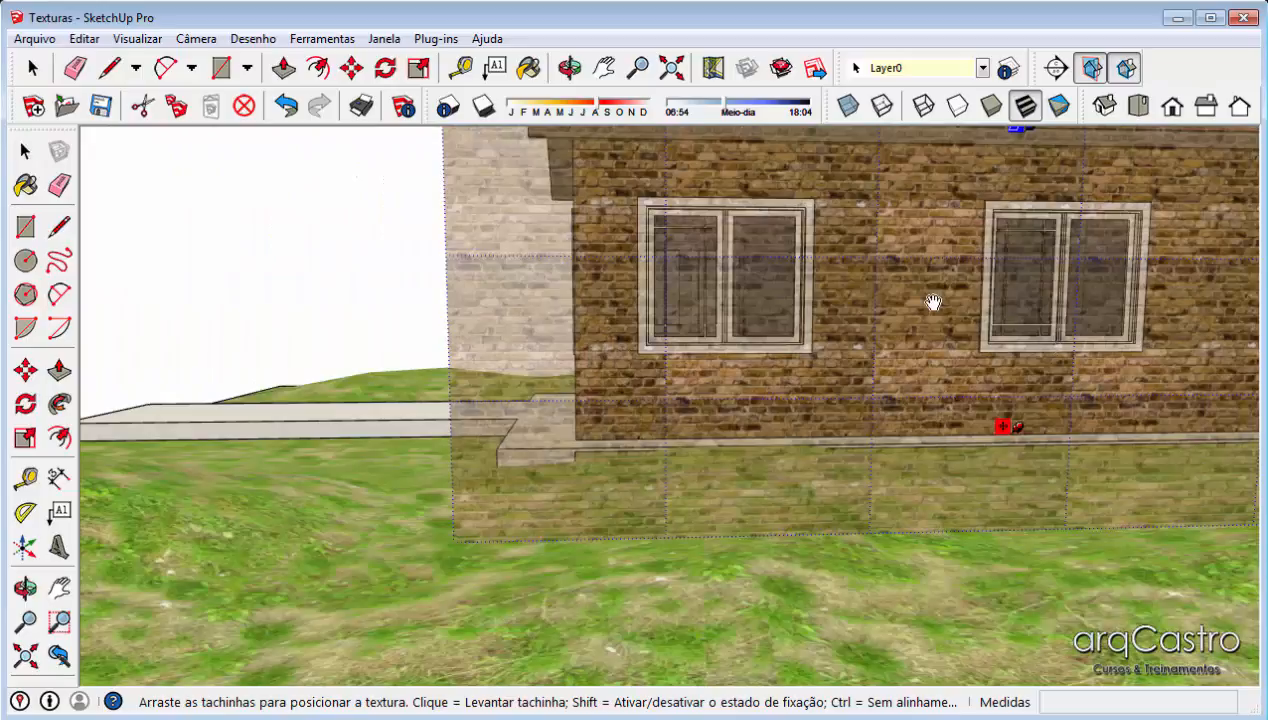
pyautogui.moveTo(932, 302); pyautogui.dragTo(577, 278)
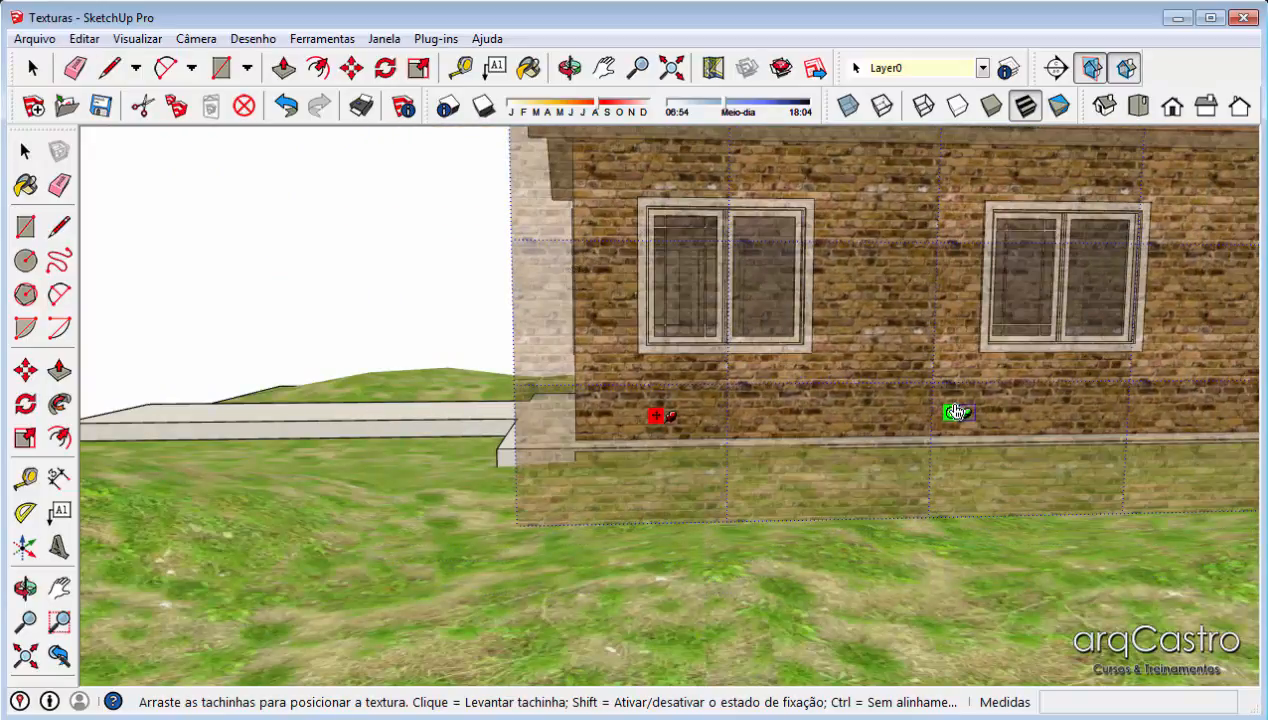
pyautogui.moveTo(955, 412); pyautogui.dragTo(1078, 410)
pyautogui.moveTo(974, 323); pyautogui.dragTo(801, 327)
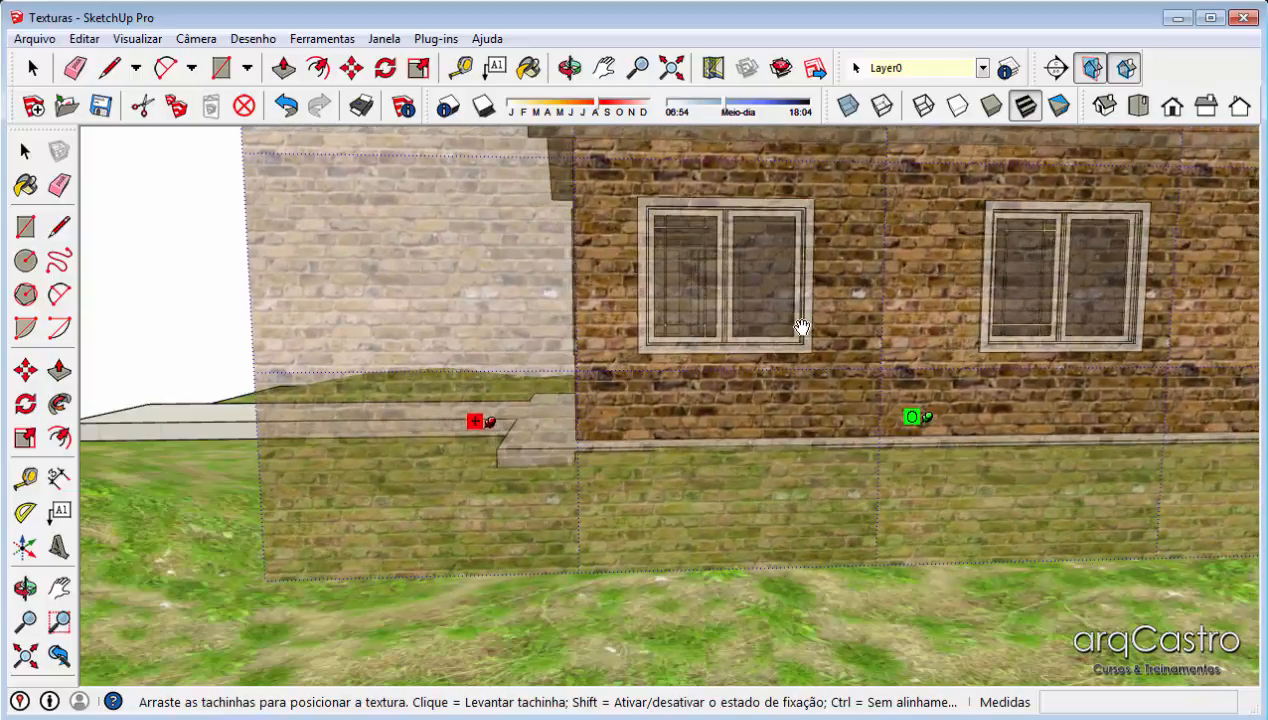
pyautogui.press('Return')
# - Examine the horizontal and vertical repeat seams of the brick texture around the side wall's windows and under the eave
pyautogui.moveTo(385, 266); pyautogui.dragTo(561, 372, button='middle')
pyautogui.scroll(5, 561, 372)
pyautogui.scroll(2, 566, 385)
pyautogui.moveTo(634, 320); pyautogui.dragTo(277, 325, button='middle')
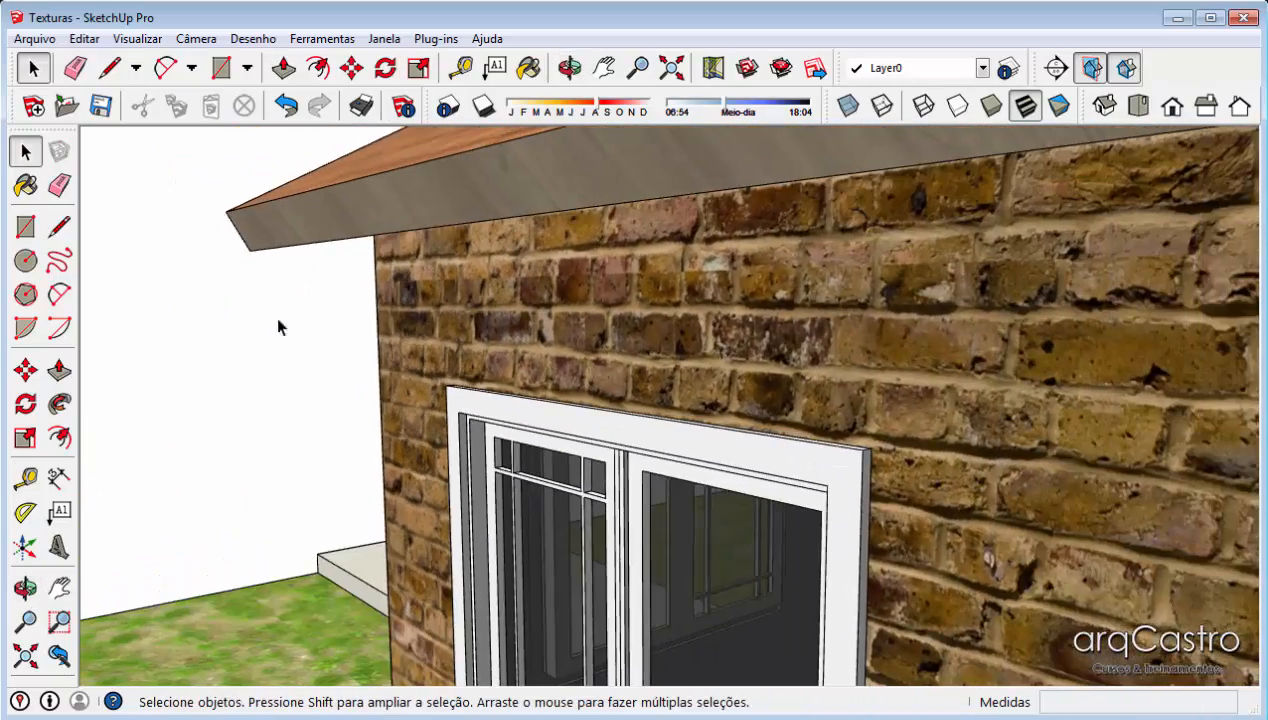
pyautogui.scroll(3, 932, 222)
pyautogui.scroll(-1, 937, 228)
pyautogui.scroll(3, 937, 228)
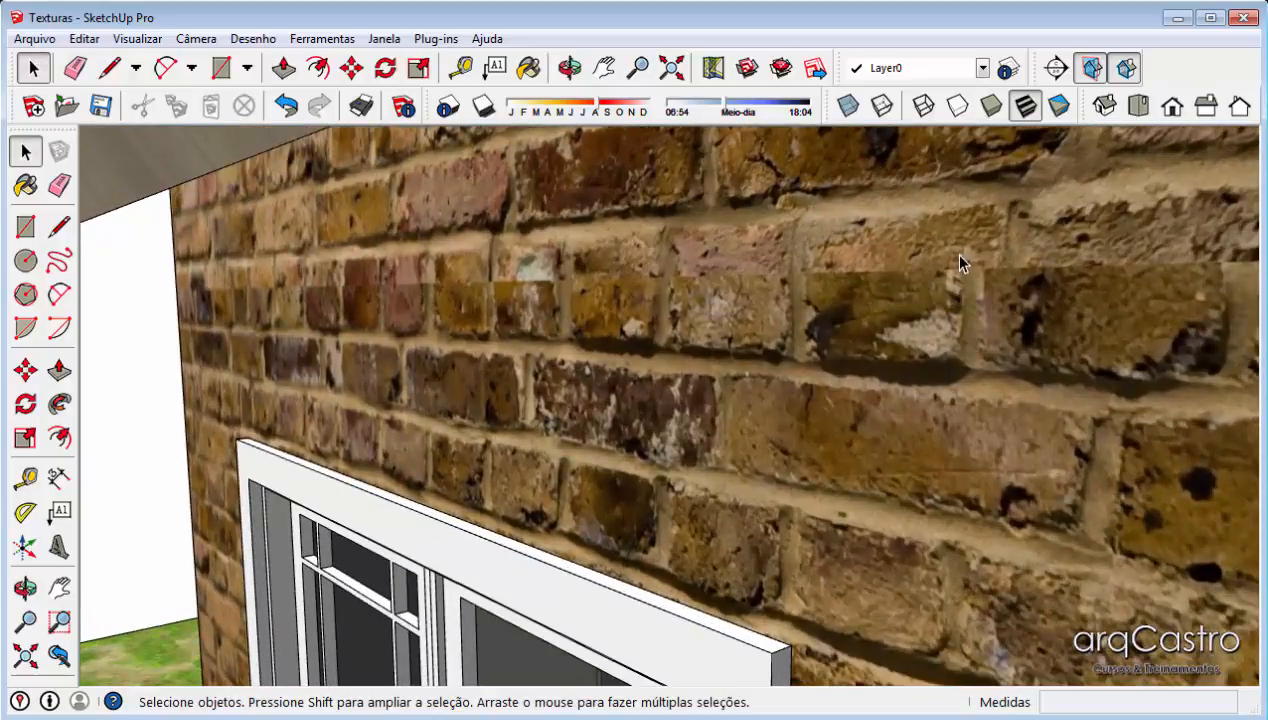
pyautogui.click(888, 264)
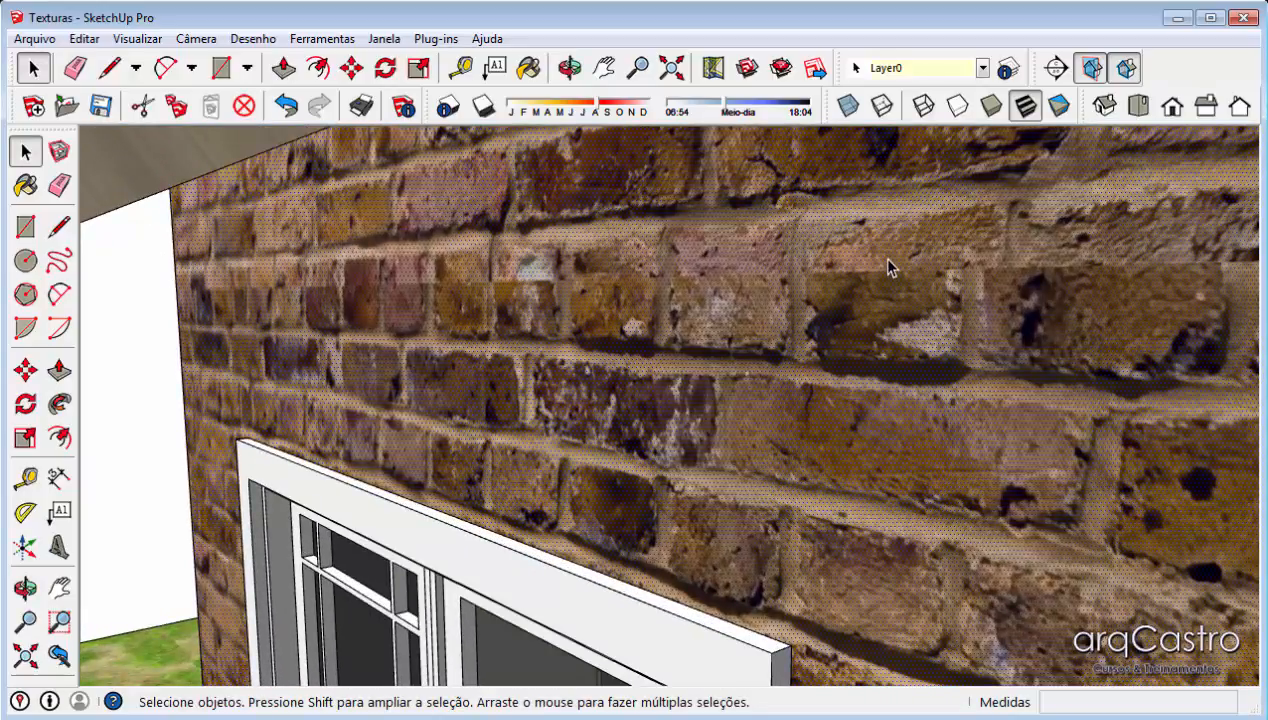
pyautogui.click(151, 372)
pyautogui.scroll(-8, 505, 268)
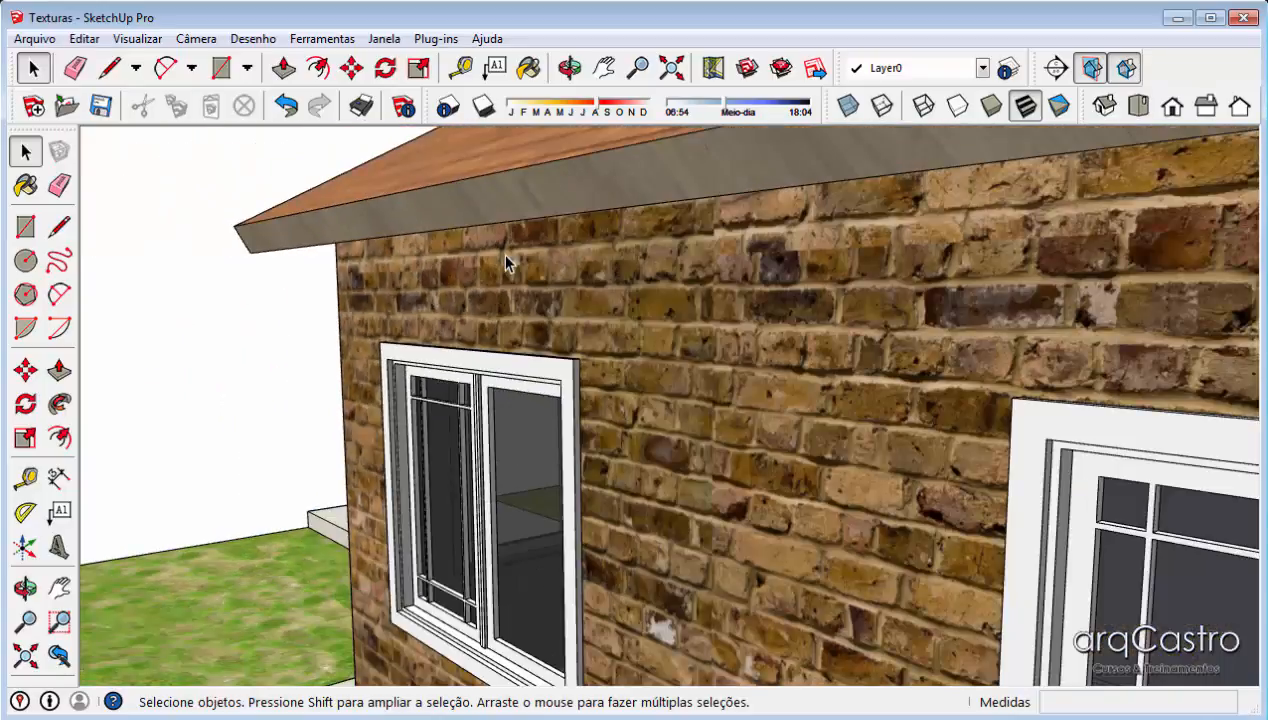
pyautogui.moveTo(505, 260); pyautogui.dragTo(1016, 295, button='middle')
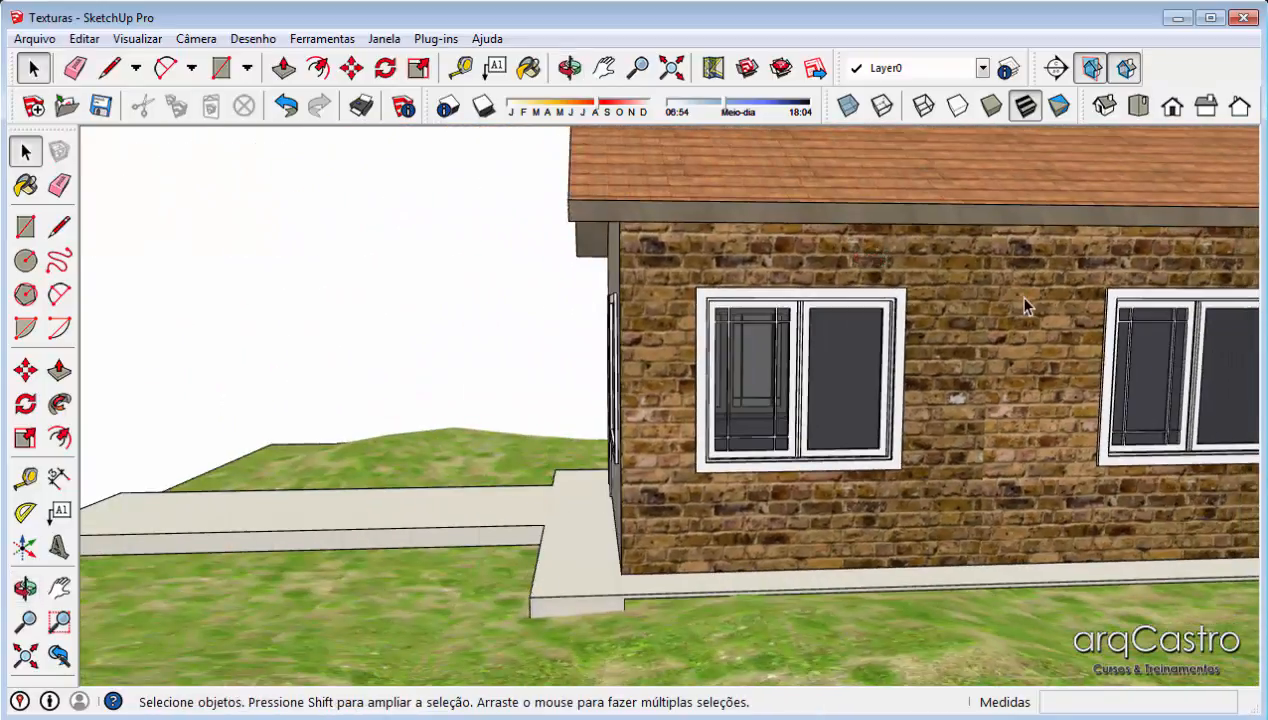
# - Shift the brick texture slightly on the side wall with the fixed pins and finish positioning it
pyautogui.rightClick(1016, 295)
pyautogui.moveTo(1088, 568)
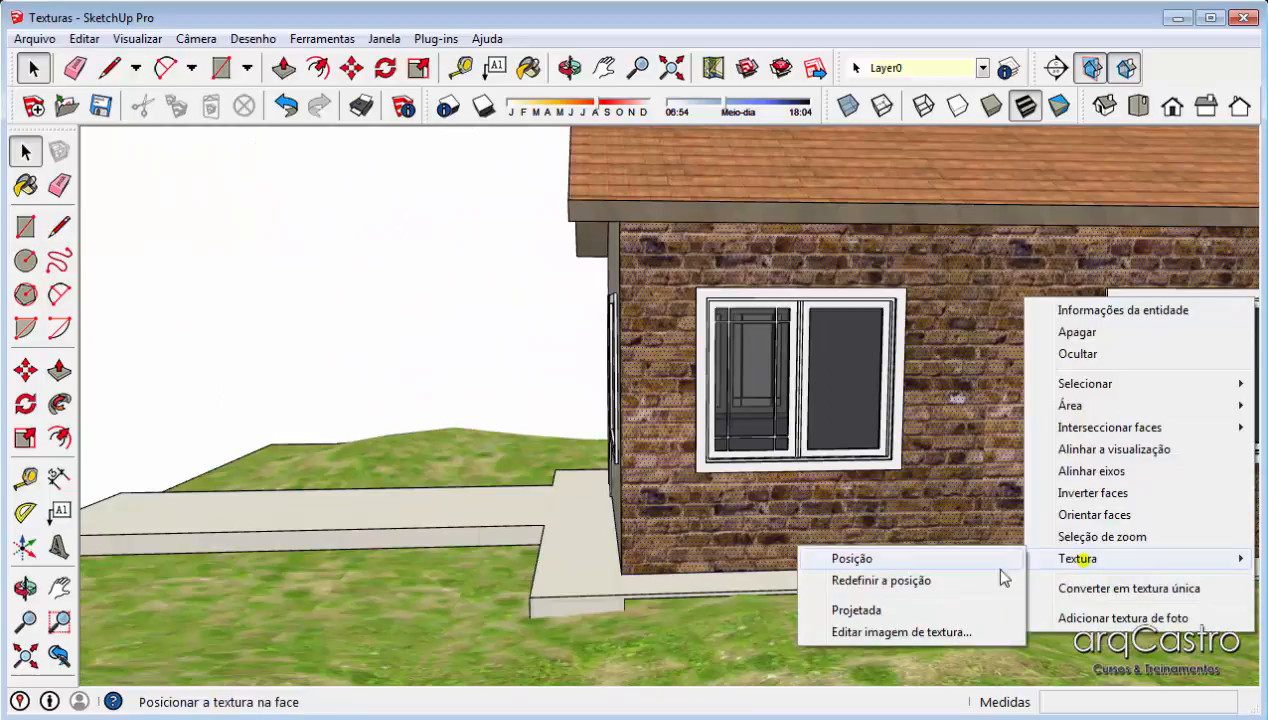
pyautogui.click(884, 570)
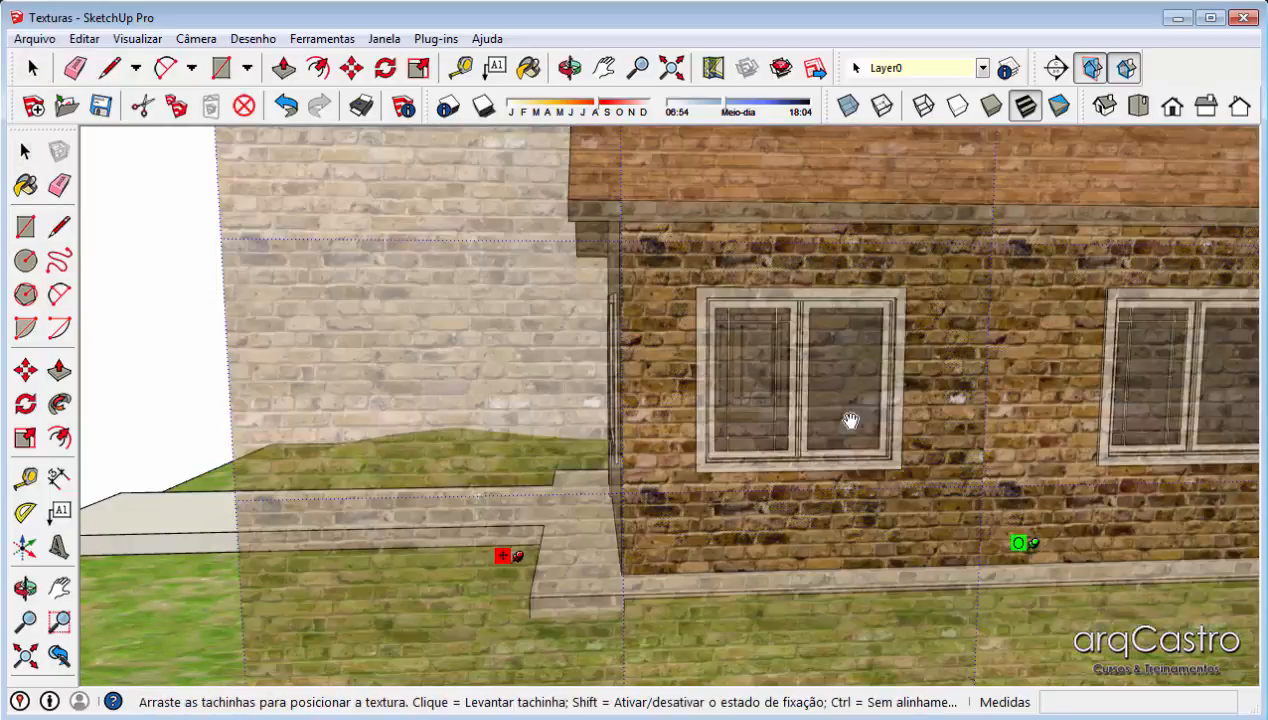
pyautogui.scroll(-5, 910, 338)
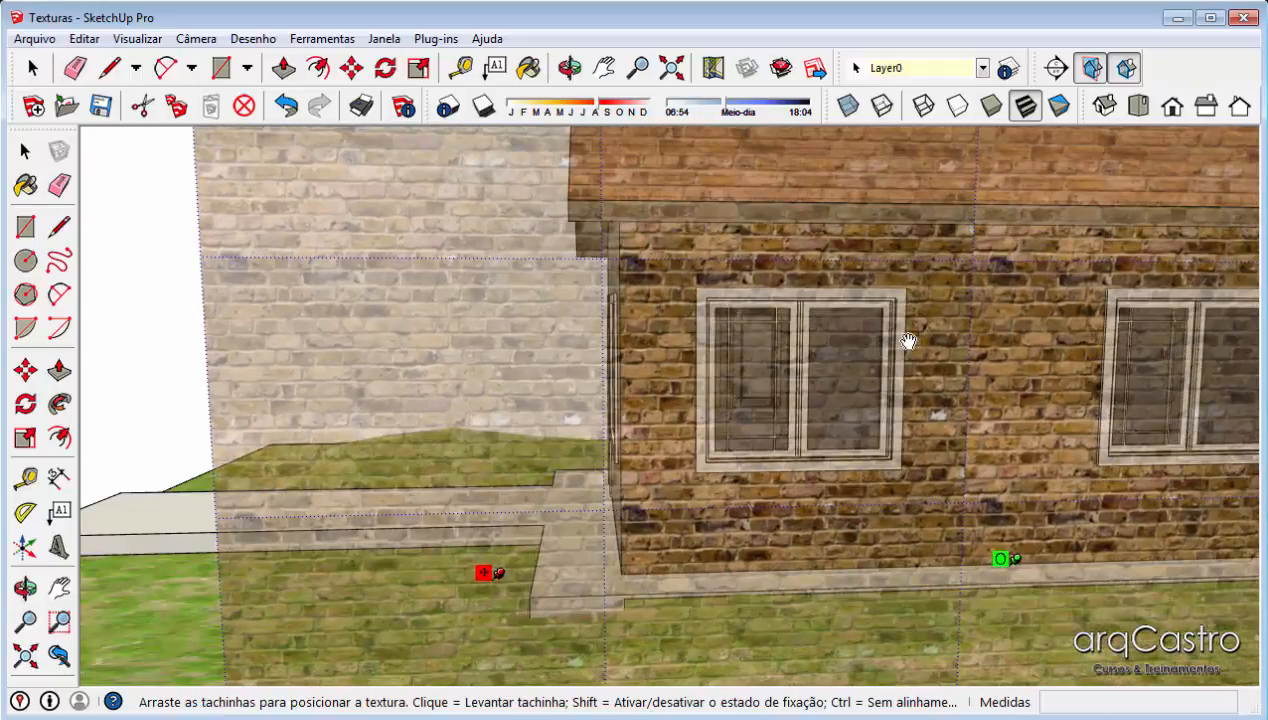
pyautogui.scroll(-2, 905, 340)
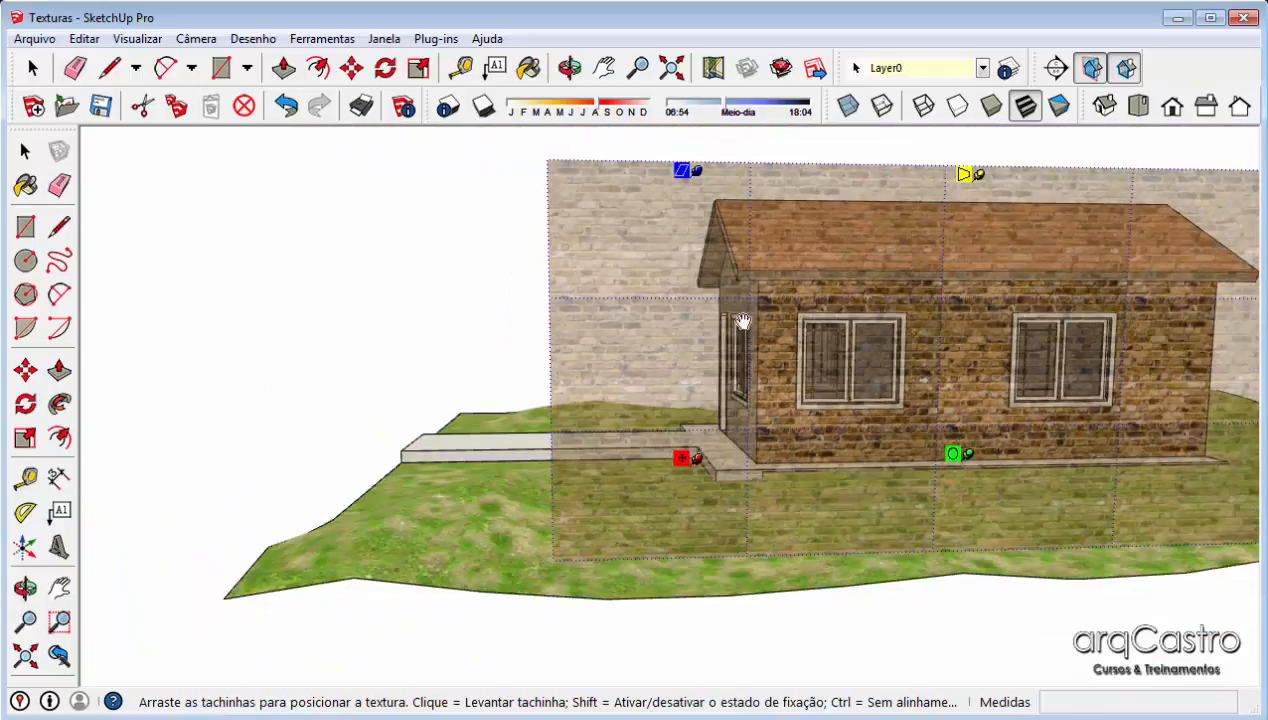
pyautogui.click(467, 377)
# - Display the stone texture's repeat grid on the front gable wall and examine its seams above the door and window
pyautogui.scroll(8, 688, 286)
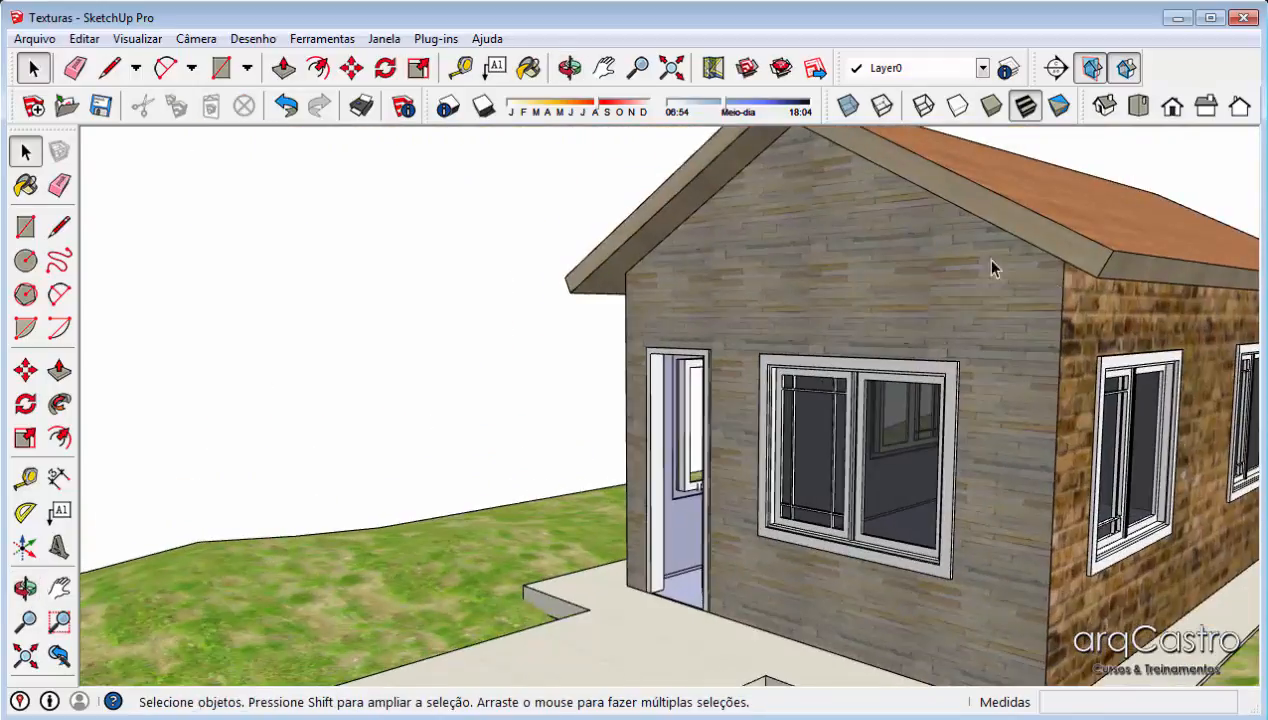
pyautogui.scroll(8, 992, 268)
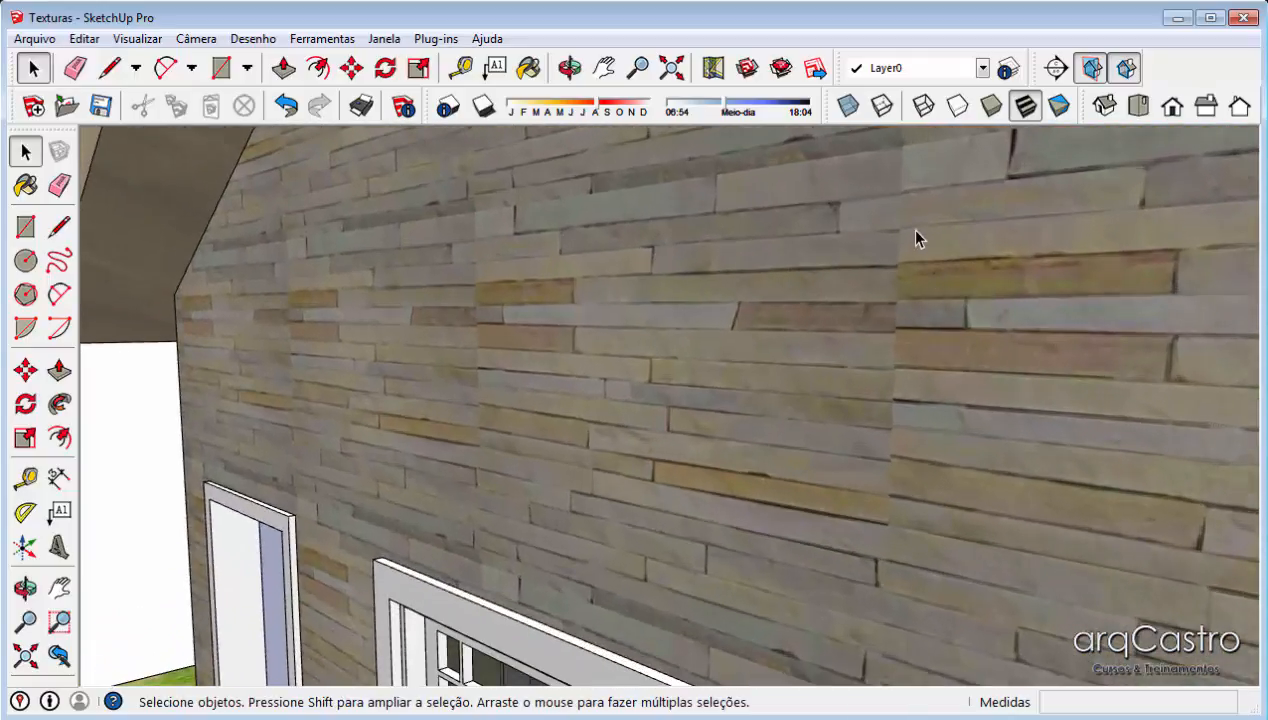
pyautogui.moveTo(880, 521); pyautogui.dragTo(798, 283, button='middle')
pyautogui.rightClick(738, 303)
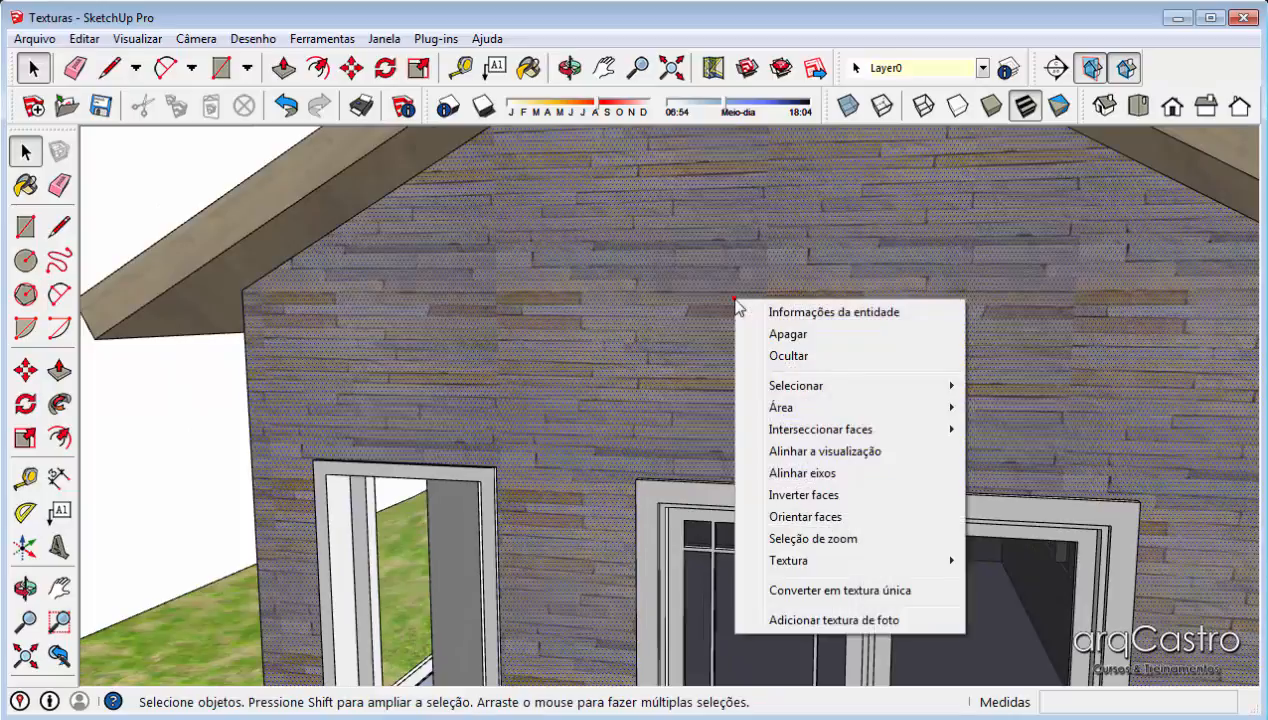
pyautogui.moveTo(775, 561)
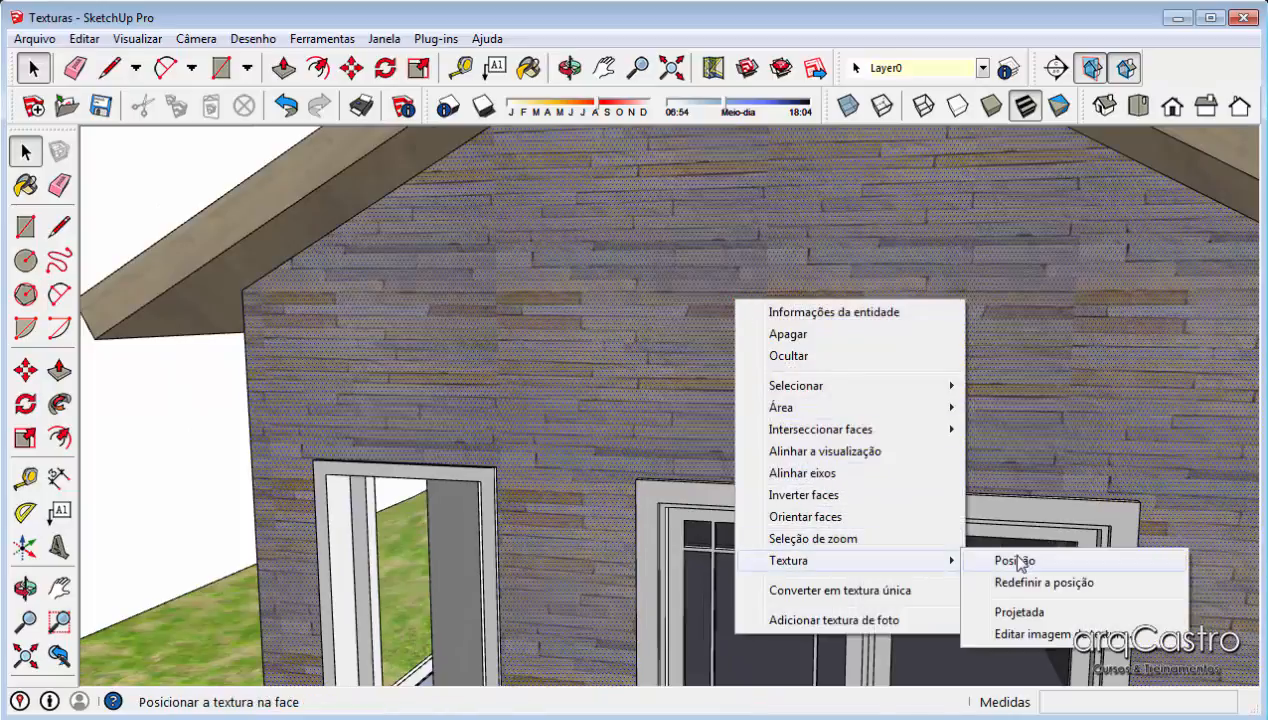
pyautogui.click(1010, 560)
pyautogui.scroll(2, 700, 315)
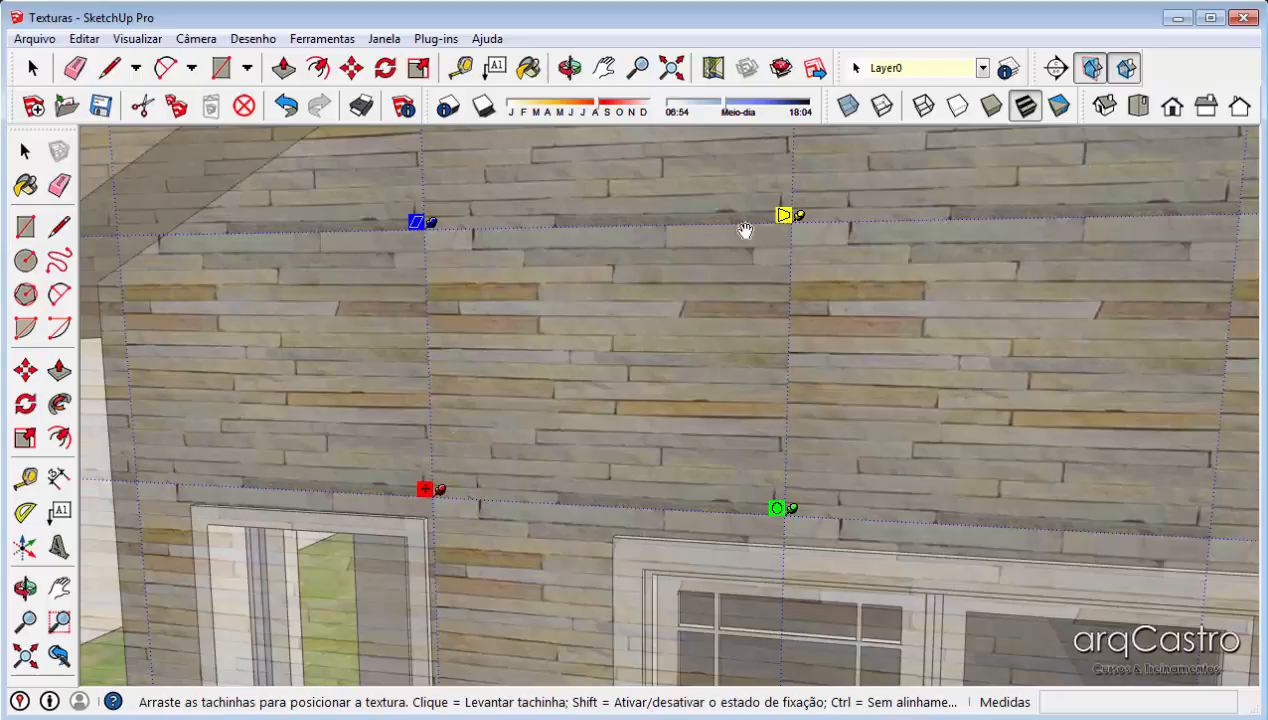
pyautogui.scroll(3, 801, 249)
pyautogui.scroll(-1, 838, 252)
pyautogui.scroll(-3, 758, 298)
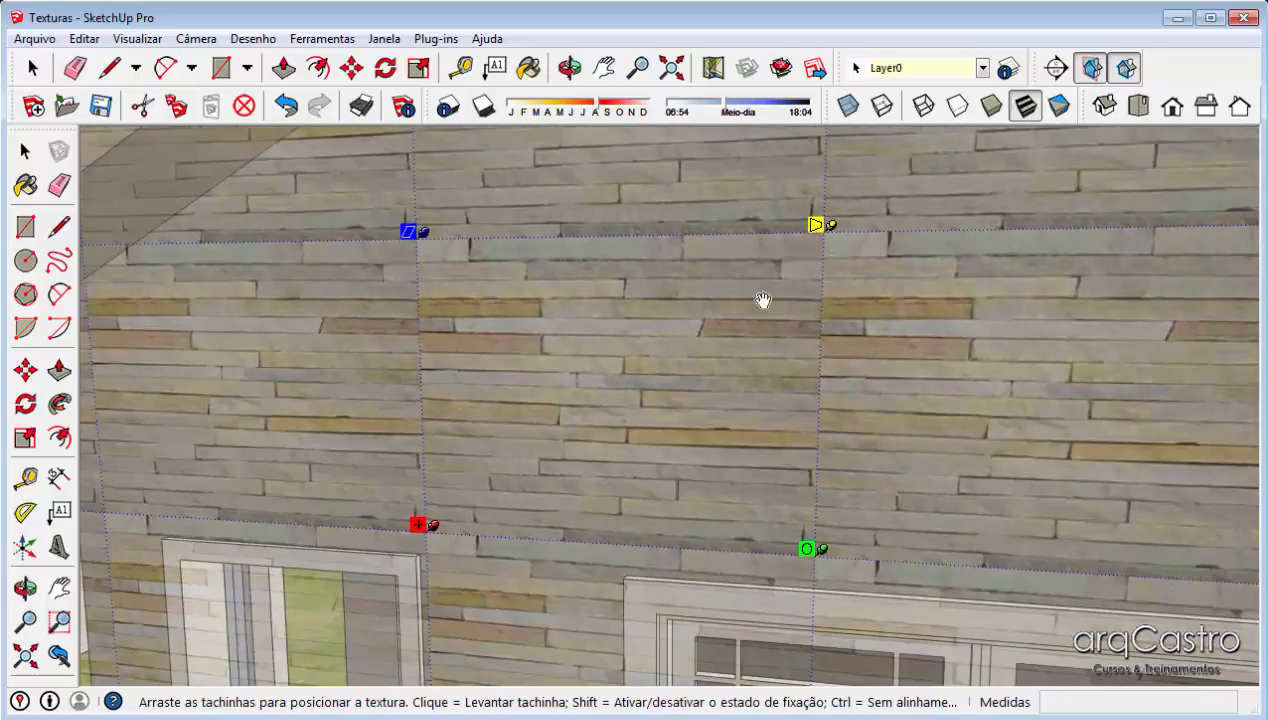
pyautogui.moveTo(758, 298)
pyautogui.mouseDown(button='middle')
pyautogui.moveTo(730, 312)
pyautogui.moveTo(774, 304)
pyautogui.mouseUp(button='middle')
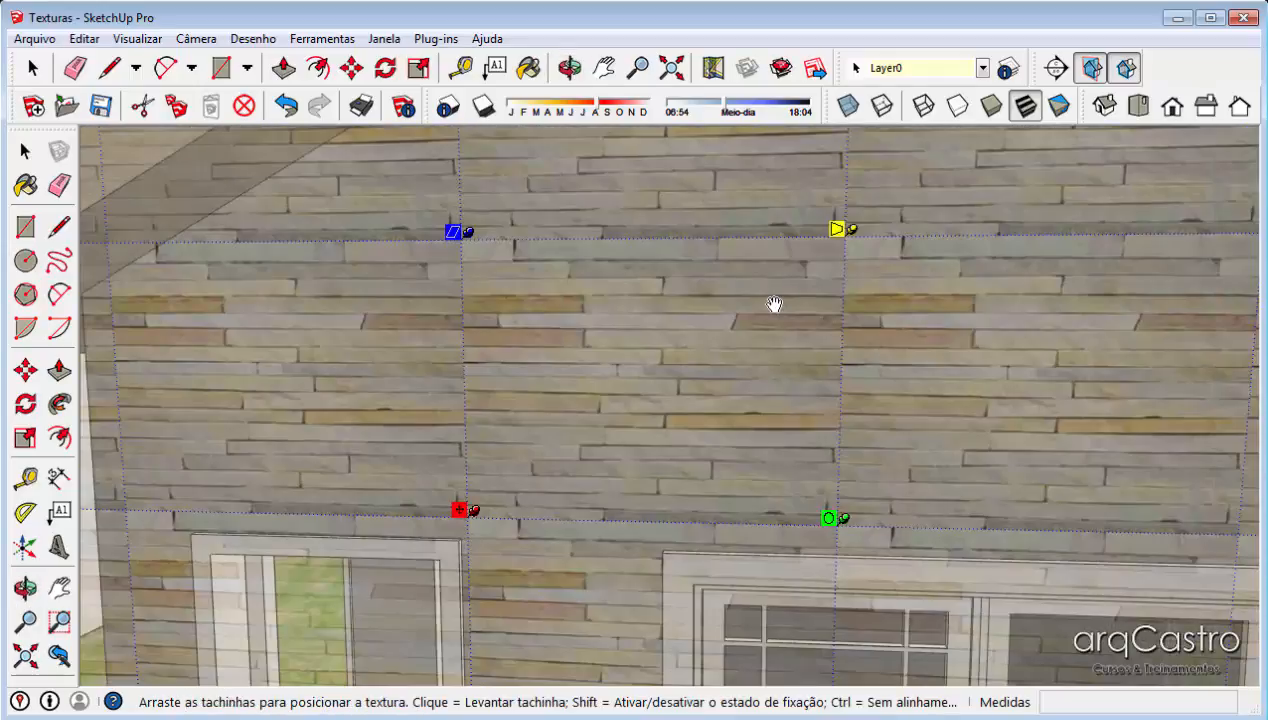
pyautogui.press('Return')
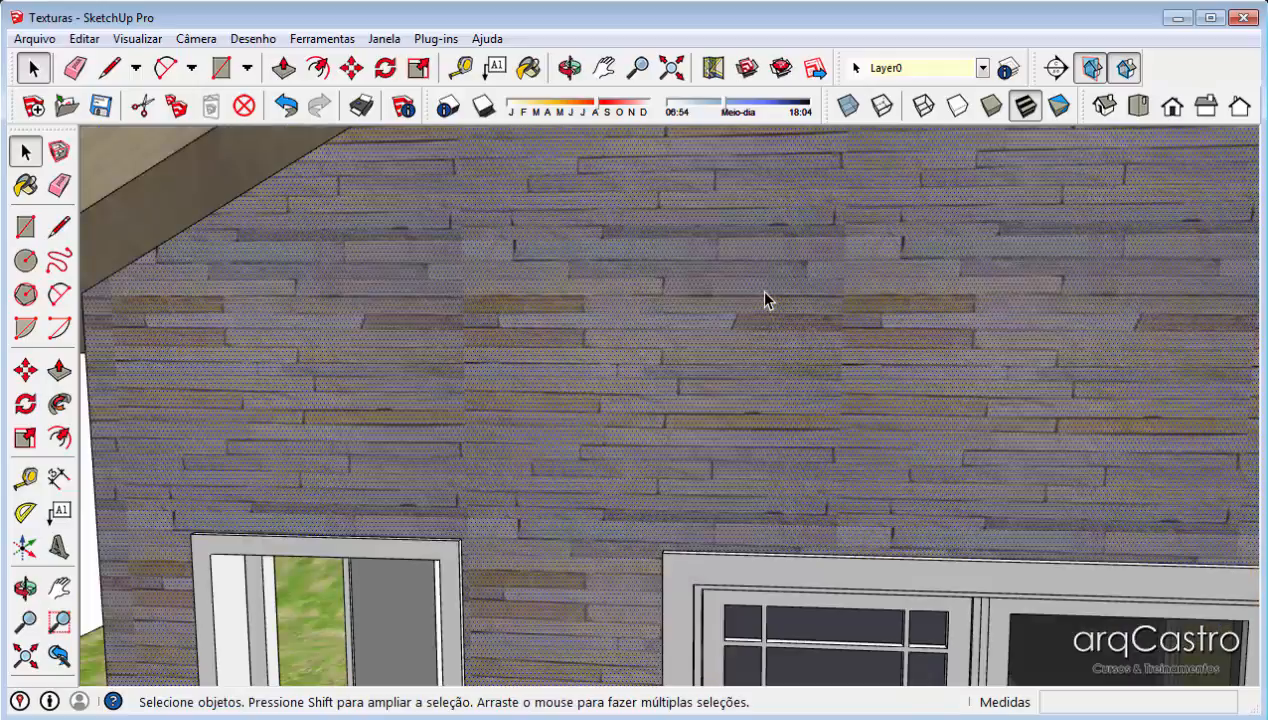
# - Start importing an image as a texture and open the Concreto folder inside Alvenaria e Concretos
pyautogui.click(35, 38)
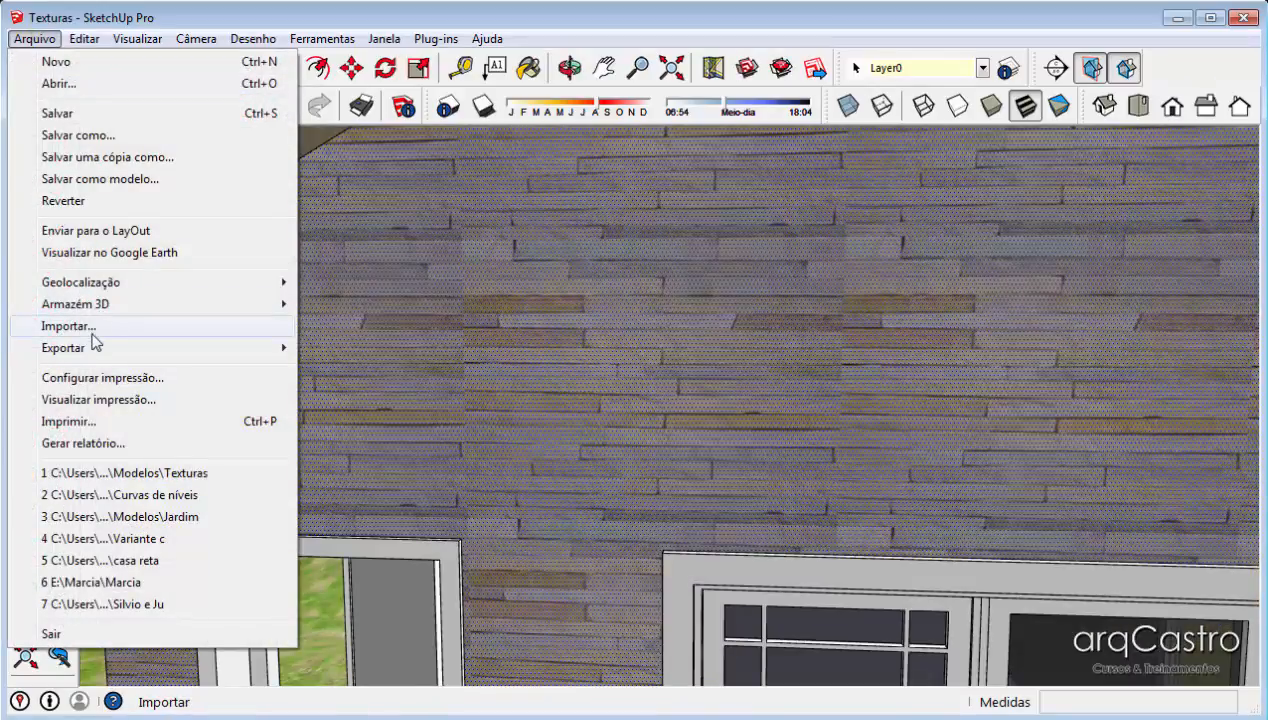
pyautogui.click(88, 328)
pyautogui.click(636, 199)
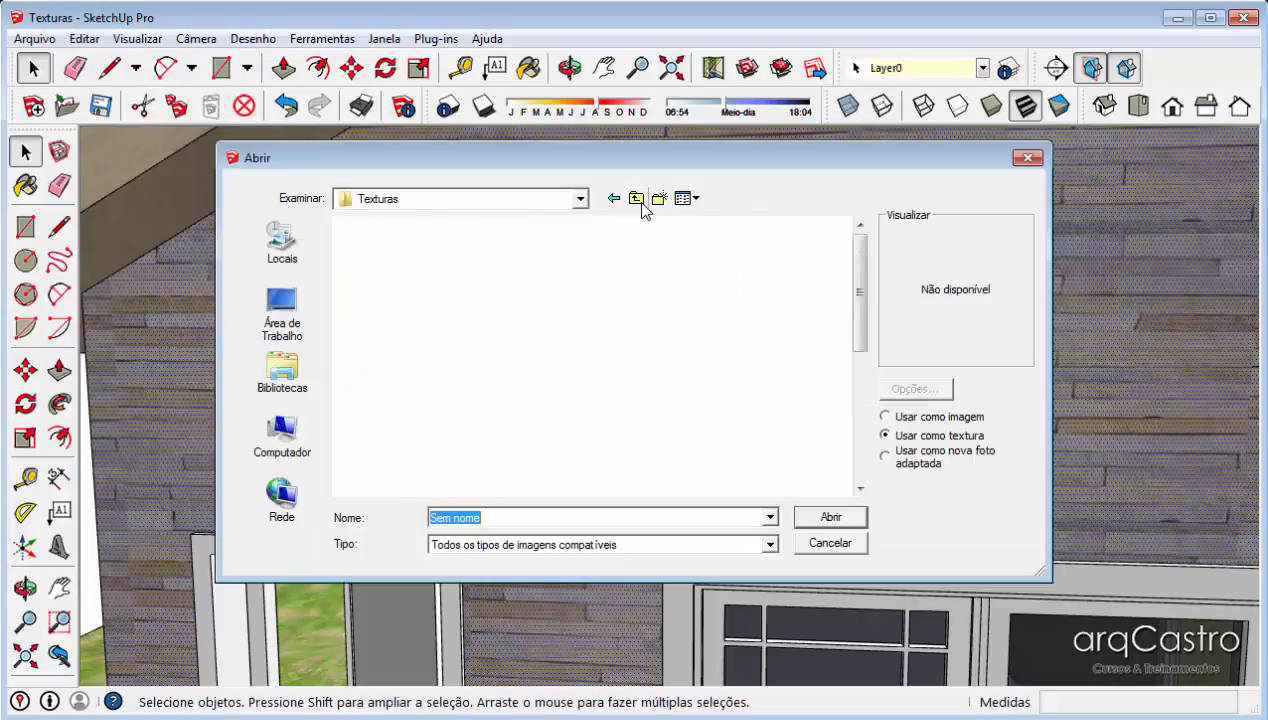
pyautogui.click(546, 331)
pyautogui.scroll(2, 556, 331)
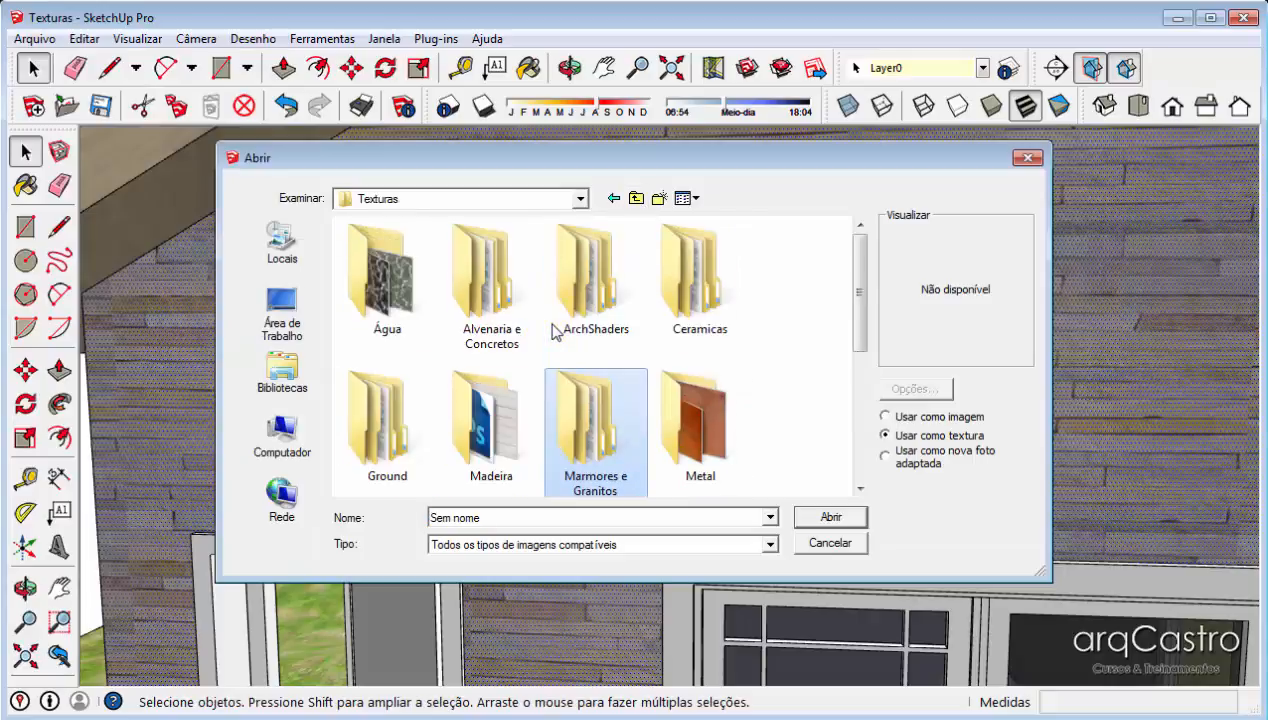
pyautogui.doubleClick(526, 270)
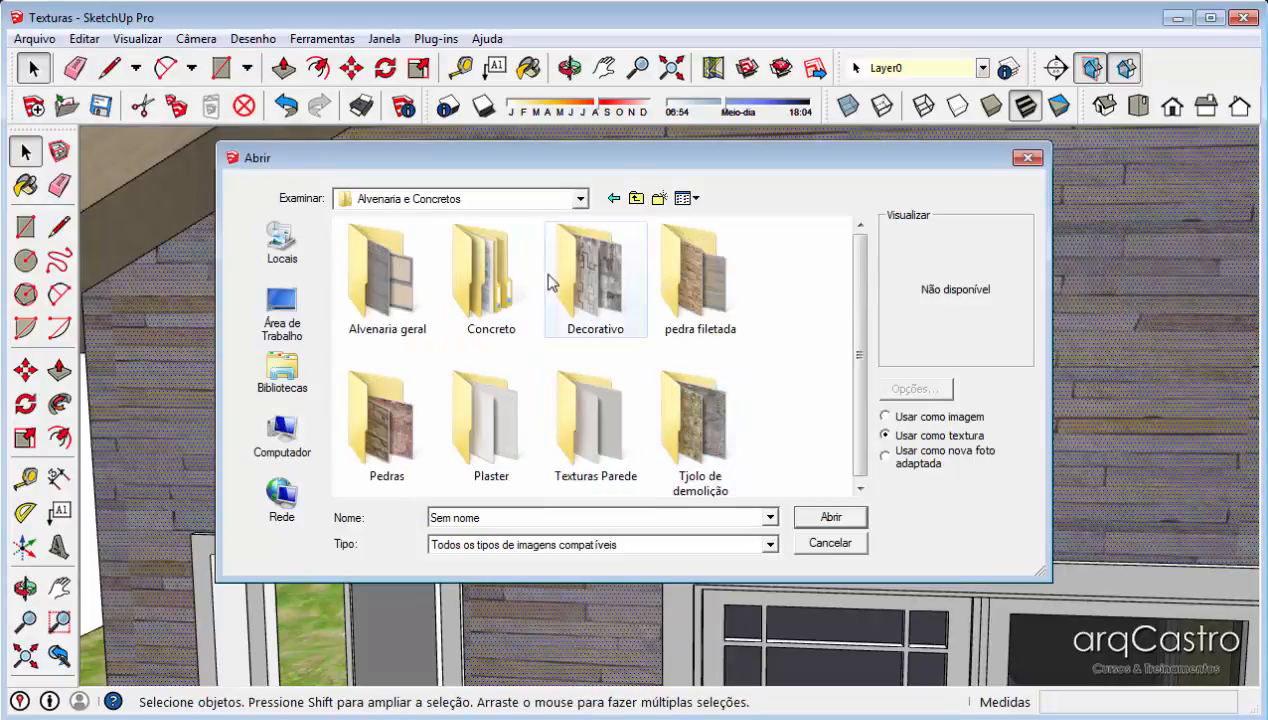
pyautogui.click(520, 265)
pyautogui.doubleClick(520, 265)
# - Look through the texture images in the cimento folder and return to the Concreto folder
pyautogui.doubleClick(425, 312)
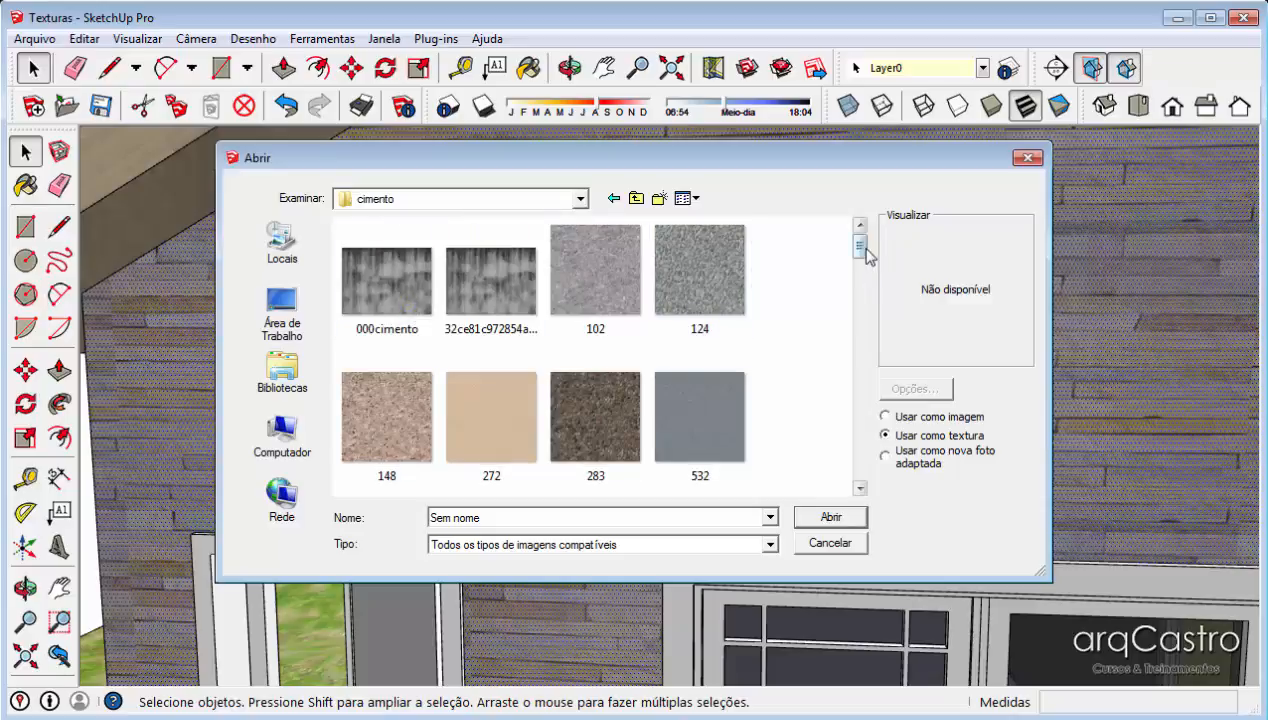
pyautogui.moveTo(860, 246); pyautogui.dragTo(861, 273)
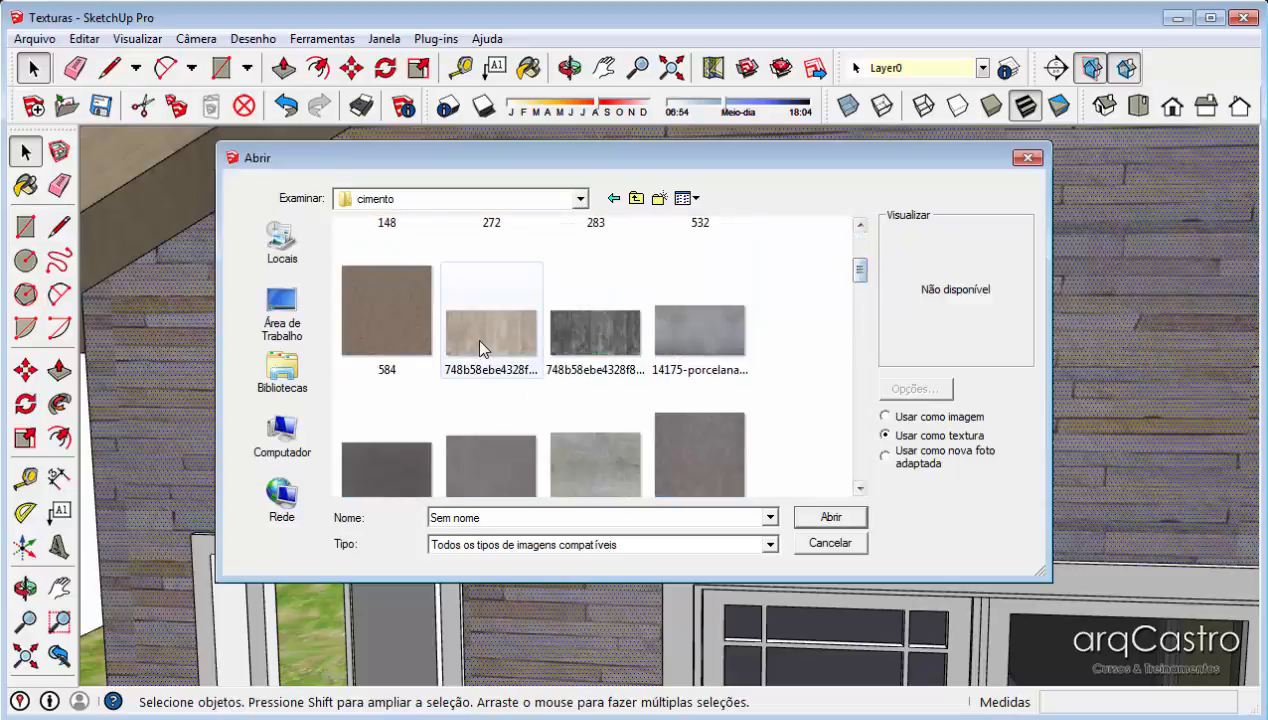
pyautogui.click(636, 198)
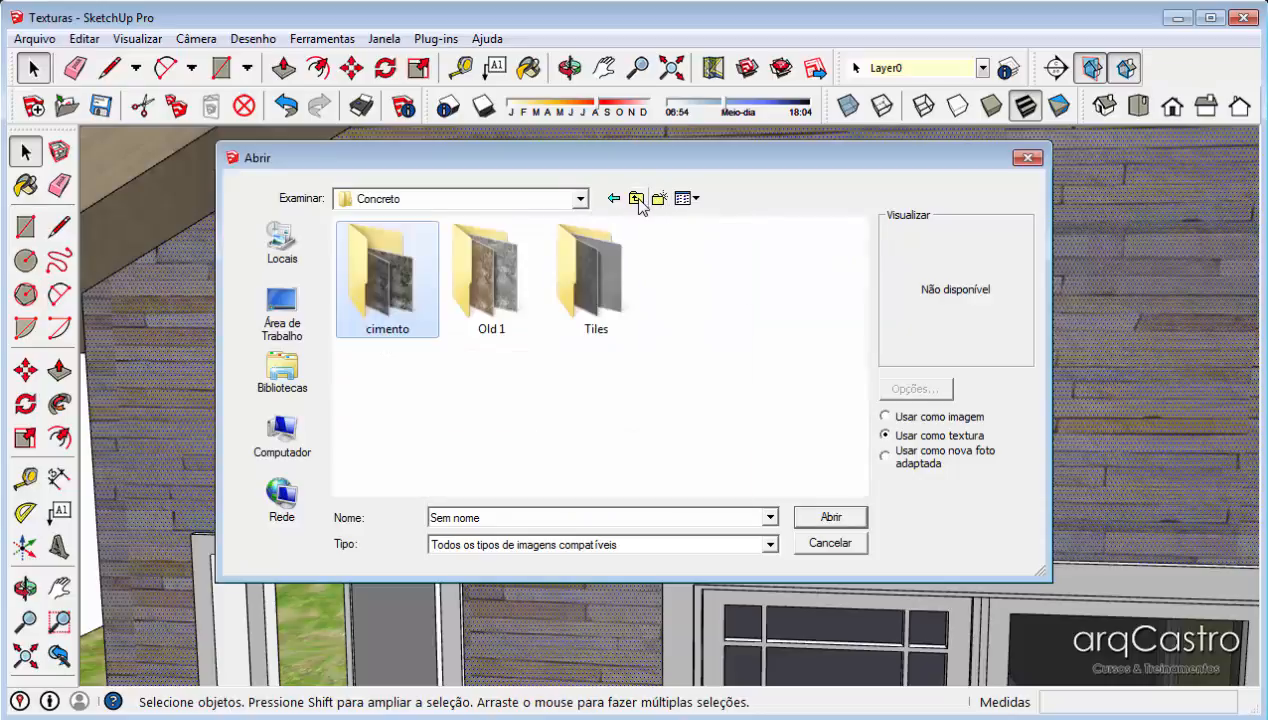
# - Import the beige tile image 905503 from the Tiles folder as a texture and apply it to the front gable wall
pyautogui.doubleClick(616, 292)
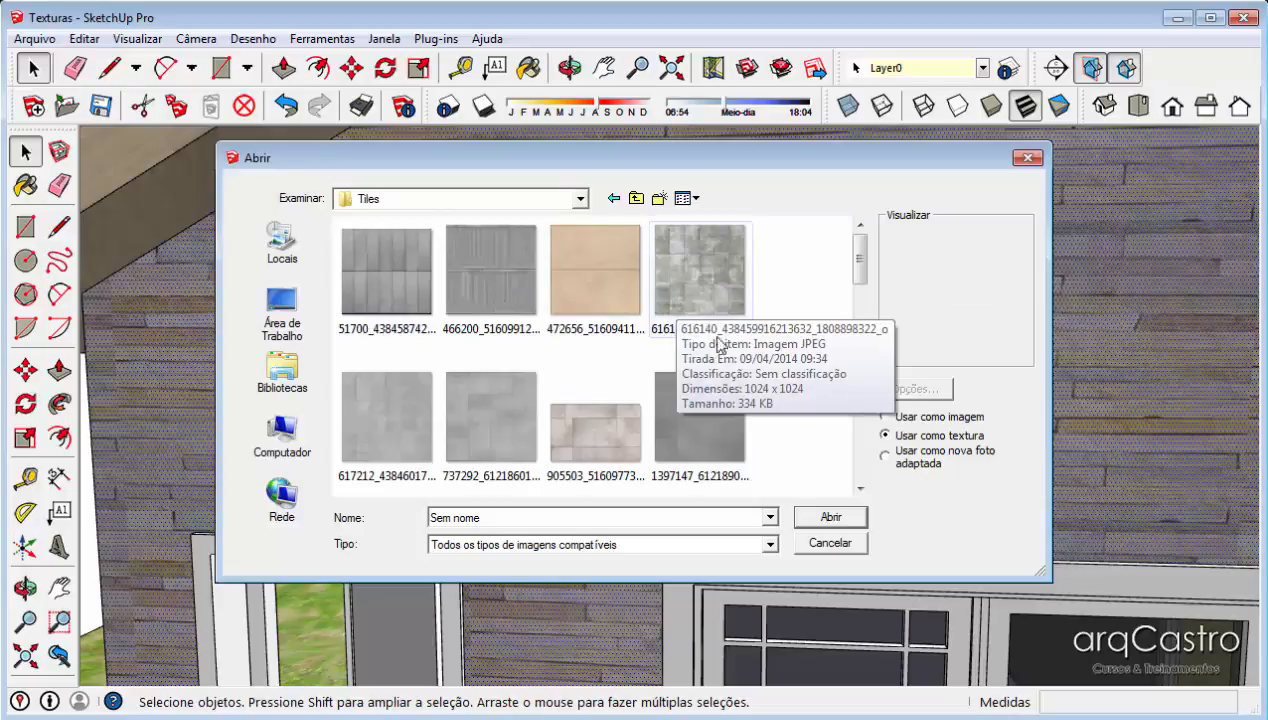
pyautogui.click(567, 458)
pyautogui.click(813, 512)
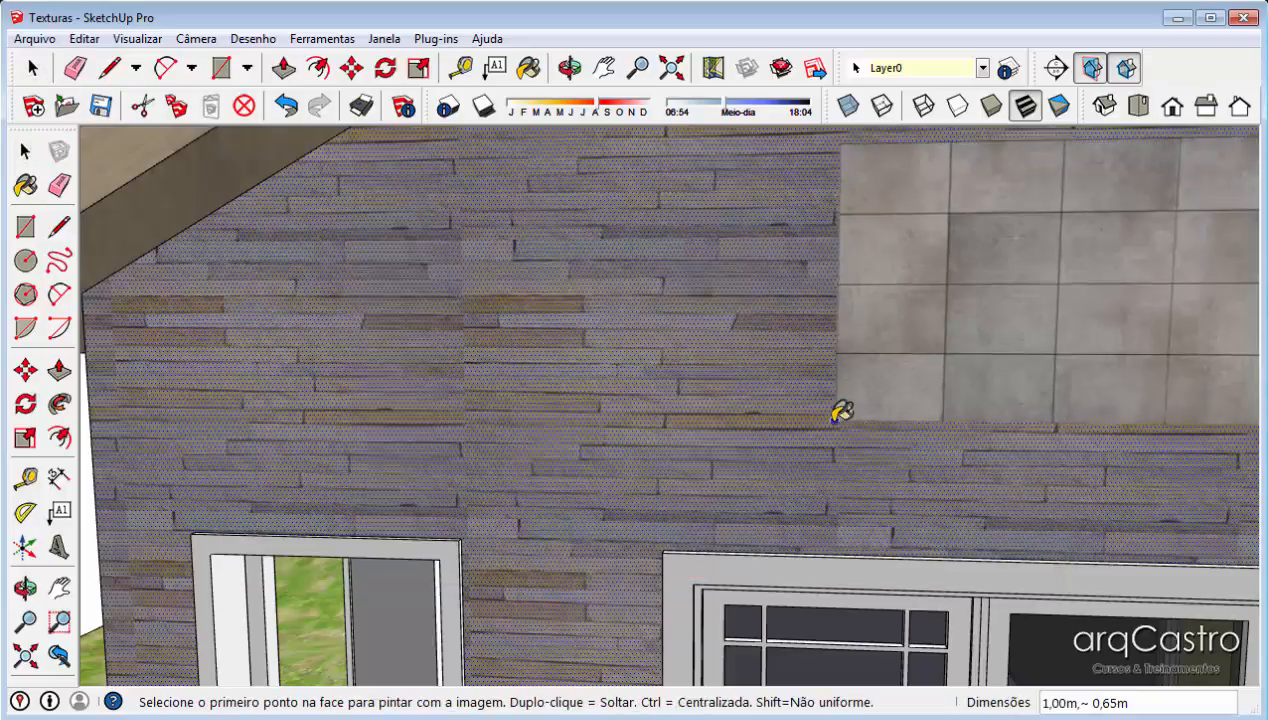
pyautogui.click(572, 501)
pyautogui.click(985, 356)
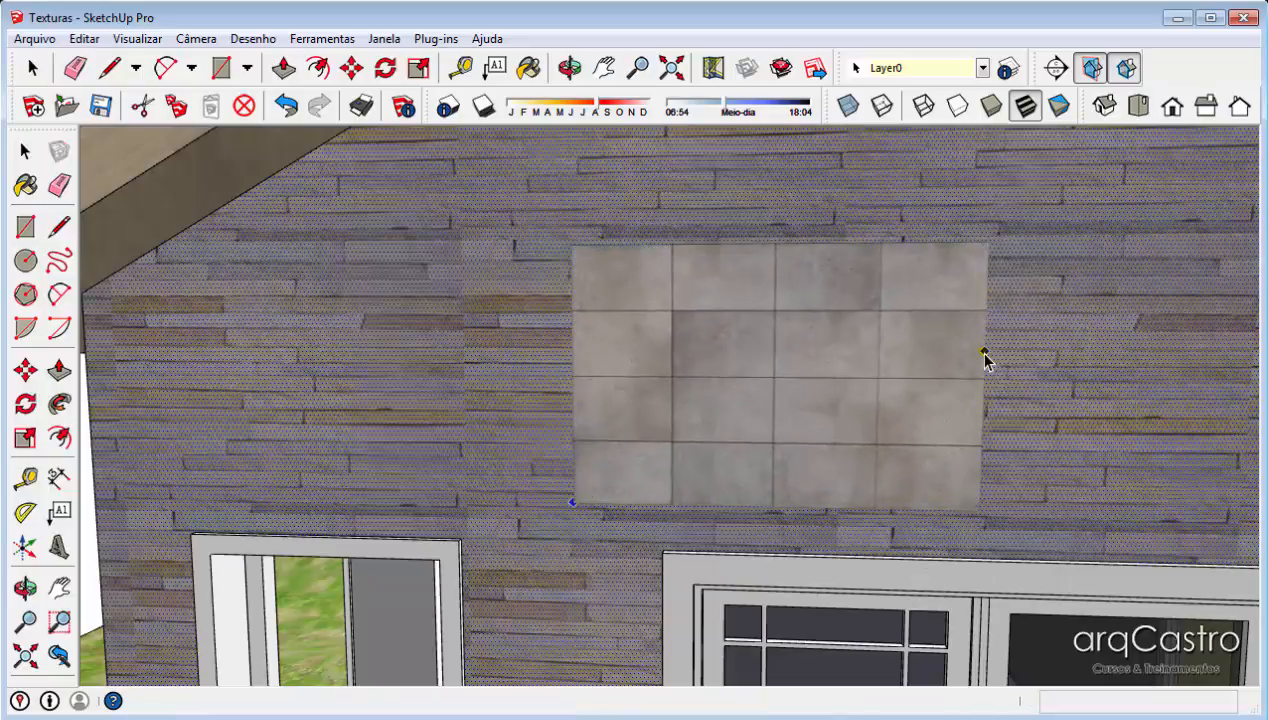
pyautogui.scroll(-5, 916, 302)
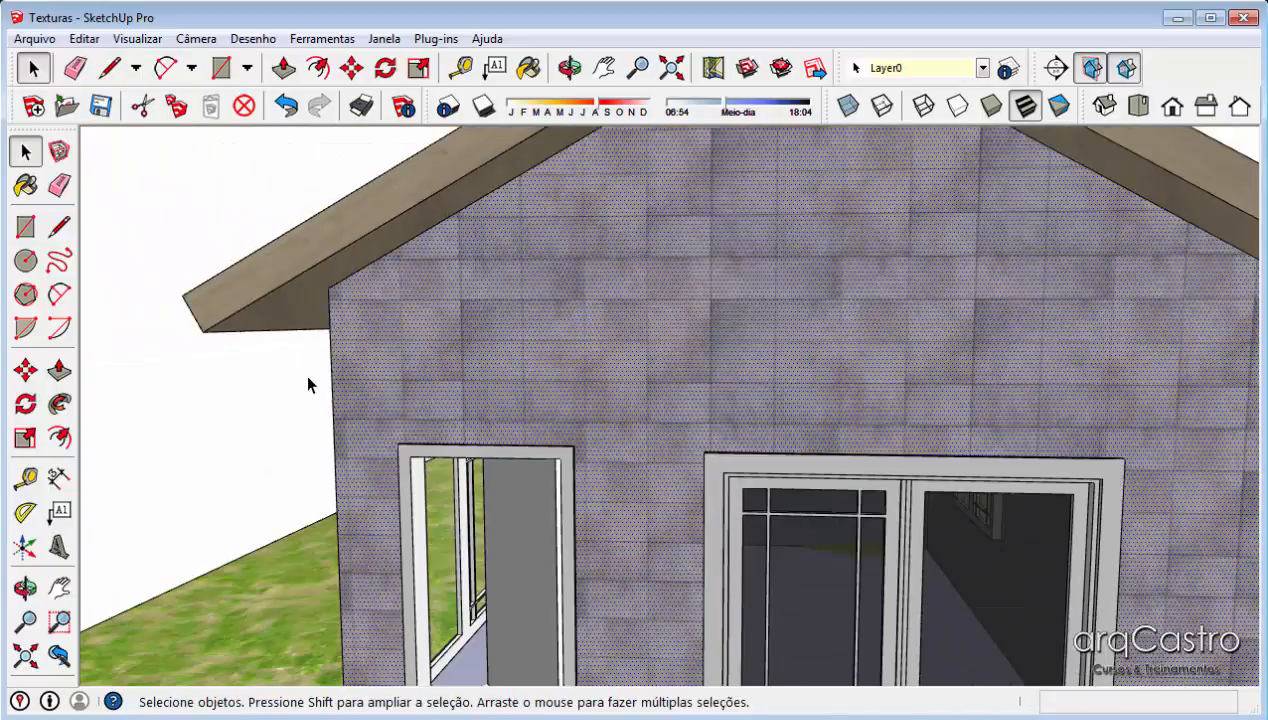
pyautogui.click(304, 377)
# - Examine the new tile texture on the front gable wall, the brick side walls and the grass texture on the terrain
pyautogui.moveTo(305, 385); pyautogui.dragTo(880, 331, button='middle')
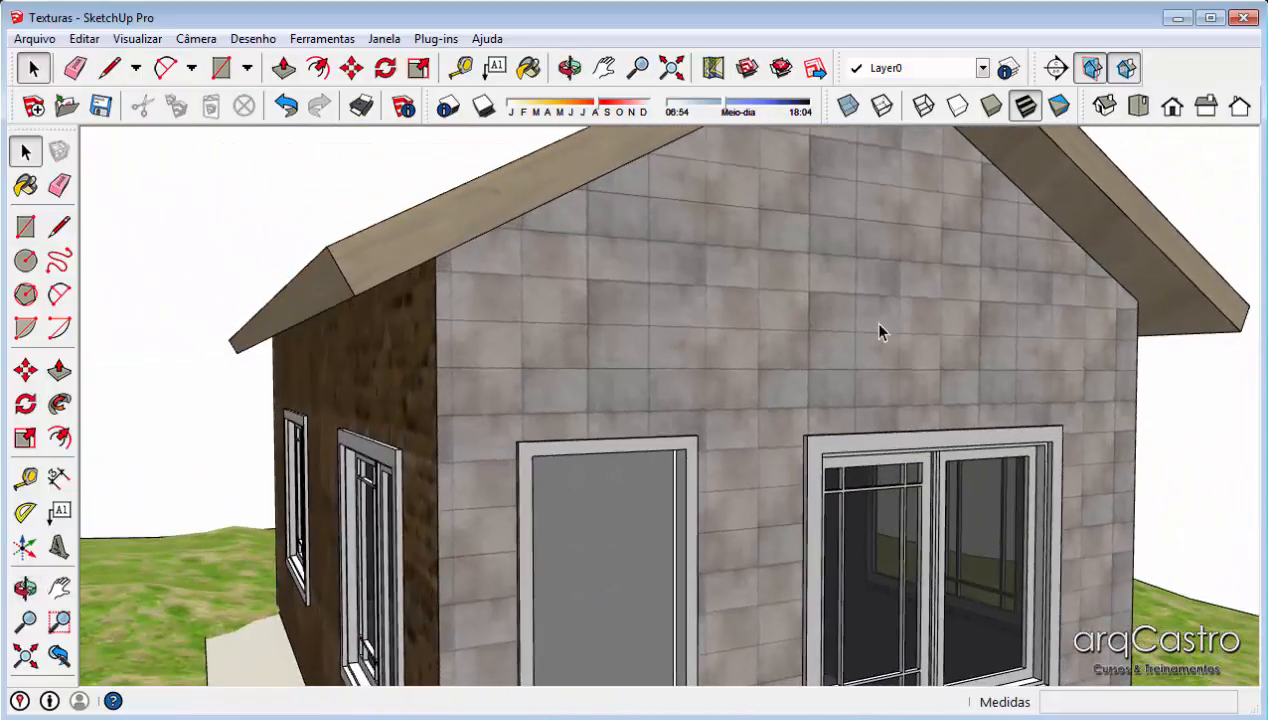
pyautogui.moveTo(1061, 357); pyautogui.dragTo(439, 453, button='middle')
pyautogui.scroll(-5, 645, 396)
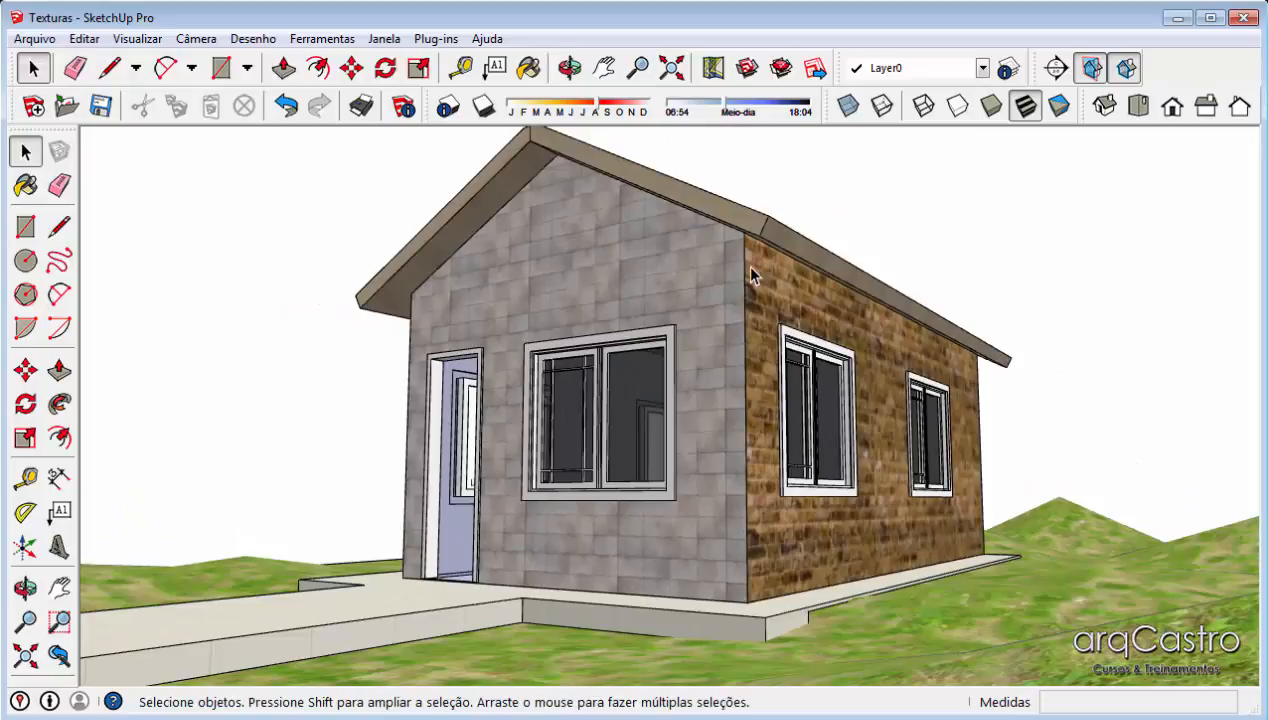
pyautogui.moveTo(645, 396); pyautogui.dragTo(401, 400, button='middle')
pyautogui.scroll(2, 609, 250)
pyautogui.scroll(-5, 613, 232)
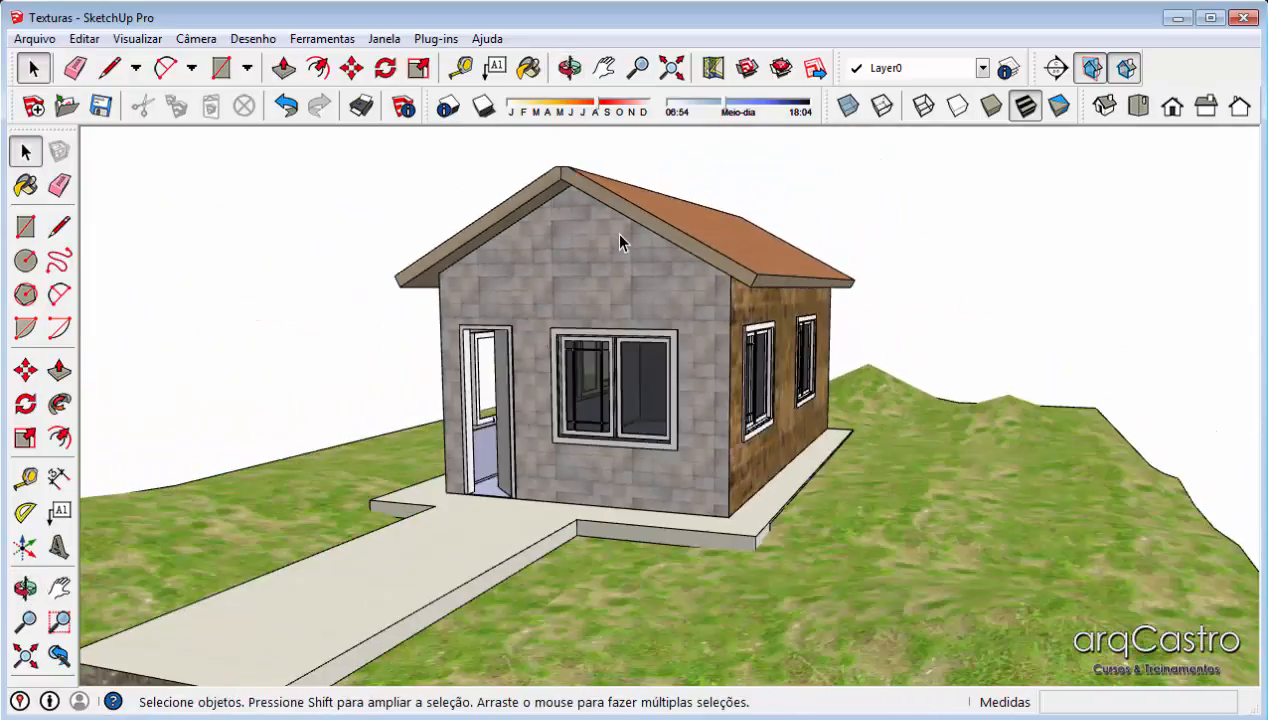
pyautogui.moveTo(613, 232); pyautogui.dragTo(697, 275, button='middle')
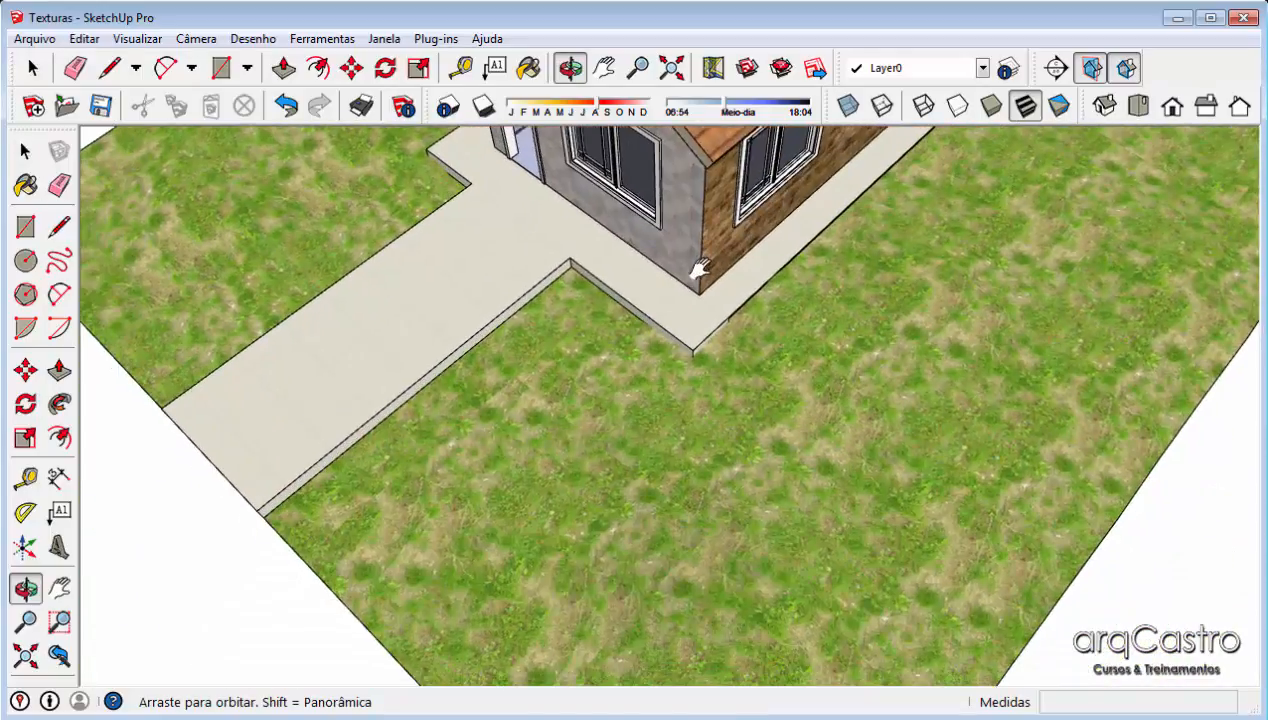
pyautogui.scroll(3, 573, 566)
pyautogui.scroll(-2, 573, 571)
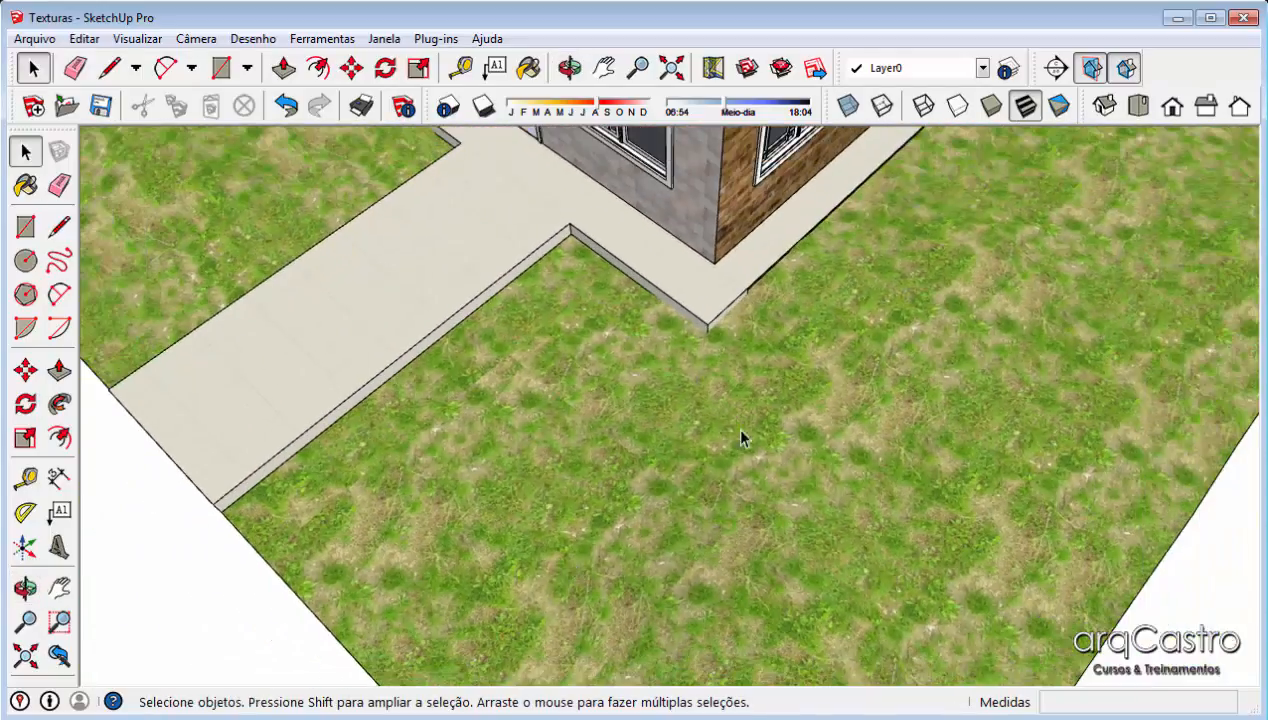
pyautogui.moveTo(977, 465); pyautogui.dragTo(724, 428, button='middle')
pyautogui.scroll(-1, 724, 428)
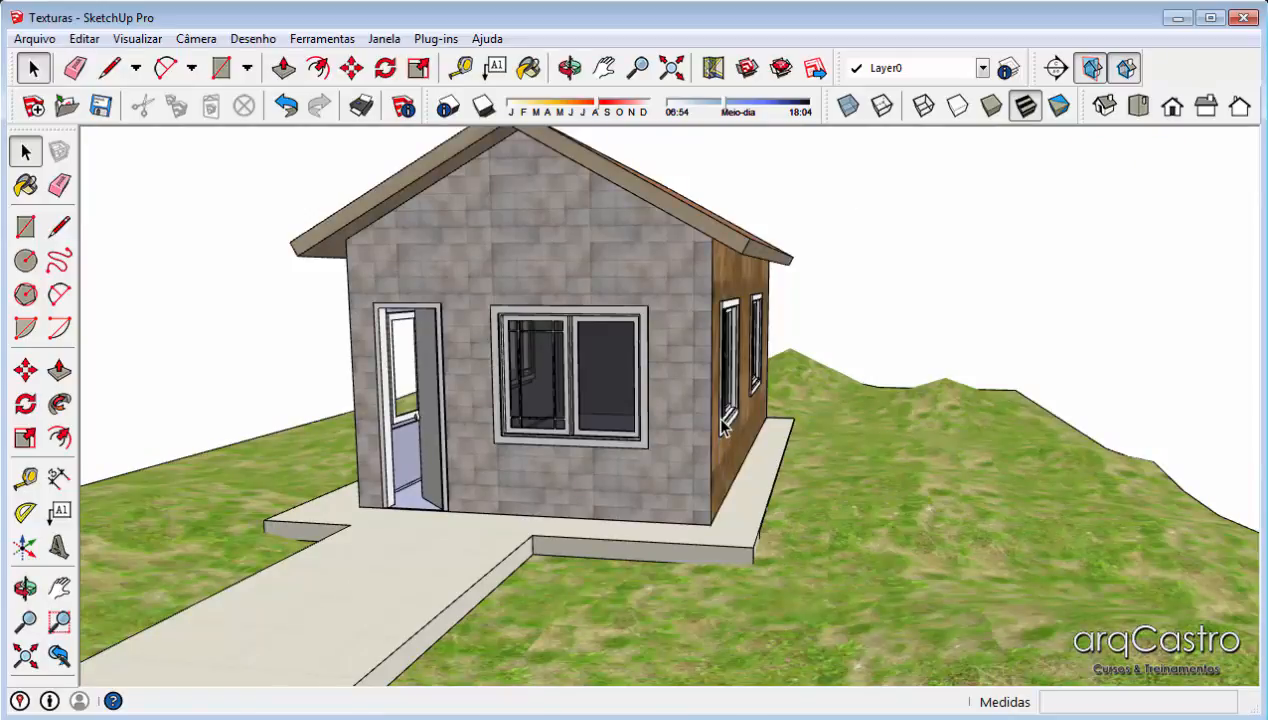
# - Create a new empty model
pyautogui.hotkey('ctrl', 'n')
pyautogui.click(676, 405)
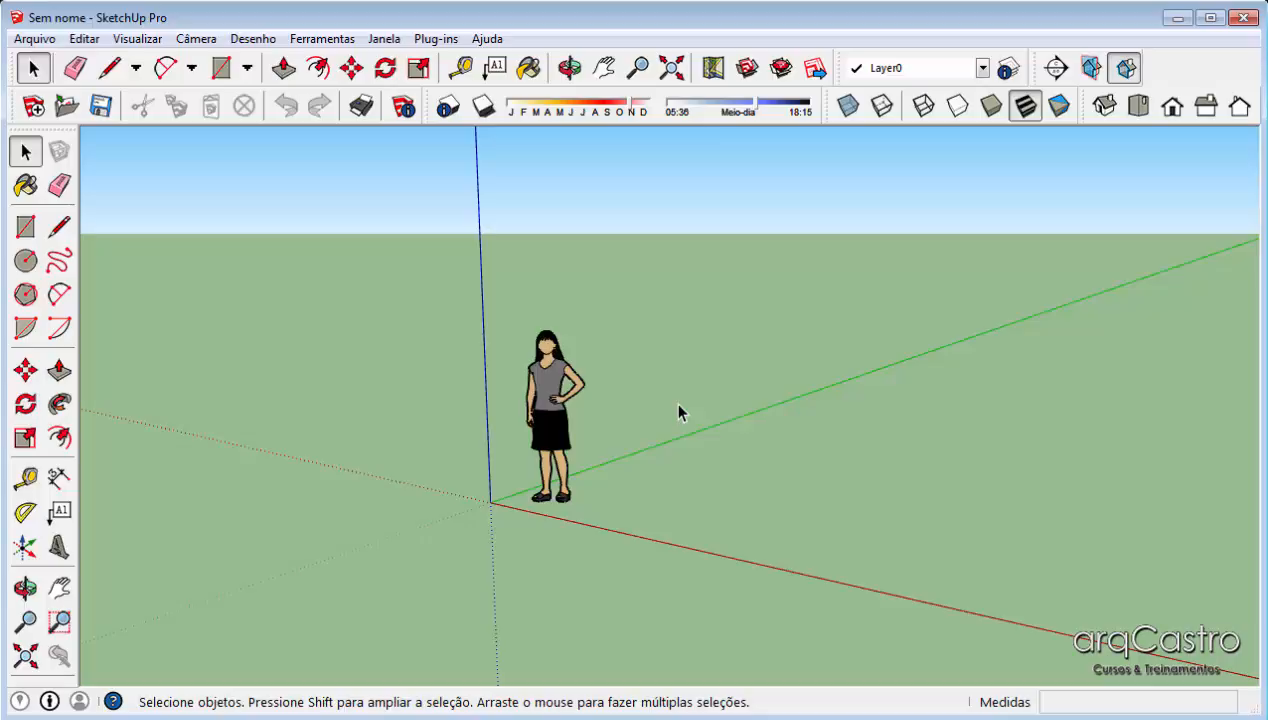
pyautogui.click(34, 38)
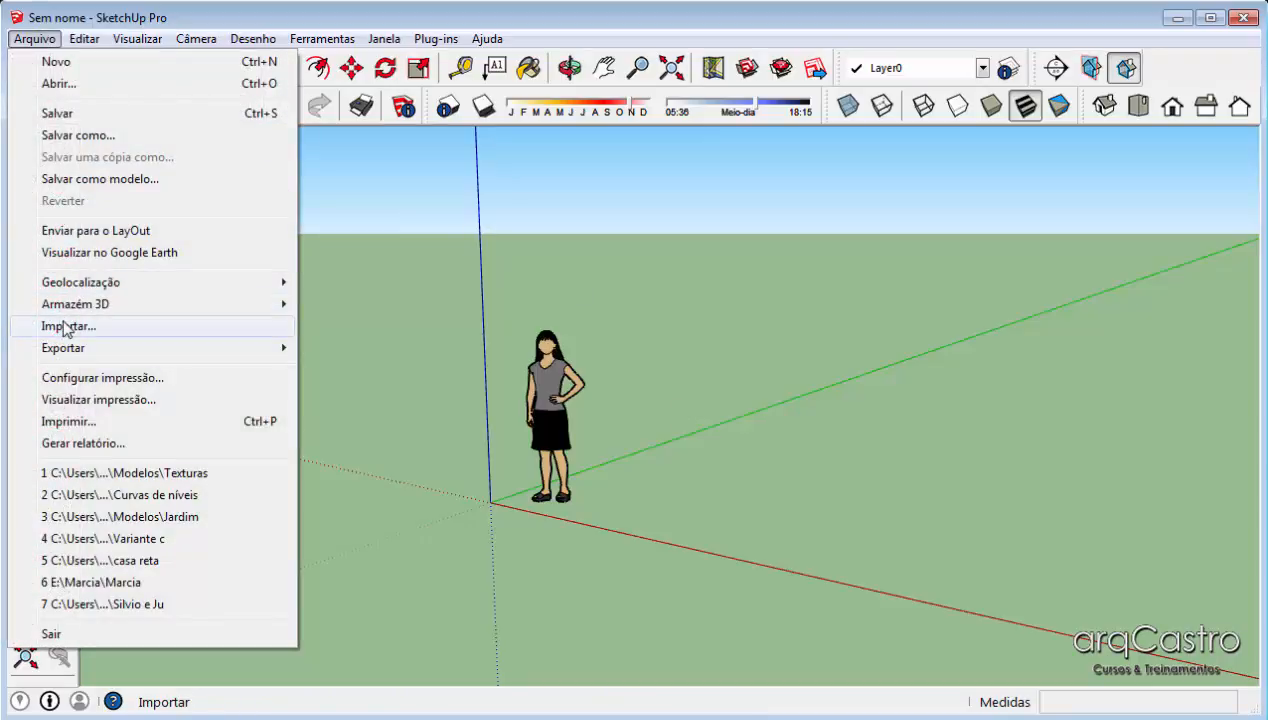
pyautogui.click(134, 13)
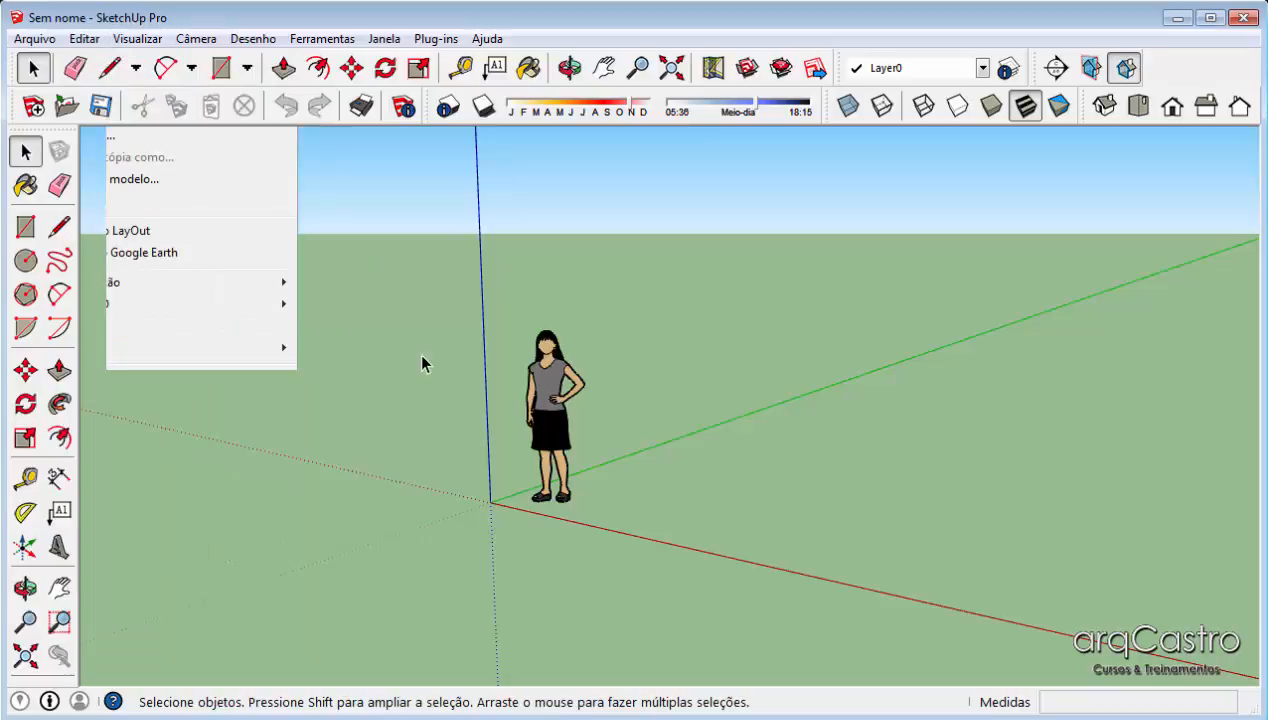
pyautogui.scroll(-2, 425, 315)
pyautogui.scroll(2, 538, 366)
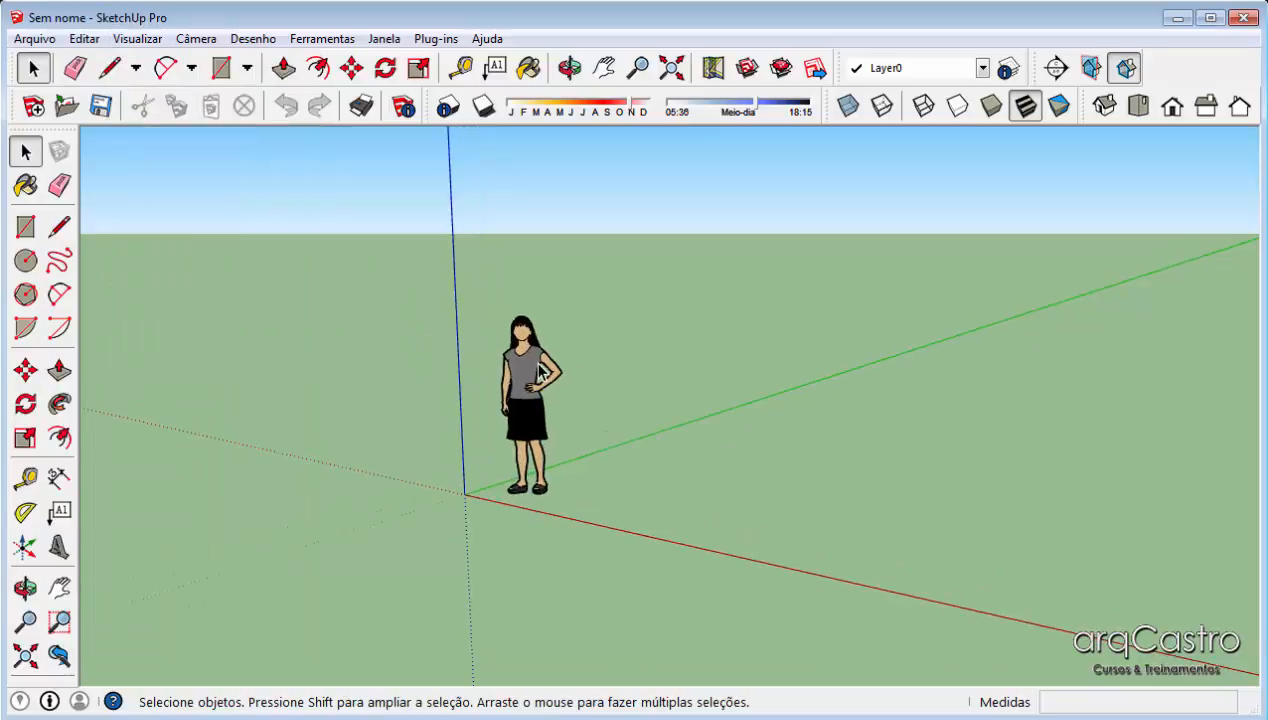
pyautogui.scroll(3, 538, 370)
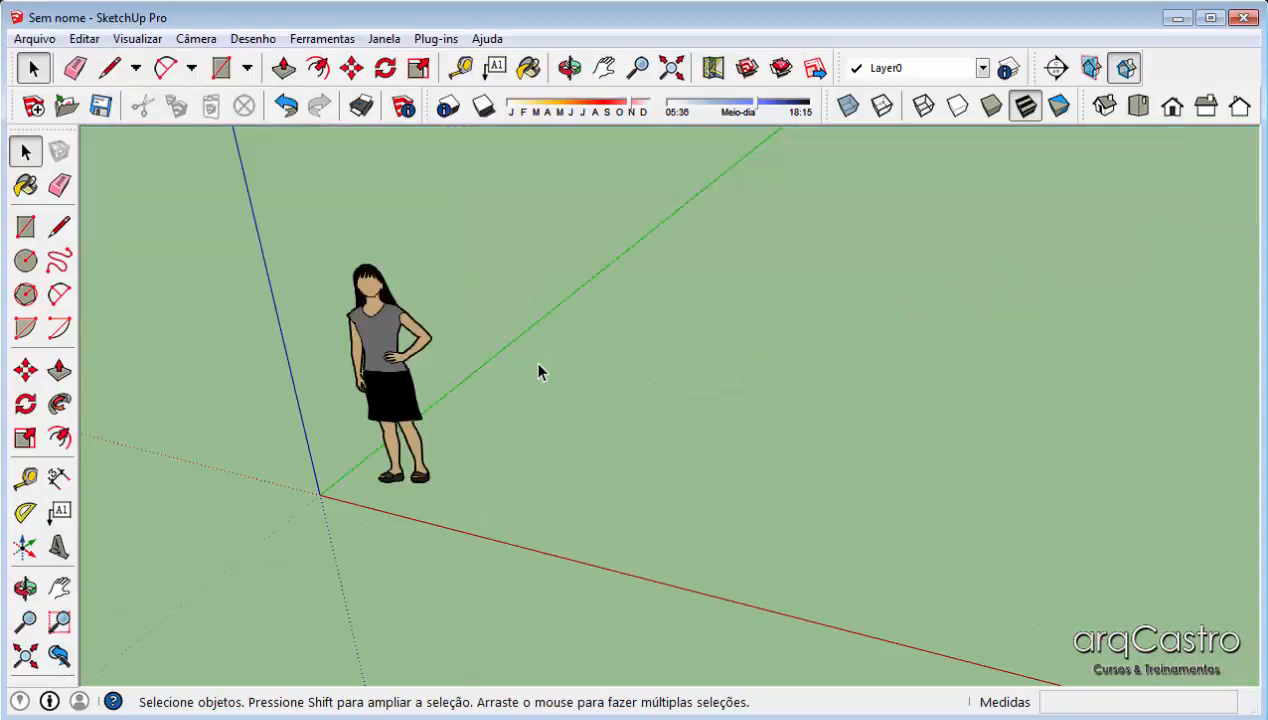
# - Import the Boulder Plaza file as an image and place it flat on the ground beside the red axis, about 6 m high
pyautogui.click(46, 40)
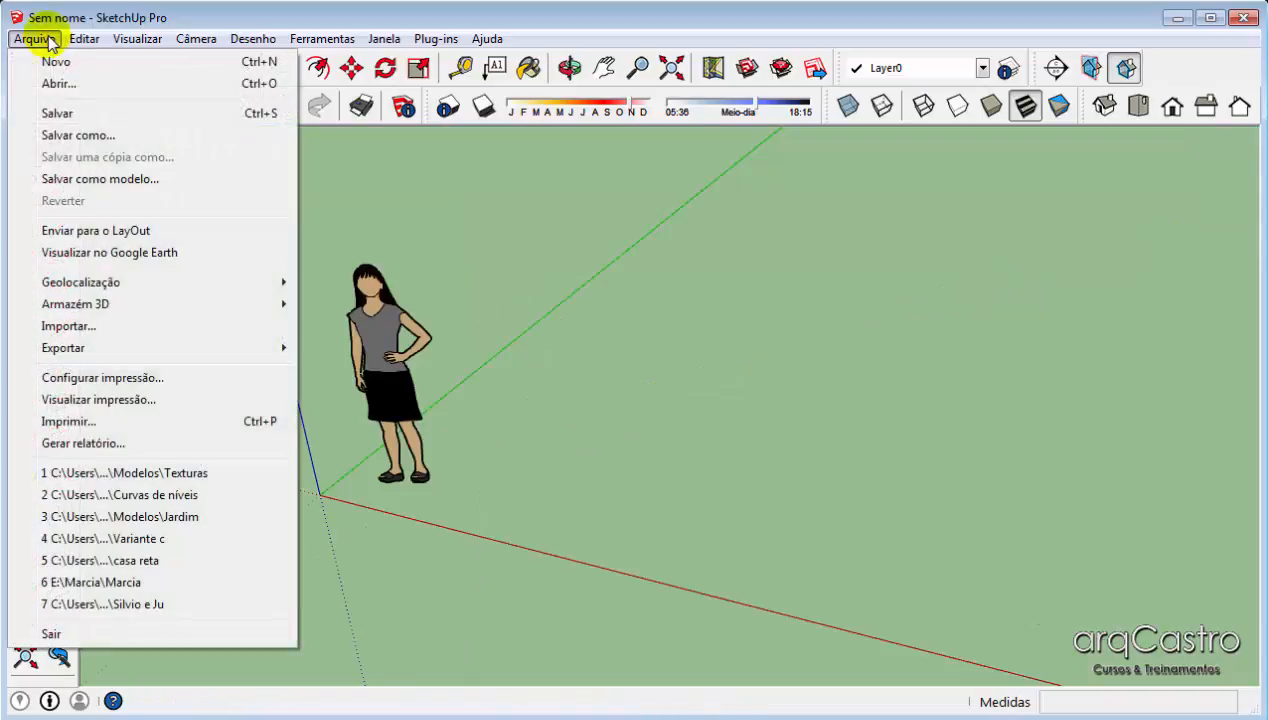
pyautogui.click(97, 326)
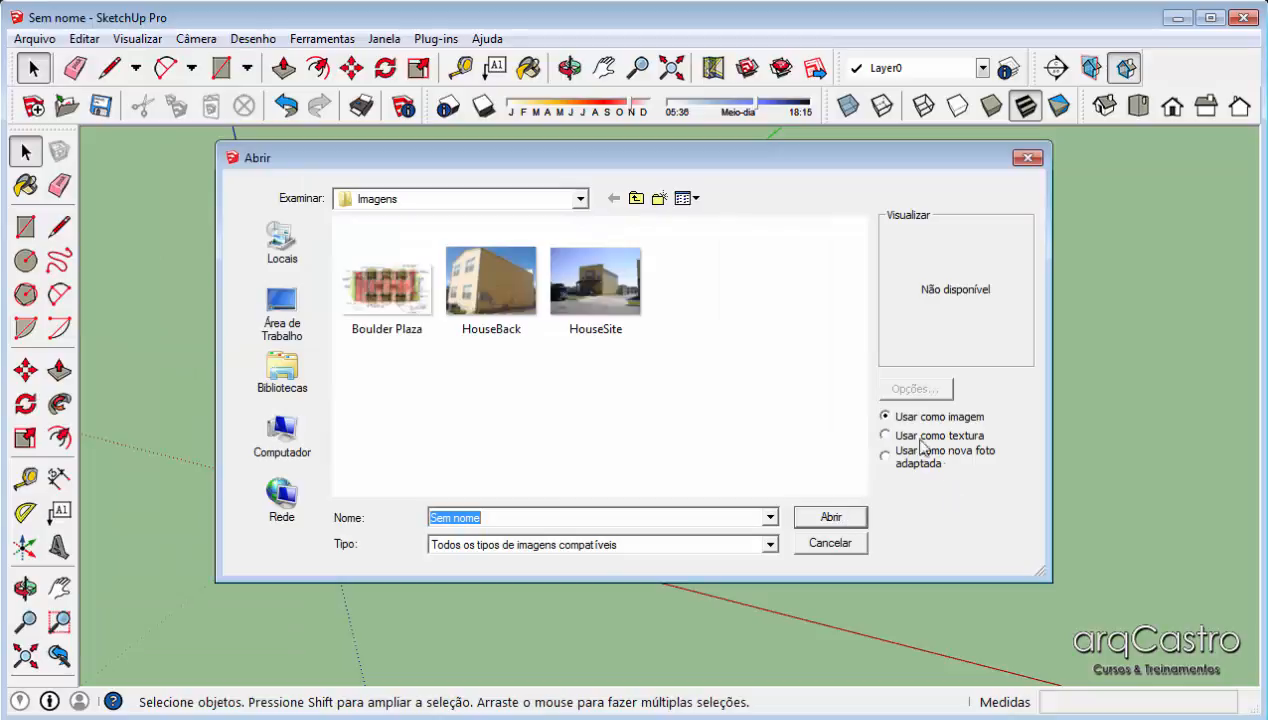
pyautogui.click(887, 418)
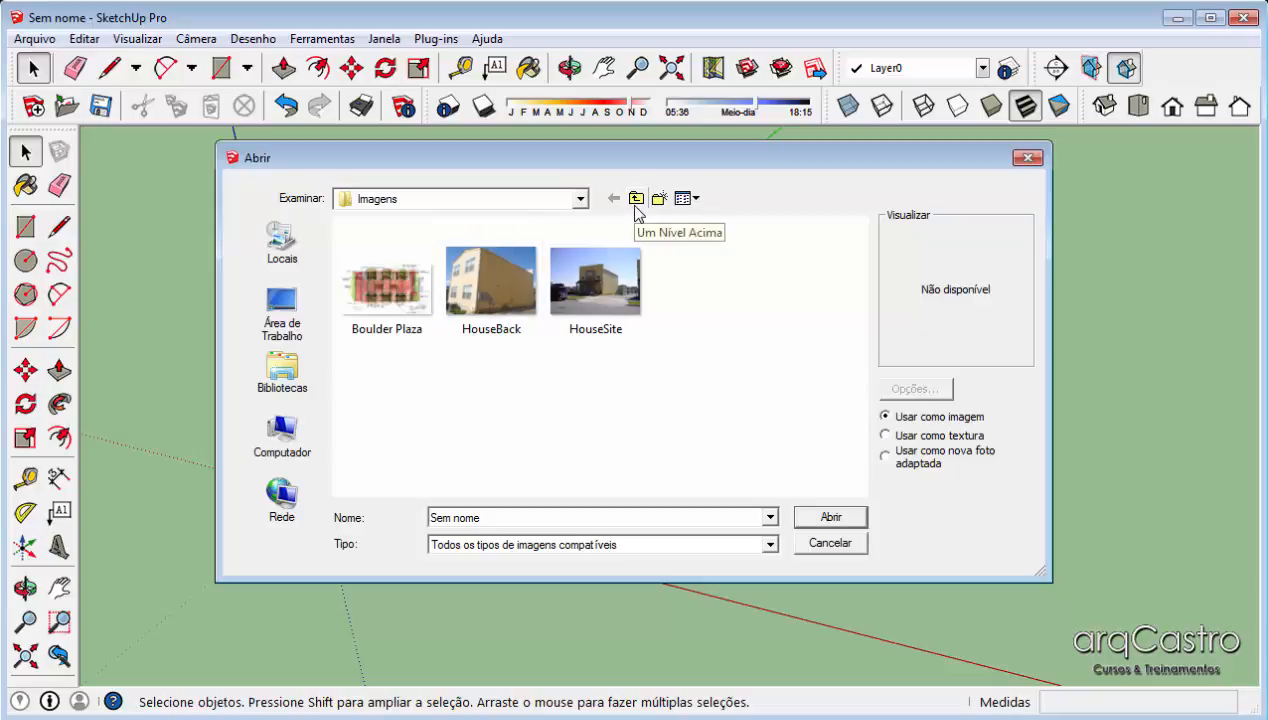
pyautogui.click(409, 330)
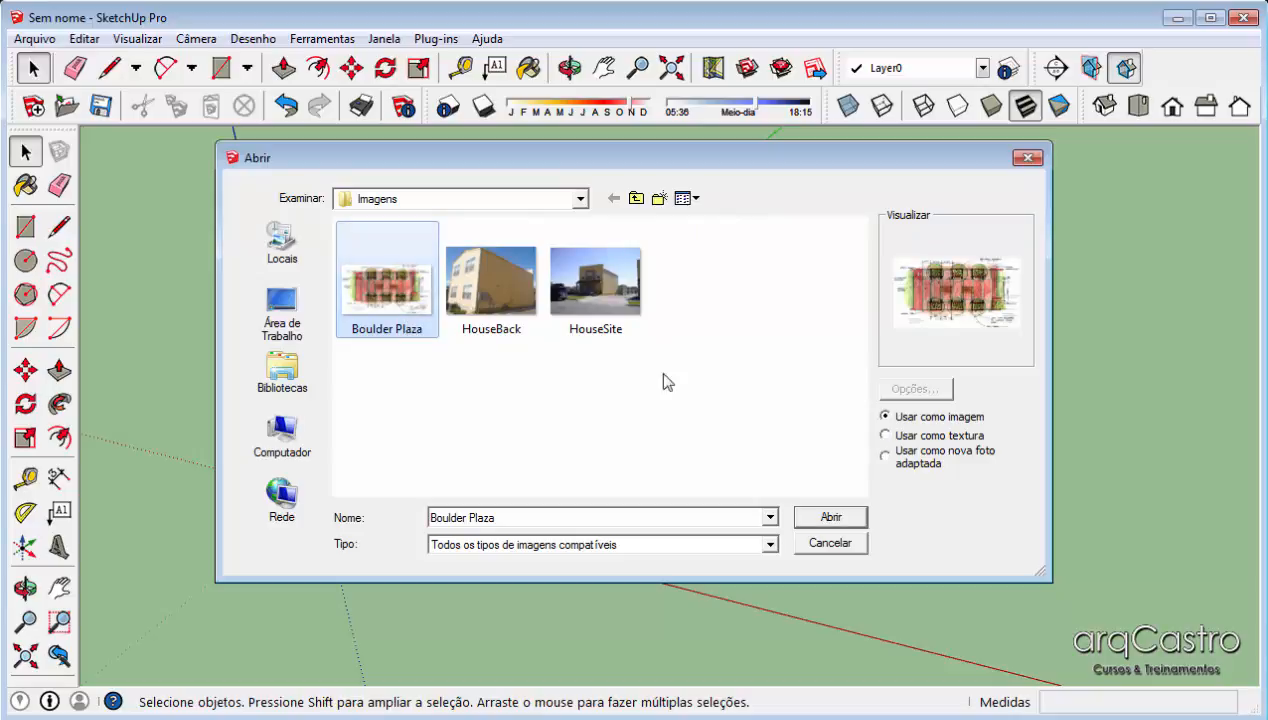
pyautogui.click(858, 515)
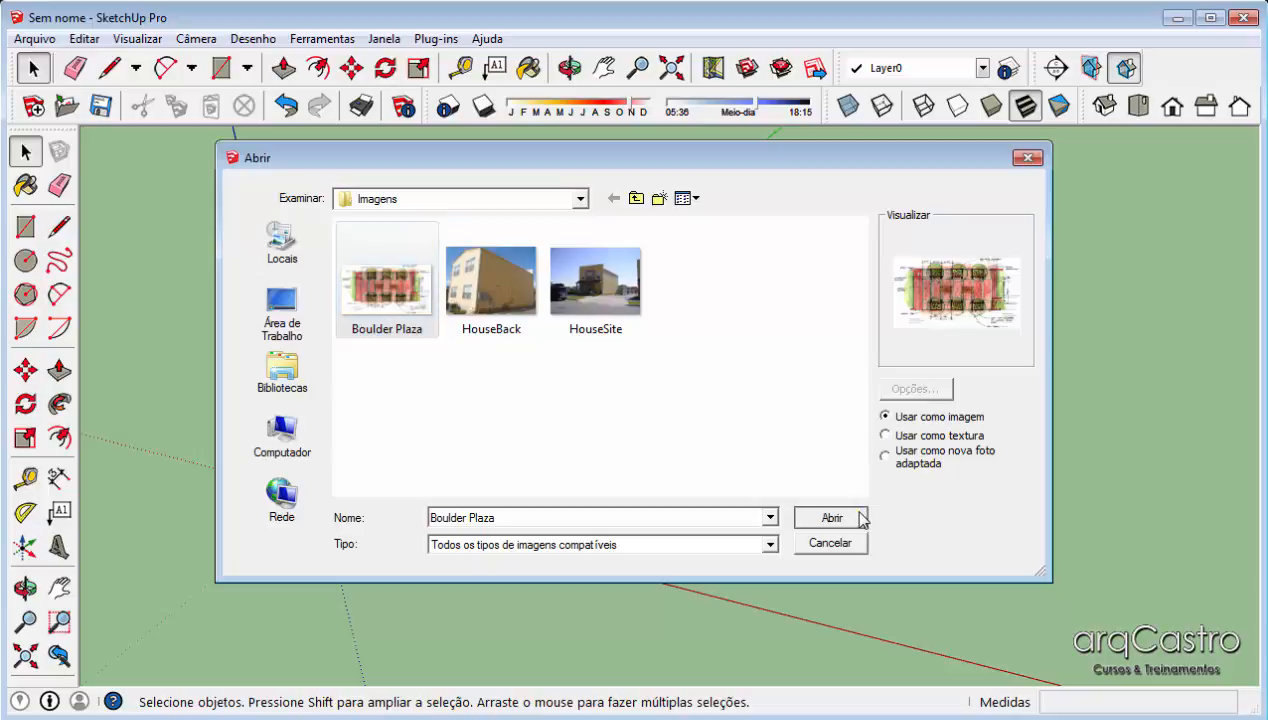
pyautogui.scroll(-4, 505, 474)
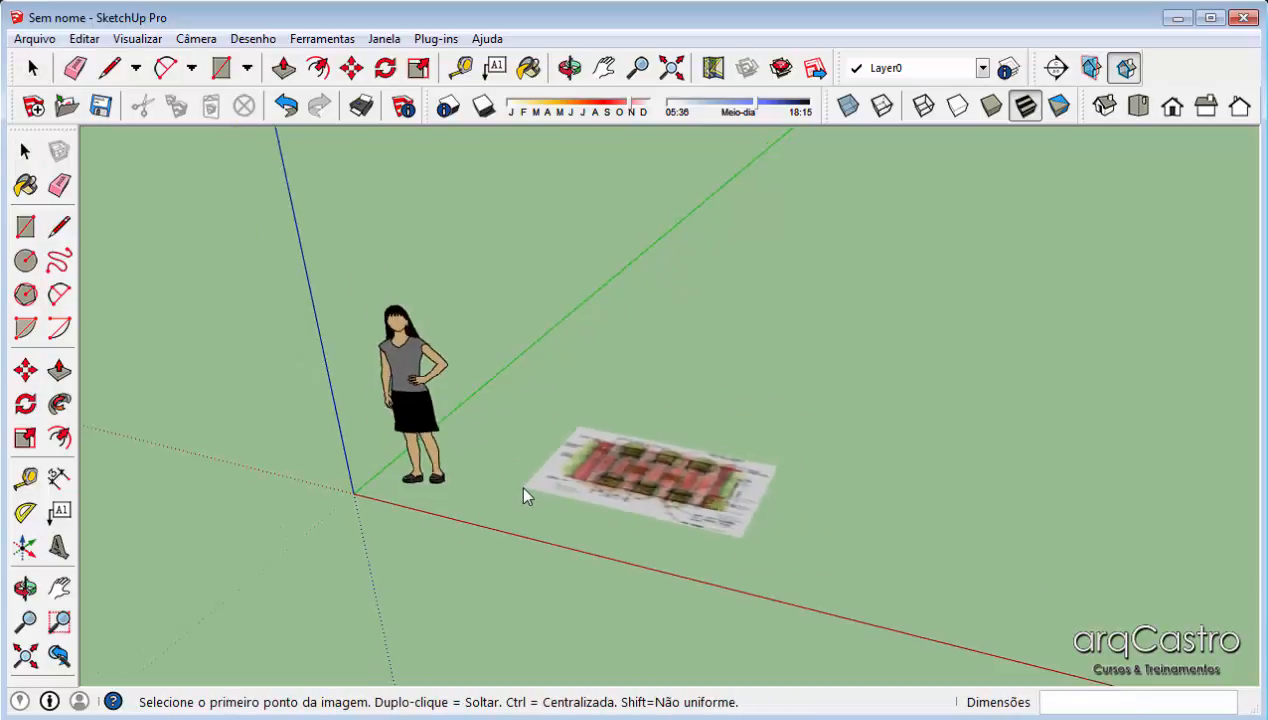
pyautogui.click(597, 499)
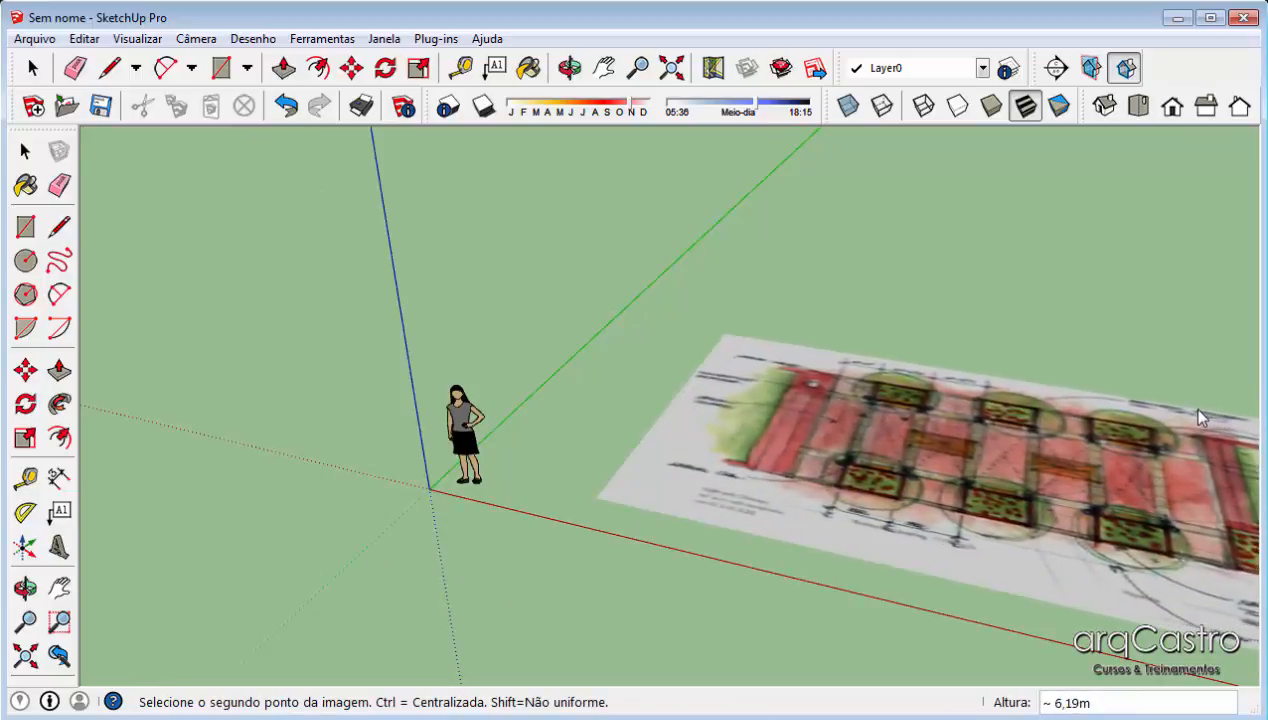
pyautogui.click(1045, 410)
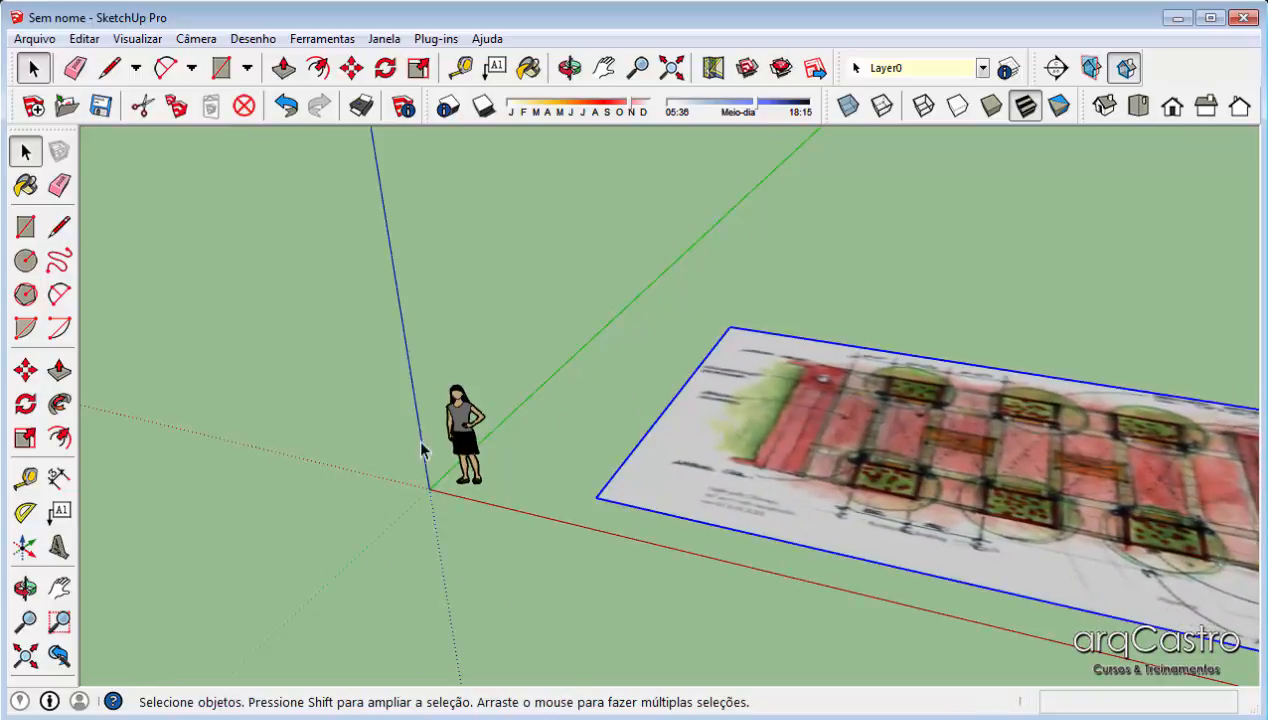
# - Delete the standing human figure near the origin
pyautogui.click(476, 438)
pyautogui.press('Delete')
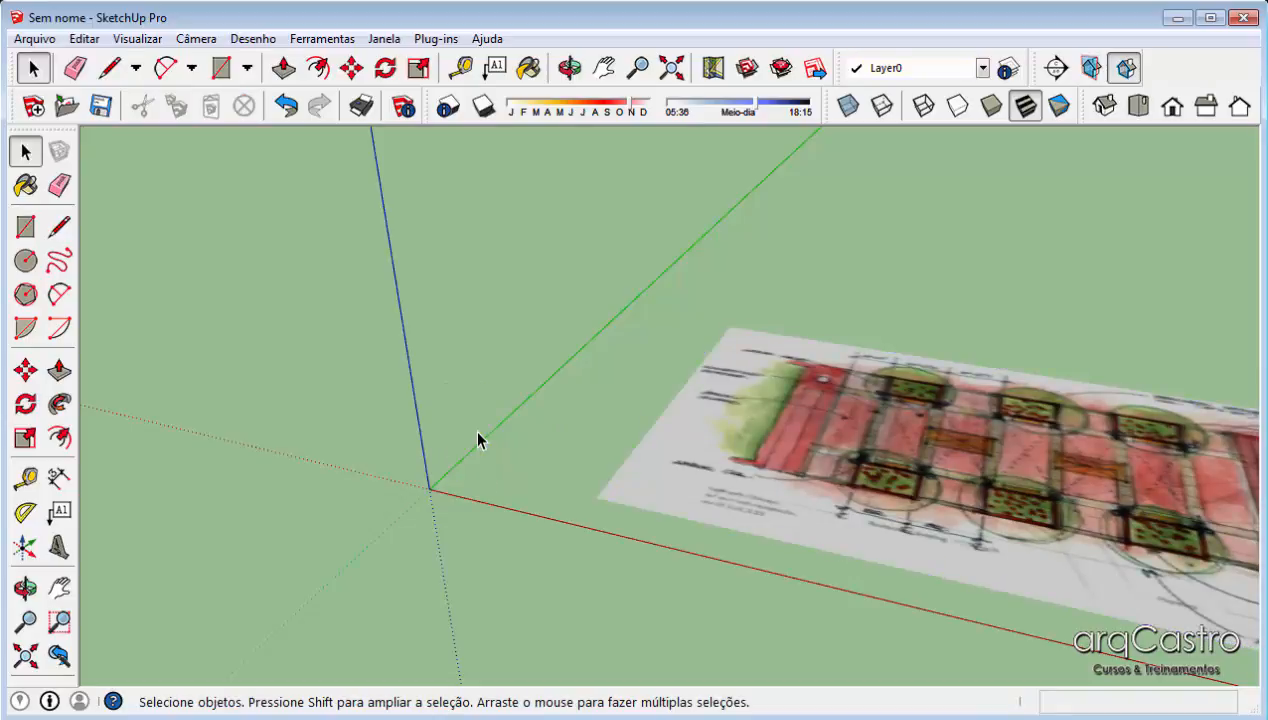
# - Examine the Boulder Plaza plan from above, including its planters, paving bands and handwritten notes
pyautogui.moveTo(722, 343); pyautogui.dragTo(429, 412, button='middle')
pyautogui.scroll(3, 538, 227)
pyautogui.moveTo(538, 233); pyautogui.dragTo(466, 370, button='middle')
pyautogui.scroll(5, 466, 370)
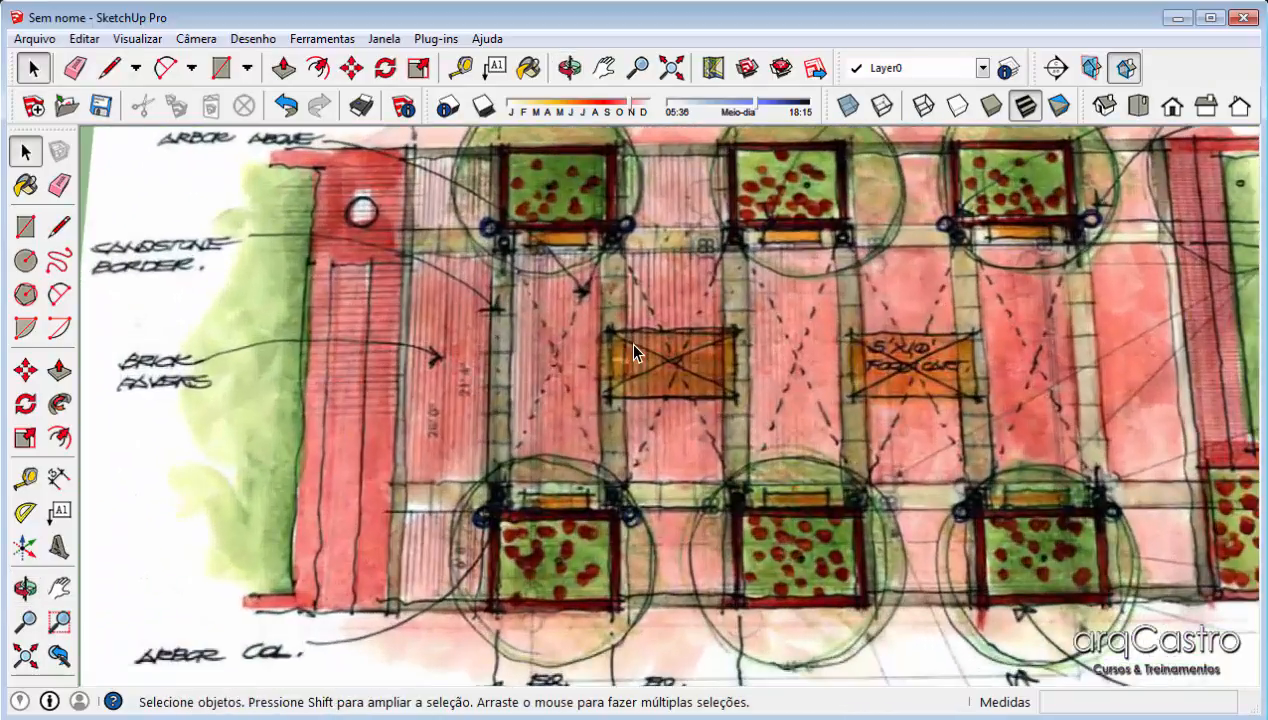
pyautogui.scroll(-5, 630, 341)
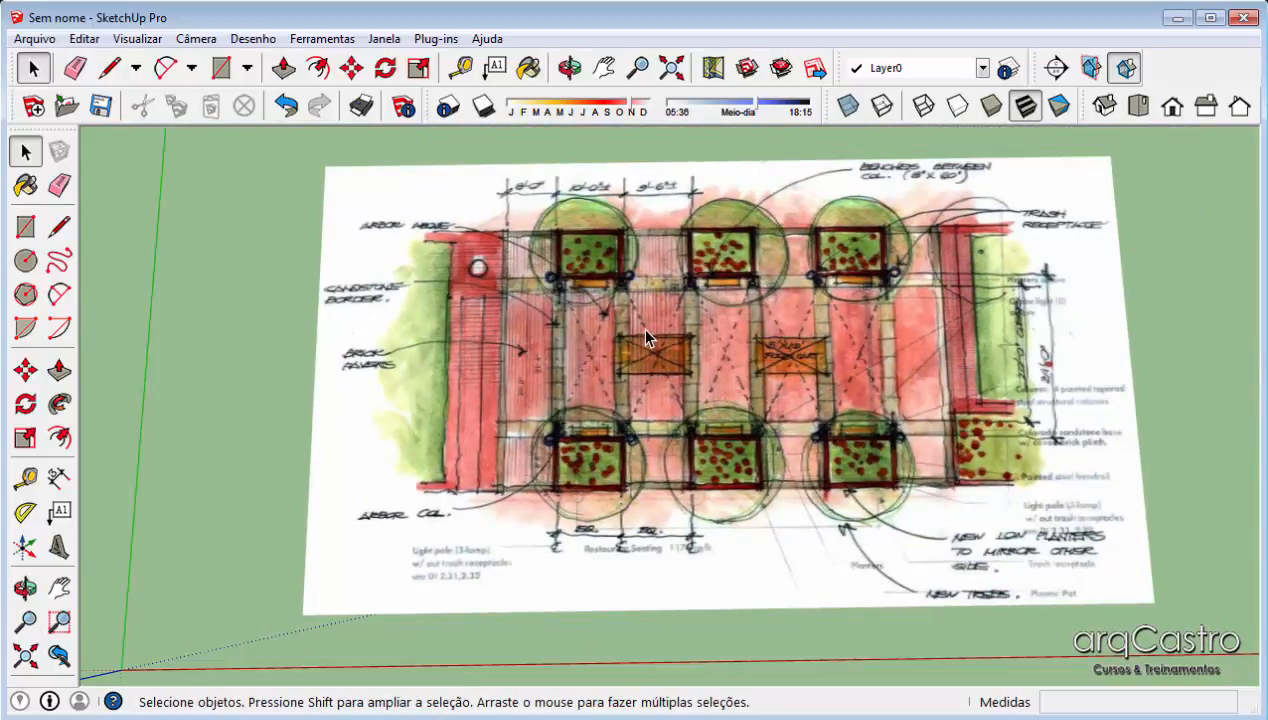
pyautogui.click(645, 338)
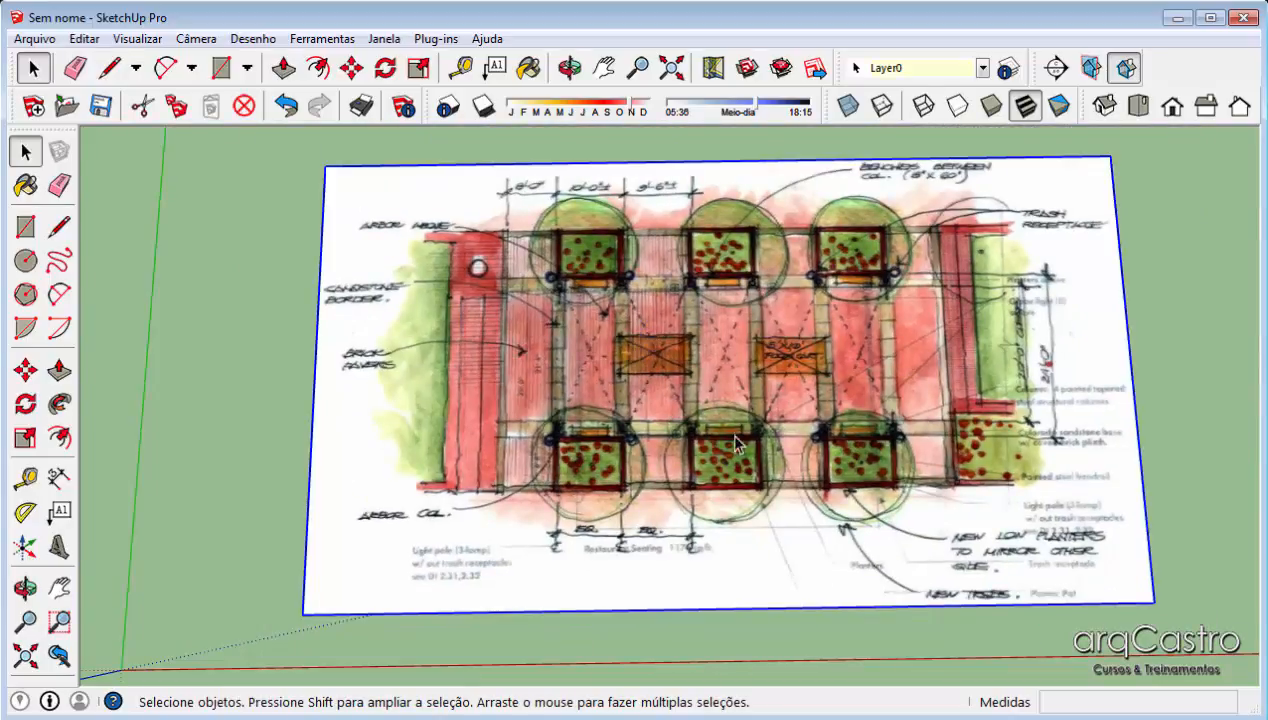
pyautogui.scroll(2, 808, 455)
pyautogui.scroll(2, 808, 455)
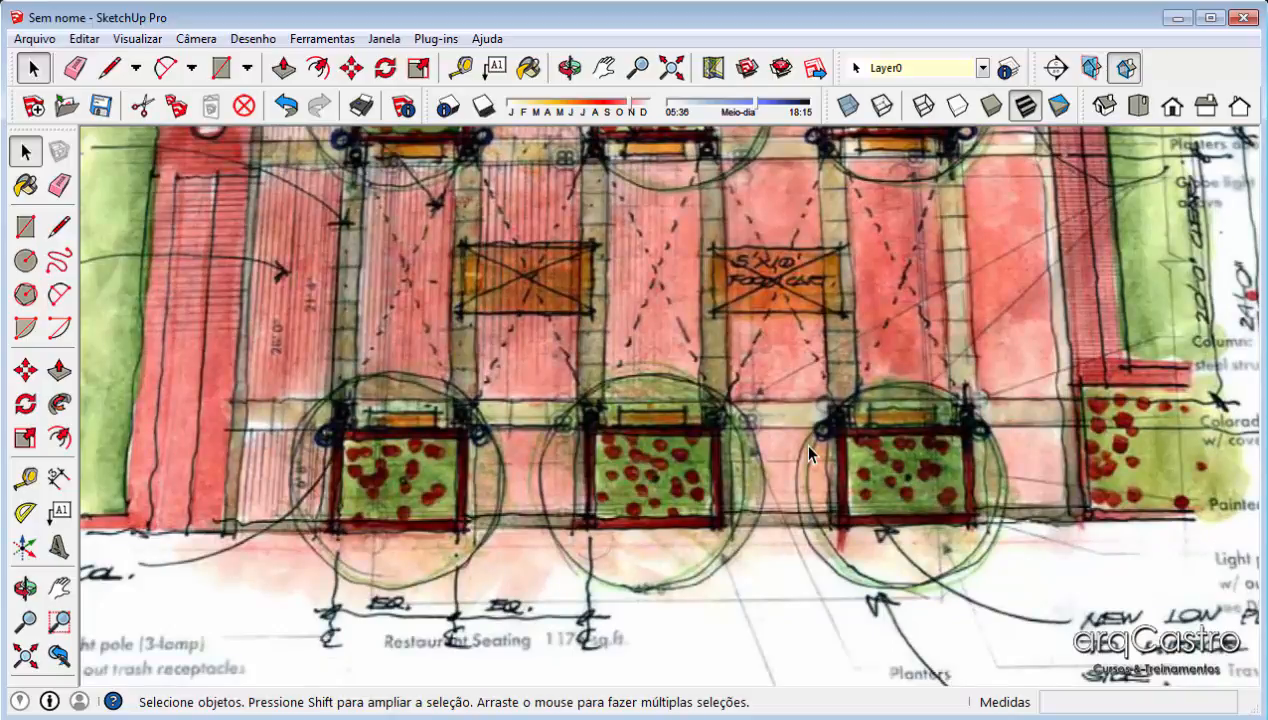
pyautogui.scroll(-3, 808, 455)
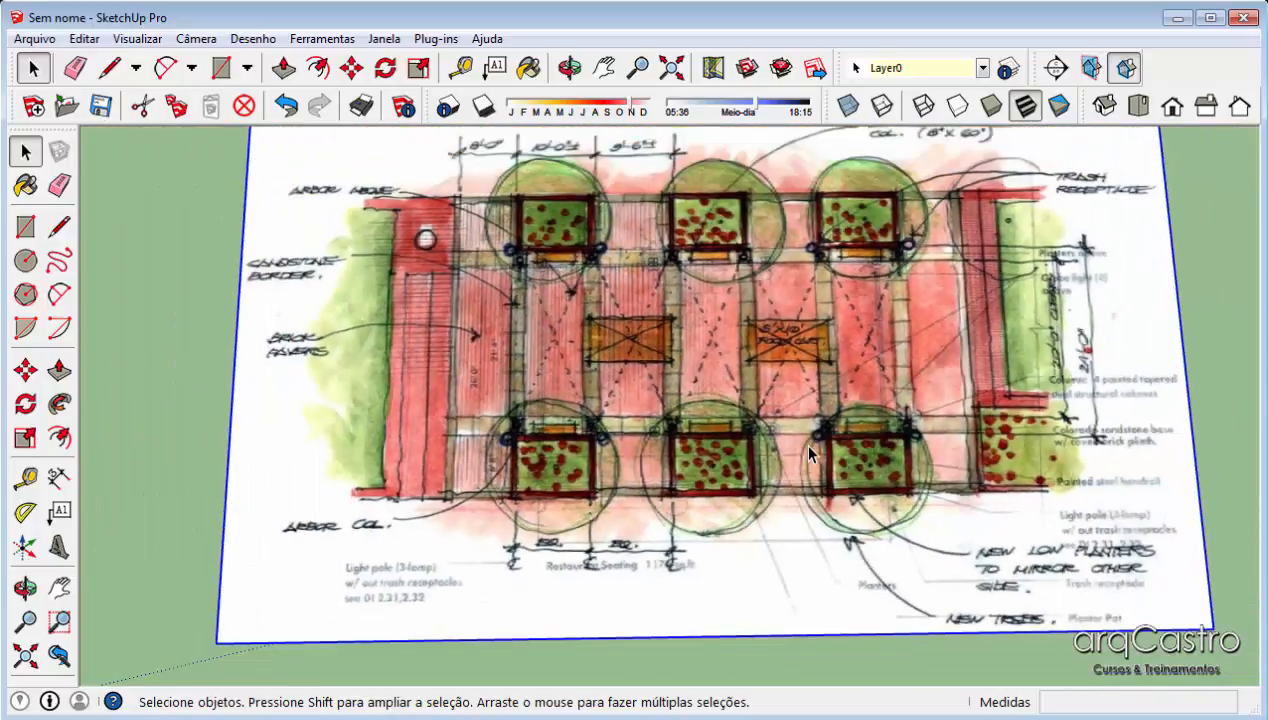
pyautogui.scroll(-2, 808, 452)
# - Inspect the plaza drawing from several oblique angles, then from directly above
pyautogui.moveTo(808, 452); pyautogui.dragTo(810, 385, button='middle')
pyautogui.scroll(3, 935, 480)
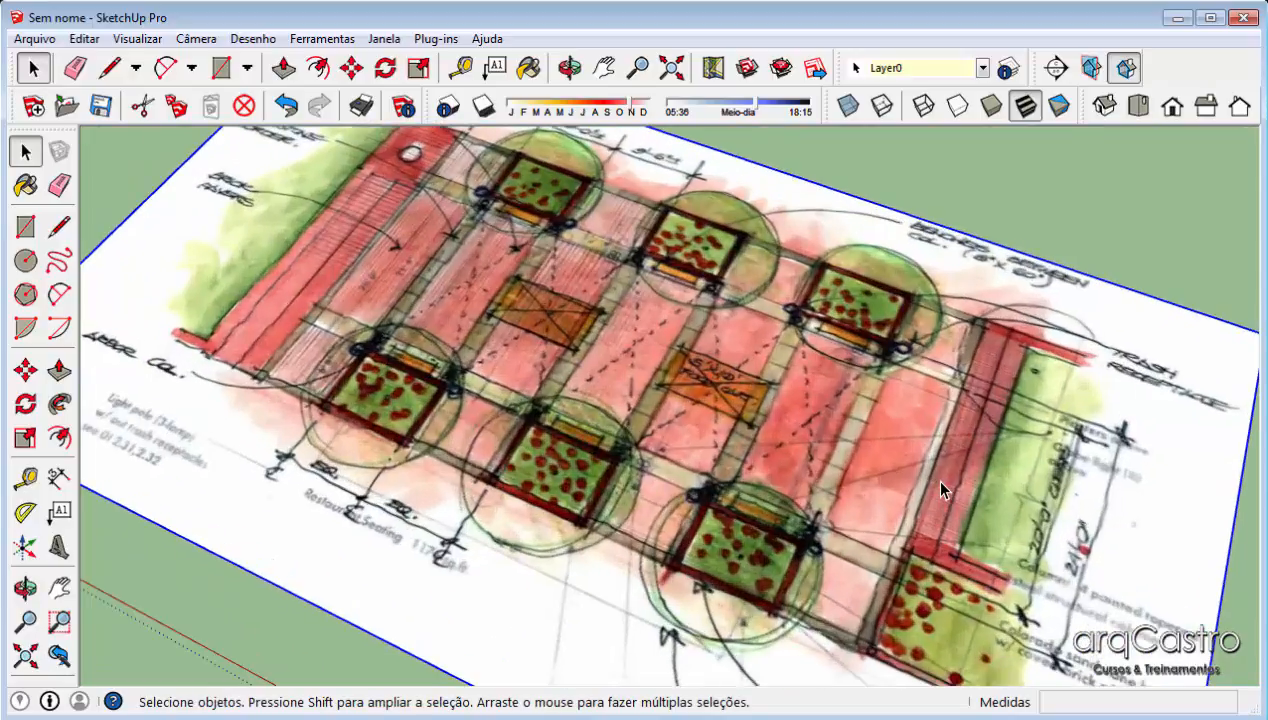
pyautogui.scroll(-2, 931, 476)
pyautogui.moveTo(906, 457); pyautogui.dragTo(478, 239, button='middle')
pyautogui.scroll(3, 662, 296)
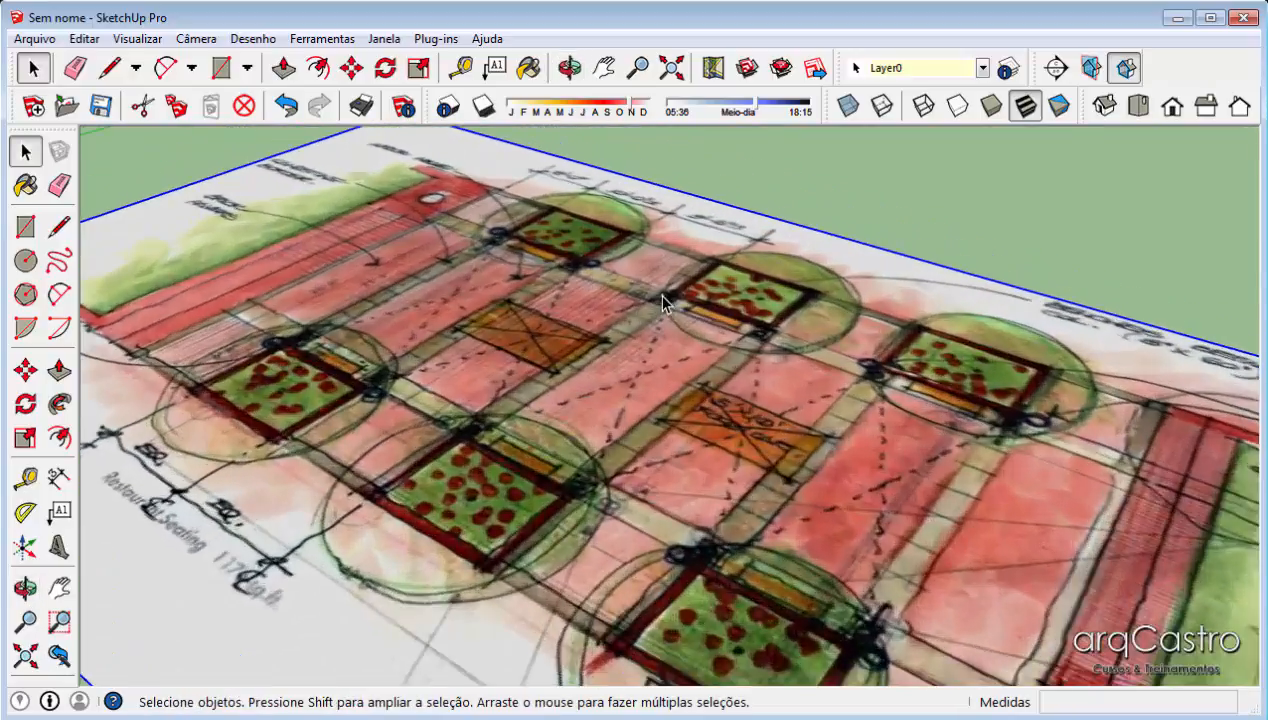
pyautogui.scroll(1, 662, 300)
pyautogui.scroll(-2, 662, 300)
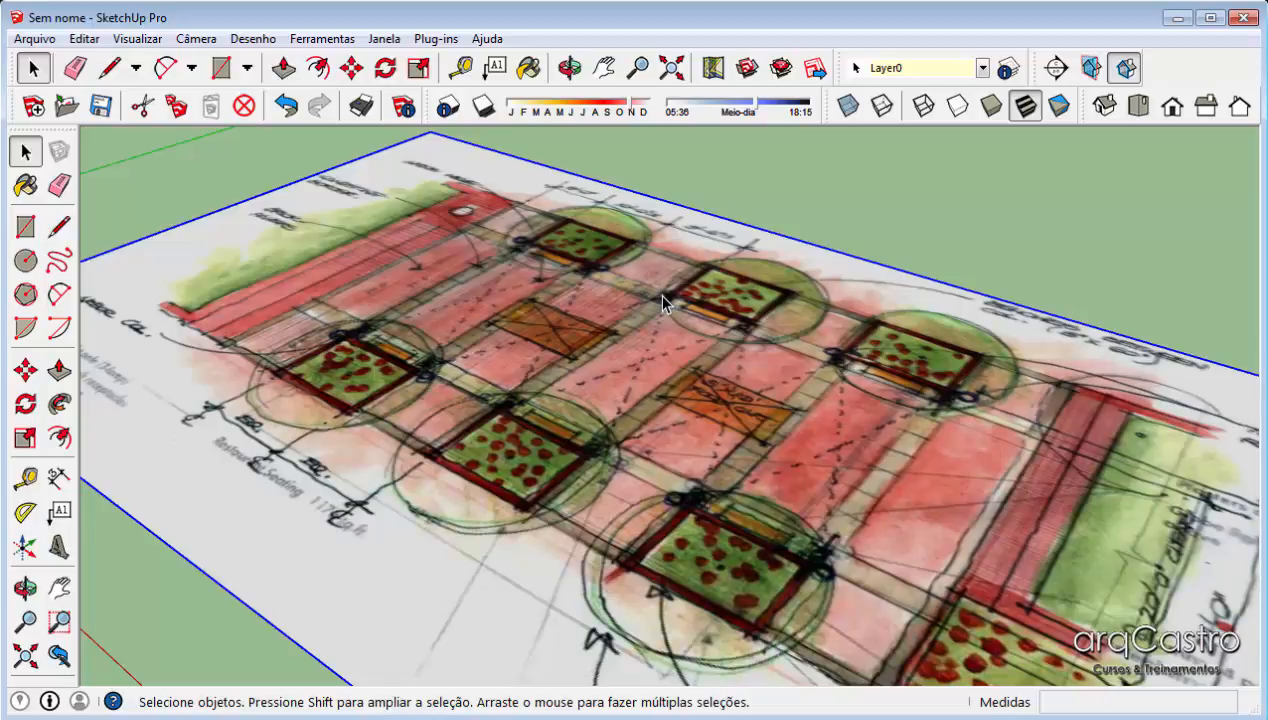
pyautogui.moveTo(492, 436); pyautogui.dragTo(813, 410, button='middle')
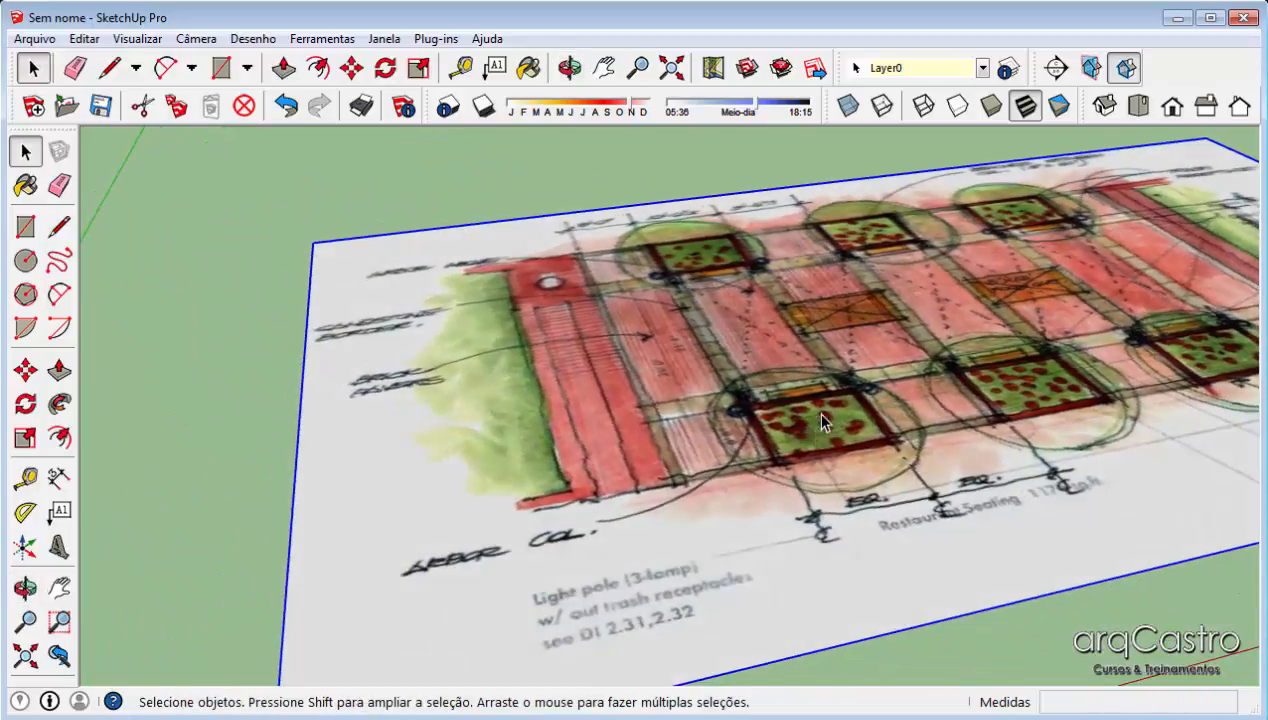
pyautogui.scroll(3, 813, 410)
pyautogui.scroll(-4, 823, 413)
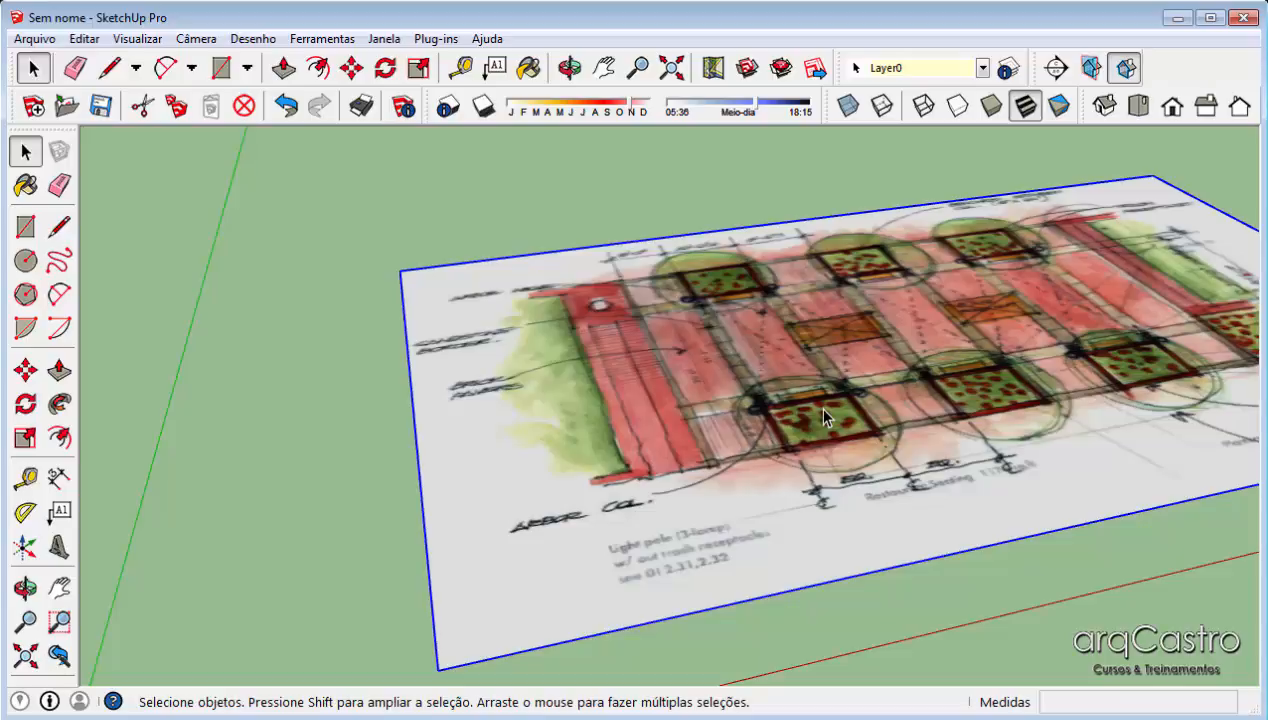
pyautogui.moveTo(823, 412)
pyautogui.mouseDown(button='middle')
pyautogui.moveTo(617, 447)
pyautogui.moveTo(815, 290)
pyautogui.moveTo(690, 210)
pyautogui.mouseUp(button='middle')
pyautogui.scroll(3, 815, 290)
pyautogui.scroll(3, 840, 343)
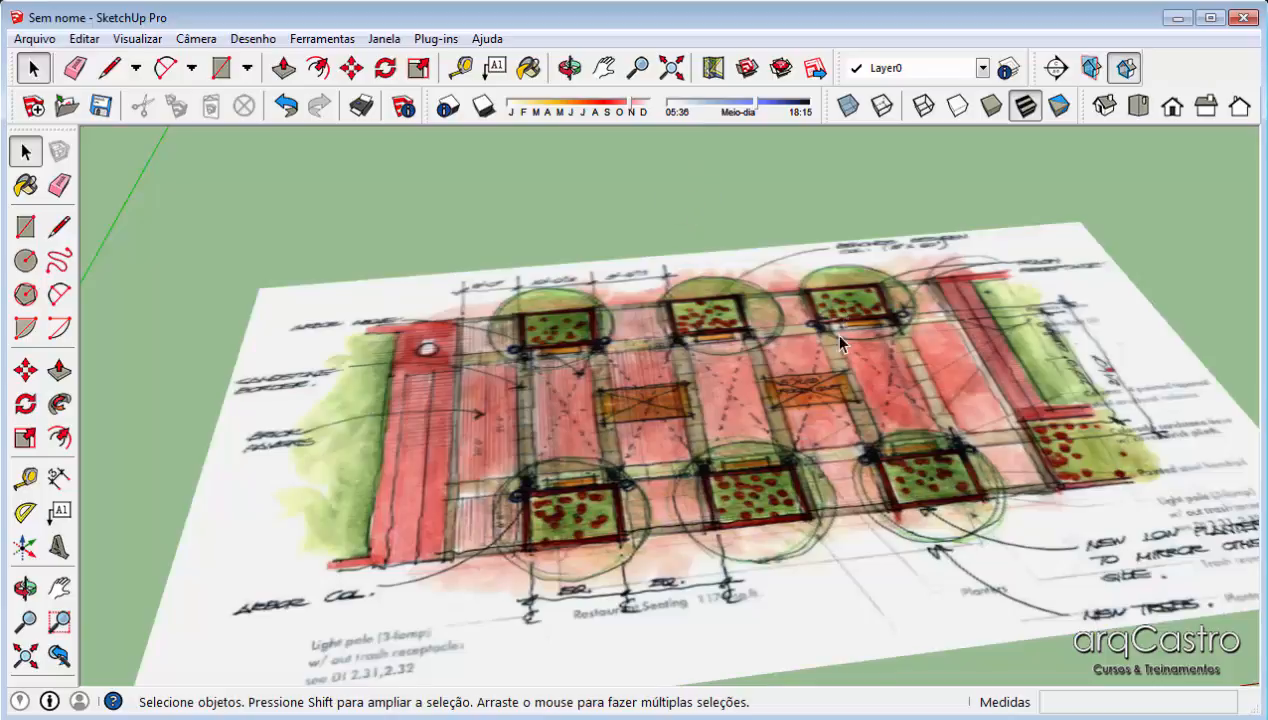
pyautogui.moveTo(840, 343); pyautogui.dragTo(626, 298, button='middle')
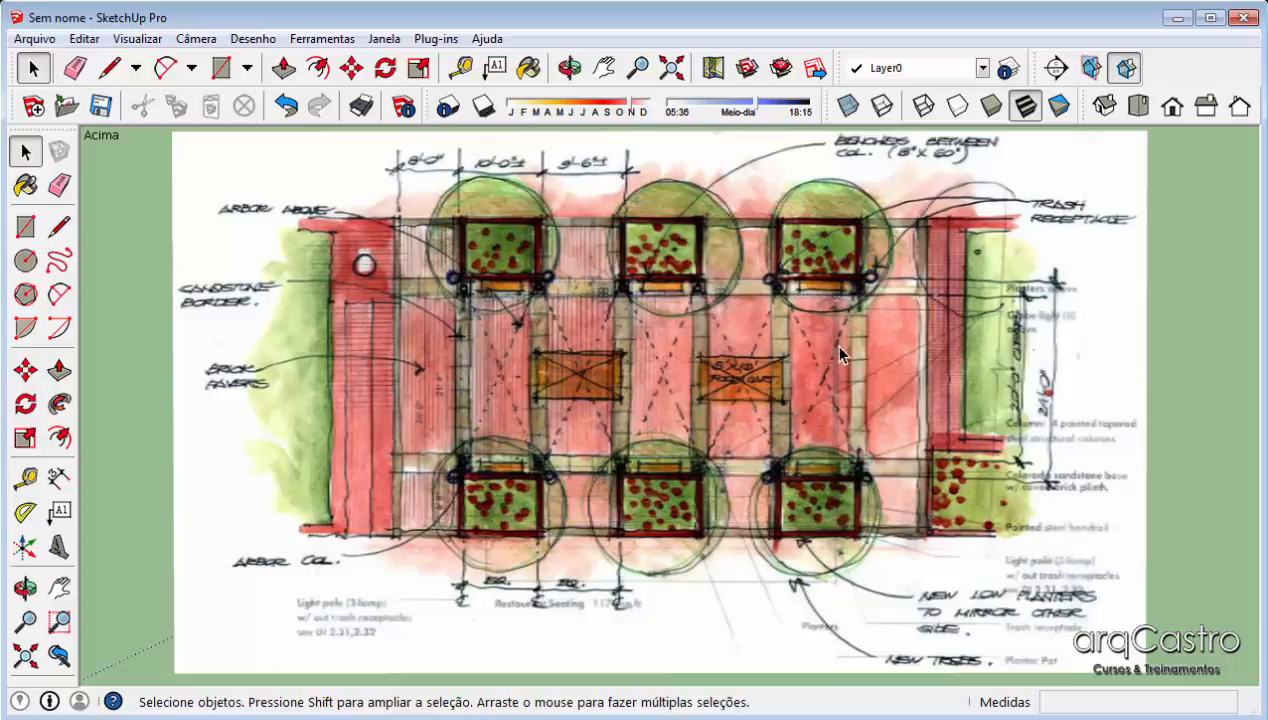
# - Examine the placed image as a flat tracing base, checking the food cart areas, planters and arbor columns up close
pyautogui.moveTo(838, 353); pyautogui.dragTo(556, 214, button='middle')
pyautogui.click(732, 432)
pyautogui.scroll(-4, 732, 432)
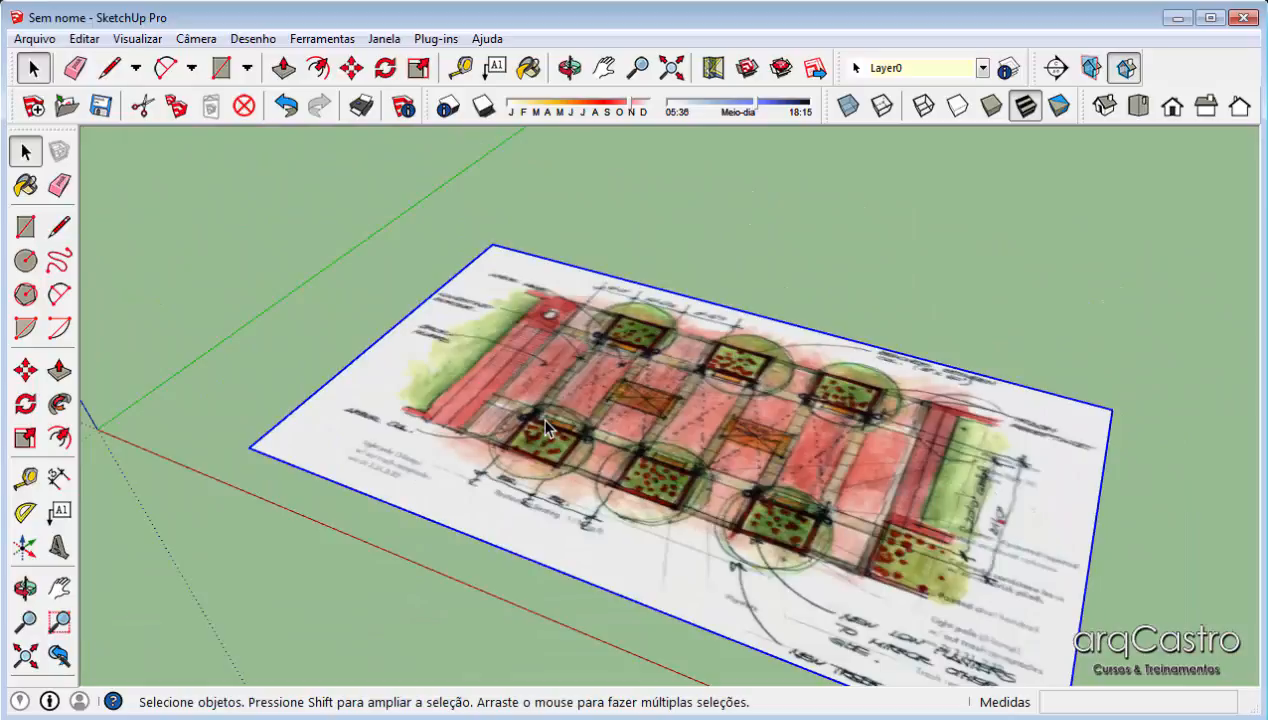
pyautogui.moveTo(545, 427); pyautogui.dragTo(715, 540, button='middle')
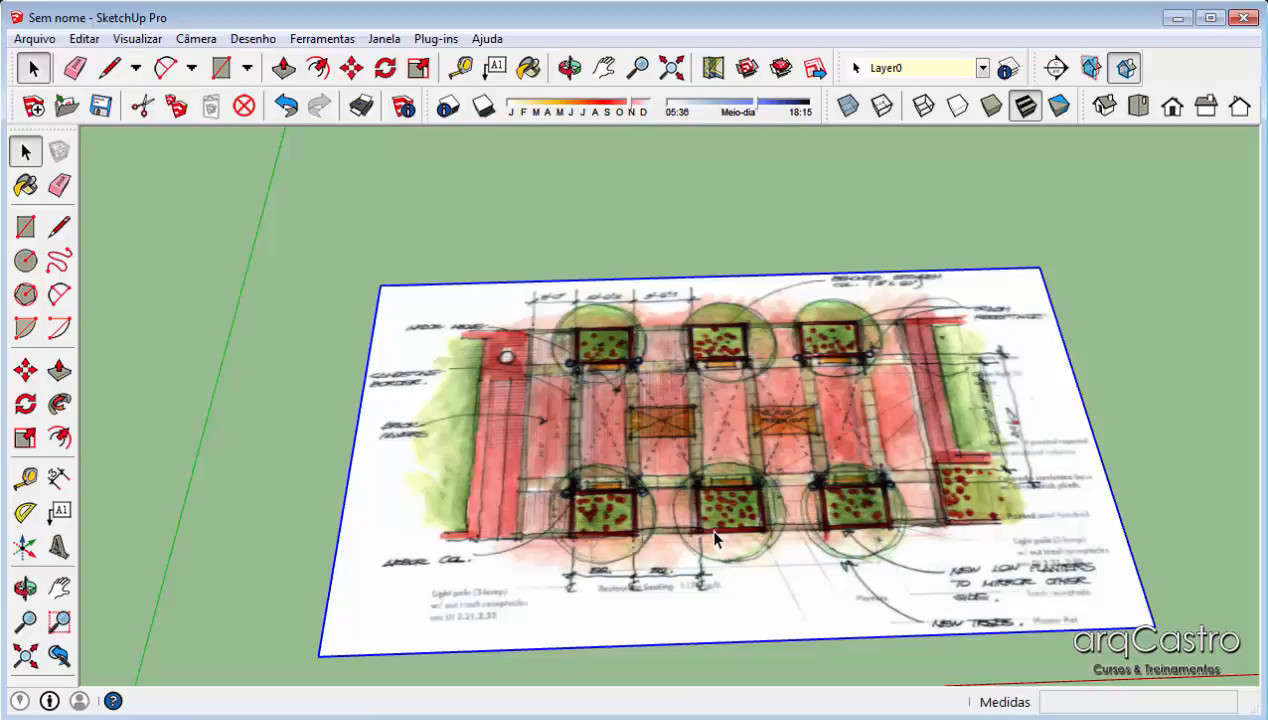
pyautogui.scroll(4, 680, 428)
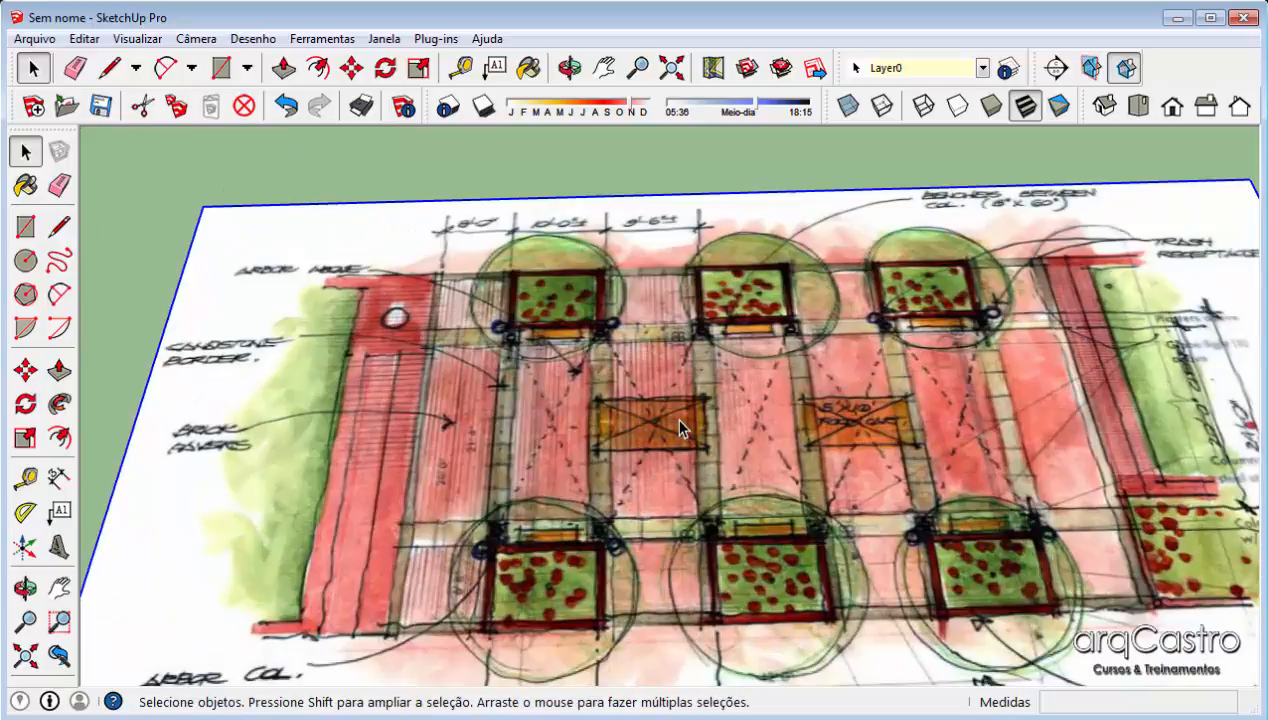
pyautogui.moveTo(673, 416); pyautogui.dragTo(616, 413, button='middle')
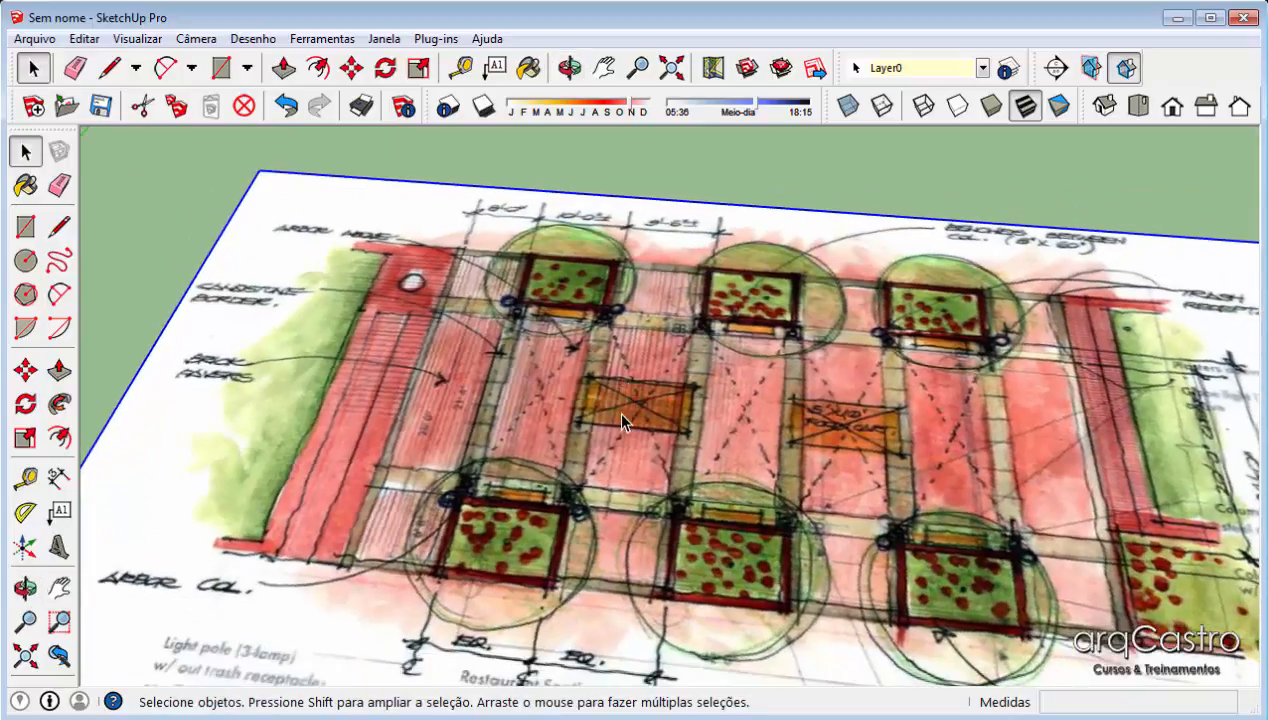
pyautogui.scroll(-5, 621, 417)
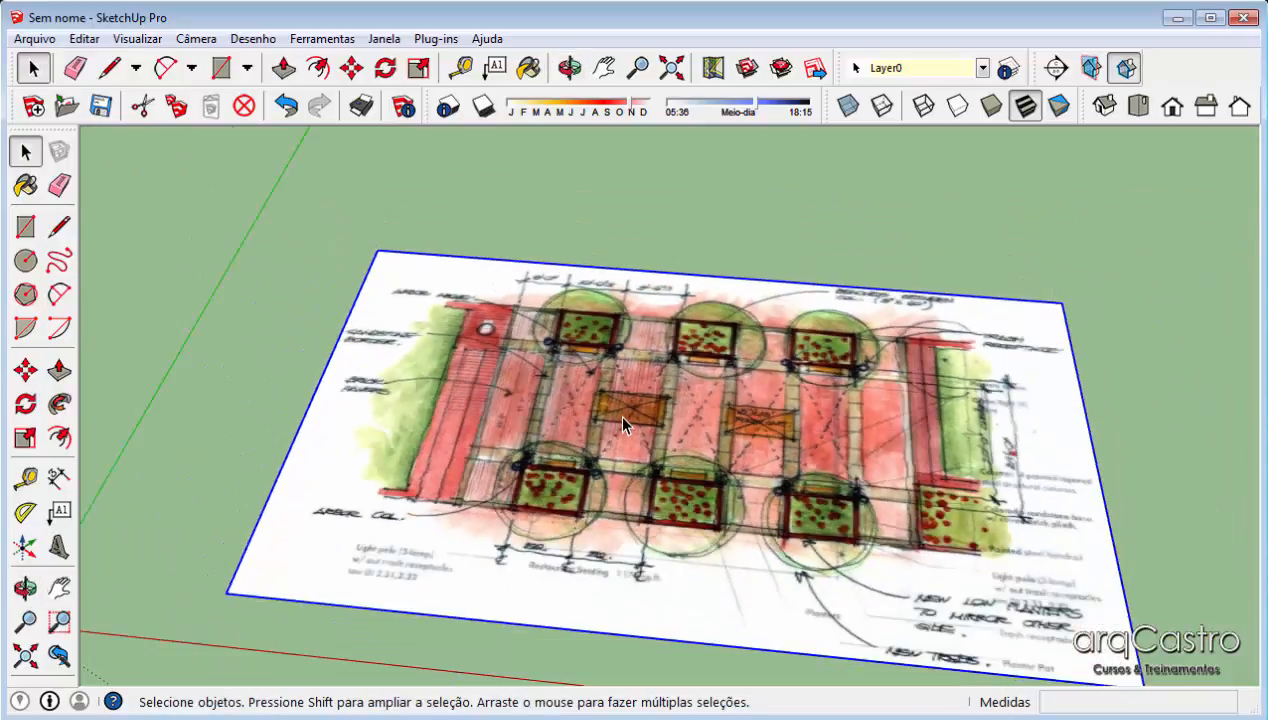
pyautogui.moveTo(621, 417); pyautogui.dragTo(651, 356, button='middle')
pyautogui.scroll(5, 651, 356)
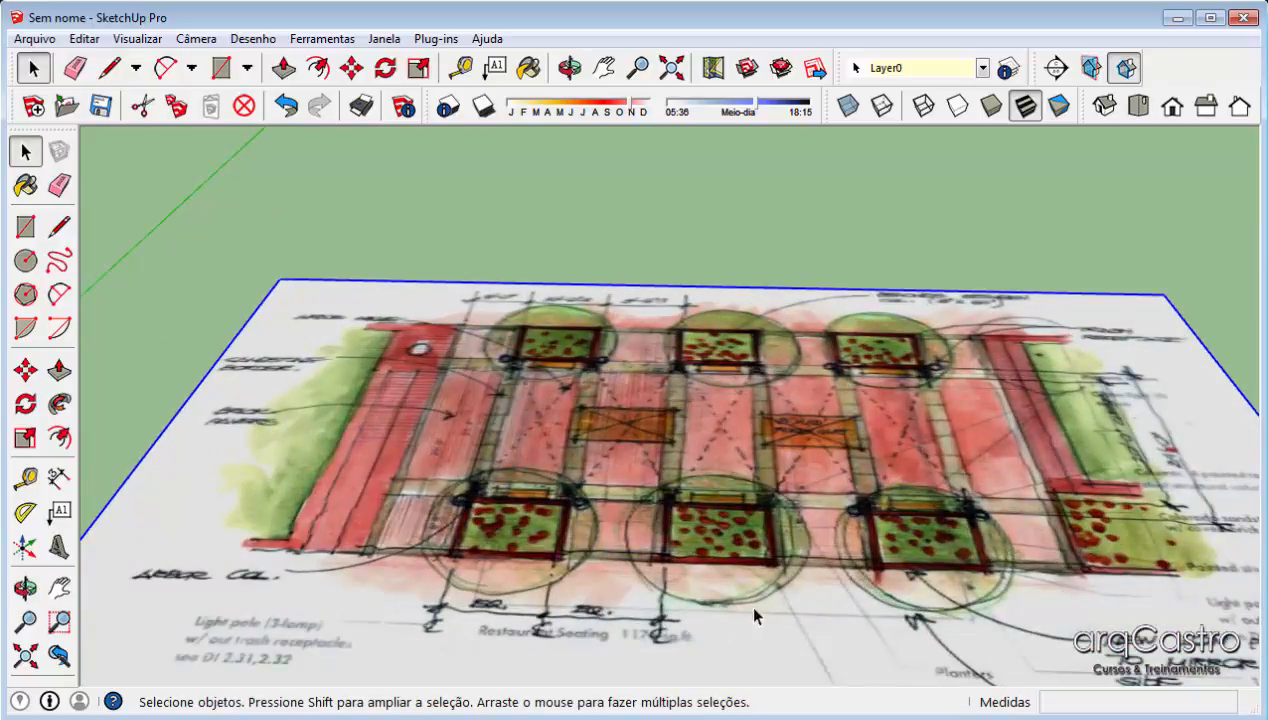
pyautogui.scroll(-4, 622, 530)
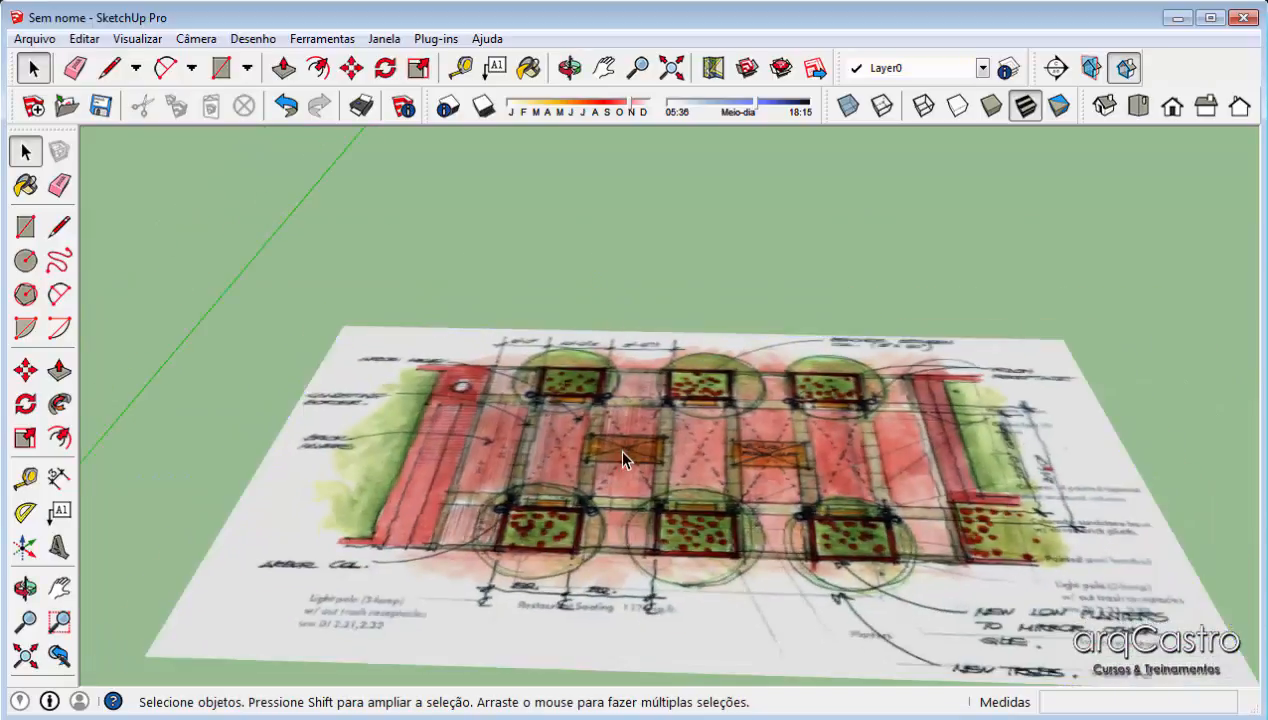
pyautogui.scroll(2, 616, 447)
pyautogui.moveTo(507, 550); pyautogui.dragTo(595, 525, button='middle')
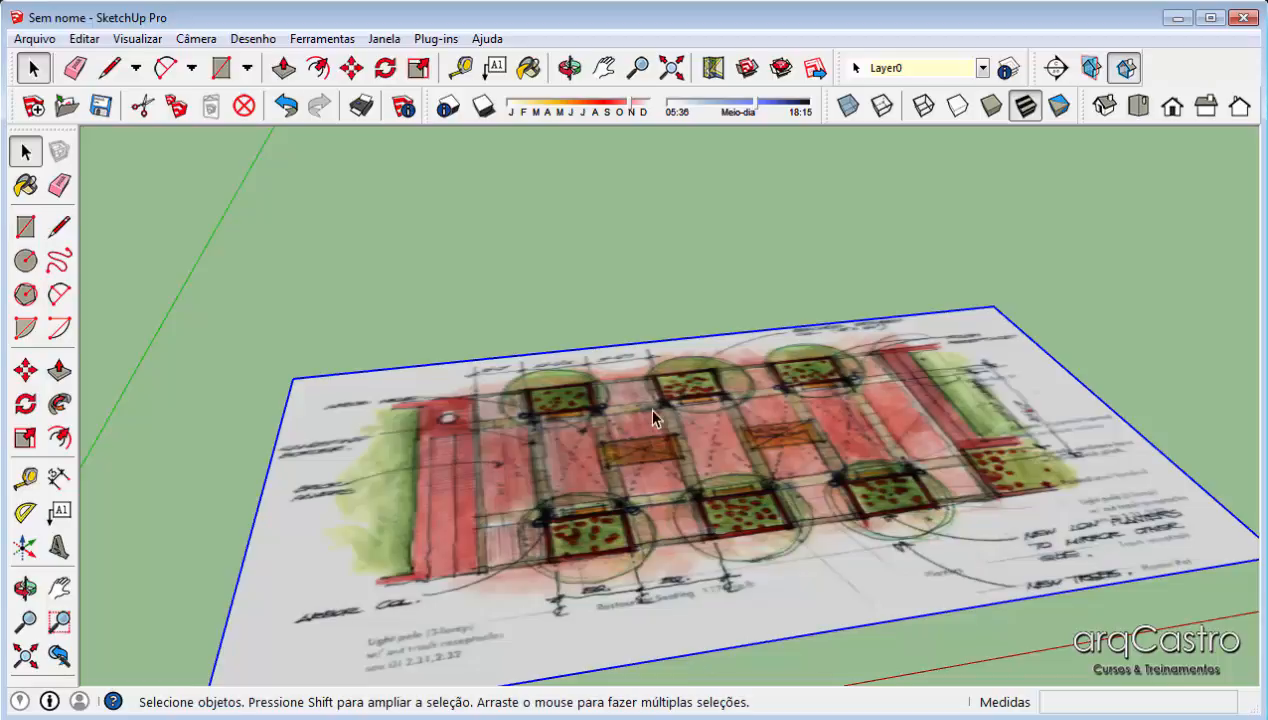
pyautogui.moveTo(656, 416); pyautogui.dragTo(598, 275, button='middle')
pyautogui.scroll(3, 598, 275)
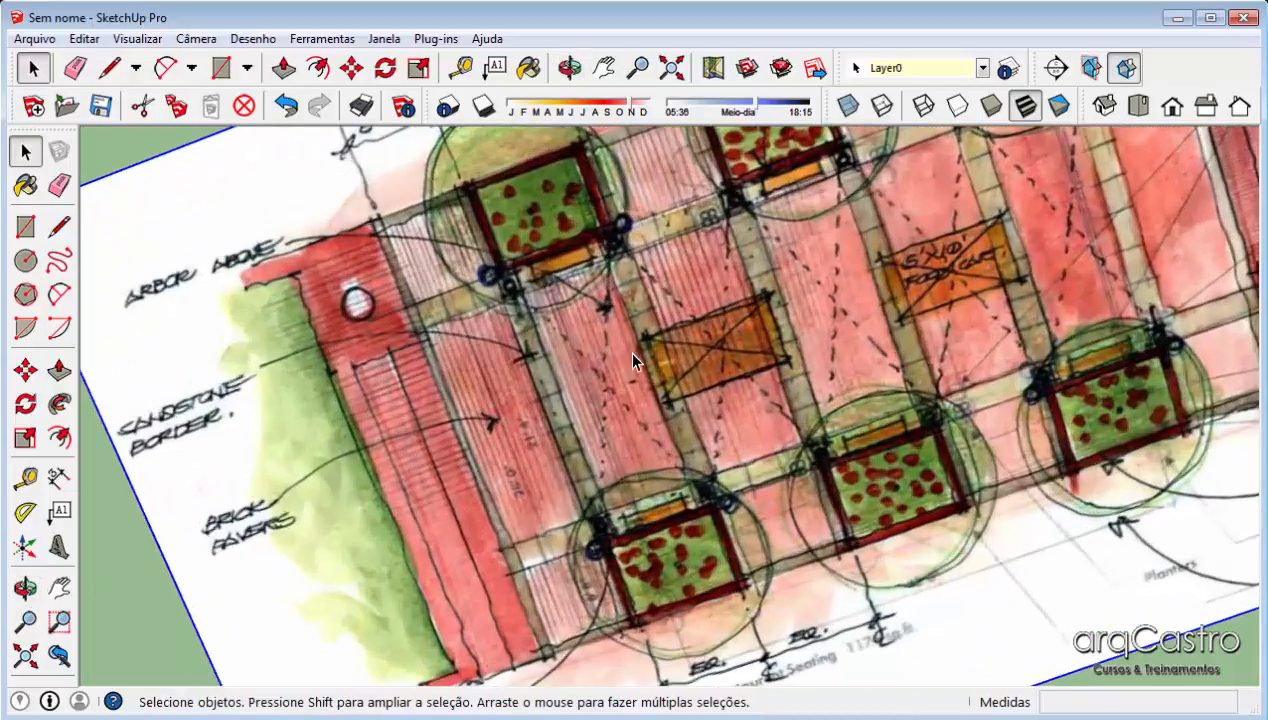
pyautogui.scroll(-1, 606, 258)
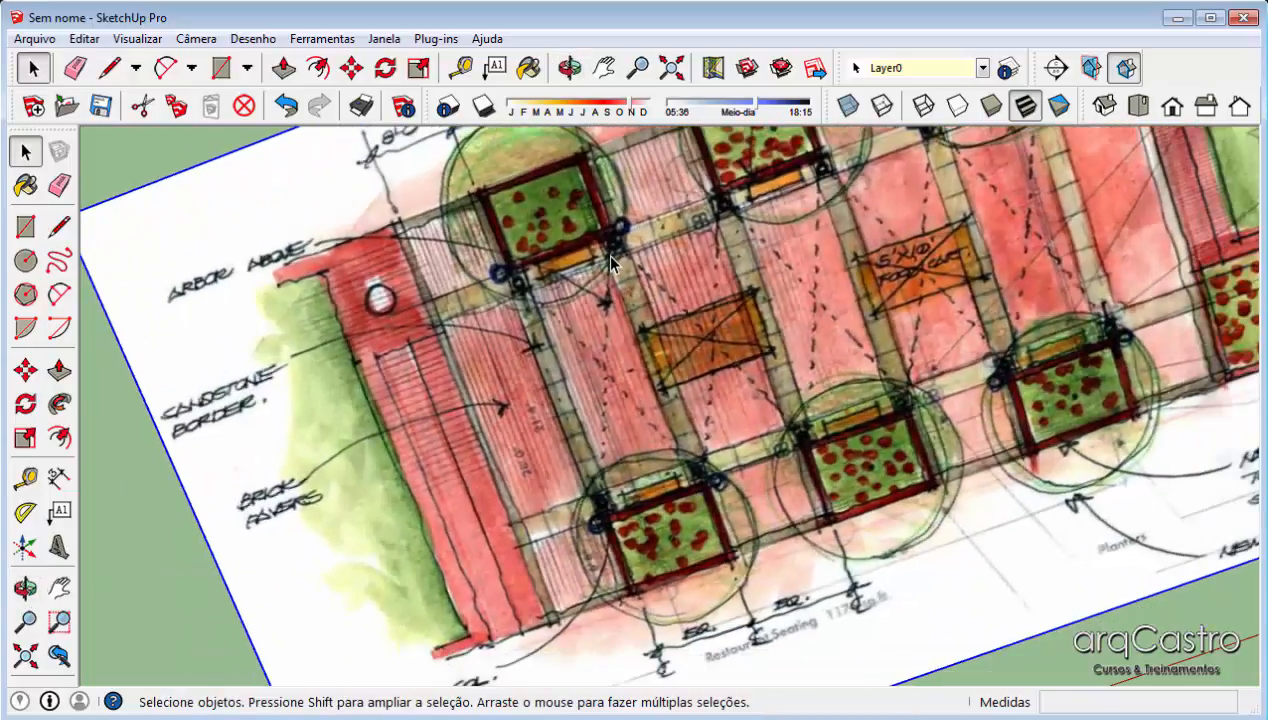
pyautogui.press('l')
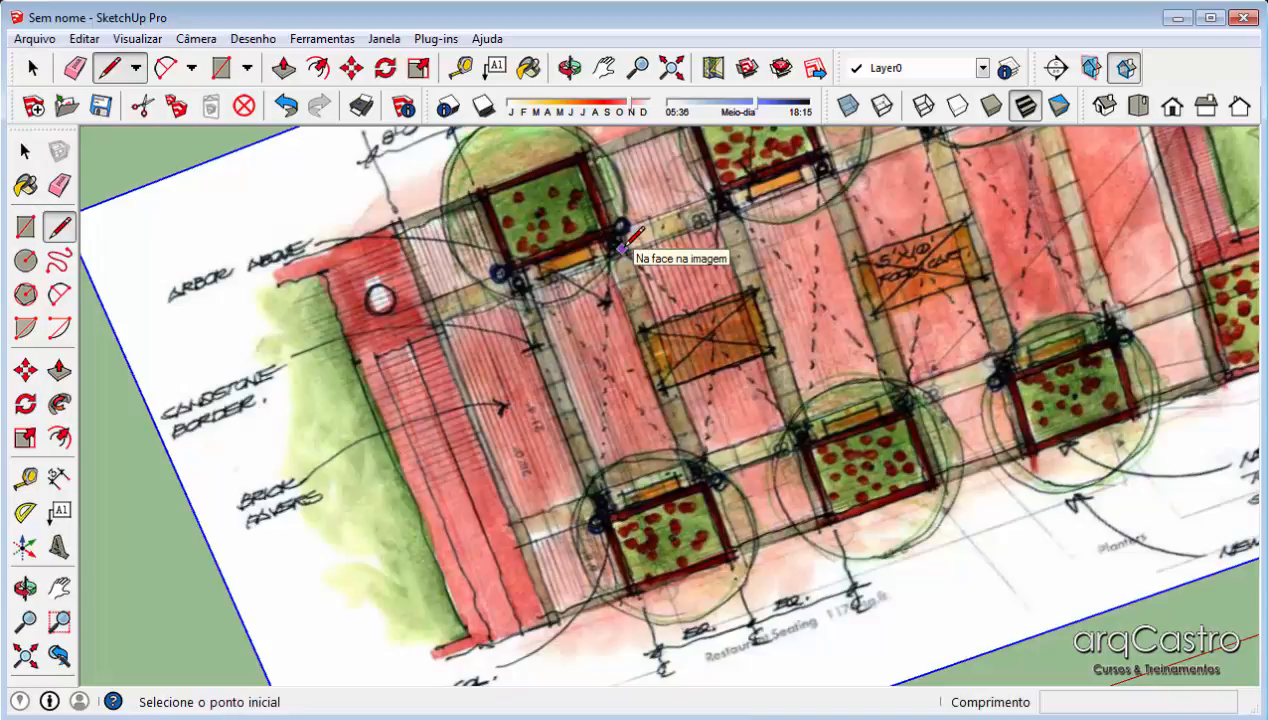
pyautogui.press('t')
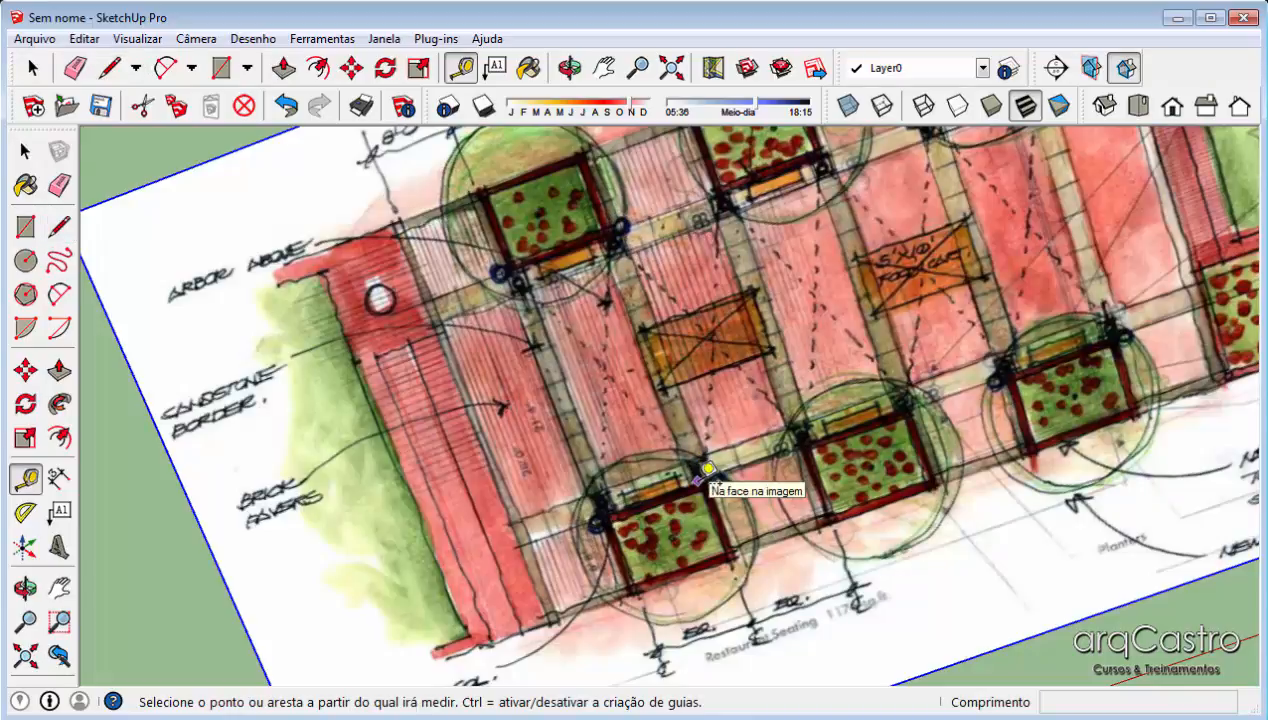
pyautogui.press('space')
# - Inspect the plan from its opposite side and look closely at the dimension notes on the brick paving
pyautogui.scroll(-3, 648, 368)
pyautogui.moveTo(603, 320); pyautogui.dragTo(1101, 367, button='middle')
pyautogui.scroll(4, 518, 320)
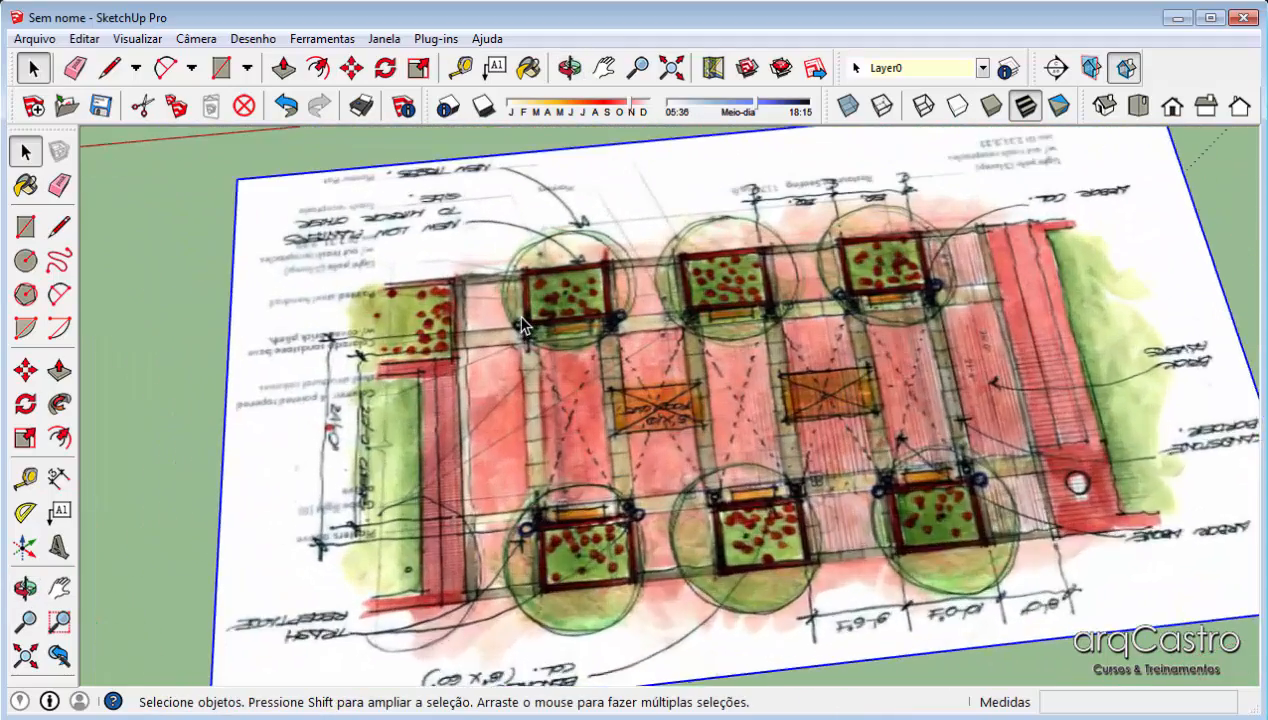
pyautogui.moveTo(518, 322); pyautogui.dragTo(466, 426, button='middle')
pyautogui.scroll(4, 420, 377)
pyautogui.scroll(3, 455, 418)
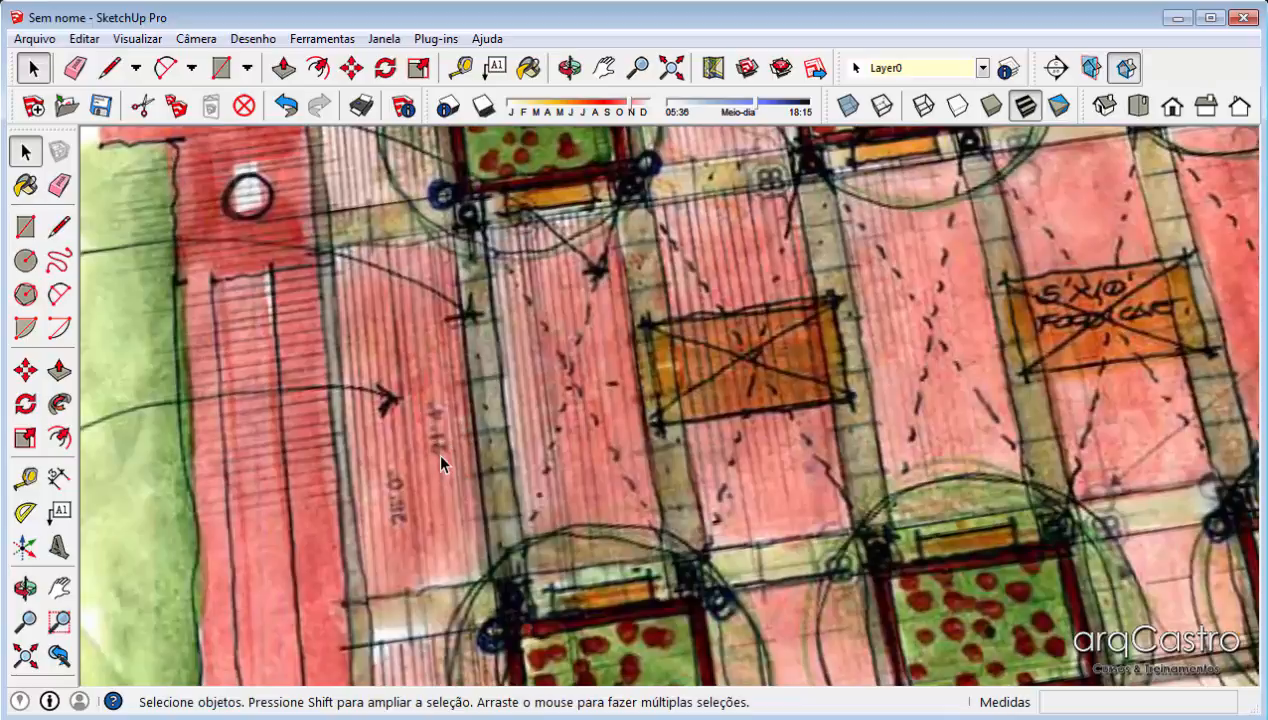
# - Resize the whole model so the gap between the facing inner corners of the plan's first upper and lower planters is 5 m
pyautogui.scroll(-2, 438, 455)
pyautogui.moveTo(848, 480)
pyautogui.mouseDown(button='middle')
pyautogui.moveTo(820, 508)
pyautogui.moveTo(821, 400)
pyautogui.moveTo(801, 396)
pyautogui.moveTo(710, 509)
pyautogui.moveTo(720, 518)
pyautogui.mouseUp(button='middle')
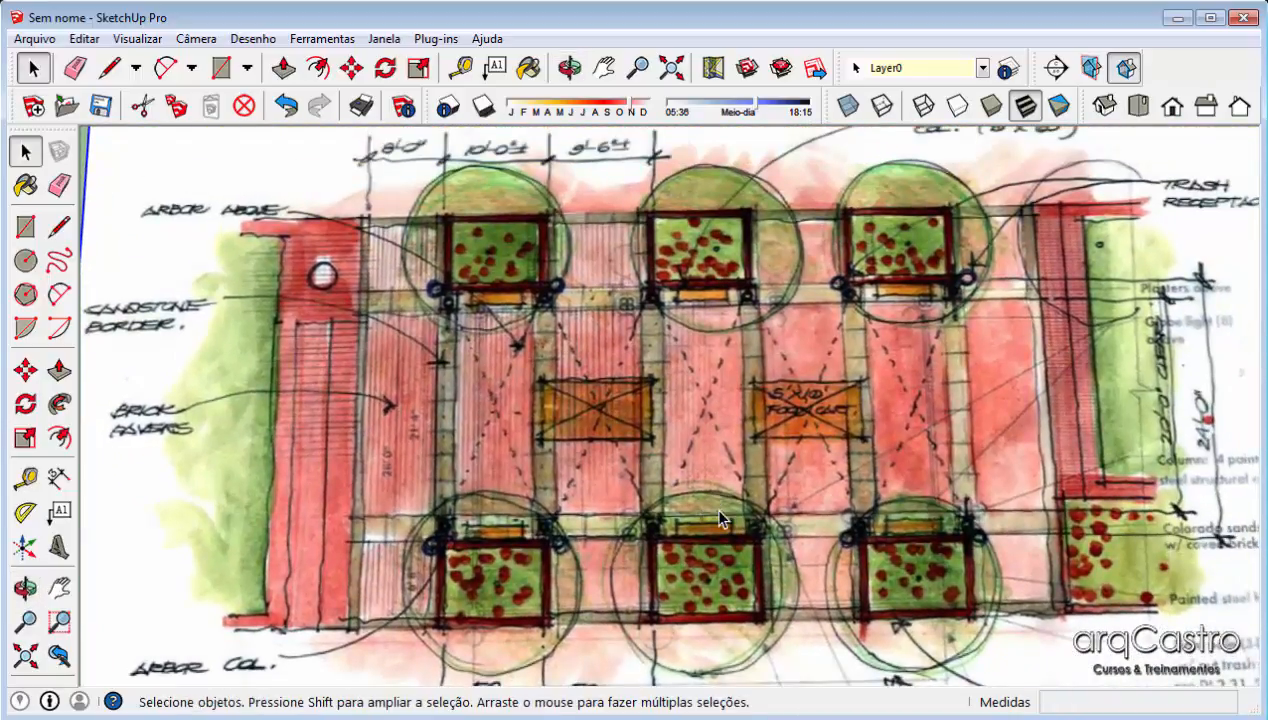
pyautogui.scroll(2, 525, 380)
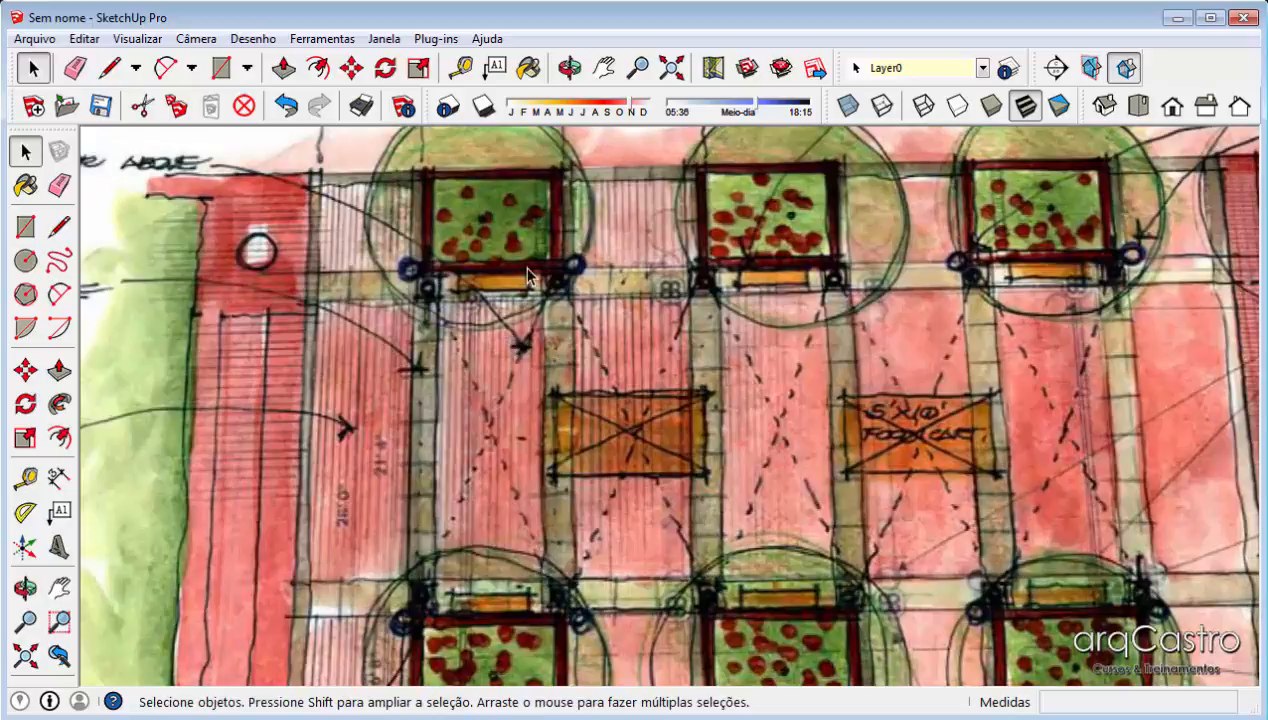
pyautogui.scroll(-1, 526, 264)
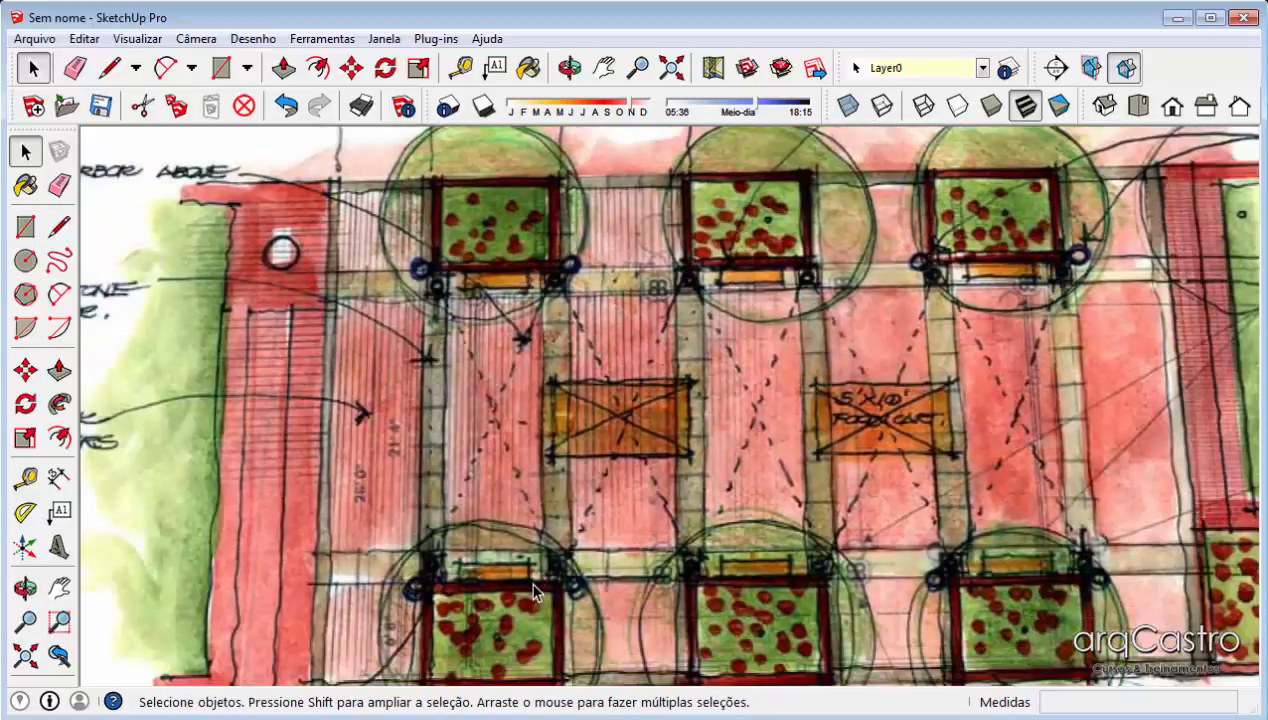
pyautogui.scroll(-2, 589, 299)
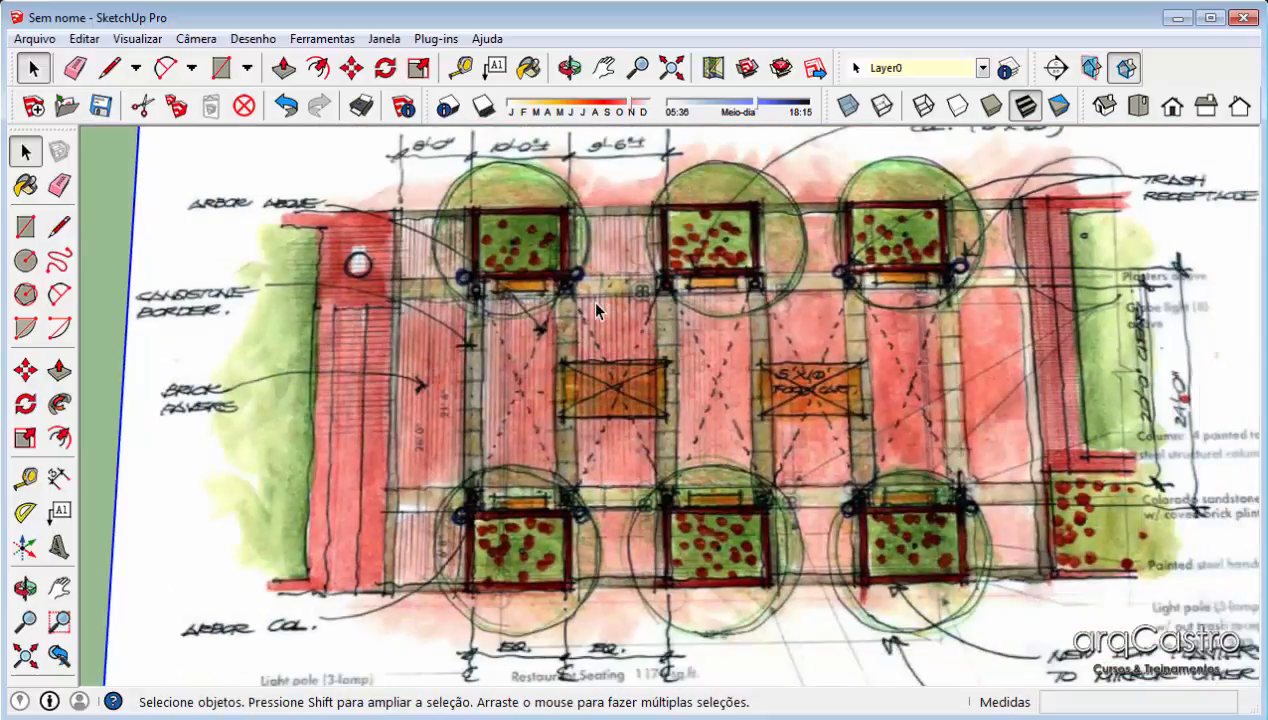
pyautogui.press('t')
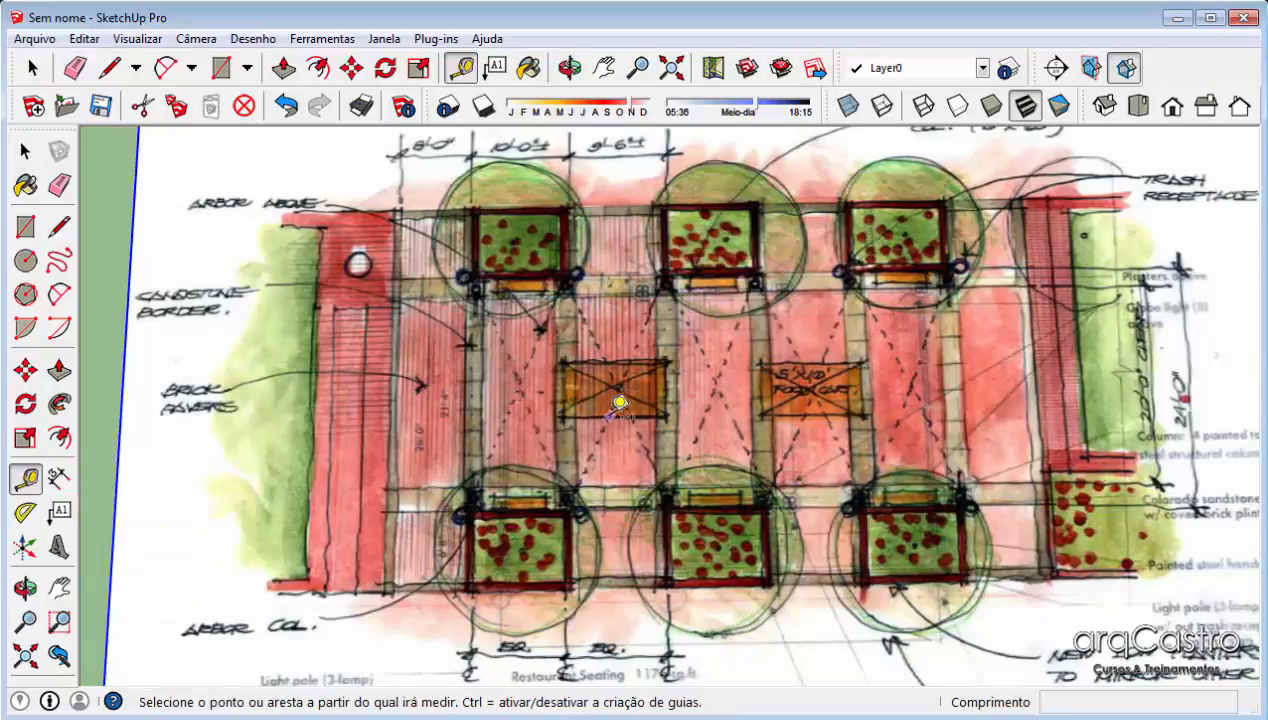
pyautogui.click(562, 272)
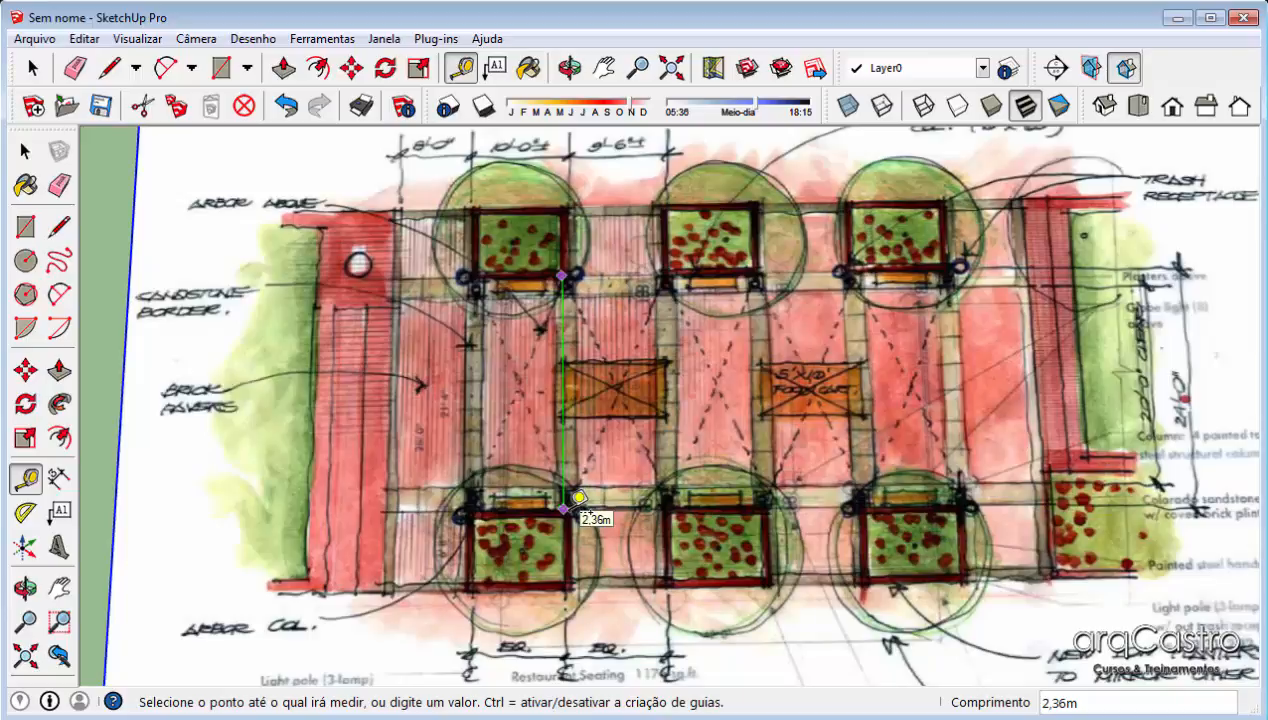
pyautogui.click(578, 497)
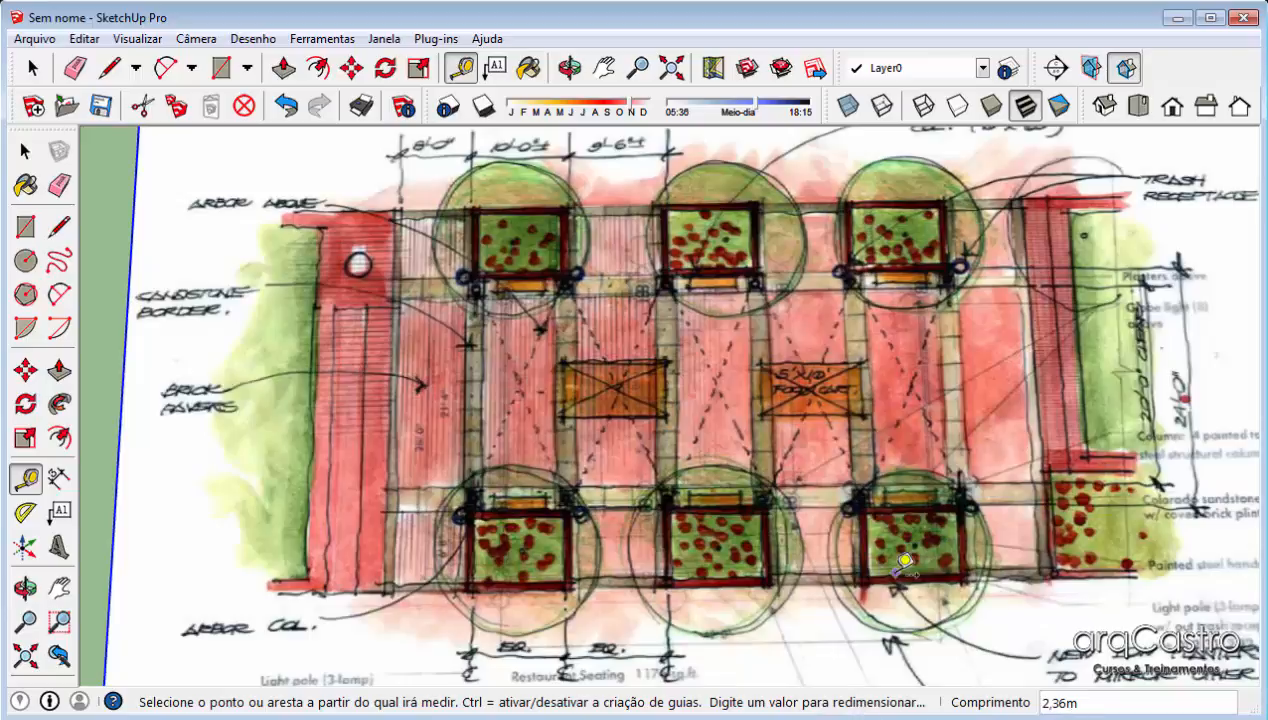
pyautogui.write('5')
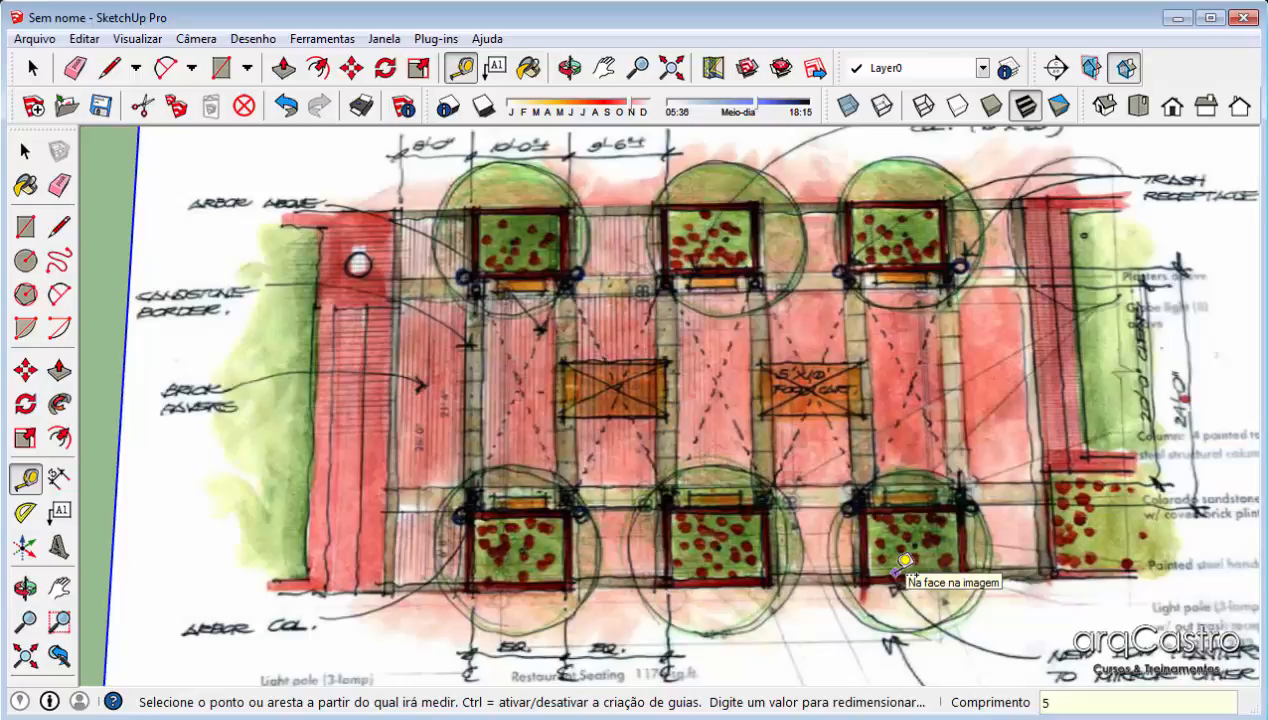
pyautogui.press('Return')
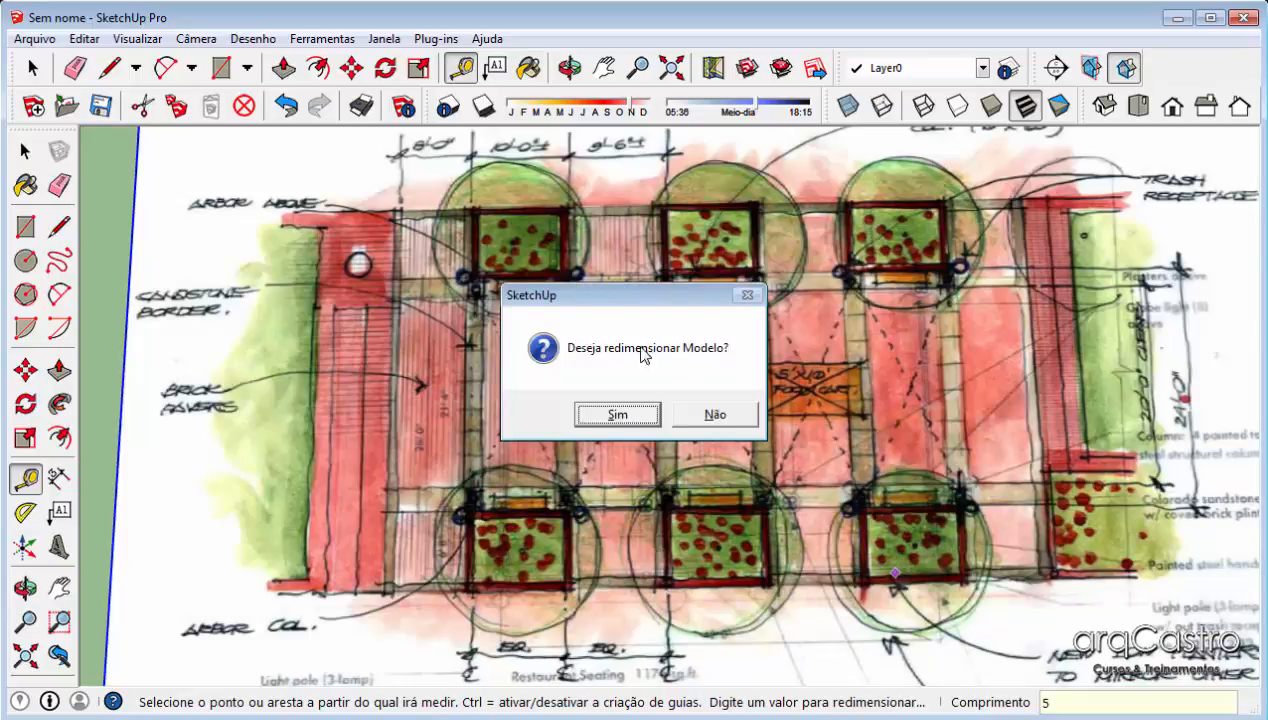
pyautogui.click(605, 414)
# - Measure the gap between the first upper and lower planters again on the rescaled plan
pyautogui.scroll(-6, 611, 395)
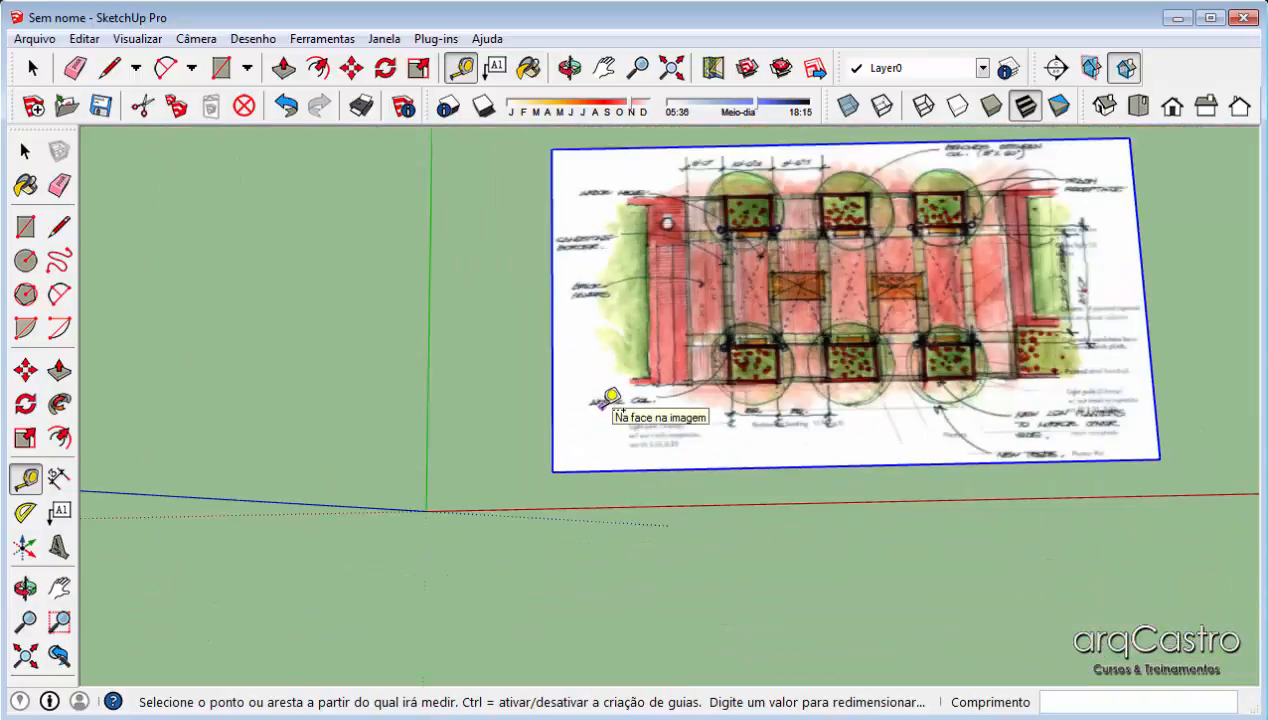
pyautogui.scroll(5, 845, 207)
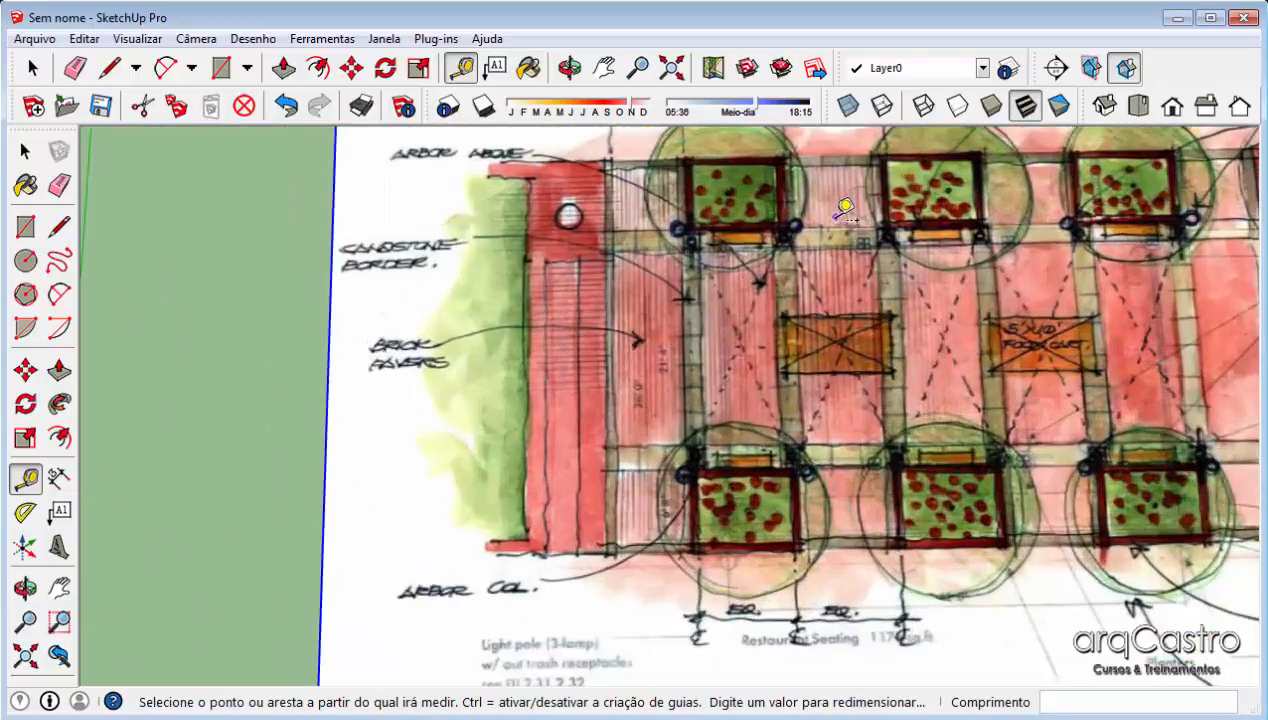
pyautogui.click(782, 224)
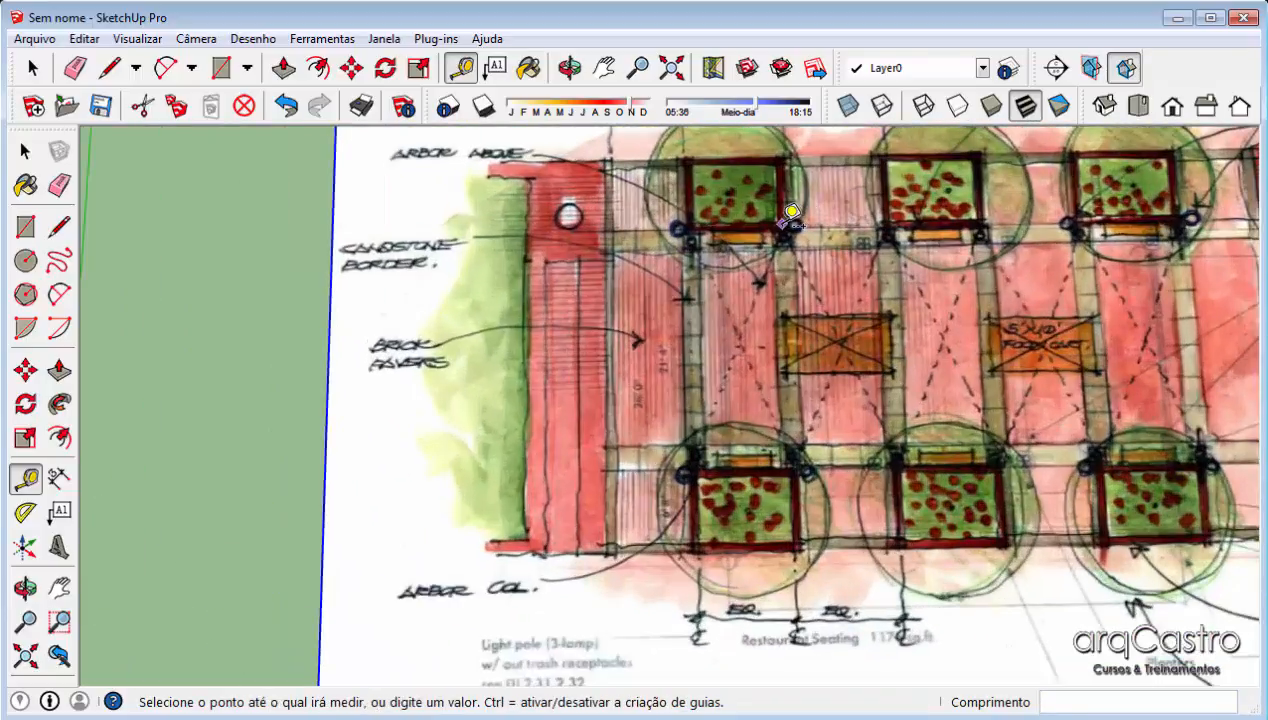
pyautogui.click(800, 456)
pyautogui.scroll(3, 782, 224)
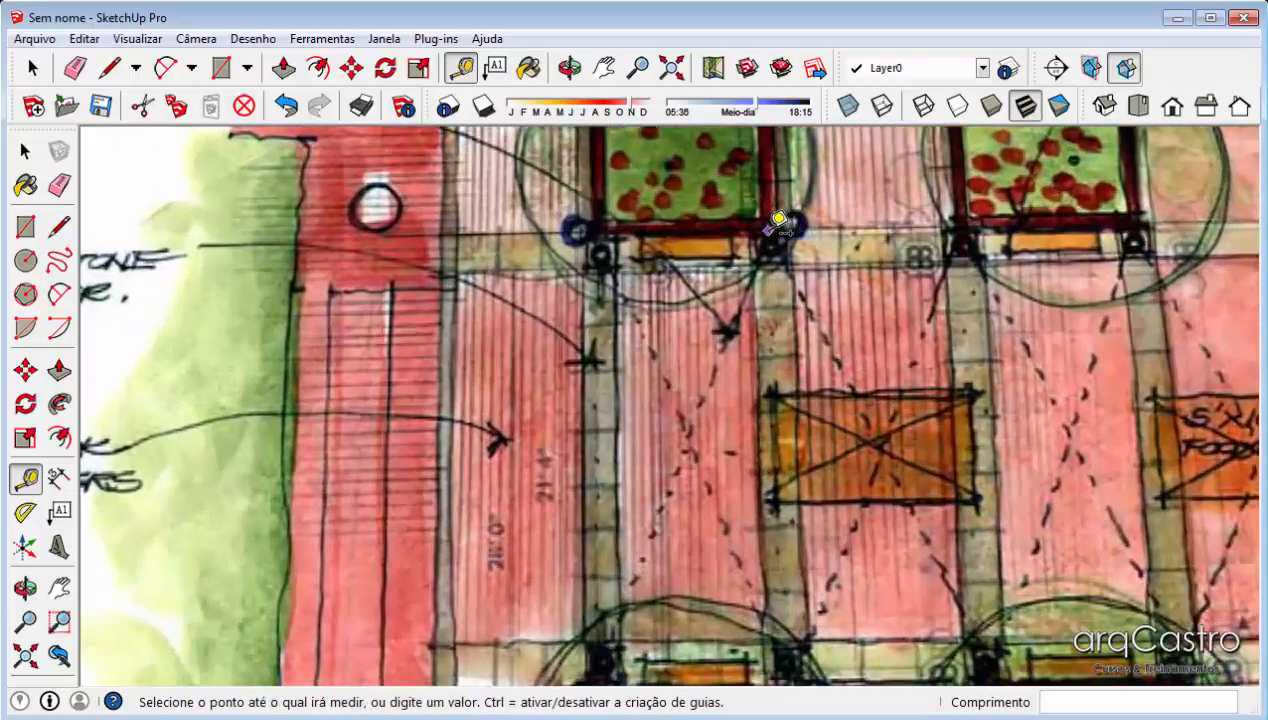
pyautogui.scroll(-3, 778, 219)
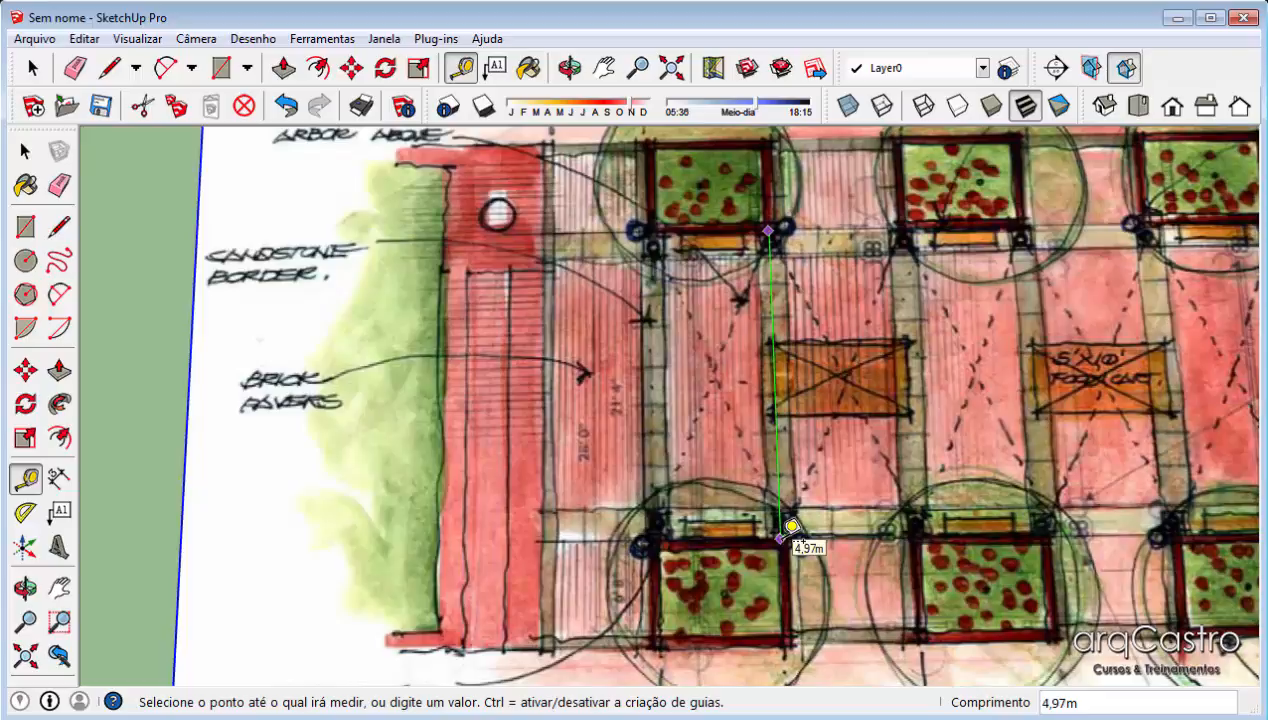
pyautogui.press('space')
# - Inspect the rescaled plan image from several oblique angles, checking it both deselected and selected as a single flat object
pyautogui.scroll(-5, 609, 391)
pyautogui.moveTo(612, 452); pyautogui.dragTo(632, 300, button='middle')
pyautogui.click(632, 298)
pyautogui.moveTo(566, 402); pyautogui.dragTo(660, 432, button='middle')
pyautogui.scroll(3, 634, 388)
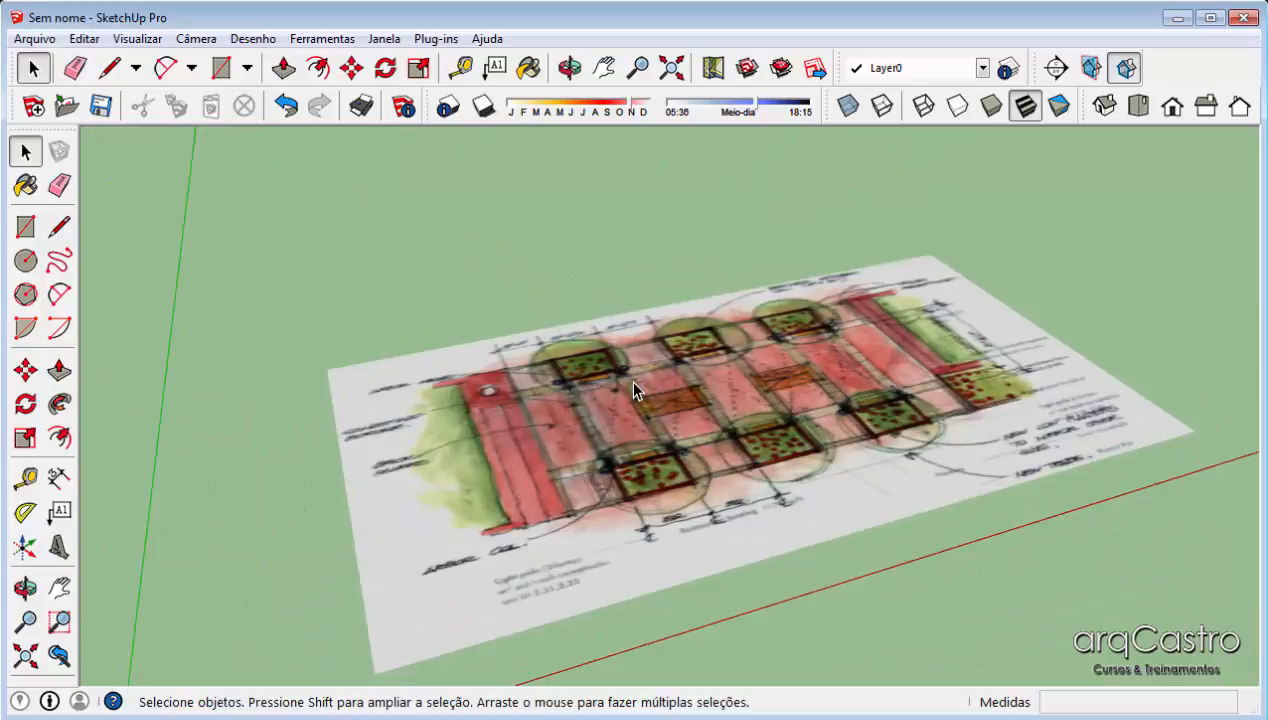
pyautogui.moveTo(633, 382); pyautogui.dragTo(737, 404, button='middle')
pyautogui.click(739, 406)
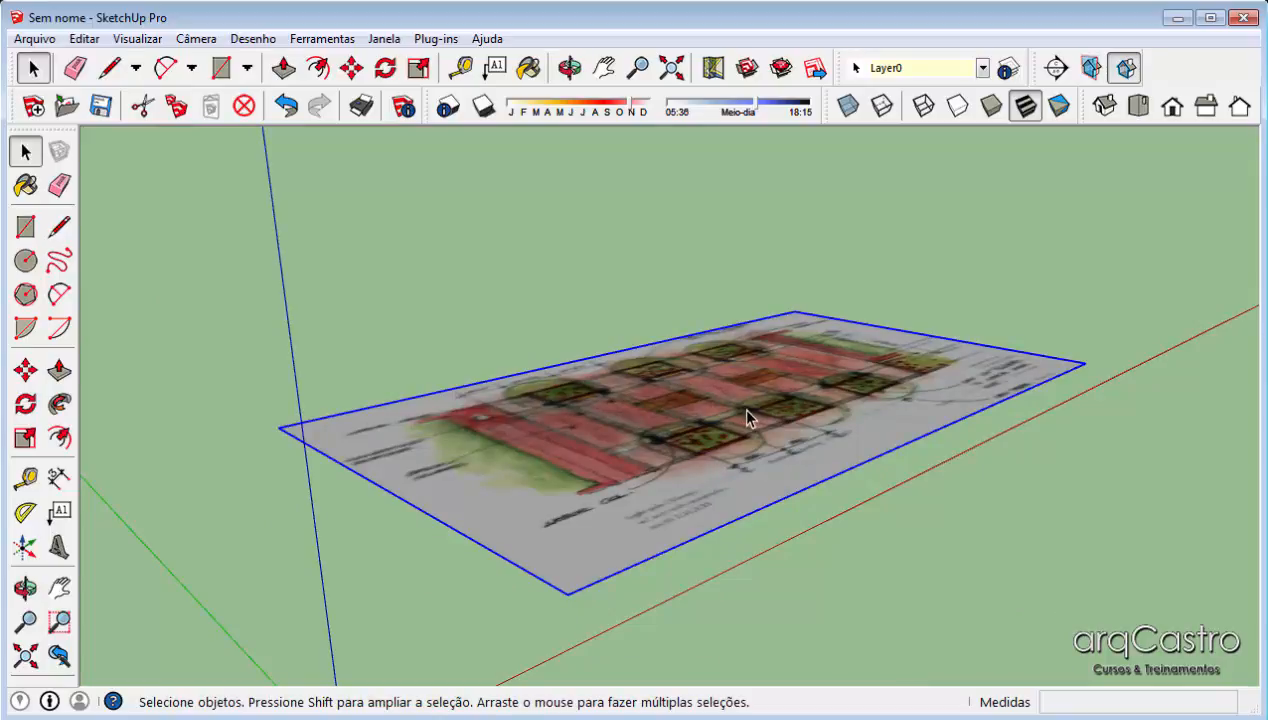
pyautogui.moveTo(739, 406); pyautogui.dragTo(403, 451, button='middle')
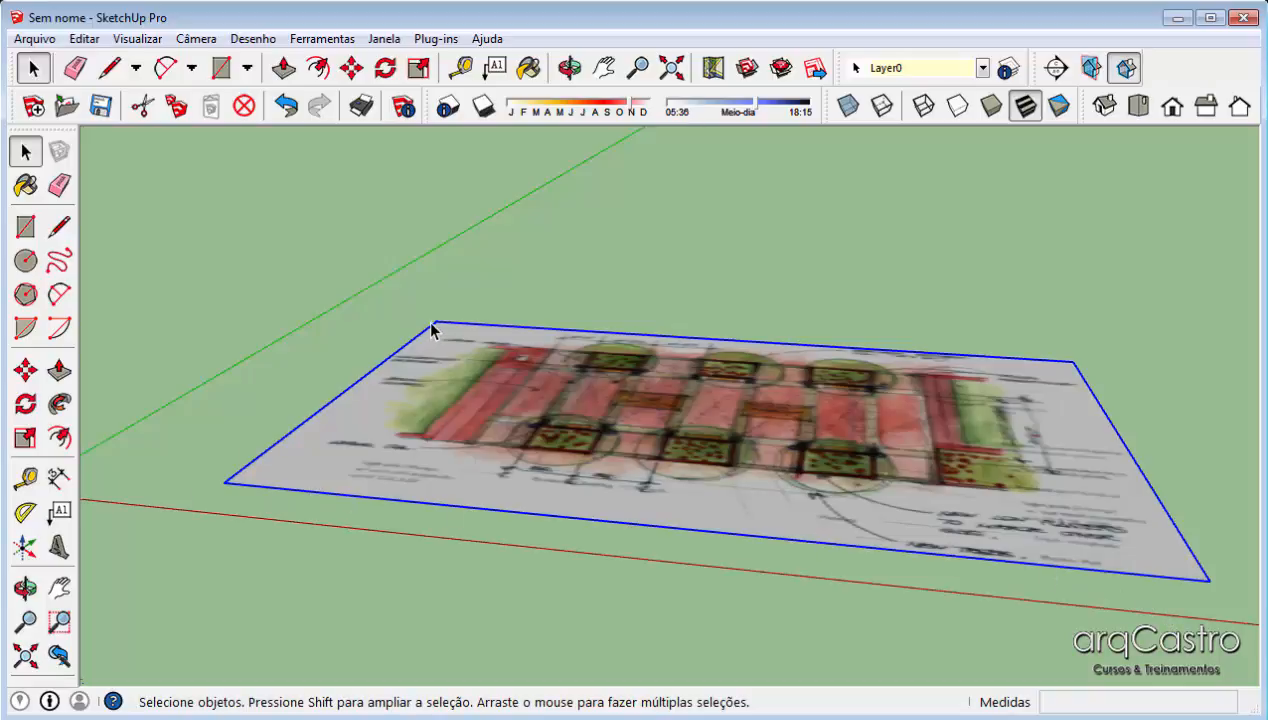
pyautogui.click(636, 274)
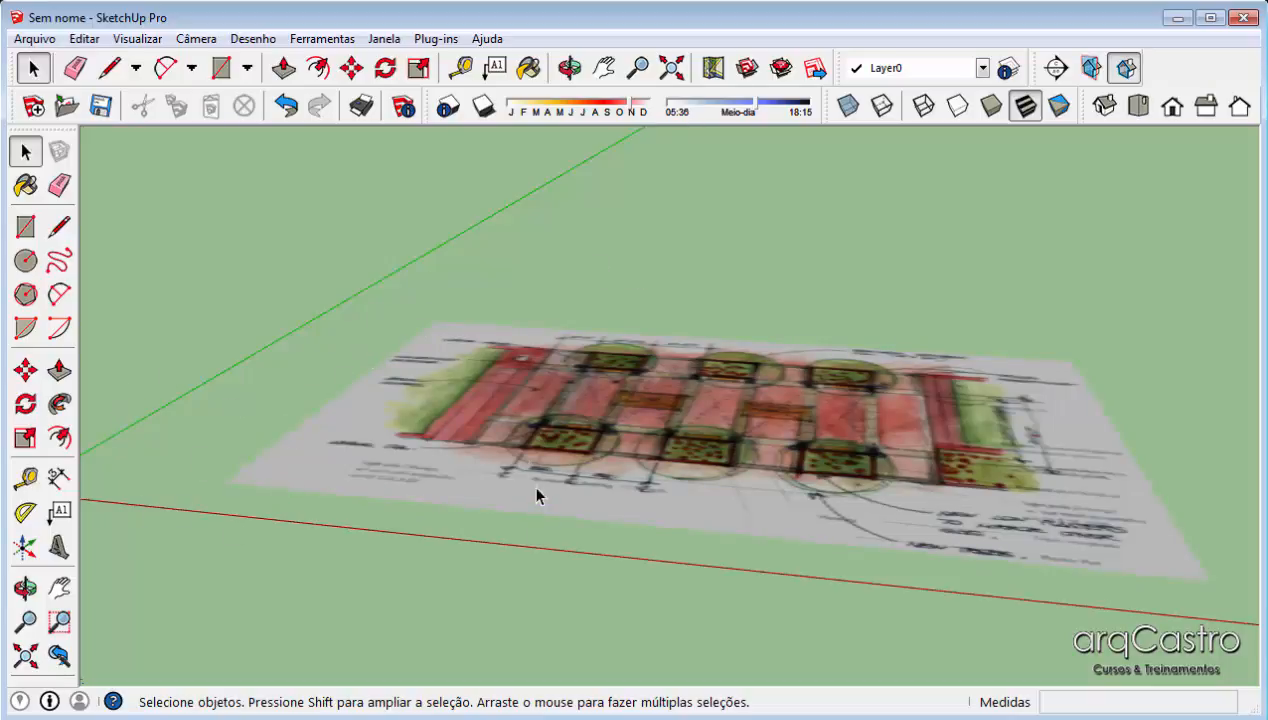
pyautogui.click(536, 343)
pyautogui.click(307, 336)
pyautogui.click(731, 443)
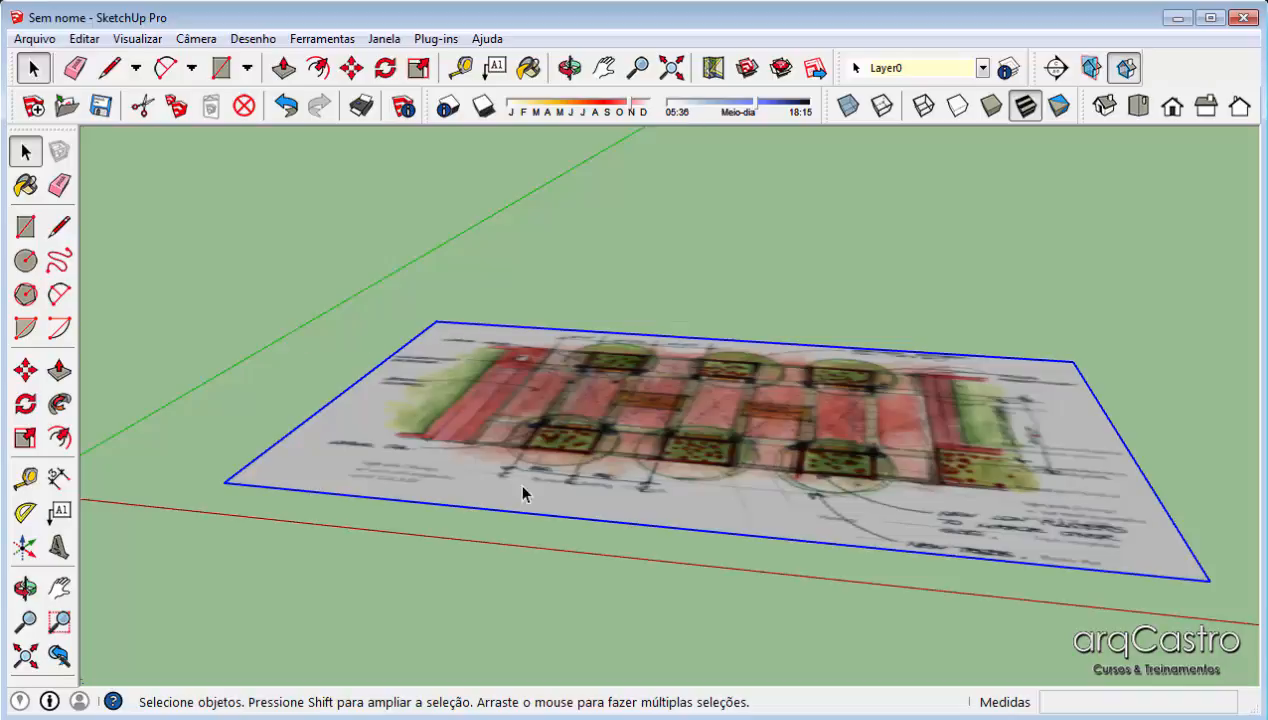
# - Examine the selected image's placement relative to the origin and axes, and look at its planters and paving up close
pyautogui.scroll(-4, 843, 415)
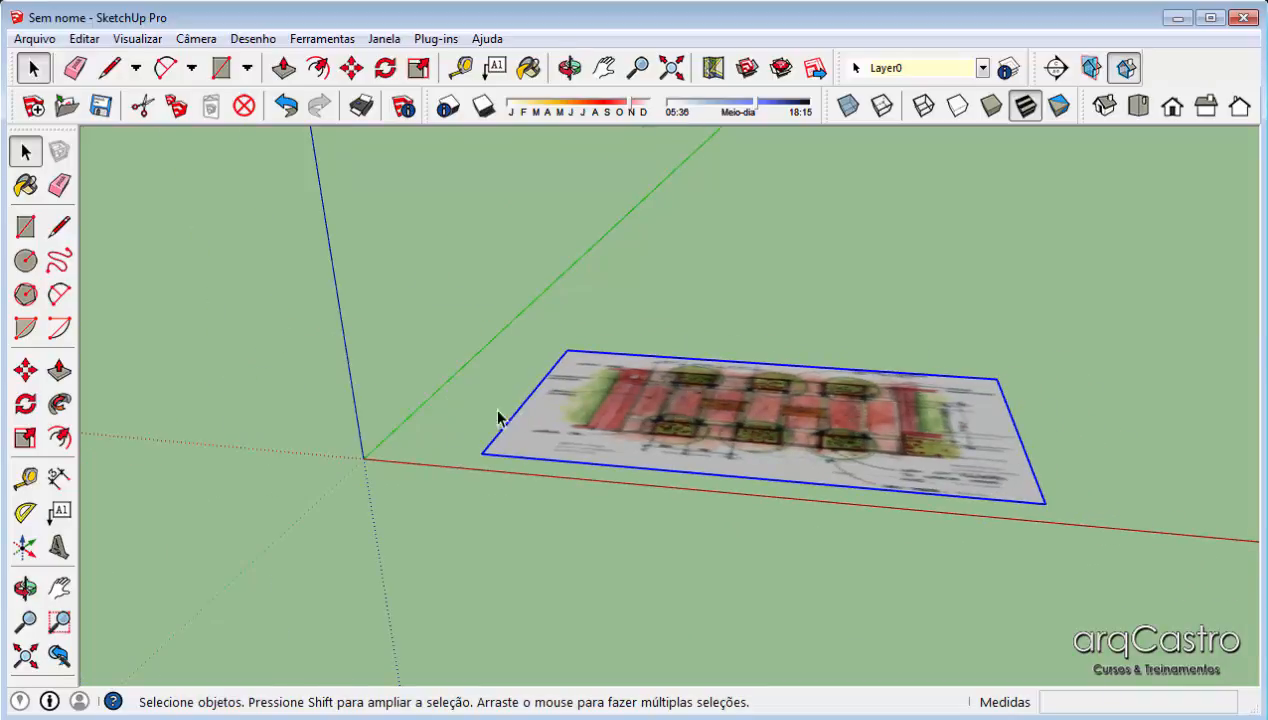
pyautogui.scroll(1, 405, 455)
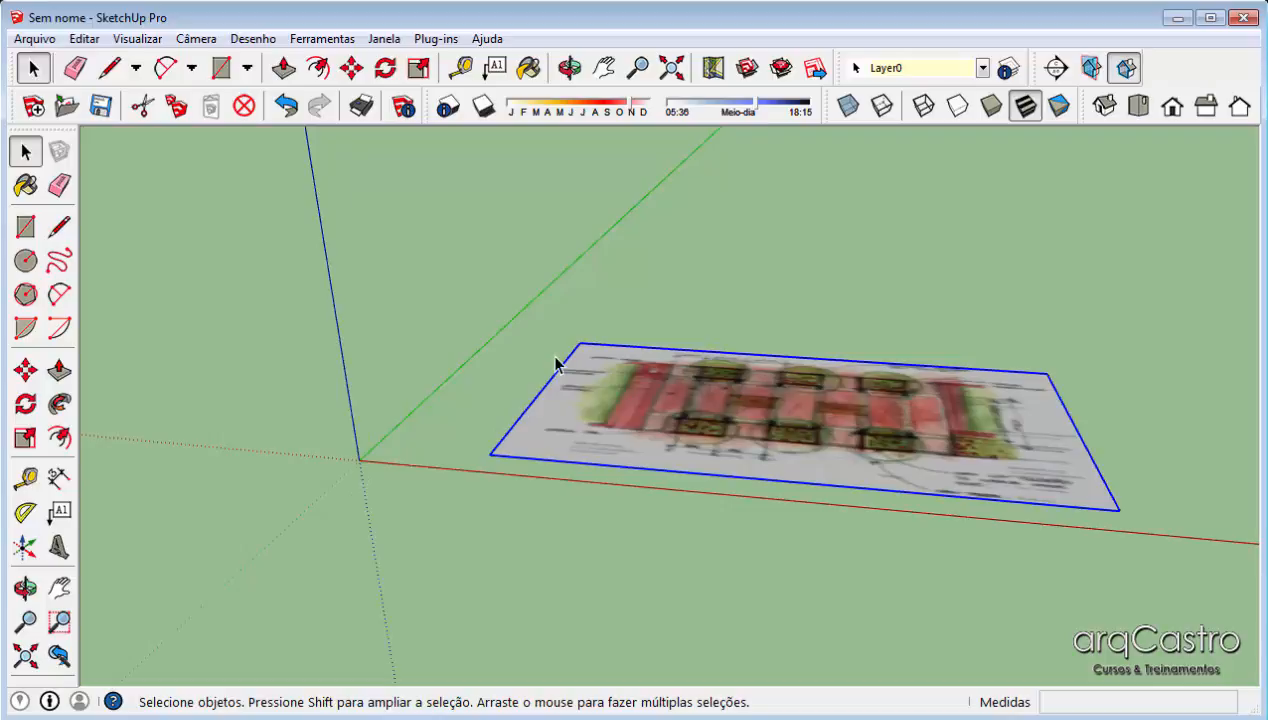
pyautogui.scroll(3, 556, 365)
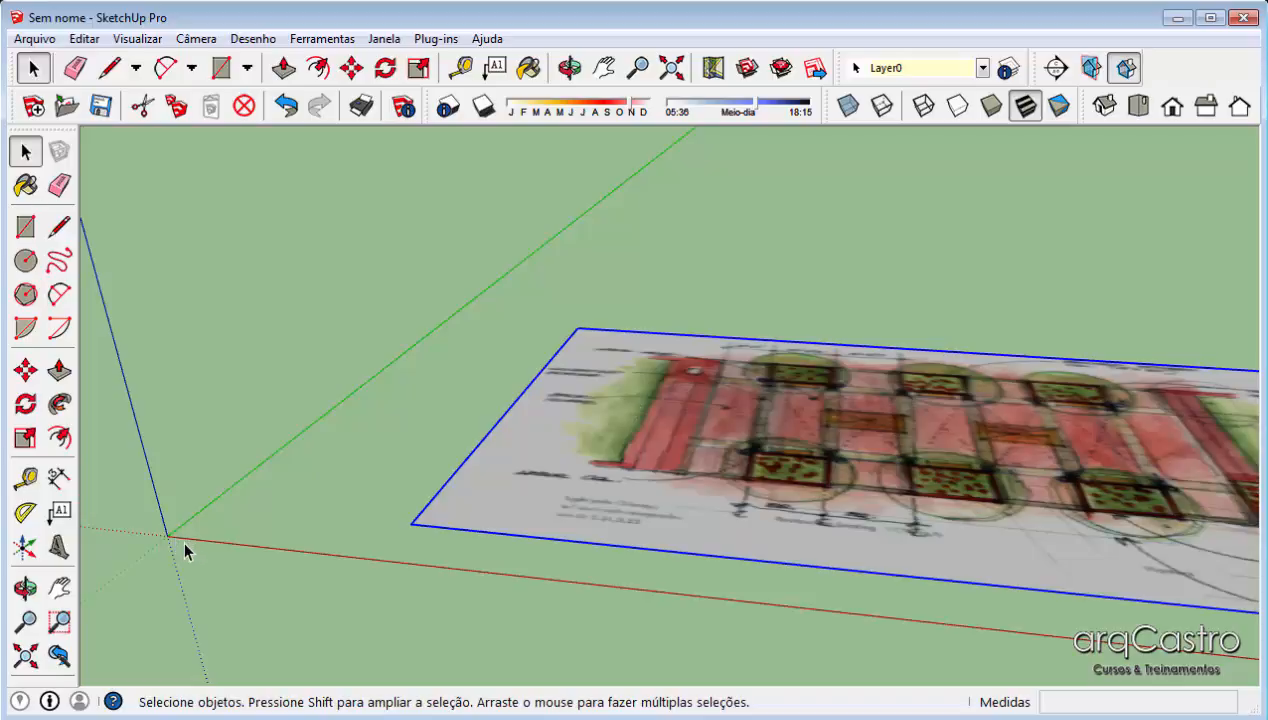
pyautogui.scroll(-2, 182, 538)
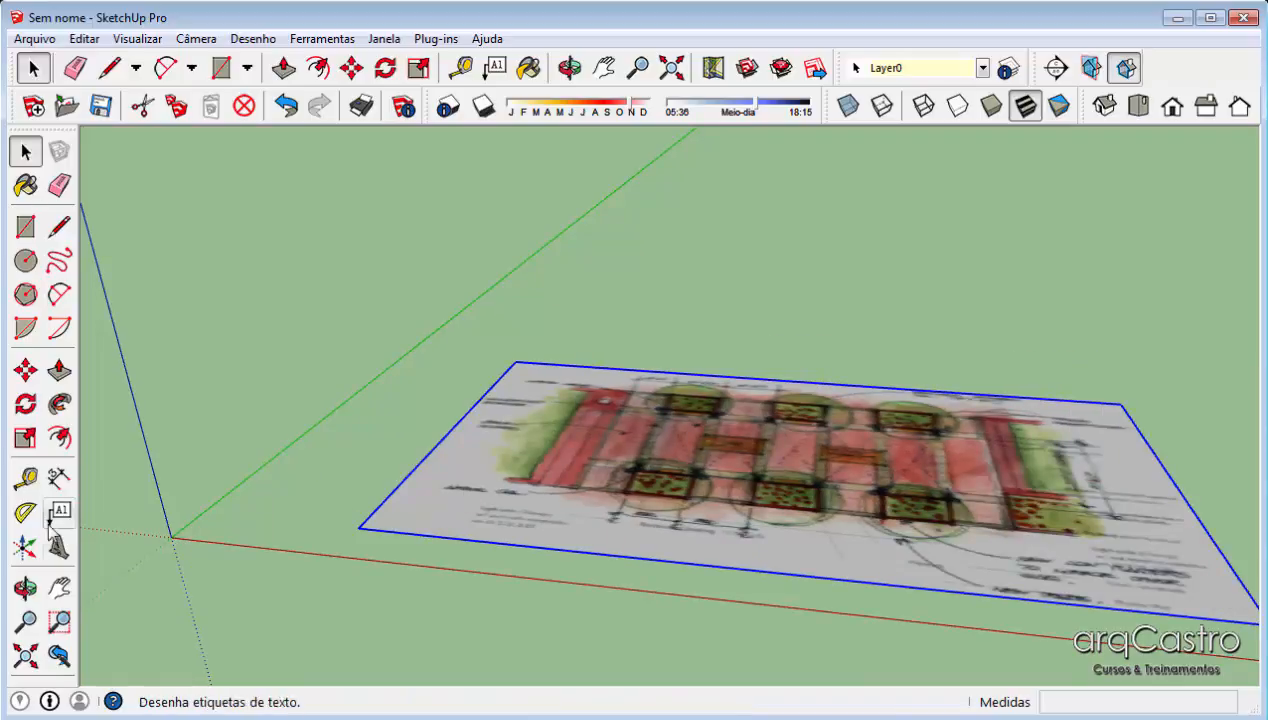
pyautogui.scroll(2, 700, 467)
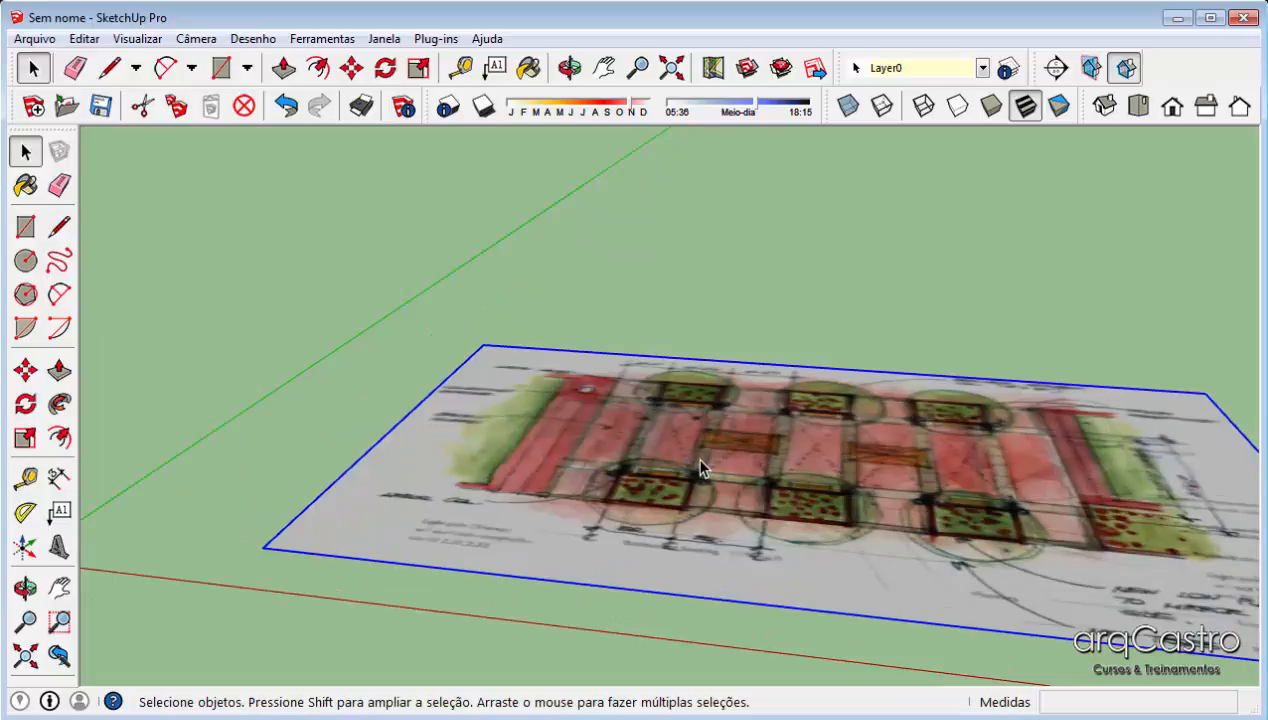
pyautogui.moveTo(654, 414); pyautogui.dragTo(776, 372, button='middle')
pyautogui.scroll(3, 718, 291)
pyautogui.scroll(3, 679, 317)
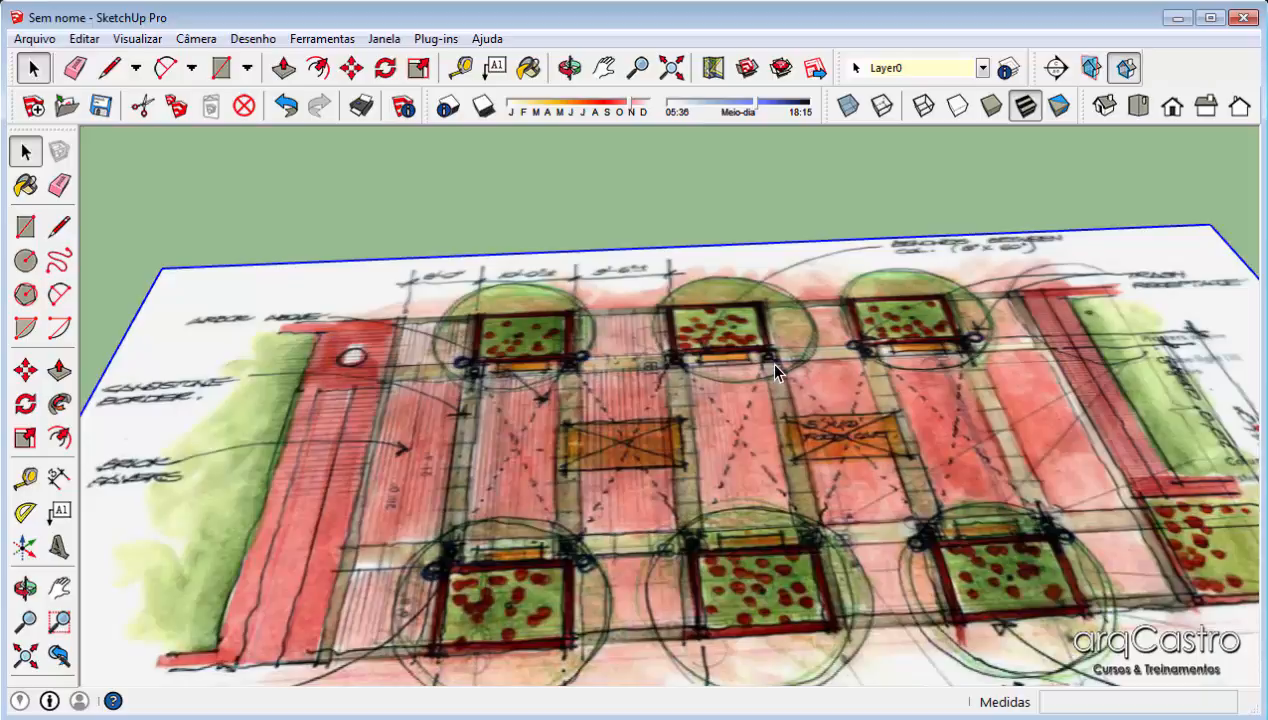
pyautogui.scroll(-5, 776, 372)
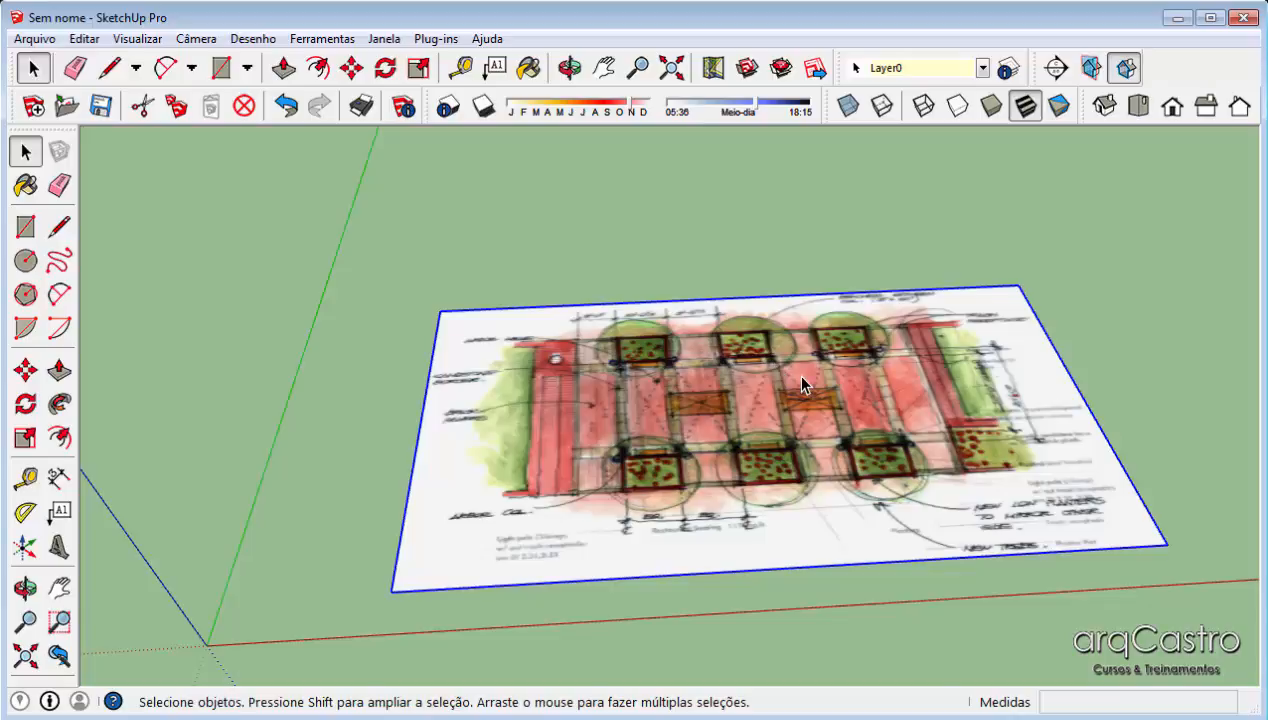
pyautogui.scroll(3, 801, 384)
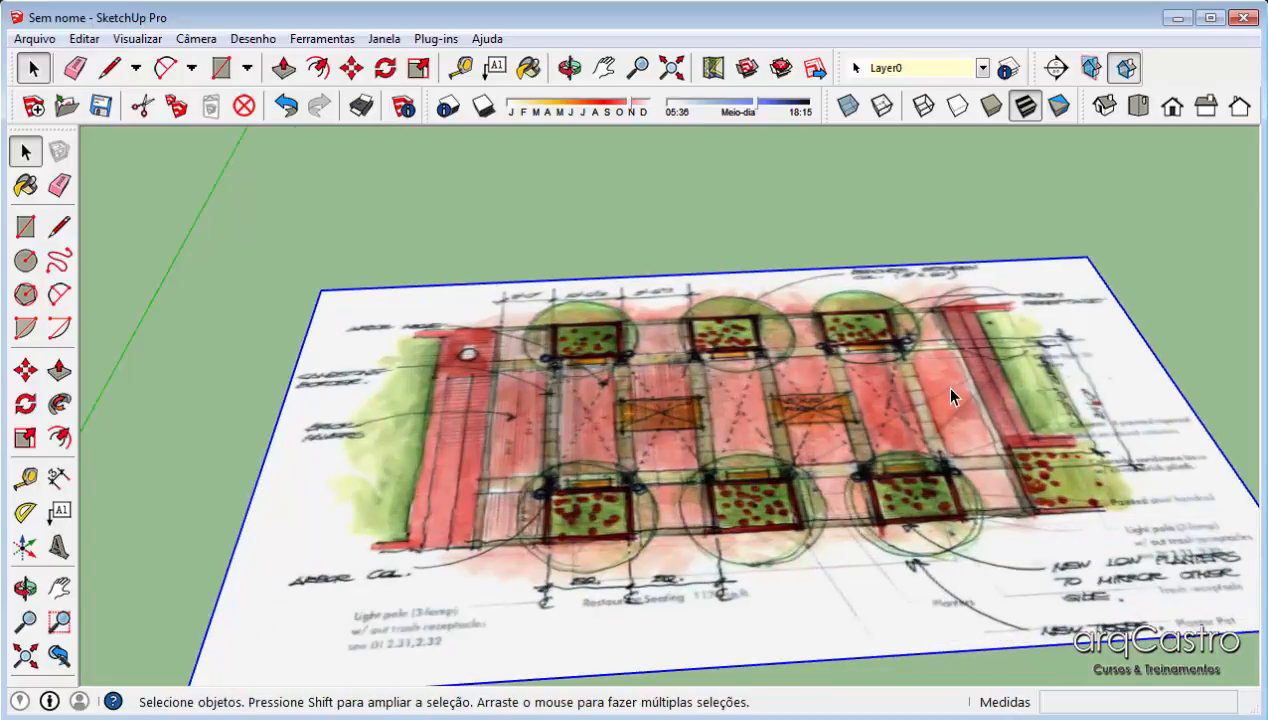
pyautogui.scroll(-3, 951, 389)
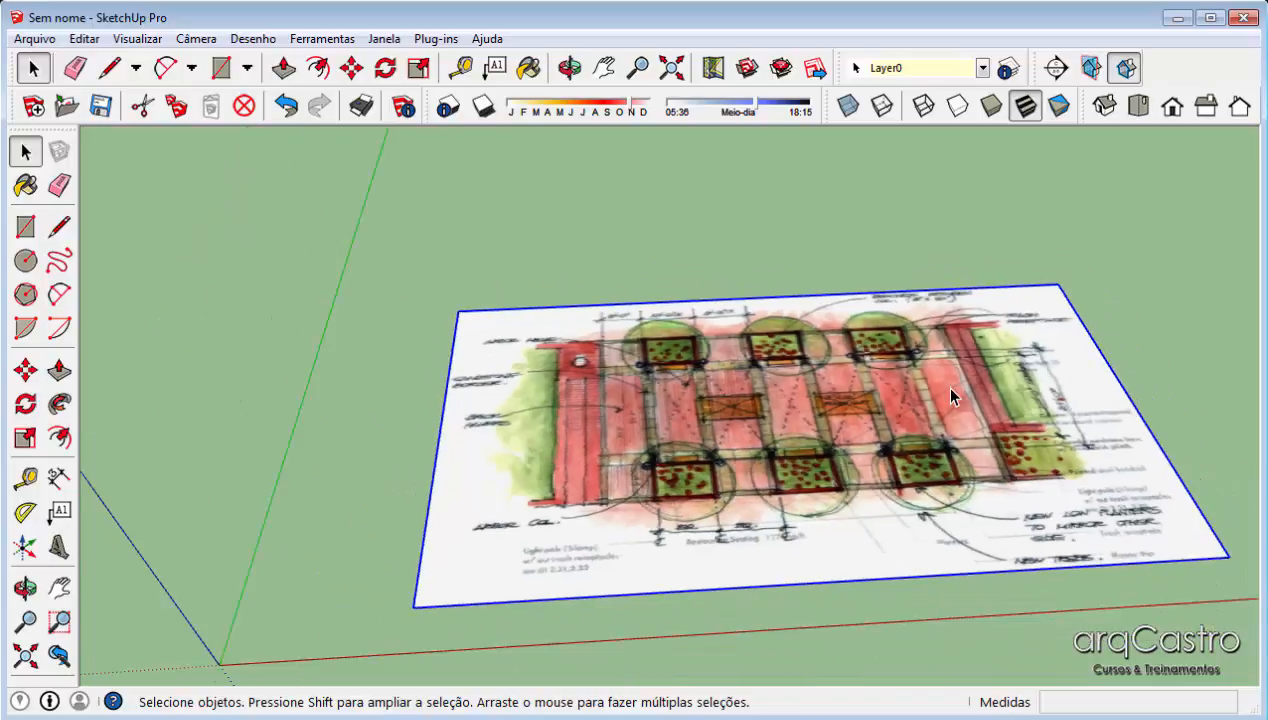
# - Deselect the plan image to view it from its planted end at low angles, then select it again
pyautogui.click(829, 250)
pyautogui.moveTo(669, 466); pyautogui.dragTo(957, 415, button='middle')
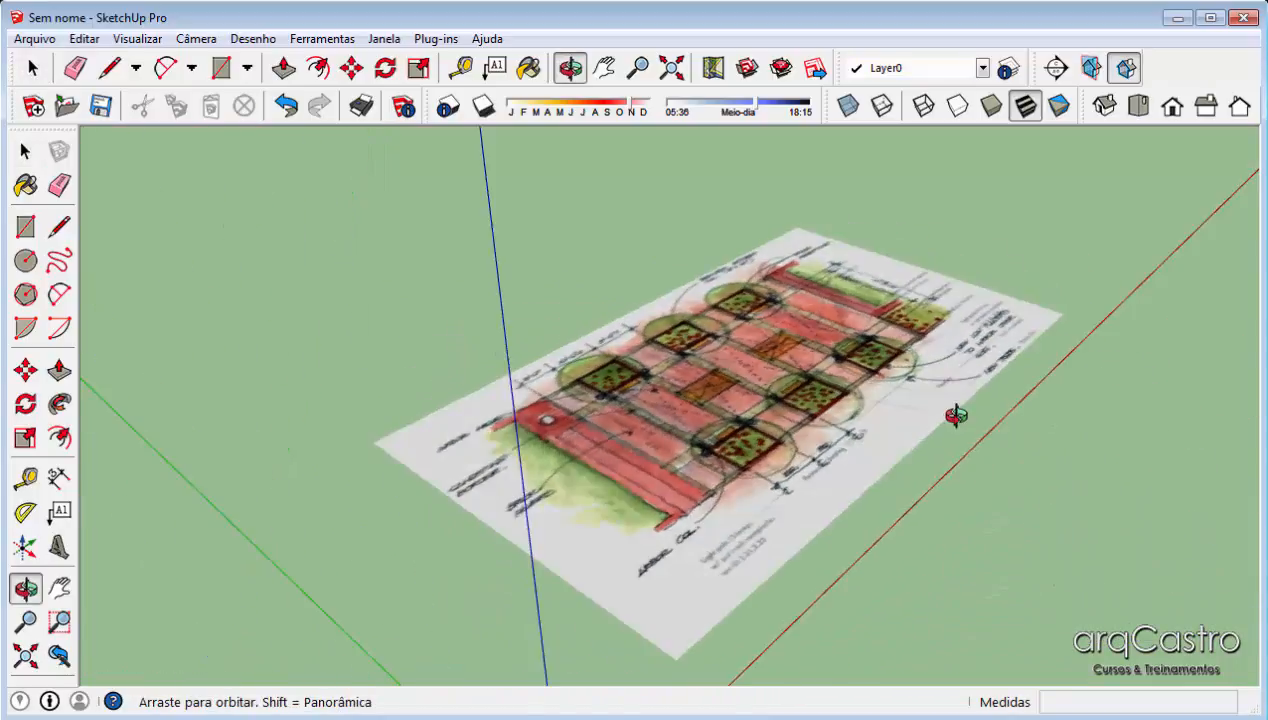
pyautogui.scroll(3, 848, 397)
pyautogui.moveTo(848, 397); pyautogui.dragTo(855, 362, button='middle')
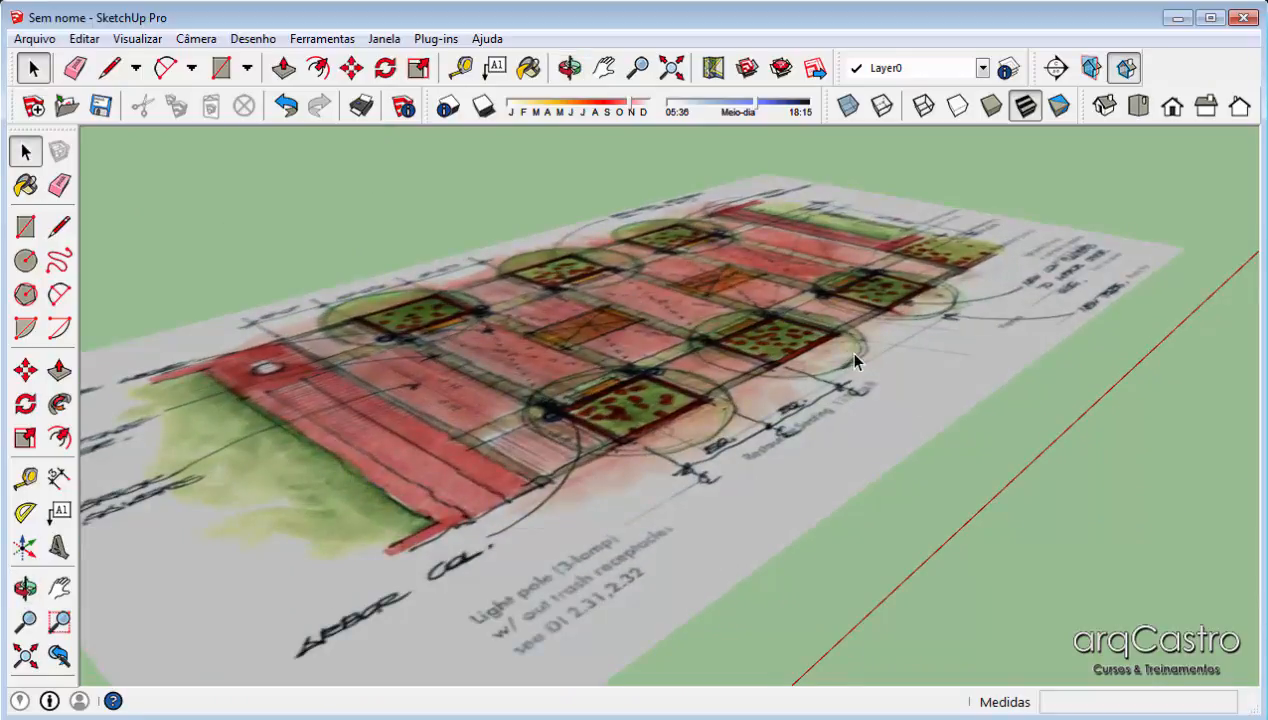
pyautogui.scroll(-3, 820, 330)
pyautogui.click(820, 330)
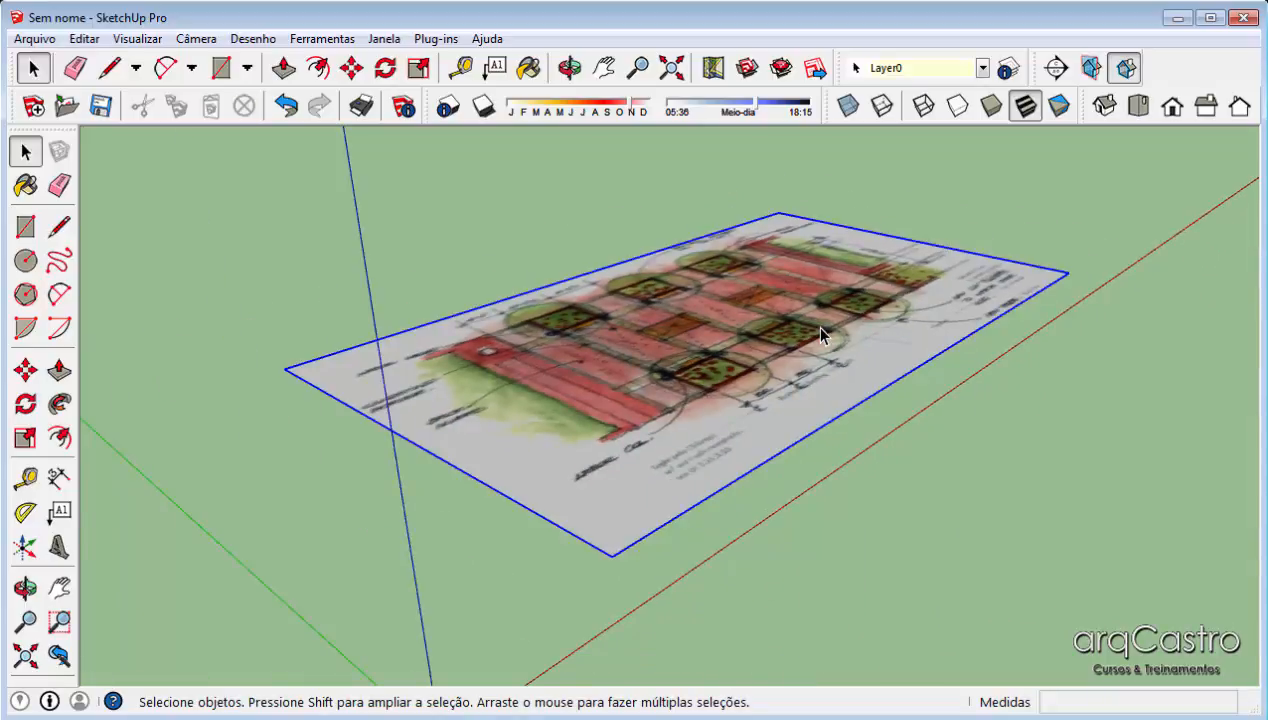
pyautogui.scroll(2, 820, 330)
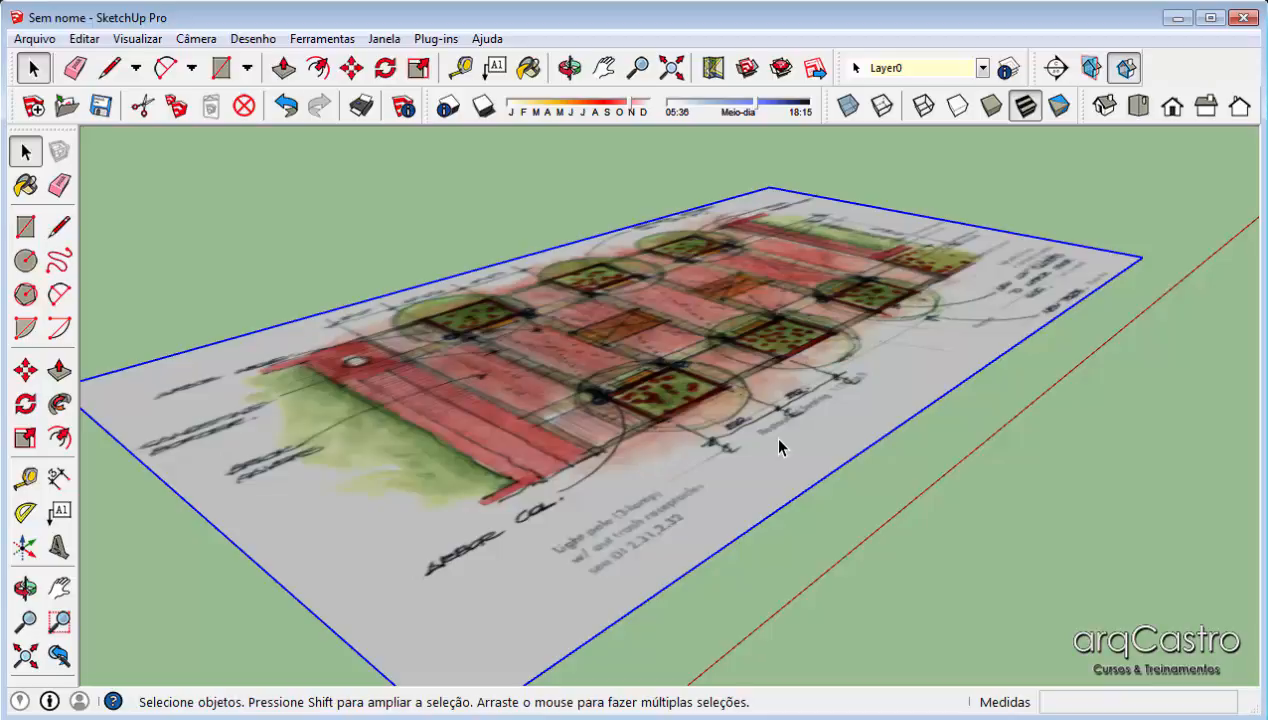
pyautogui.moveTo(640, 436); pyautogui.dragTo(620, 383, button='middle')
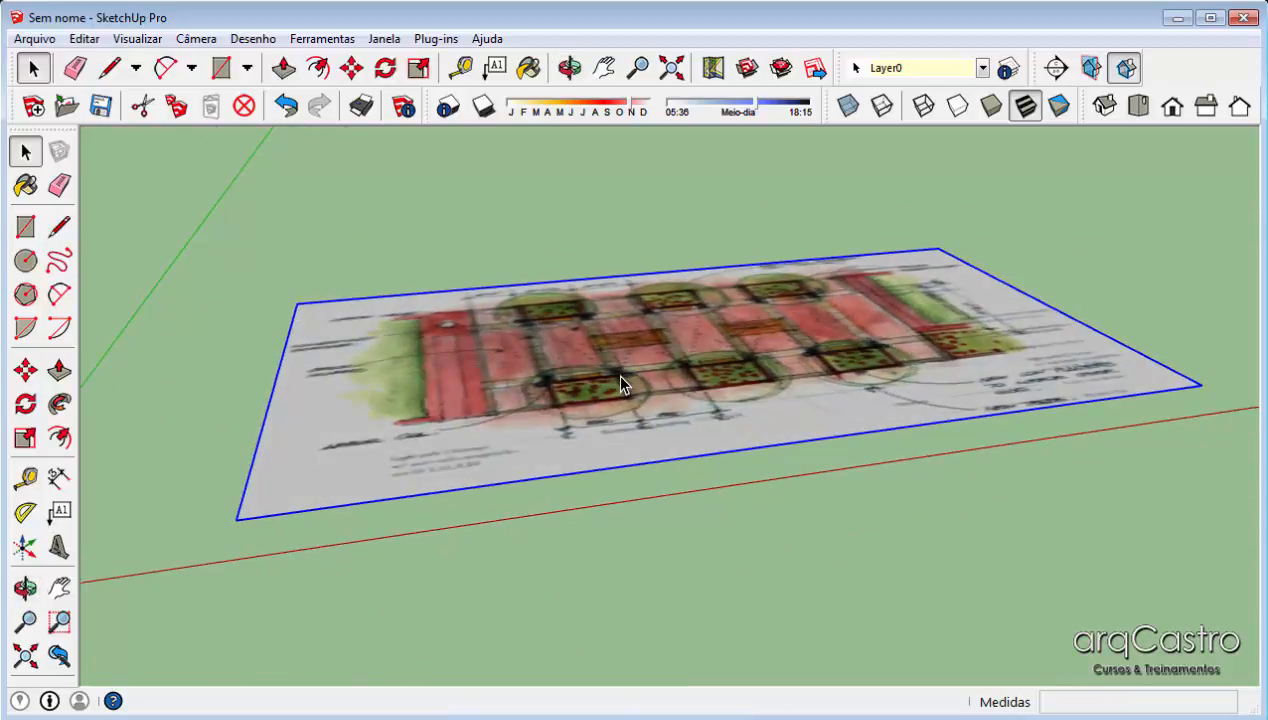